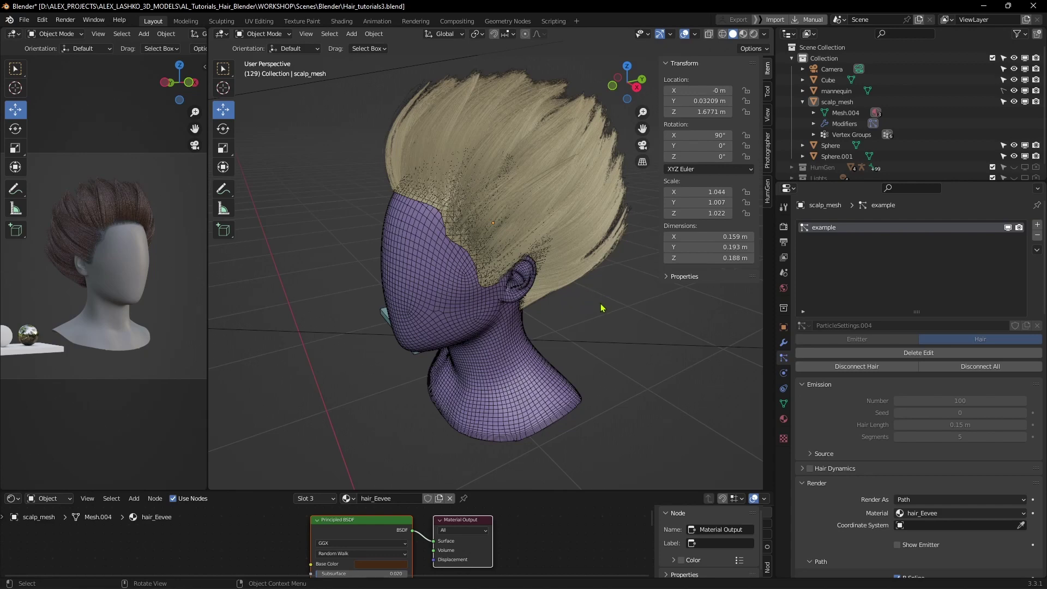
# Hide the example hair system in the viewport and select the scalp mesh.
pyautogui.moveTo(1, 49); pyautogui.dragTo(442, 22)
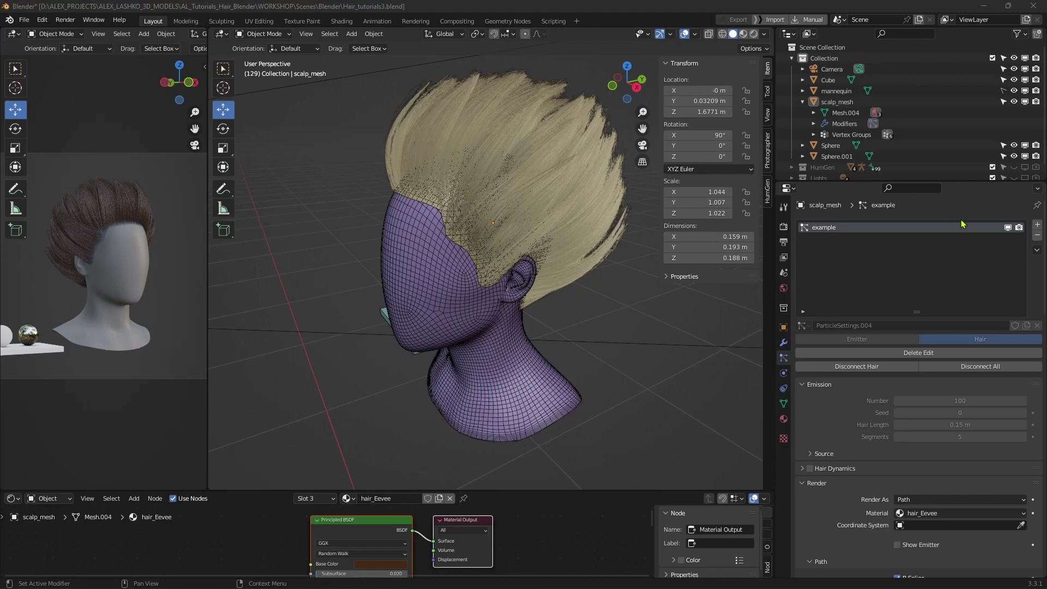
pyautogui.click(1008, 227)
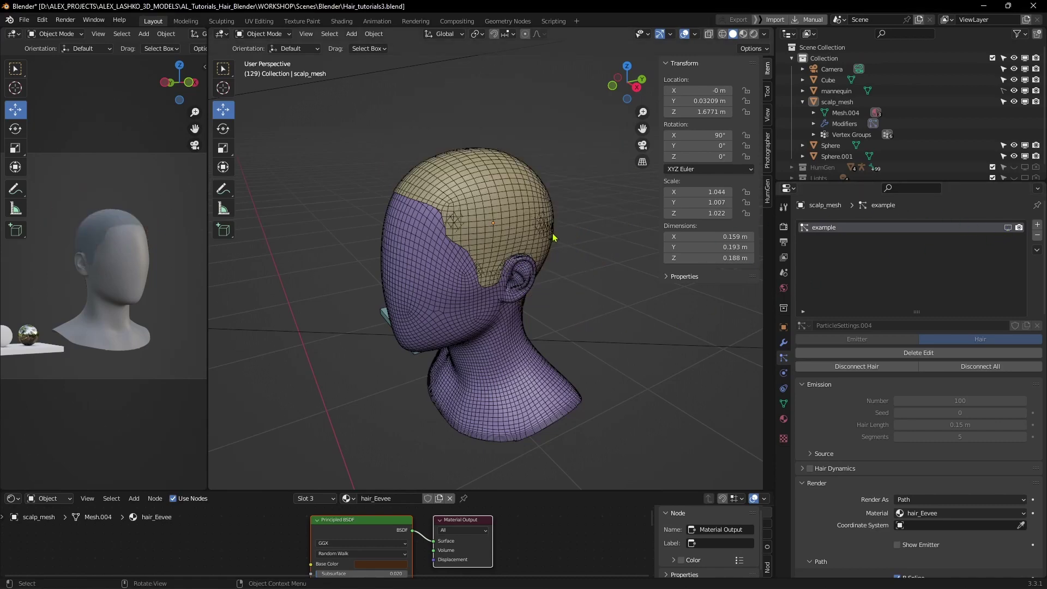
pyautogui.moveTo(496, 300)
pyautogui.mouseDown(button='middle')
pyautogui.moveTo(504, 283)
pyautogui.moveTo(496, 281)
pyautogui.mouseUp(button='middle')
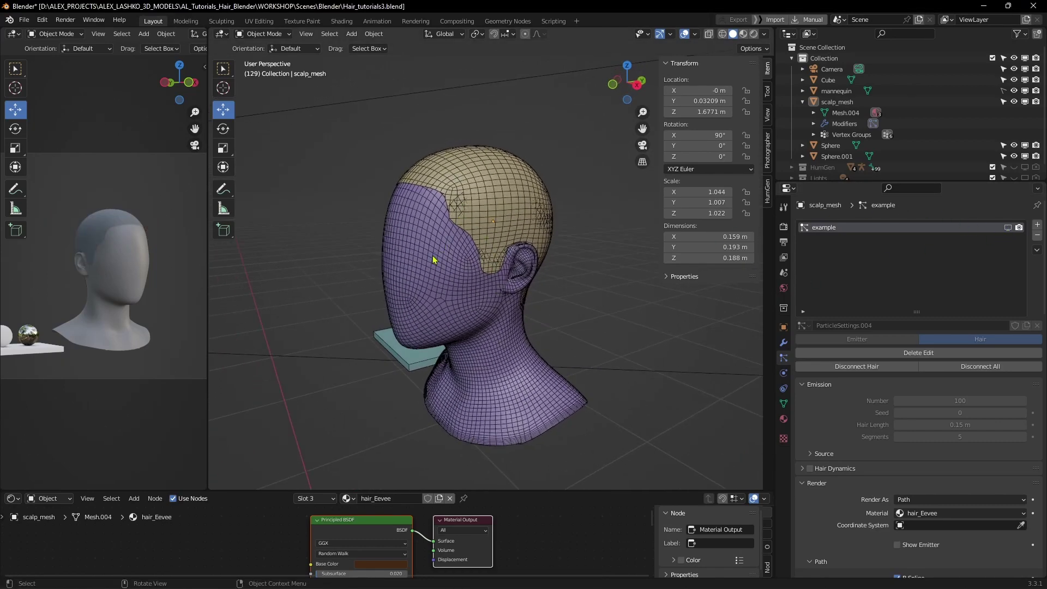
pyautogui.click(475, 213)
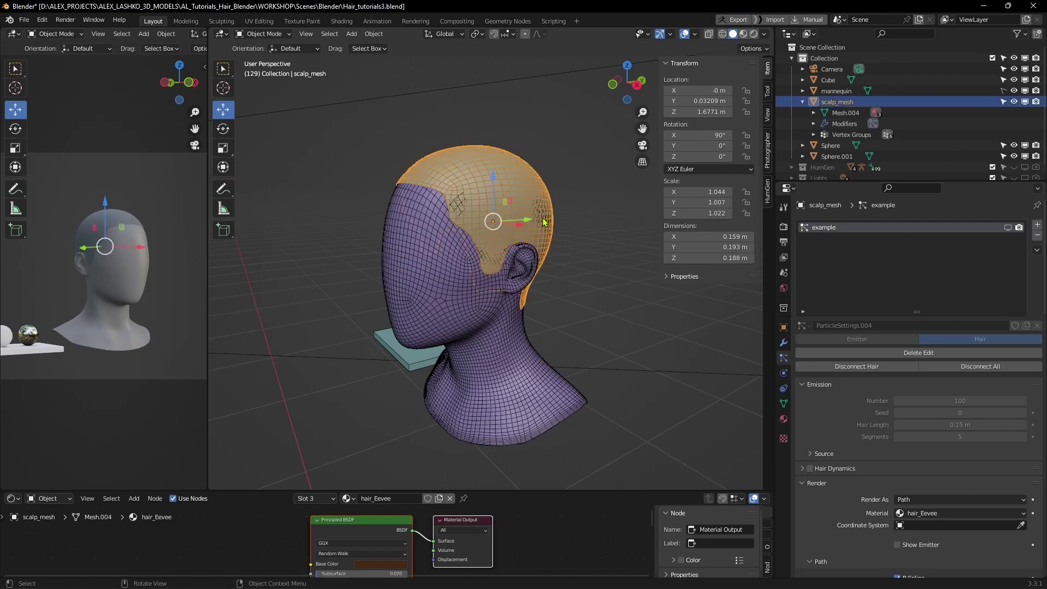
pyautogui.moveTo(644, 295); pyautogui.dragTo(643, 310, button='middle')
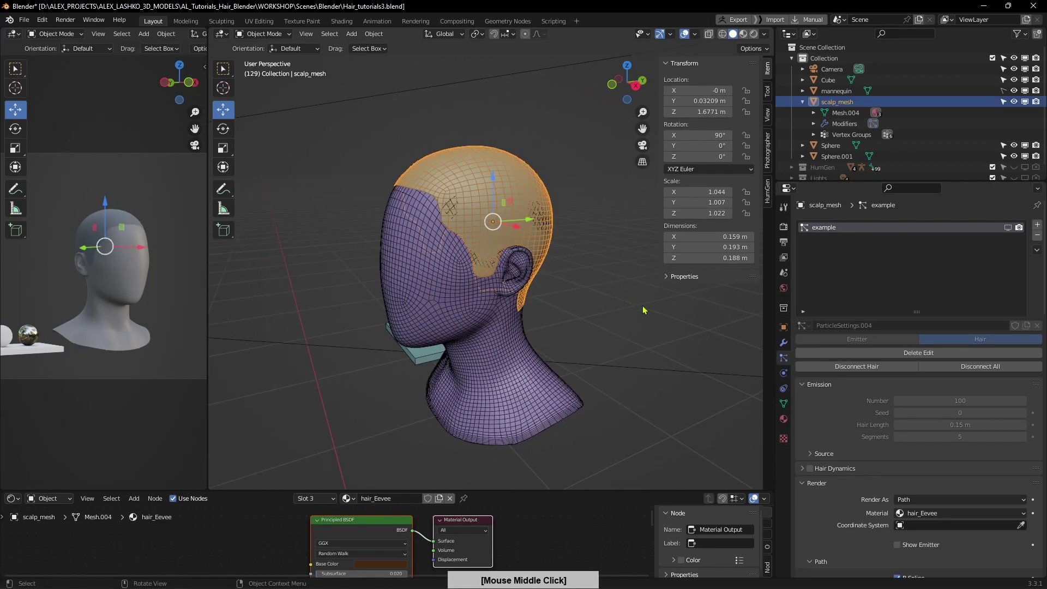
# Add a new particle system to the scalp mesh and set its type to Hair.
pyautogui.click(1038, 225)
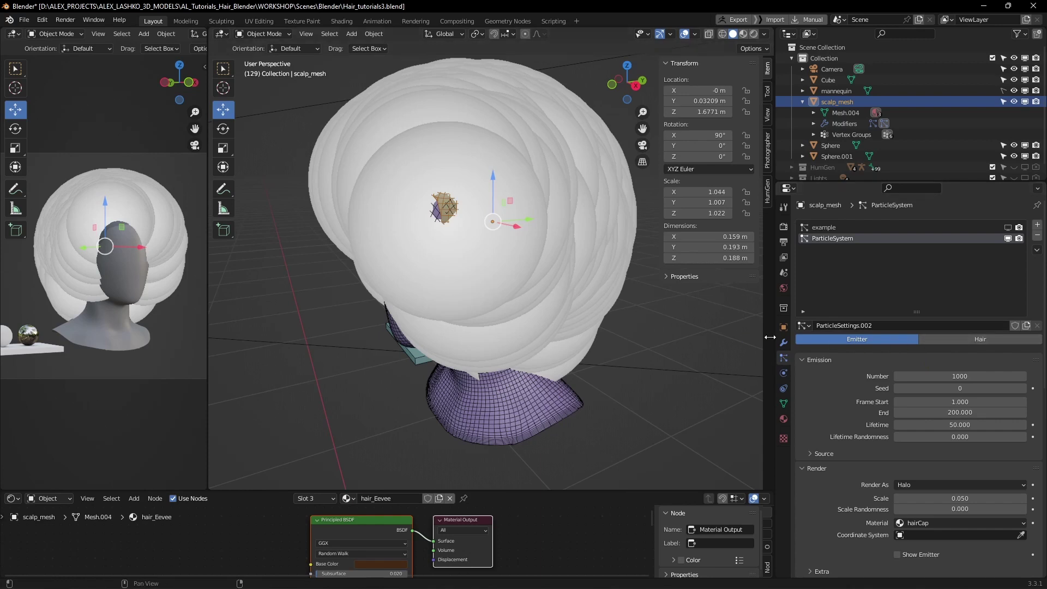
pyautogui.moveTo(604, 324); pyautogui.dragTo(613, 326, button='middle')
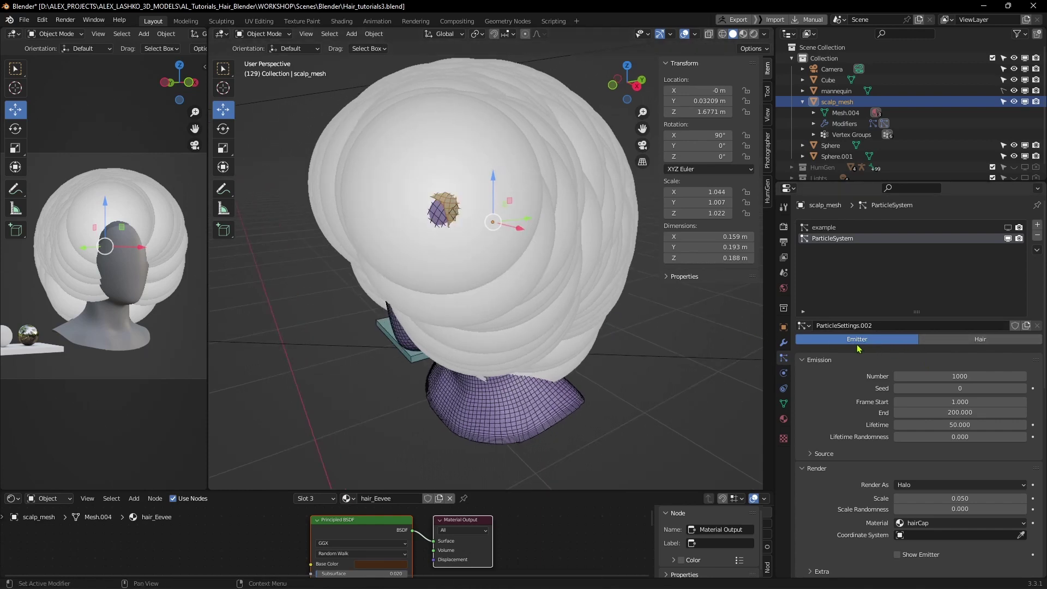
pyautogui.click(963, 344)
pyautogui.moveTo(551, 382); pyautogui.dragTo(487, 364, button='middle')
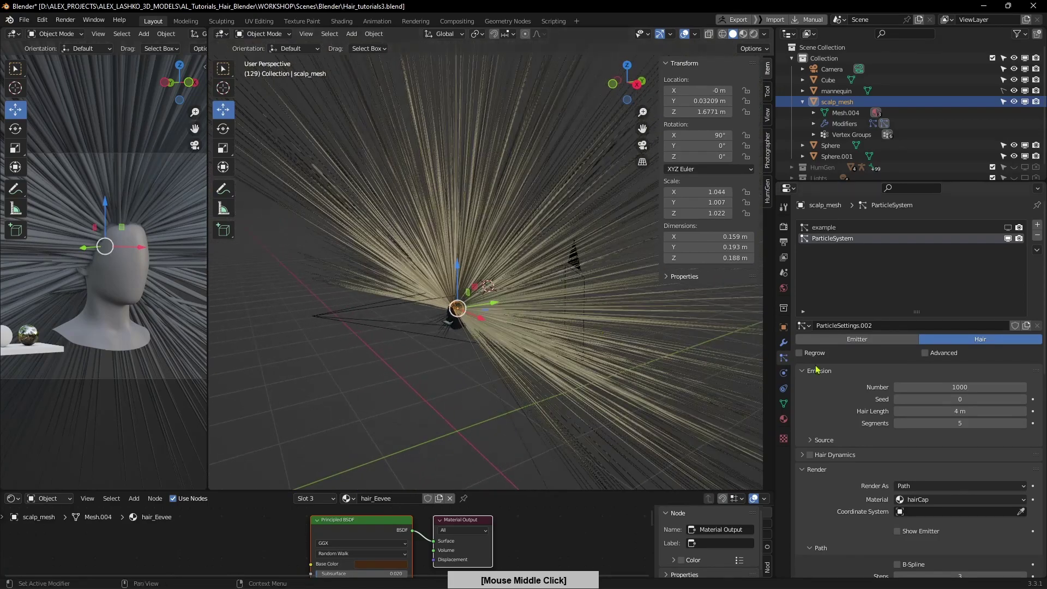
pyautogui.moveTo(504, 316); pyautogui.dragTo(515, 301, button='middle')
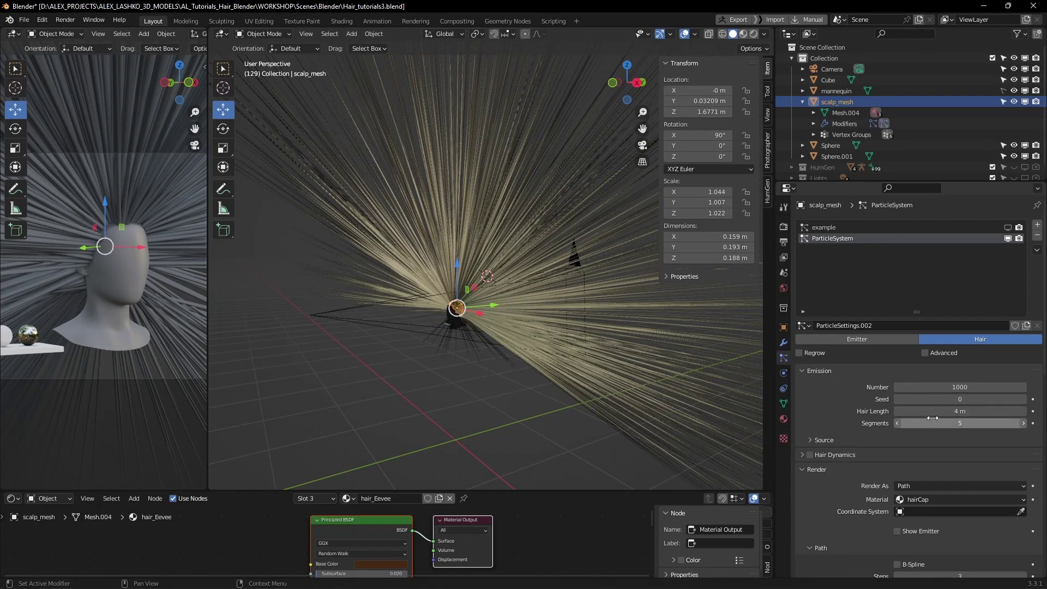
# Set the new particle system's hair length to 0.1 m and frame the scalp mesh.
pyautogui.click(965, 413)
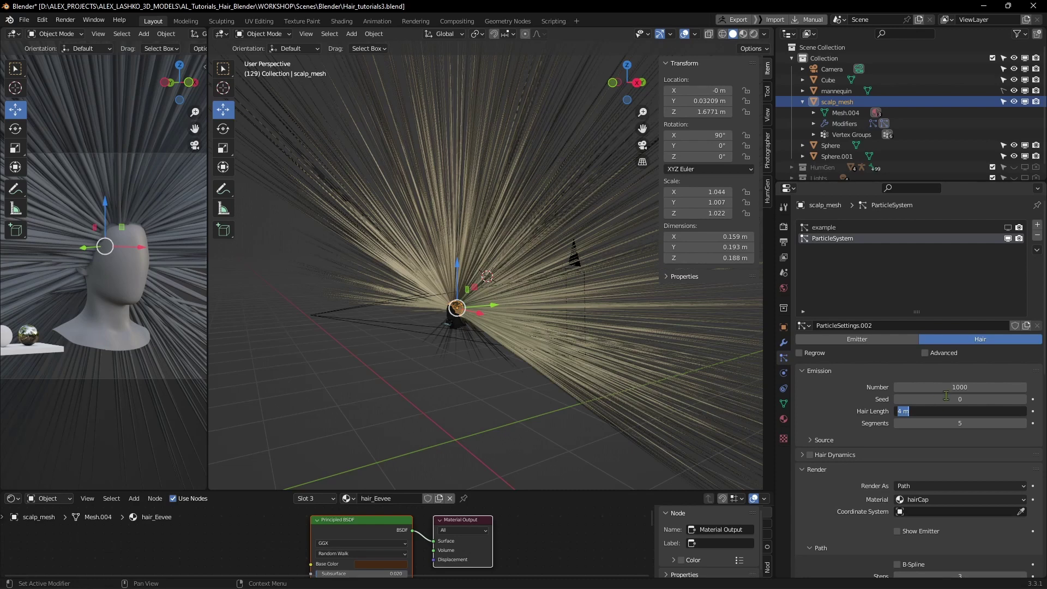
pyautogui.press('BackSpace')
pyautogui.write('.1')
pyautogui.press('Return')
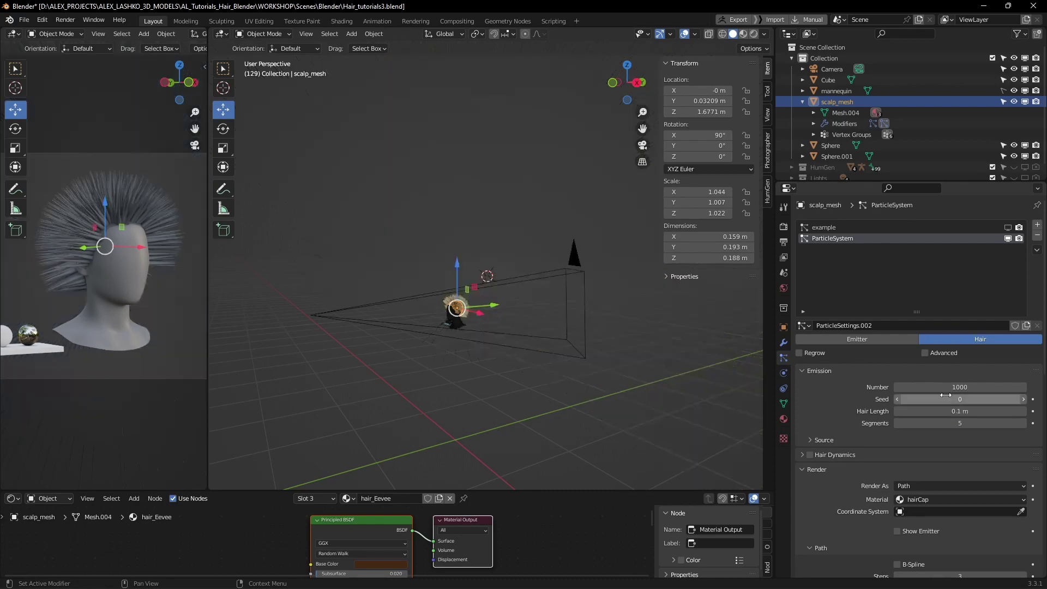
pyautogui.middleClick(532, 336)
pyautogui.press('KP_Decimal')
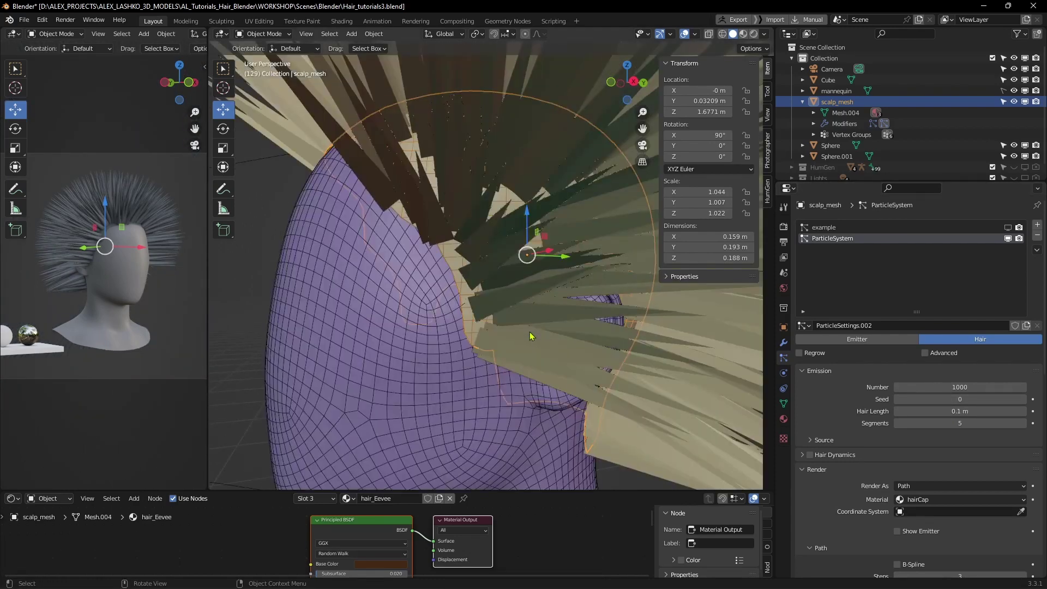
pyautogui.keyDown('ctrl'); pyautogui.moveTo(548, 281); pyautogui.dragTo(783, 372, button='middle'); pyautogui.keyUp('ctrl')
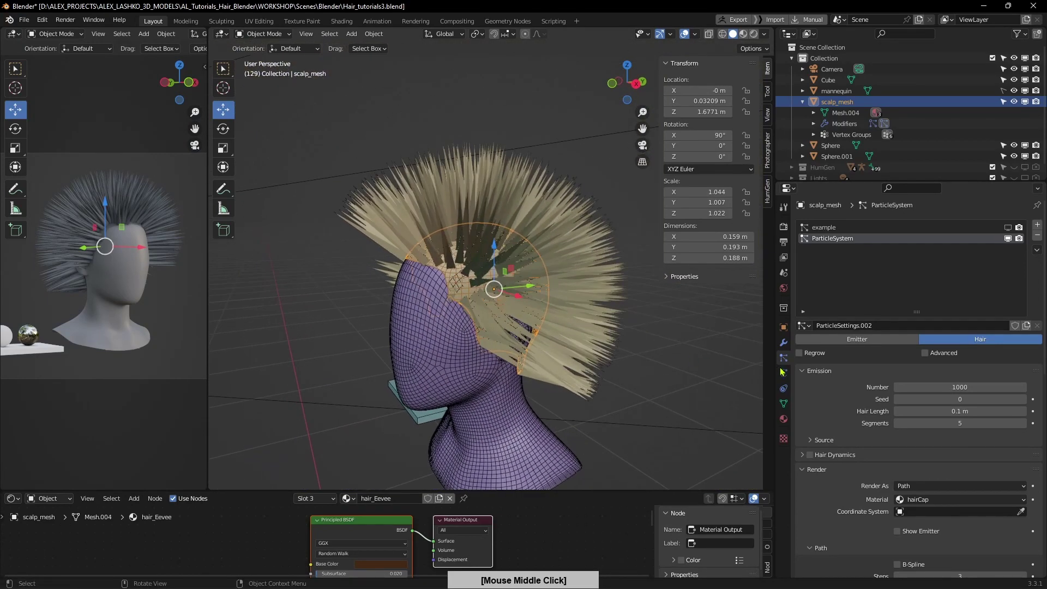
# Set the hair emission number to 1001, try a different seed, and reset the seed to 0.
pyautogui.moveTo(955, 387)
pyautogui.mouseDown()
pyautogui.moveTo(927, 392)
pyautogui.moveTo(965, 402)
pyautogui.mouseUp()
pyautogui.click(963, 400)
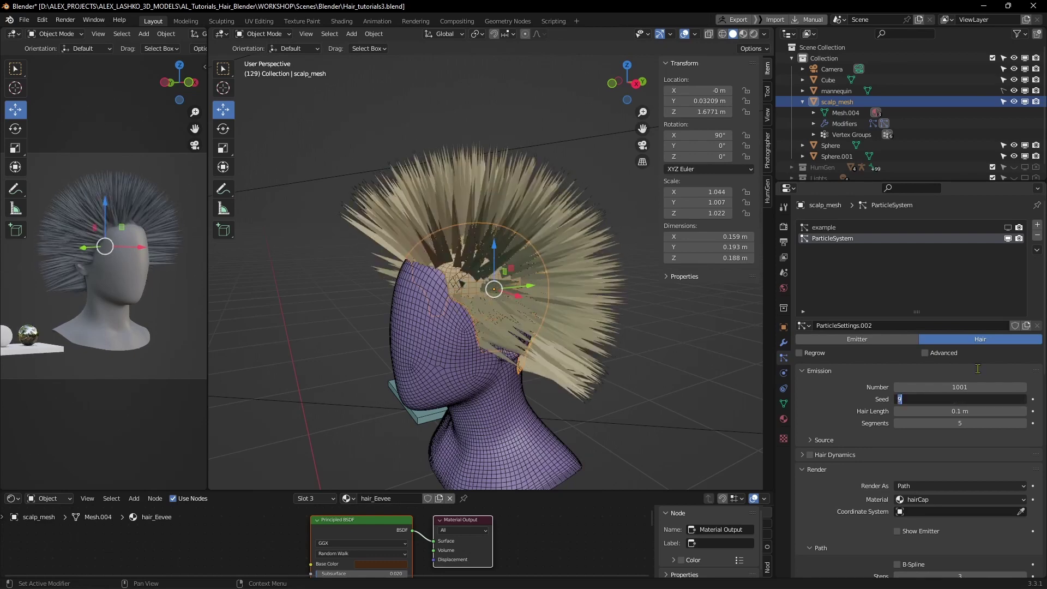
pyautogui.write('0')
pyautogui.press('Return')
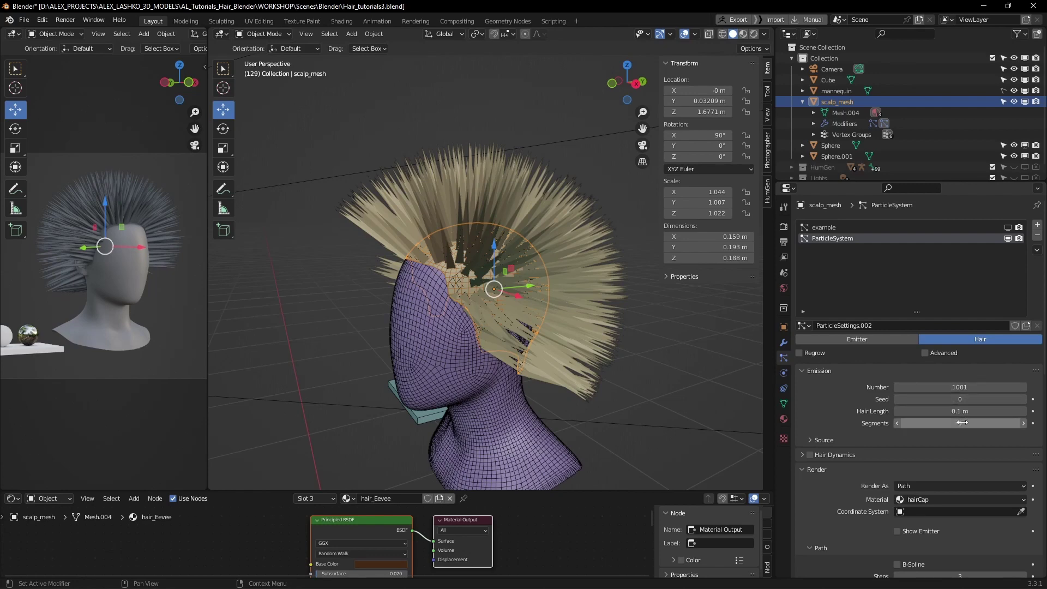
pyautogui.moveTo(583, 310); pyautogui.dragTo(451, 275, button='middle')
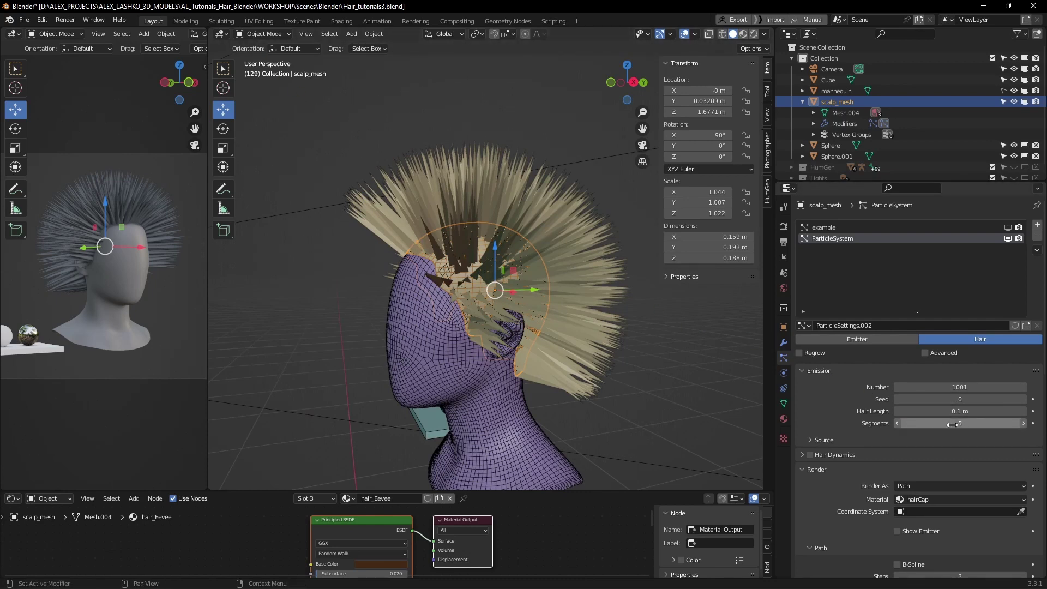
# Switch the scalp mesh to Particle Edit mode and examine the segment points along a single strand at the forehead.
pyautogui.click(271, 35)
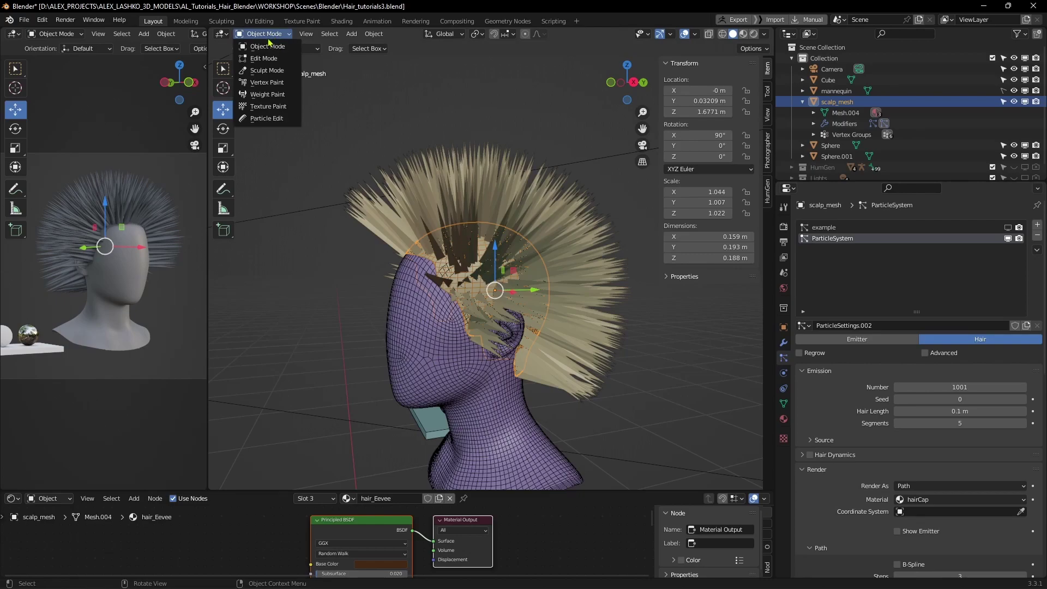
pyautogui.click(266, 118)
pyautogui.moveTo(464, 210)
pyautogui.mouseDown(button='middle')
pyautogui.moveTo(474, 205)
pyautogui.moveTo(424, 209)
pyautogui.moveTo(387, 194)
pyautogui.moveTo(329, 292)
pyautogui.mouseUp(button='middle')
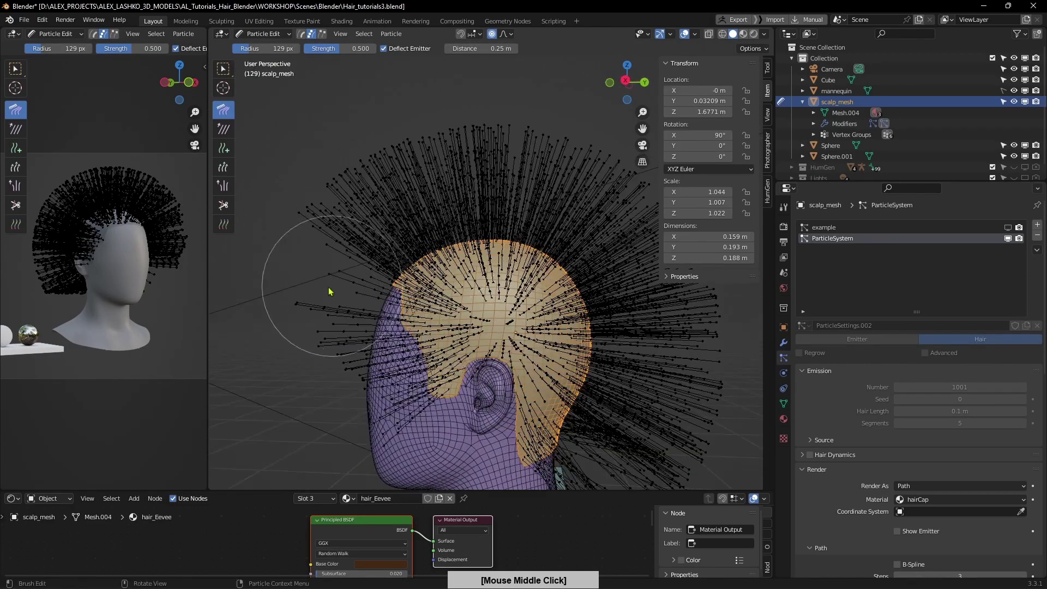
pyautogui.click(297, 307)
pyautogui.moveTo(501, 225); pyautogui.dragTo(479, 317, button='middle')
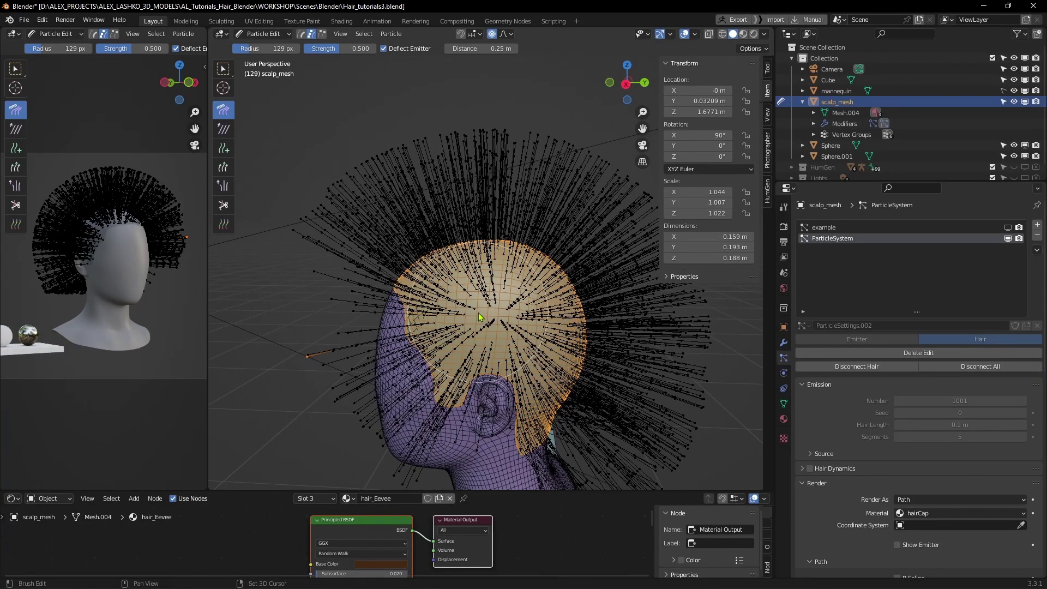
pyautogui.moveTo(458, 290)
pyautogui.mouseDown(button='middle')
pyautogui.moveTo(462, 256)
pyautogui.moveTo(517, 213)
pyautogui.moveTo(453, 263)
pyautogui.moveTo(442, 249)
pyautogui.moveTo(400, 269)
pyautogui.mouseUp(button='middle')
pyautogui.press('KP_Decimal')
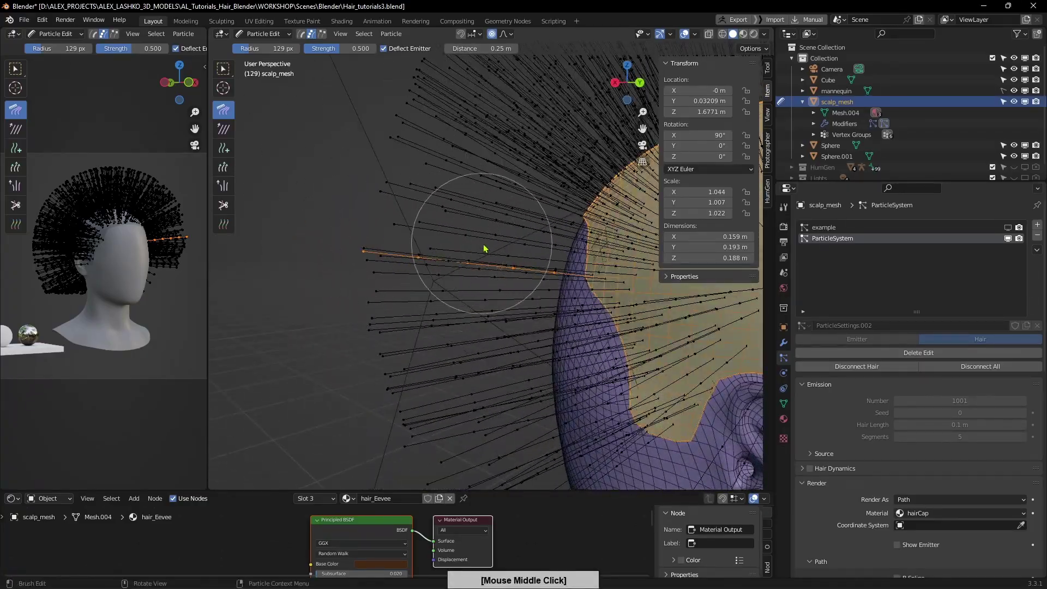
pyautogui.moveTo(483, 247); pyautogui.dragTo(491, 280, button='middle')
pyautogui.moveTo(568, 264); pyautogui.dragTo(513, 264, button='middle')
pyautogui.scroll(-5, 573, 260)
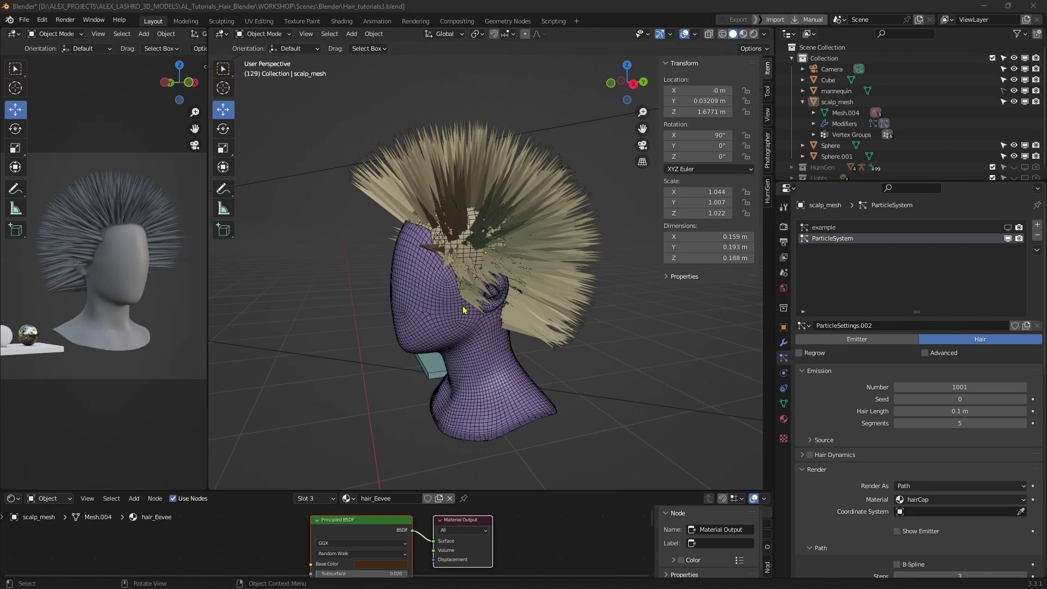
# Enter Particle Edit mode, select all the hair points, and comb the hair above the forehead backward.
pyautogui.click(266, 34)
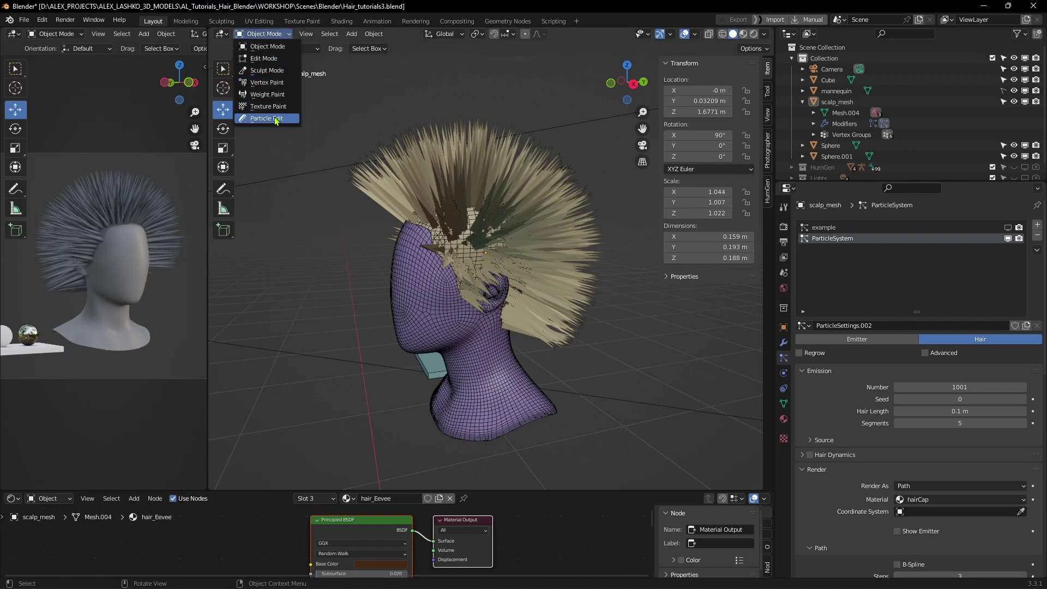
pyautogui.click(276, 121)
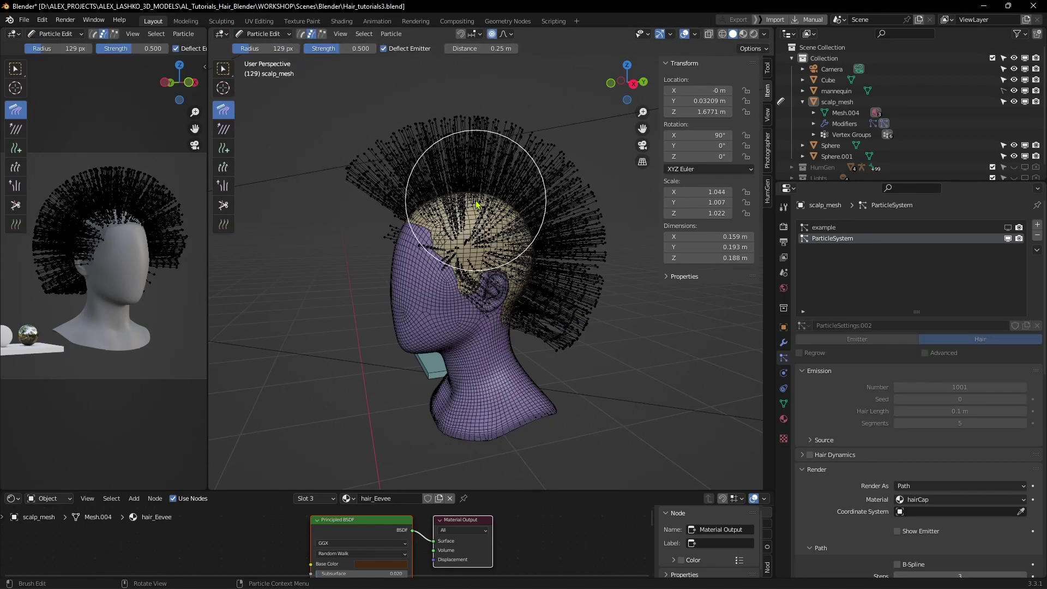
pyautogui.press('a')
pyautogui.moveTo(494, 214); pyautogui.dragTo(467, 199, button='middle')
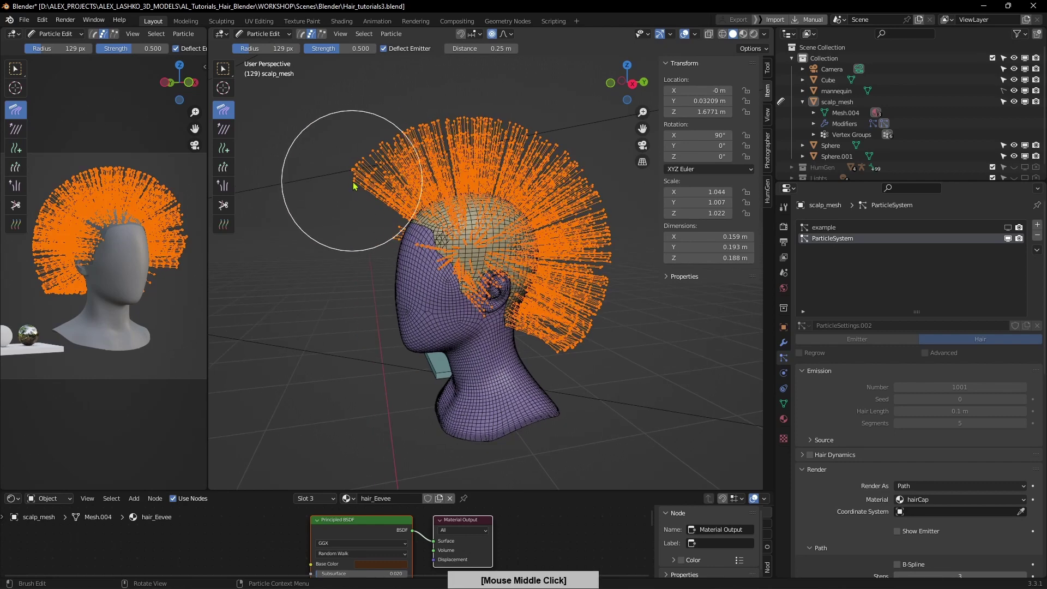
pyautogui.moveTo(327, 182)
pyautogui.mouseDown()
pyautogui.moveTo(421, 116)
pyautogui.moveTo(519, 98)
pyautogui.mouseUp()
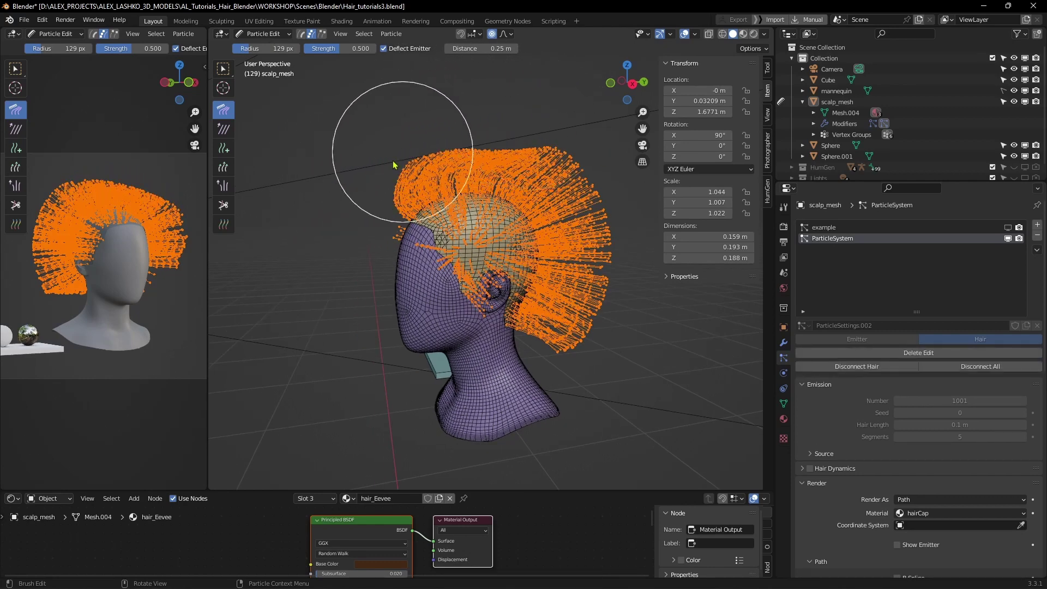
# Return the scalp mesh to Object Mode and save the file.
pyautogui.click(260, 34)
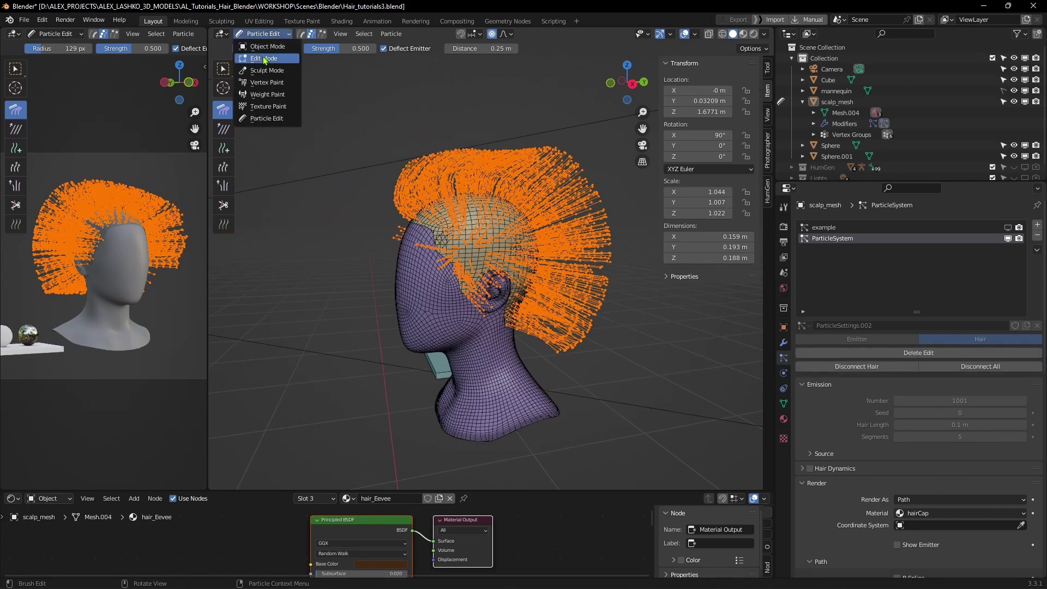
pyautogui.click(258, 44)
pyautogui.moveTo(628, 307); pyautogui.dragTo(689, 328, button='middle')
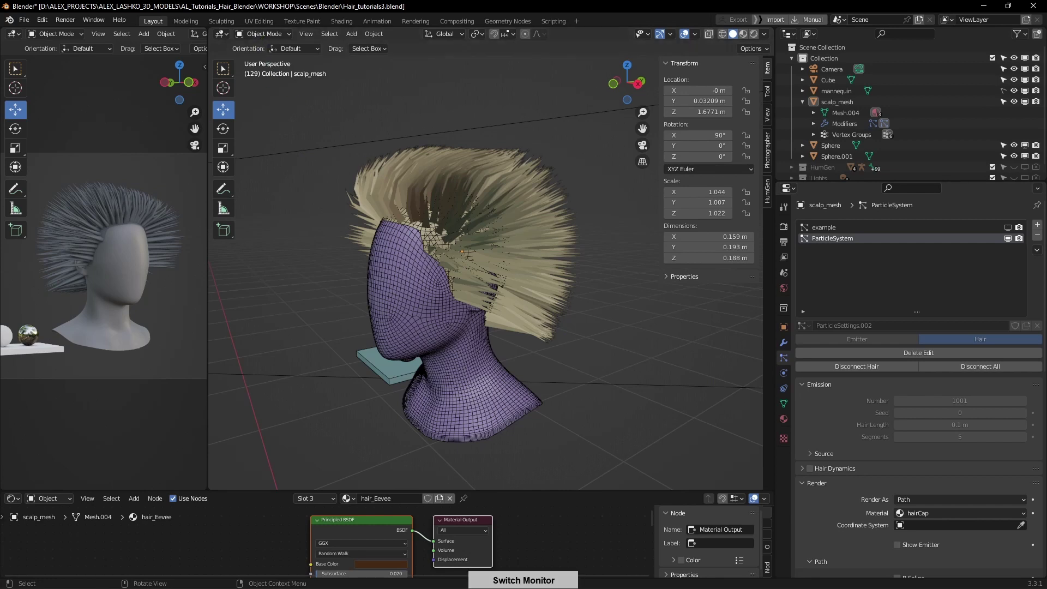
pyautogui.hotkey('ctrl', 's')
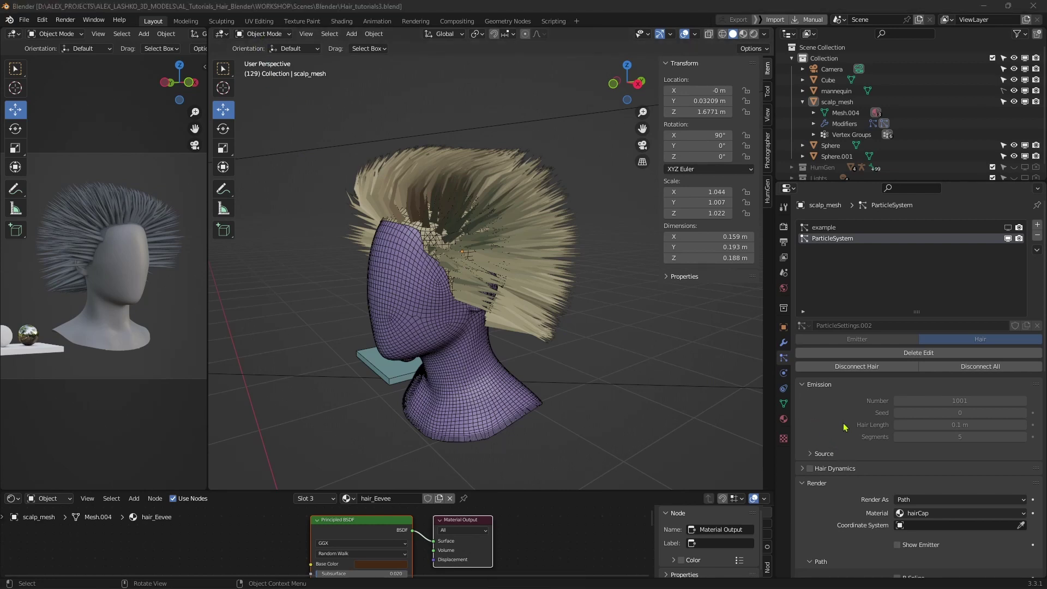
# Examine the hair's Emit From options under the emission source and the contents of the Hair Dynamics section.
pyautogui.click(818, 455)
pyautogui.scroll(-2, 855, 438)
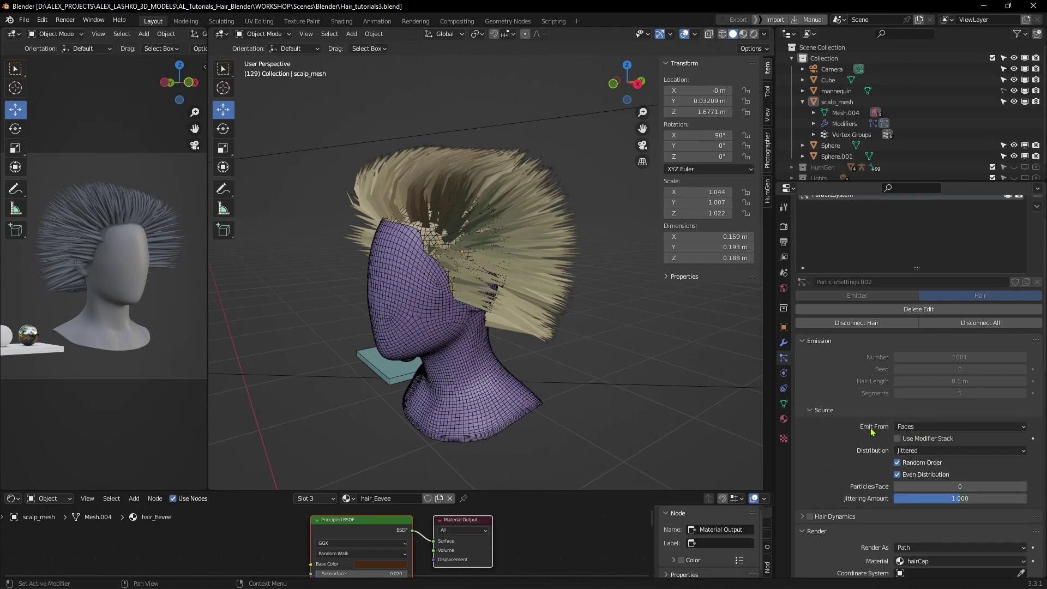
pyautogui.click(923, 428)
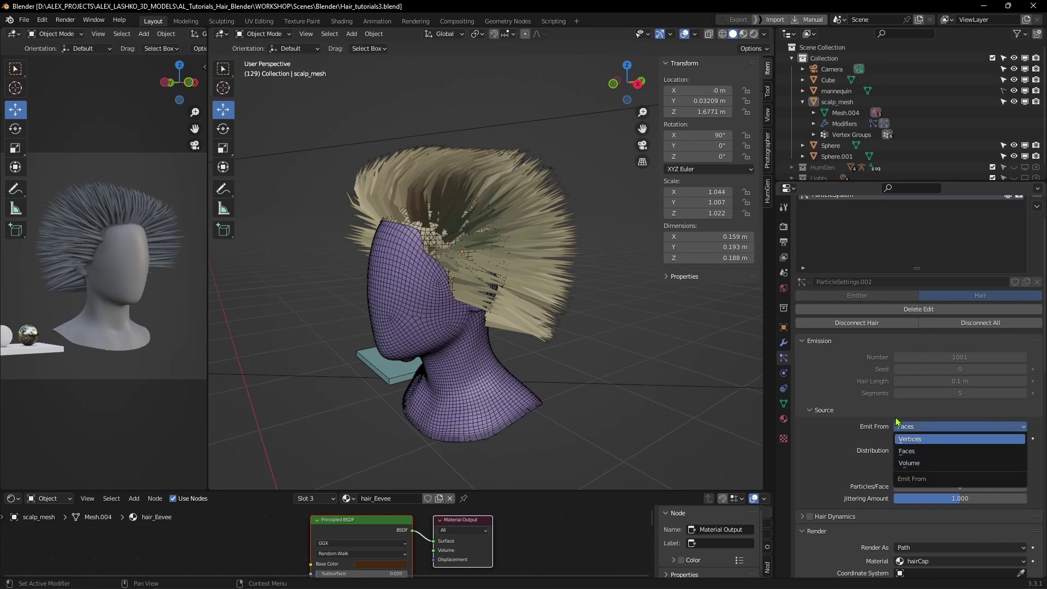
pyautogui.click(824, 410)
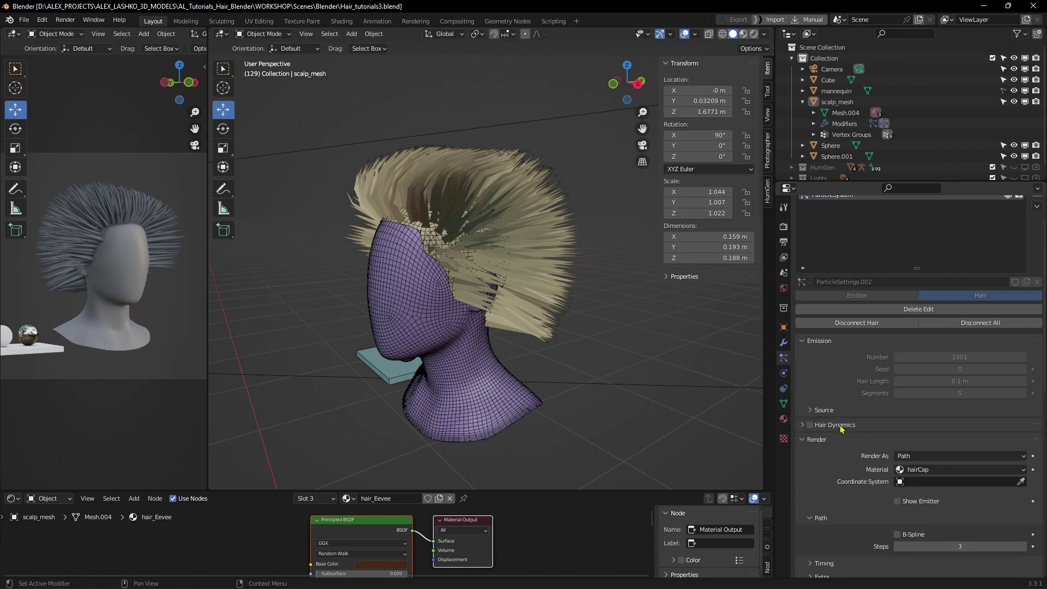
pyautogui.click(802, 427)
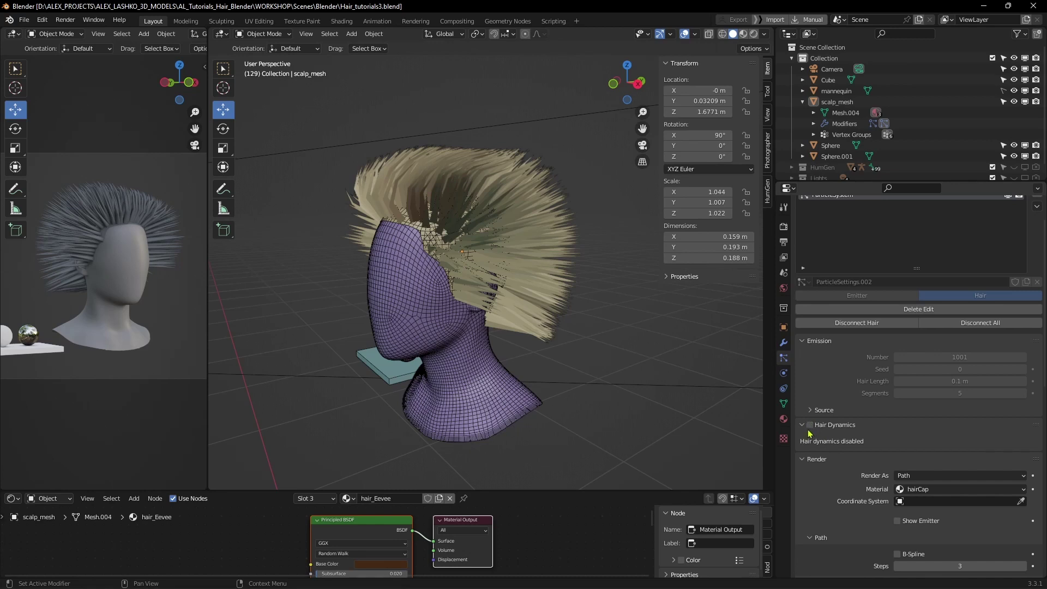
pyautogui.click(803, 429)
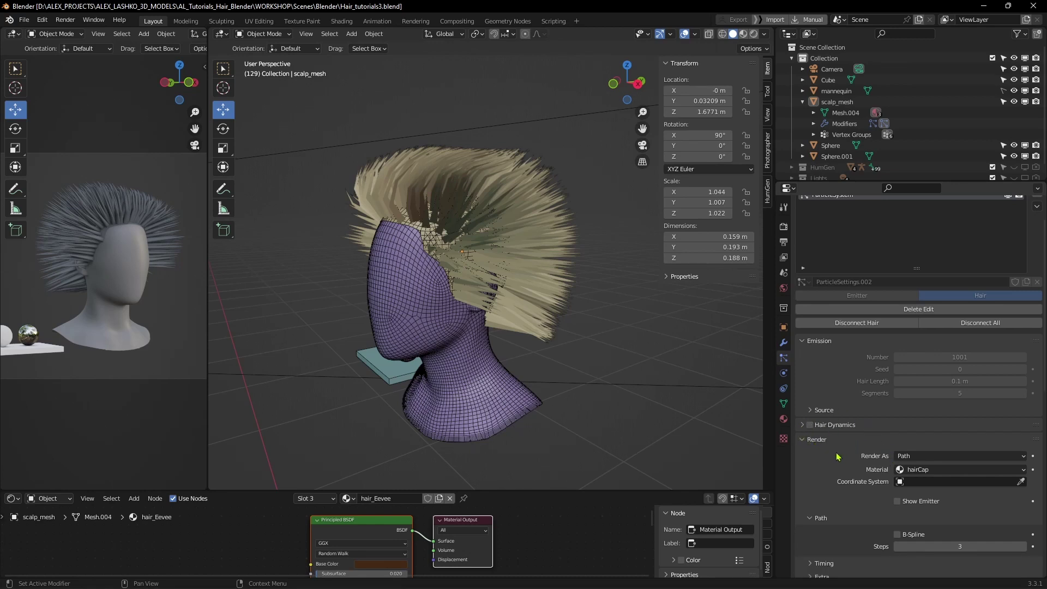
# Examine the Render As options for the hair particles without changing the setting.
pyautogui.scroll(-3, 867, 455)
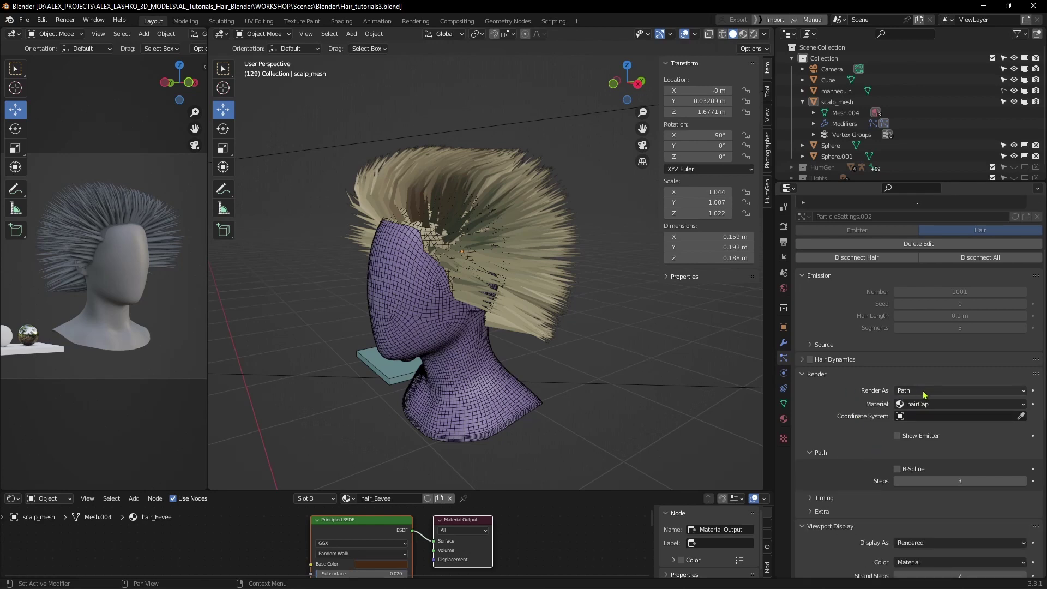
pyautogui.click(1022, 393)
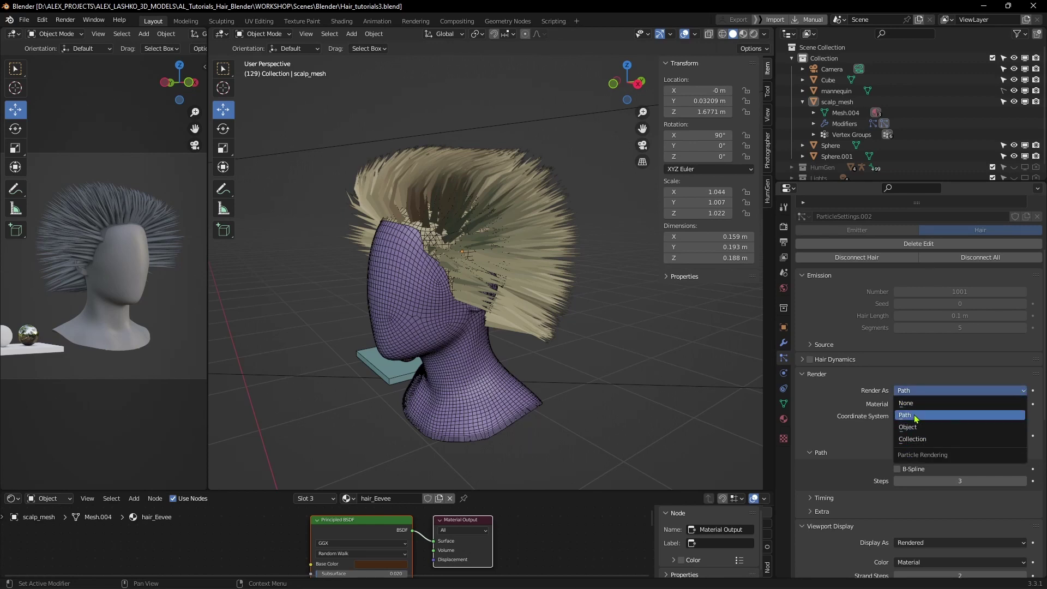
pyautogui.click(878, 395)
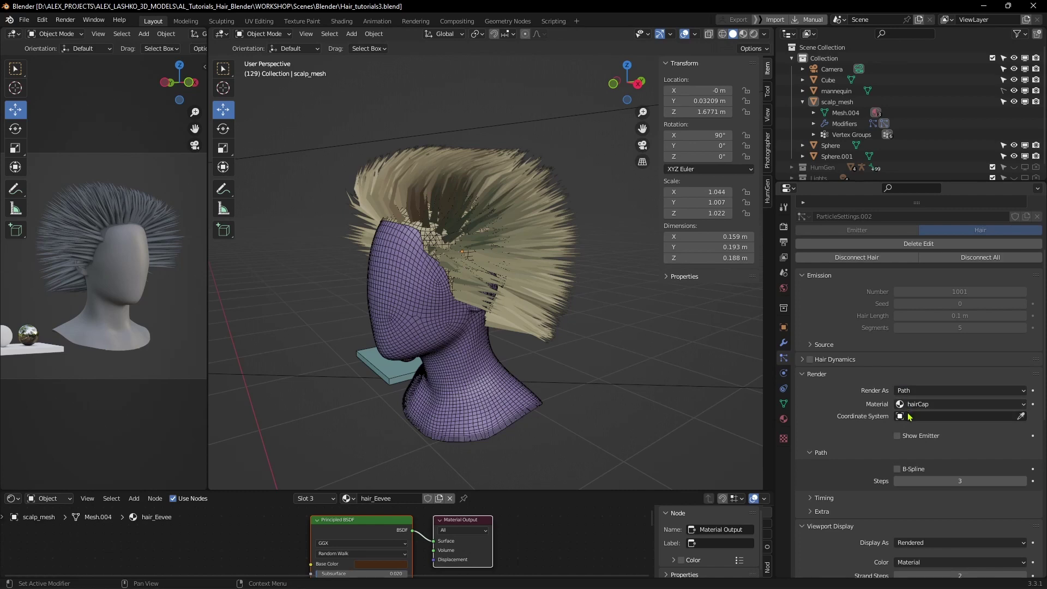
# Try the hair_Cycles material and the hair_Eevee material on the hair particles to compare their look.
pyautogui.click(1019, 406)
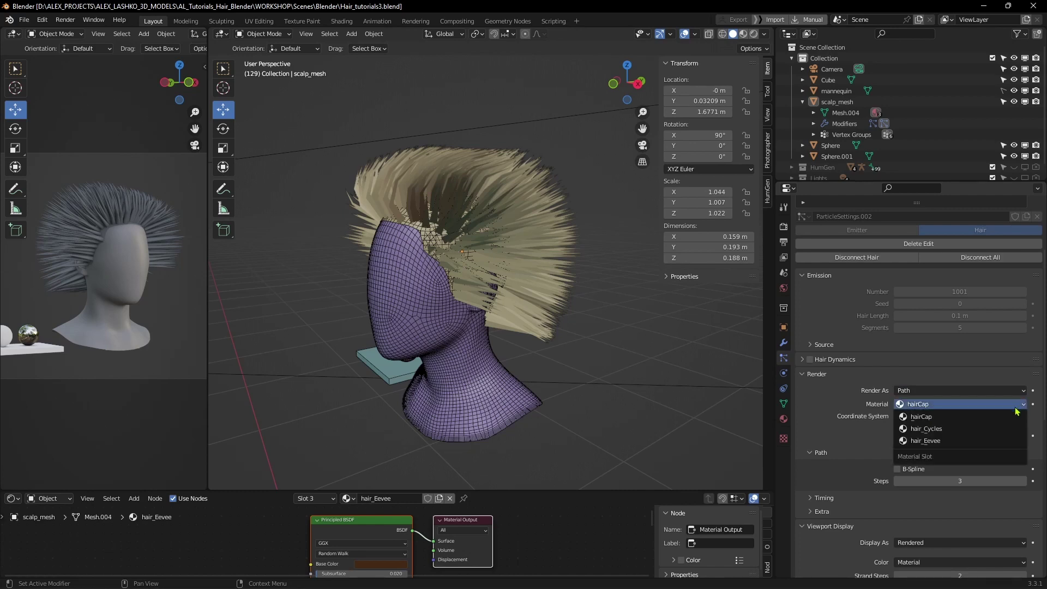
pyautogui.click(926, 430)
pyautogui.click(927, 404)
pyautogui.click(925, 430)
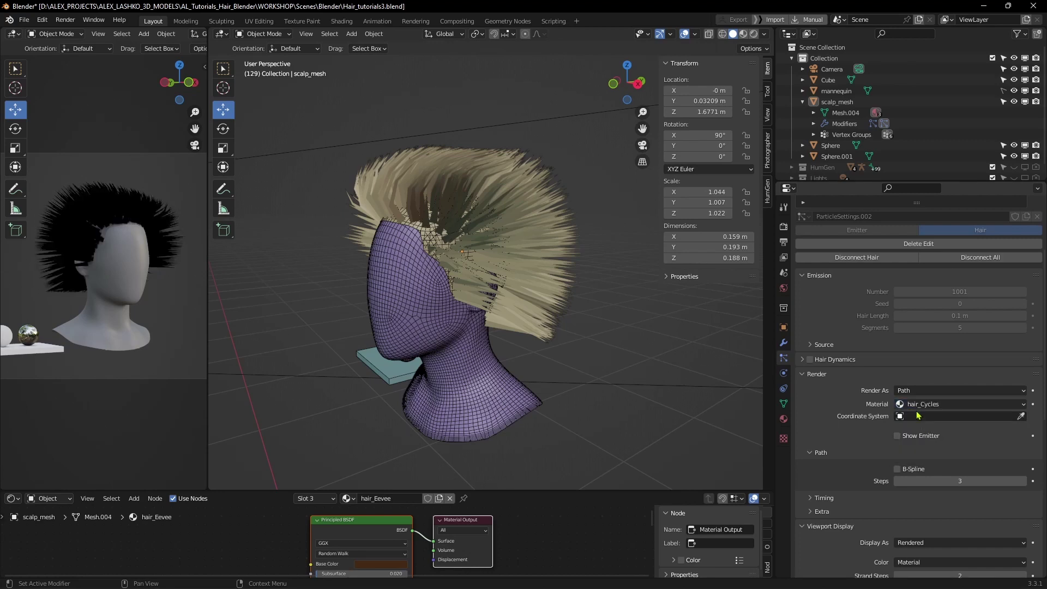
pyautogui.click(920, 409)
pyautogui.click(921, 441)
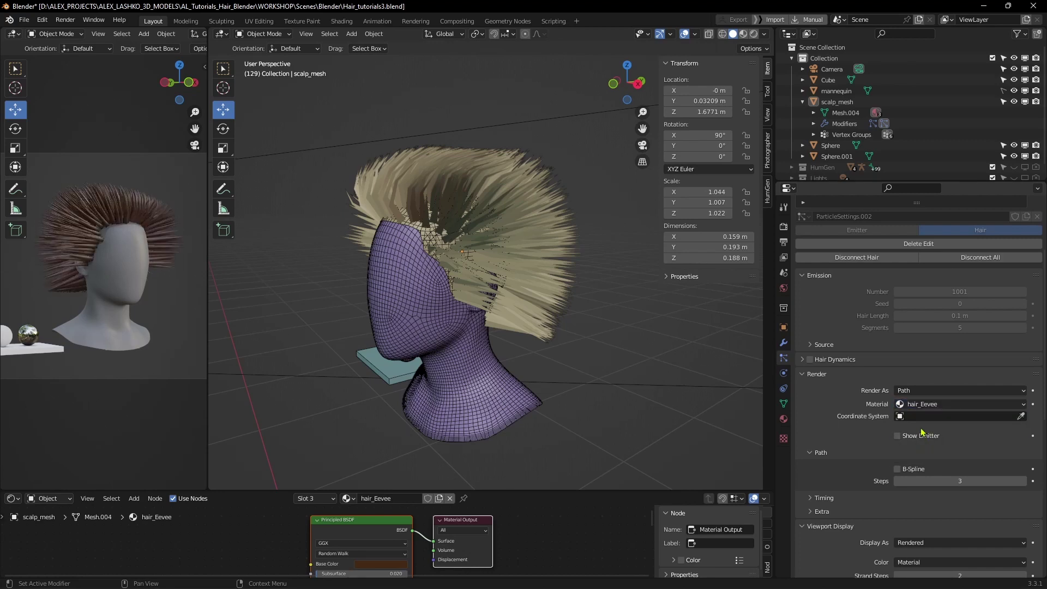
# Assign the hair_Cycles material to the hair particles and save the file.
pyautogui.click(923, 409)
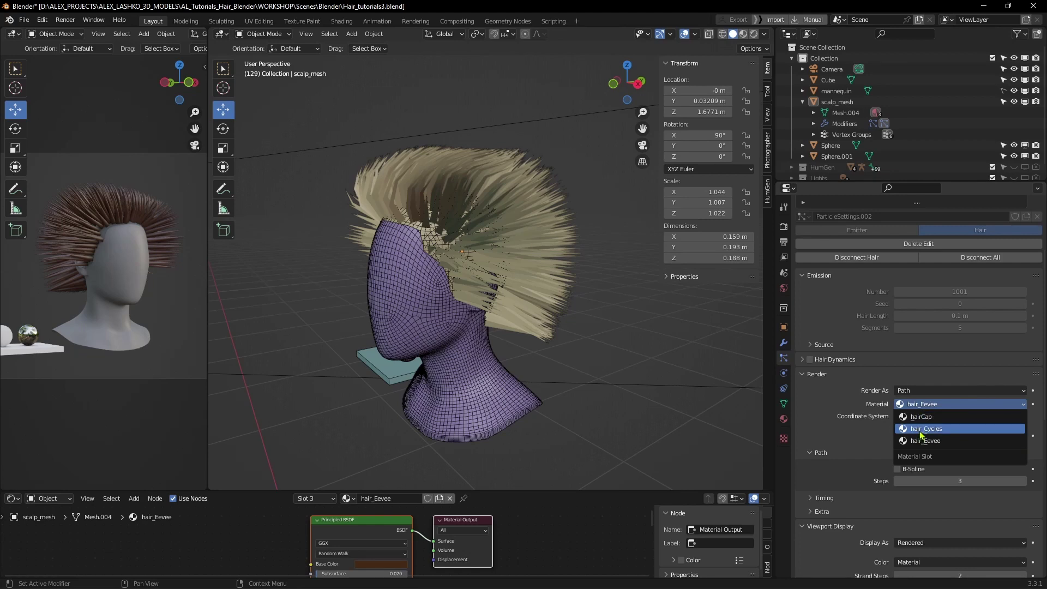
pyautogui.click(922, 433)
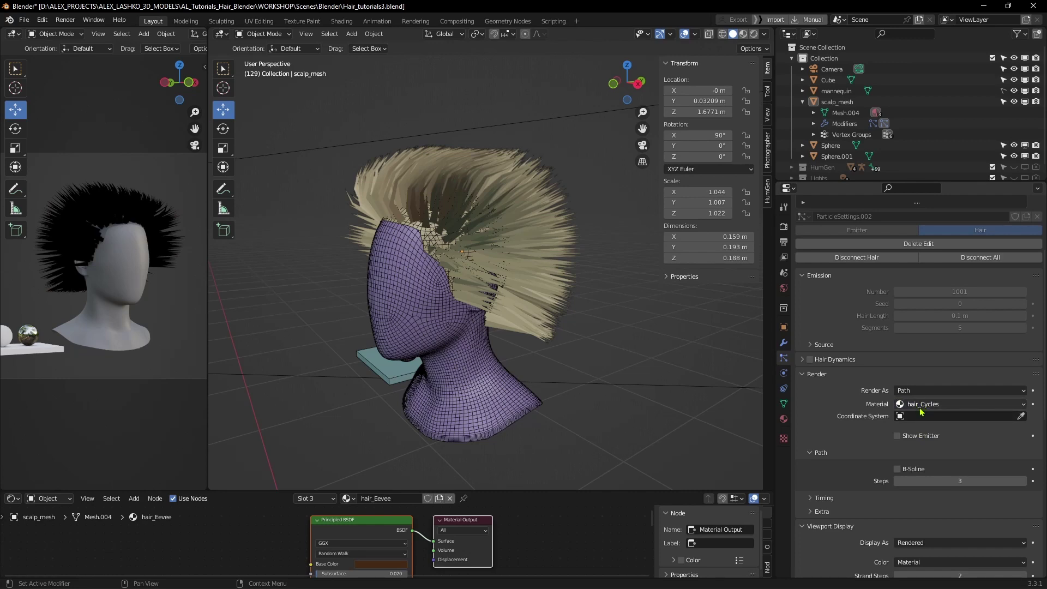
pyautogui.hotkey('ctrl', 's')
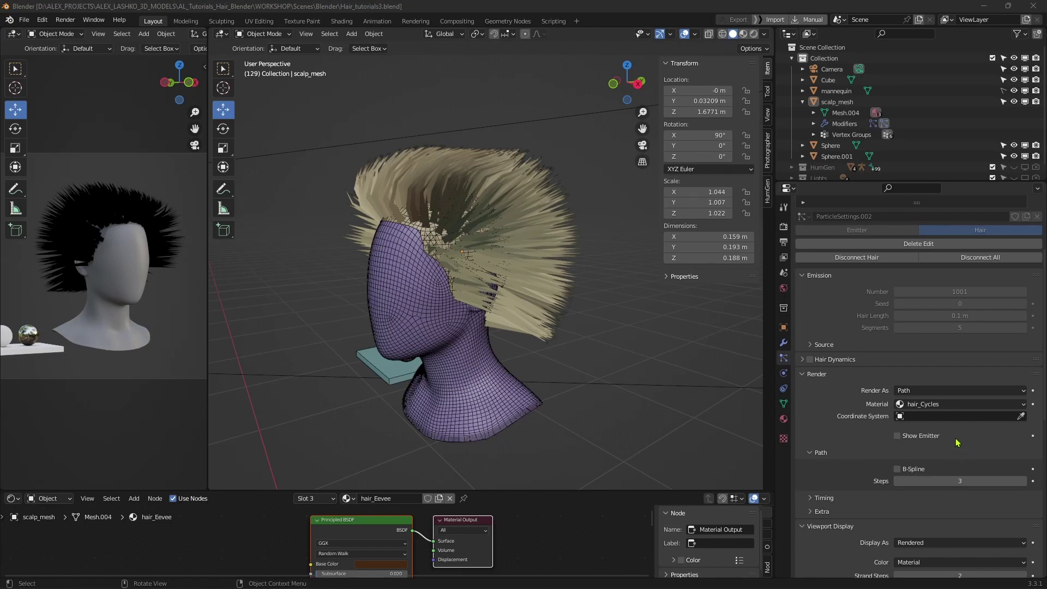
# Try enabling Show Emitter in the hair's render settings and check the scalp mesh.
pyautogui.click(897, 437)
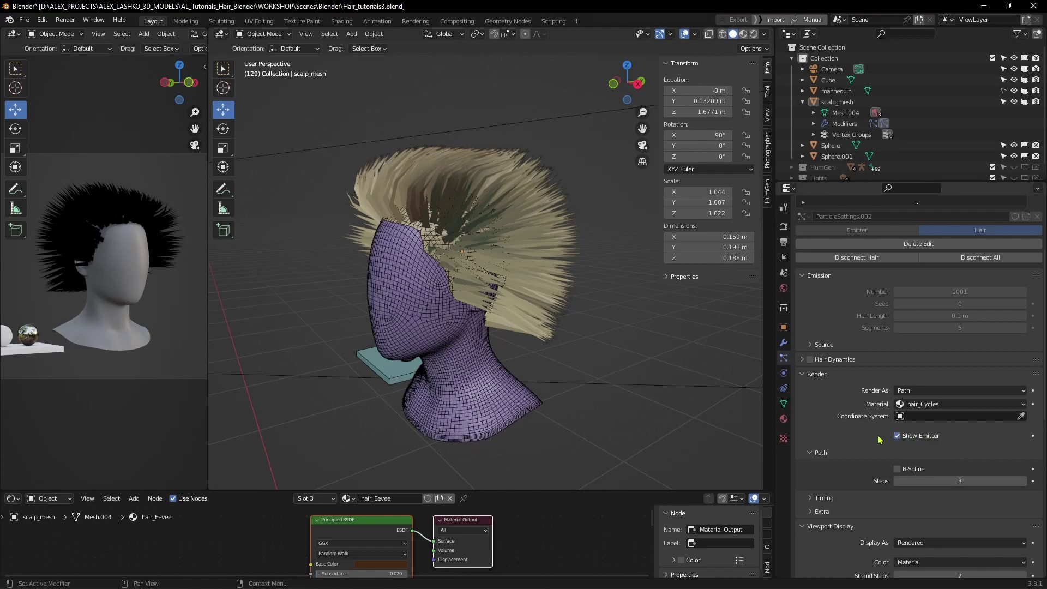
pyautogui.click(427, 241)
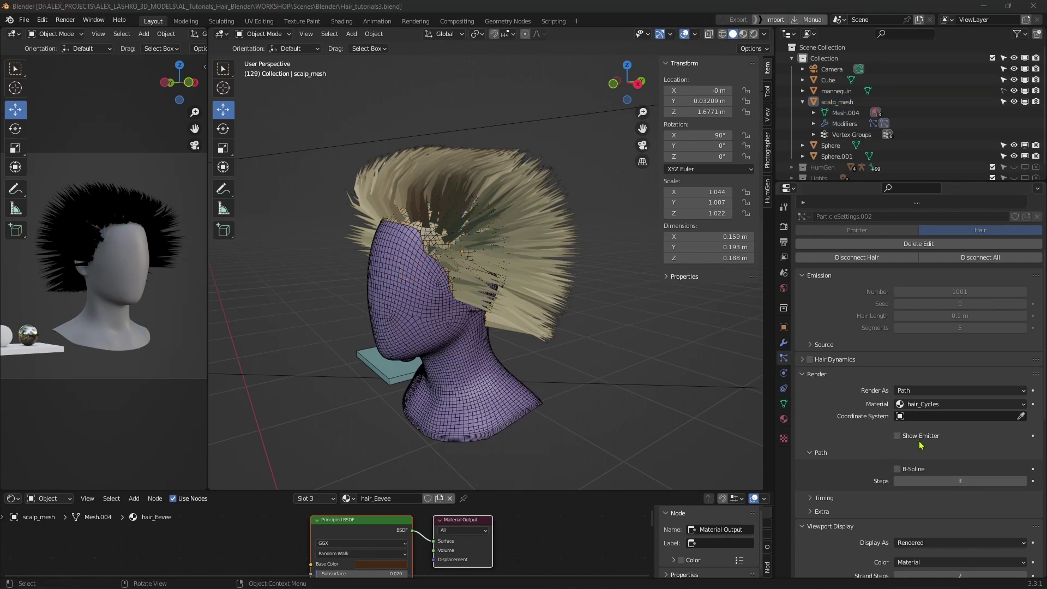
# Enable B-Spline interpolation for the rendered hair path and inspect the strands up close from the side.
pyautogui.click(897, 469)
pyautogui.moveTo(578, 286); pyautogui.dragTo(513, 295, button='middle')
pyautogui.scroll(3, 485, 244)
pyautogui.moveTo(485, 244); pyautogui.dragTo(425, 235, button='middle')
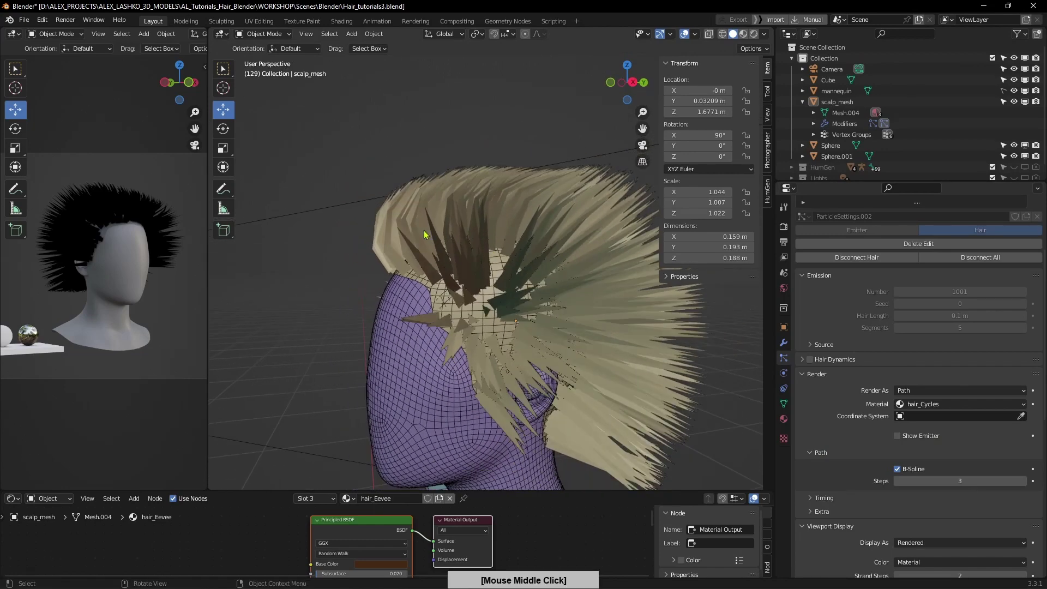
# Set the hair's viewport display strand steps to 3.
pyautogui.scroll(-3, 952, 458)
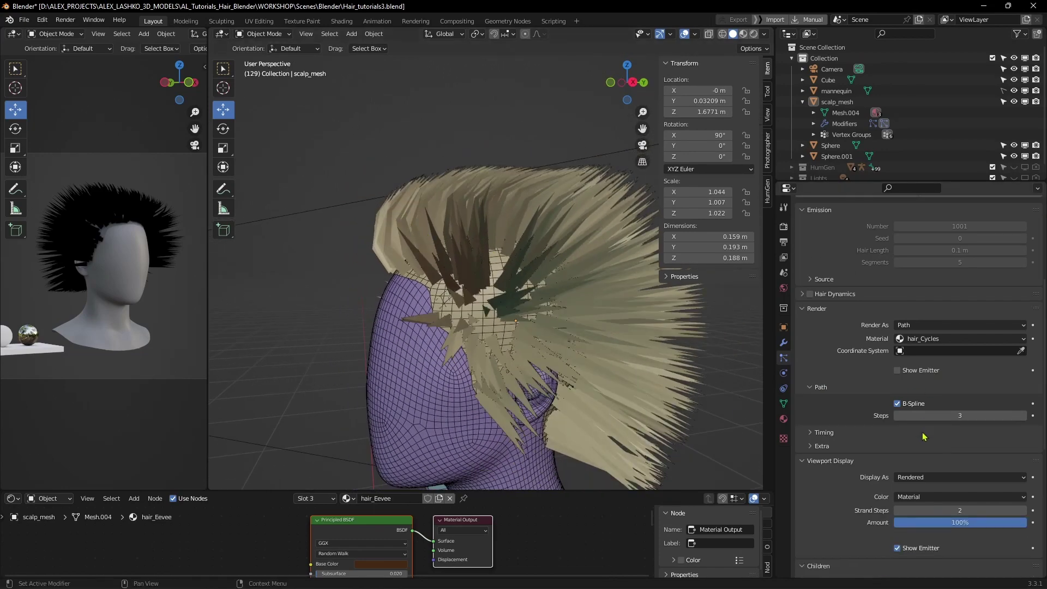
pyautogui.click(961, 510)
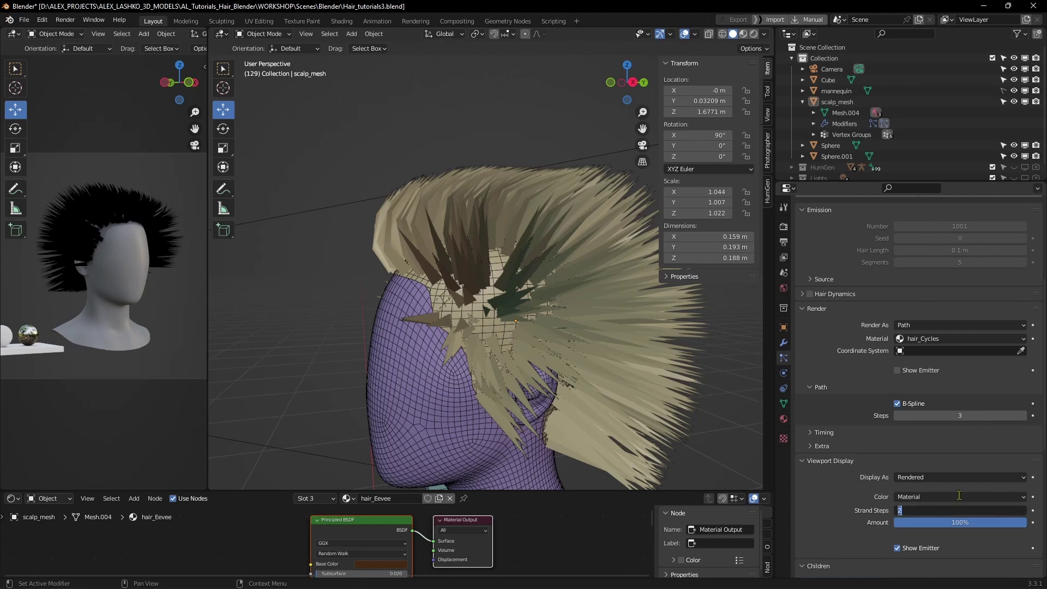
pyautogui.write('3')
pyautogui.press('Return')
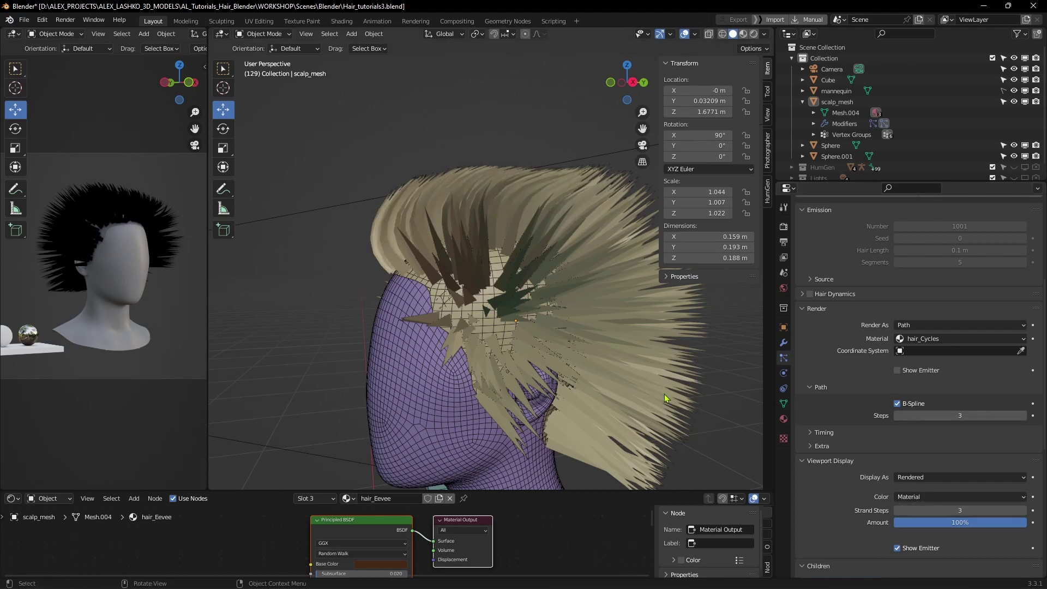
# Switch B-Spline off and on repeatedly to compare the strands' curvature above the forehead, leaving it enabled.
pyautogui.moveTo(562, 372); pyautogui.dragTo(570, 376, button='middle')
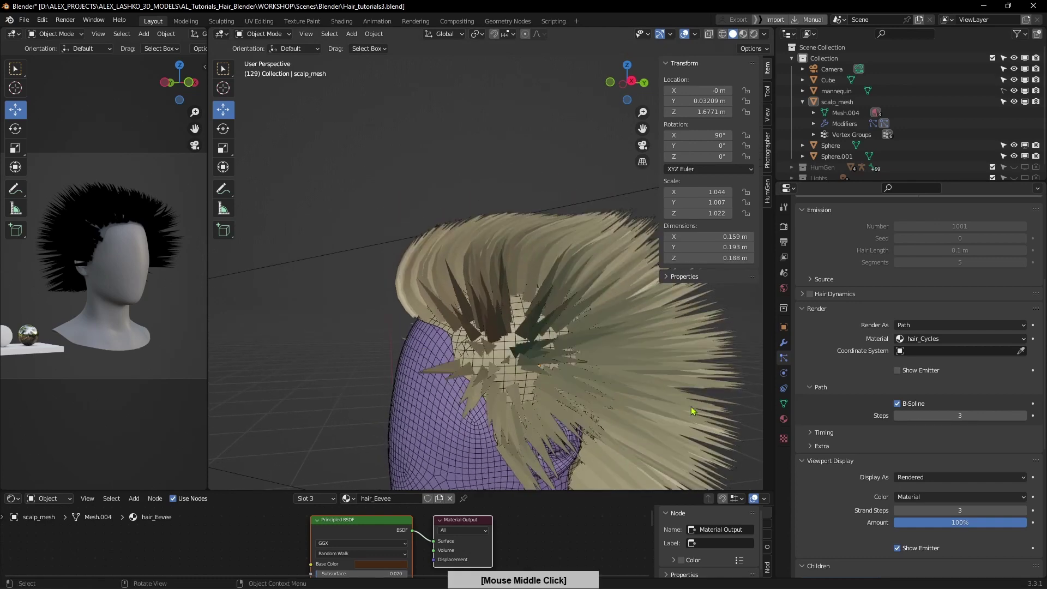
pyautogui.click(898, 405)
pyautogui.click(898, 404)
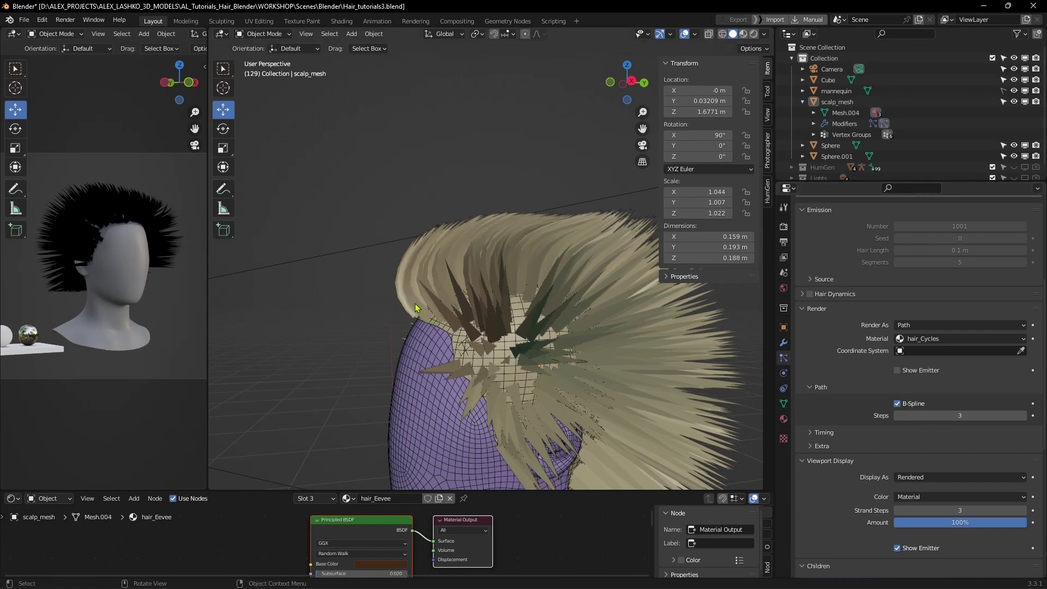
pyautogui.moveTo(412, 285); pyautogui.dragTo(472, 322, button='middle')
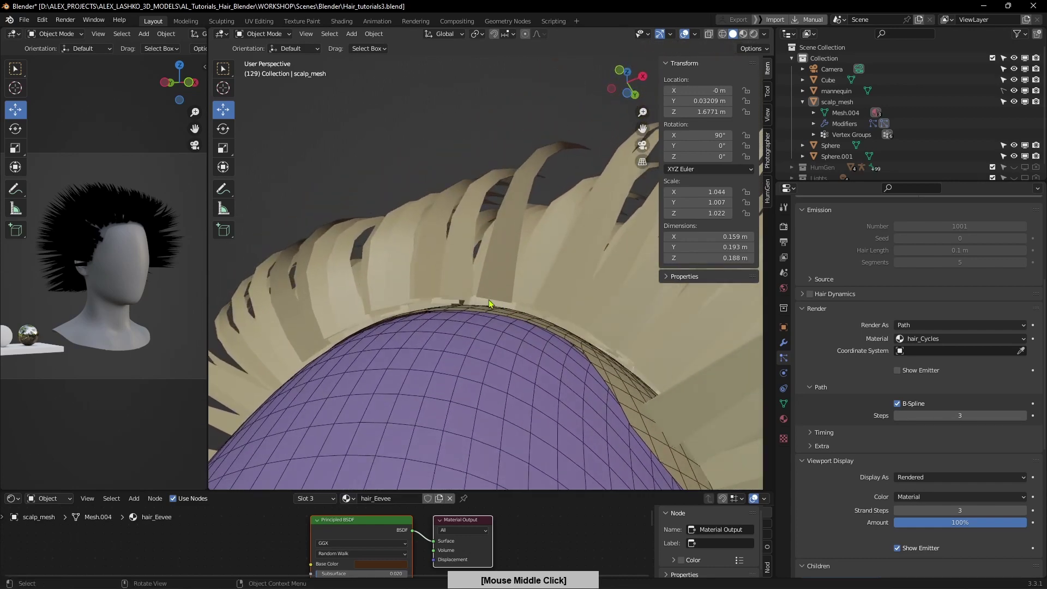
pyautogui.moveTo(527, 303); pyautogui.dragTo(550, 313, button='middle')
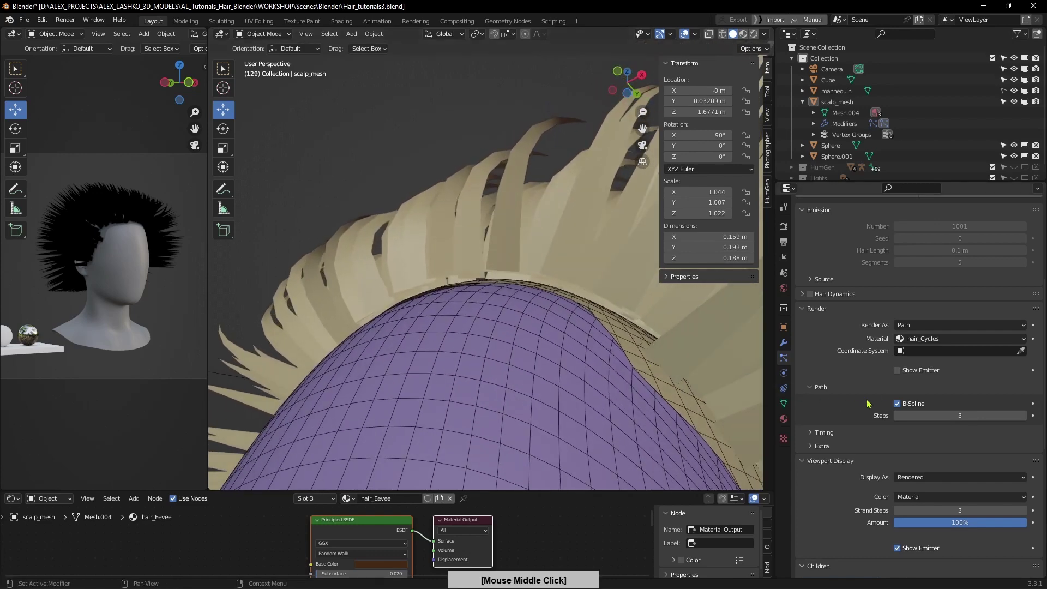
pyautogui.click(898, 403)
pyautogui.moveTo(540, 349); pyautogui.dragTo(609, 371, button='middle')
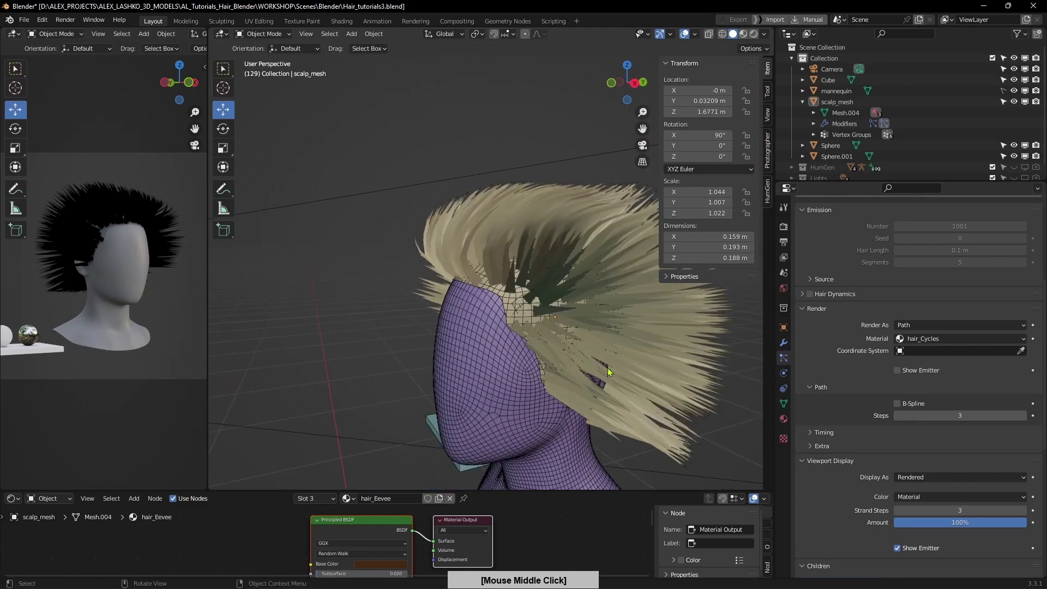
pyautogui.click(897, 403)
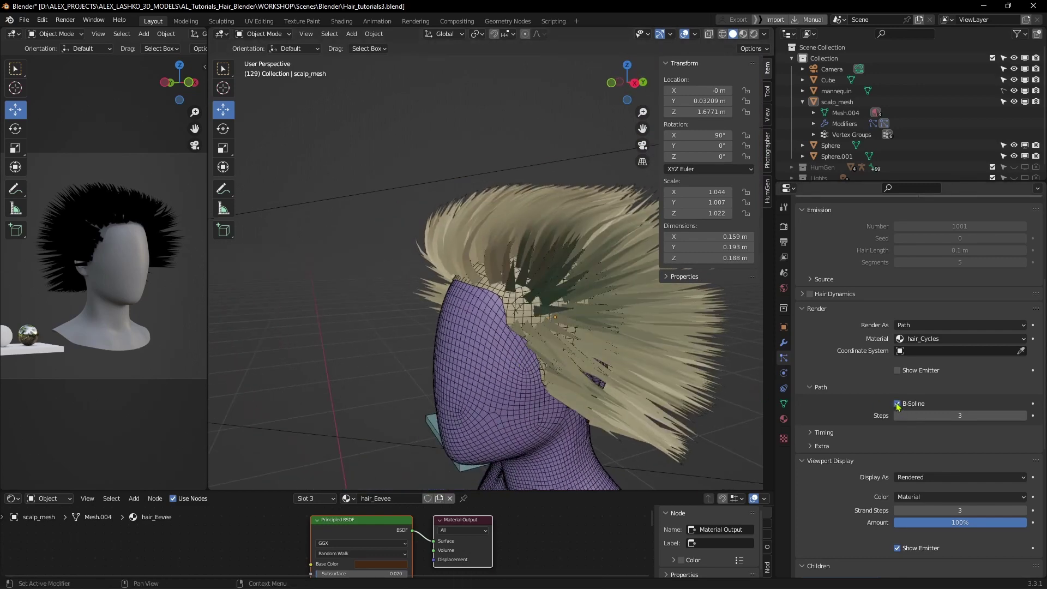
pyautogui.click(897, 404)
pyautogui.click(898, 405)
pyautogui.click(900, 405)
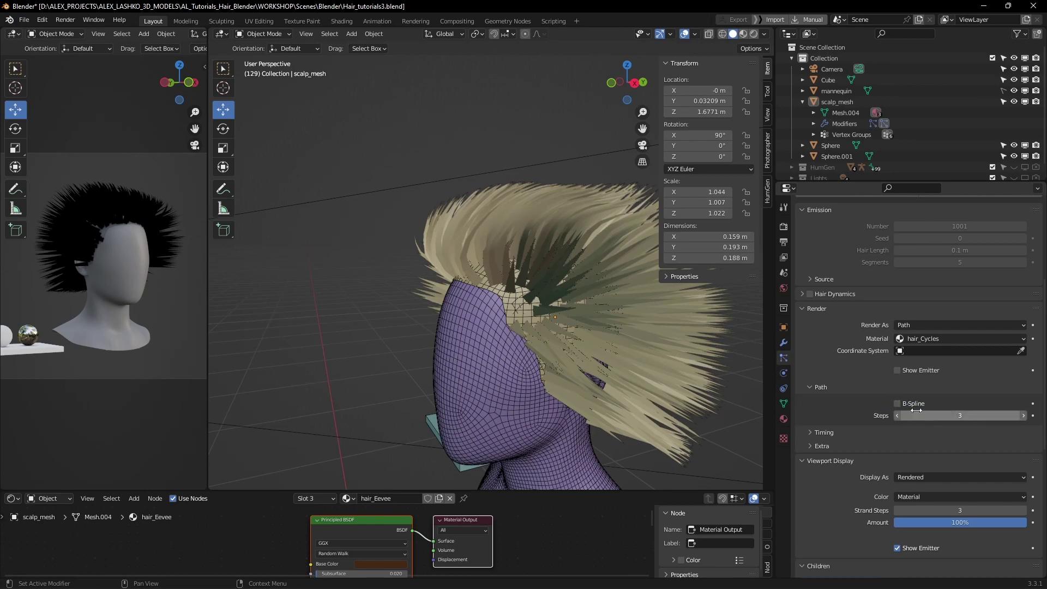
pyautogui.click(897, 404)
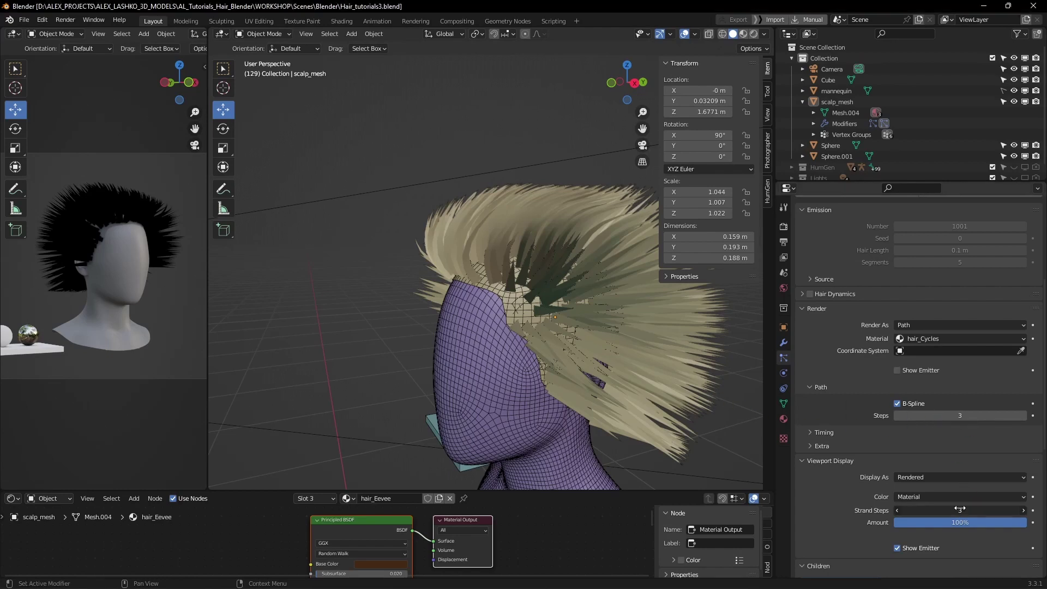
# Try 6 viewport strand steps and inspect the smoothness of the hair from the side.
pyautogui.moveTo(959, 510); pyautogui.dragTo(959, 511)
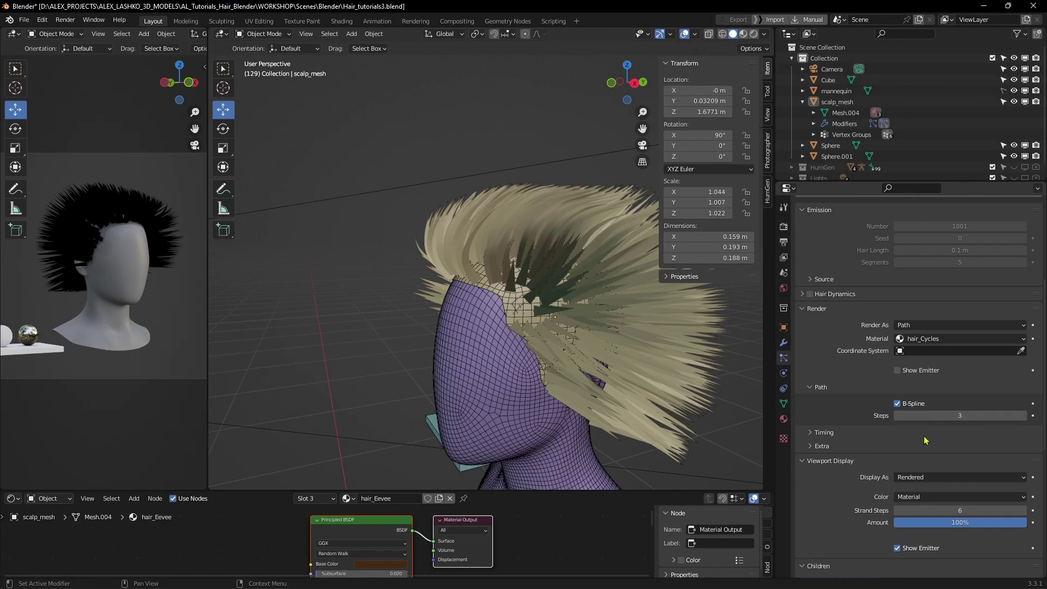
pyautogui.moveTo(632, 402); pyautogui.dragTo(529, 347, button='middle')
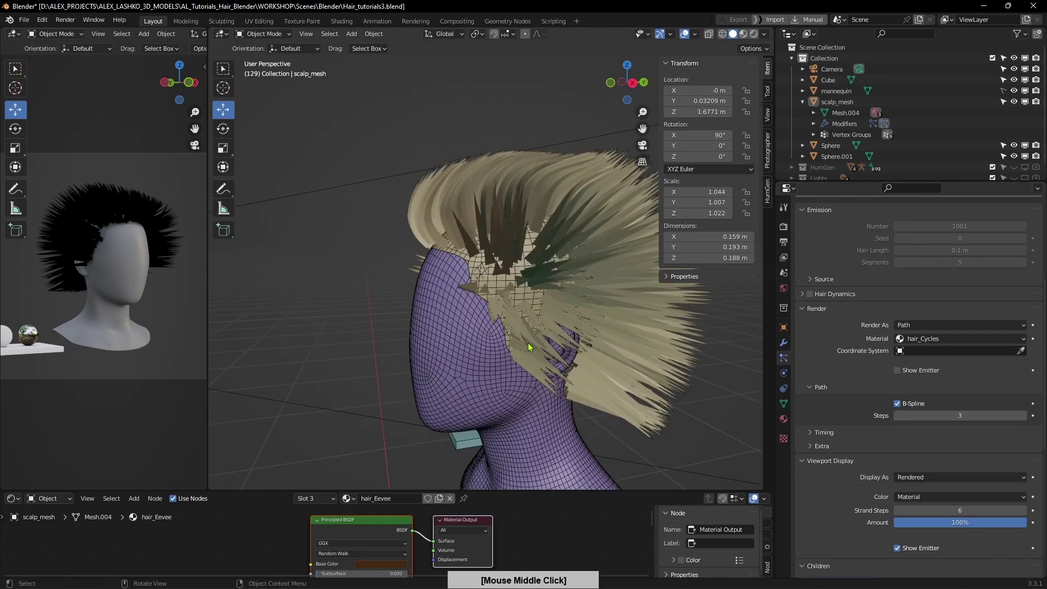
pyautogui.click(961, 416)
pyautogui.click(805, 310)
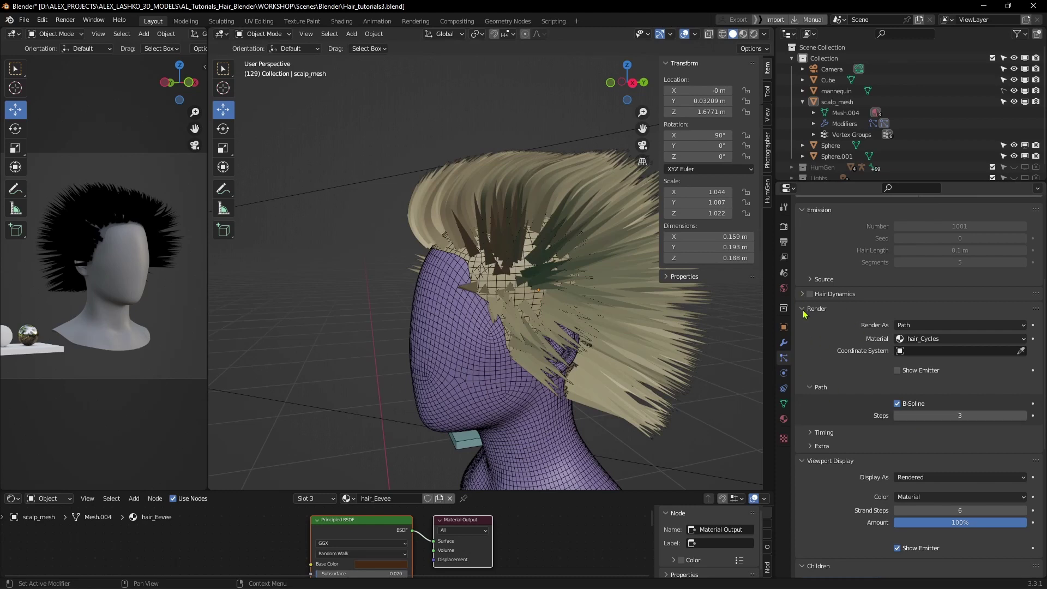
pyautogui.click(804, 311)
pyautogui.click(804, 311)
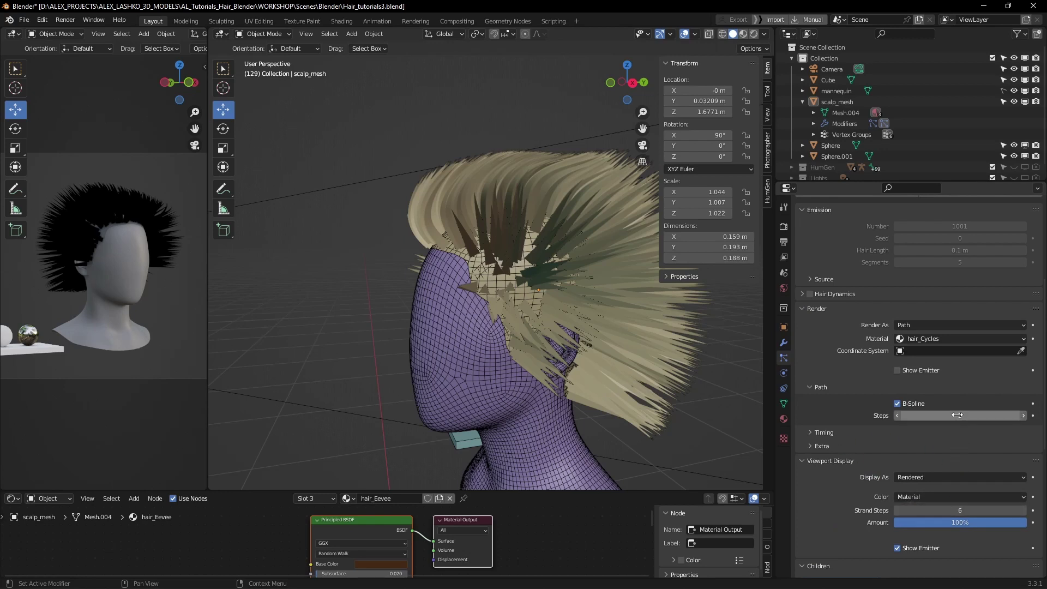
# Set the hair's viewport strand steps to 3, save the file, and collapse the Render settings.
pyautogui.click(968, 513)
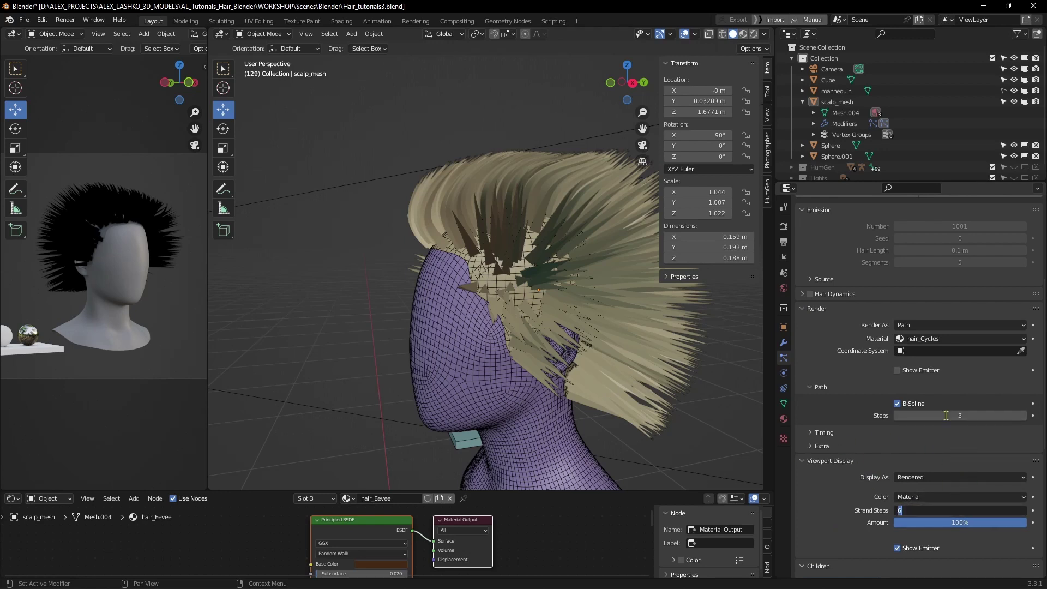
pyautogui.press('Return')
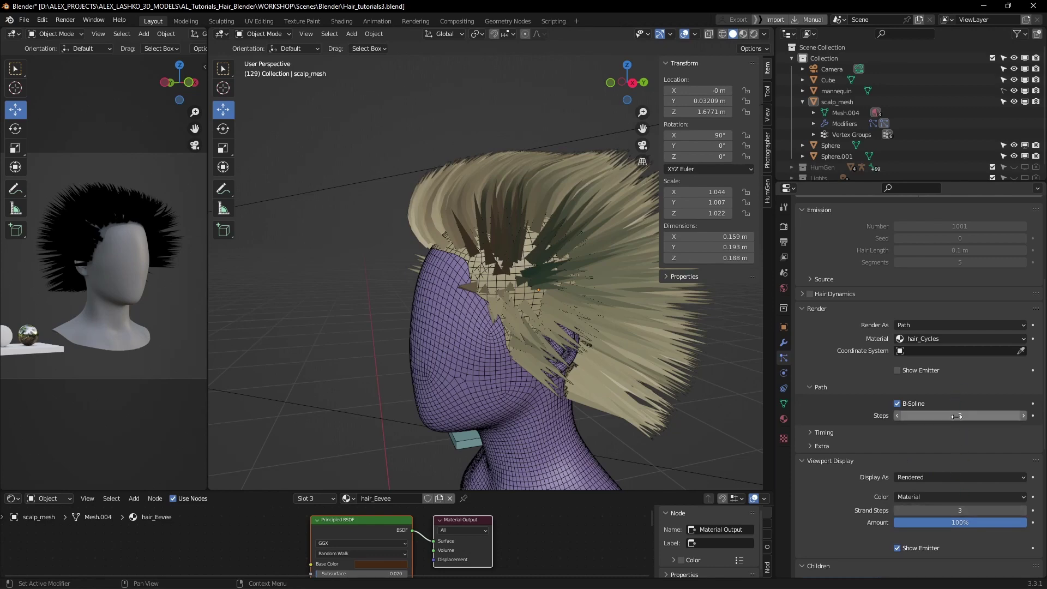
pyautogui.hotkey('ctrl', 's')
pyautogui.click(817, 309)
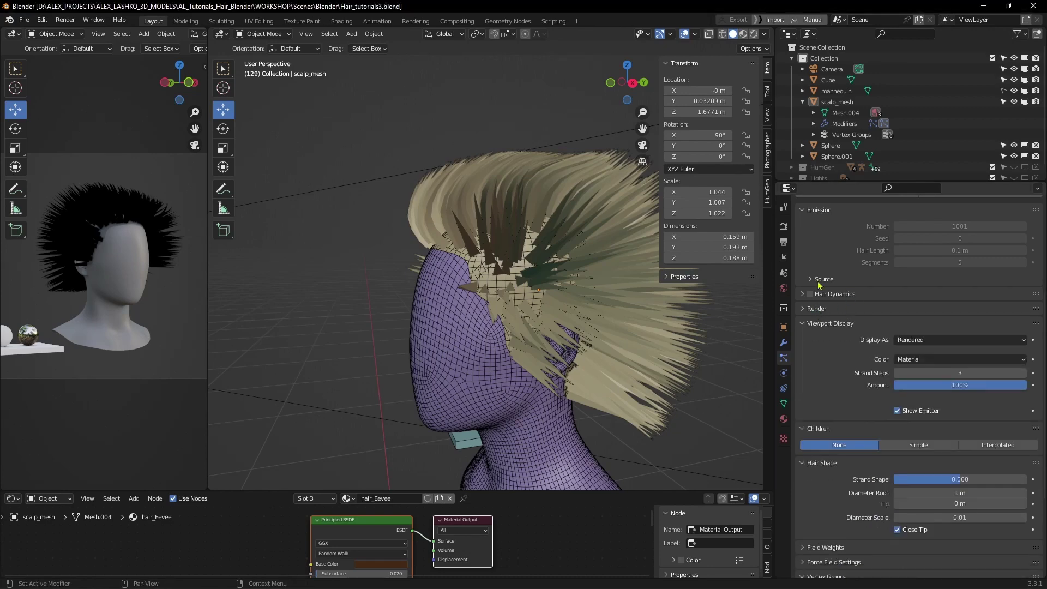
# Collapse the Emission and Viewport Display settings and compare Simple and Interpolated children on the hair particles reference sheet.
pyautogui.click(812, 211)
pyautogui.click(806, 256)
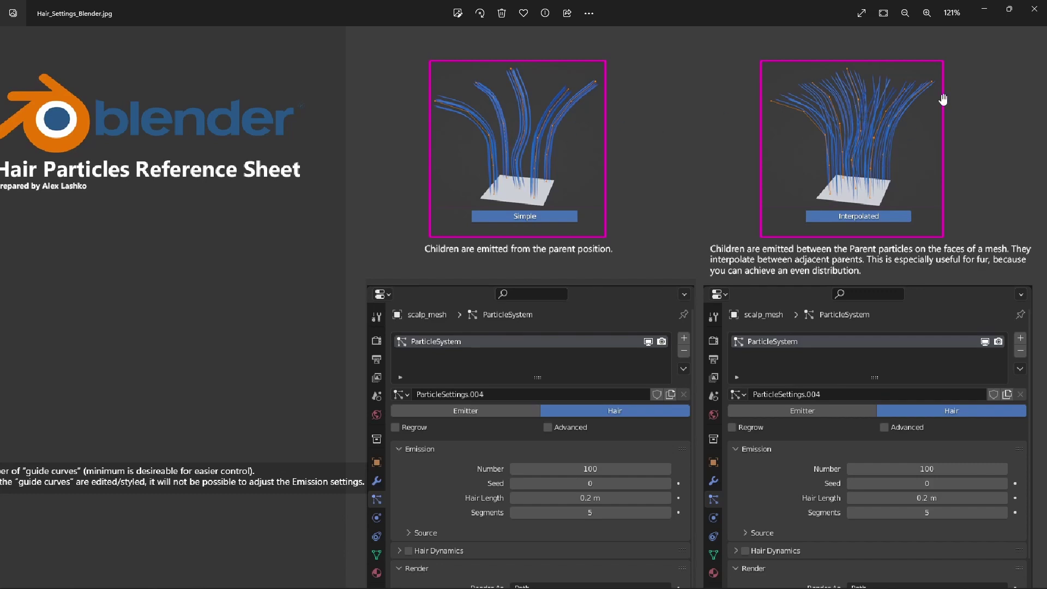
pyautogui.moveTo(765, 10); pyautogui.dragTo(600, 43)
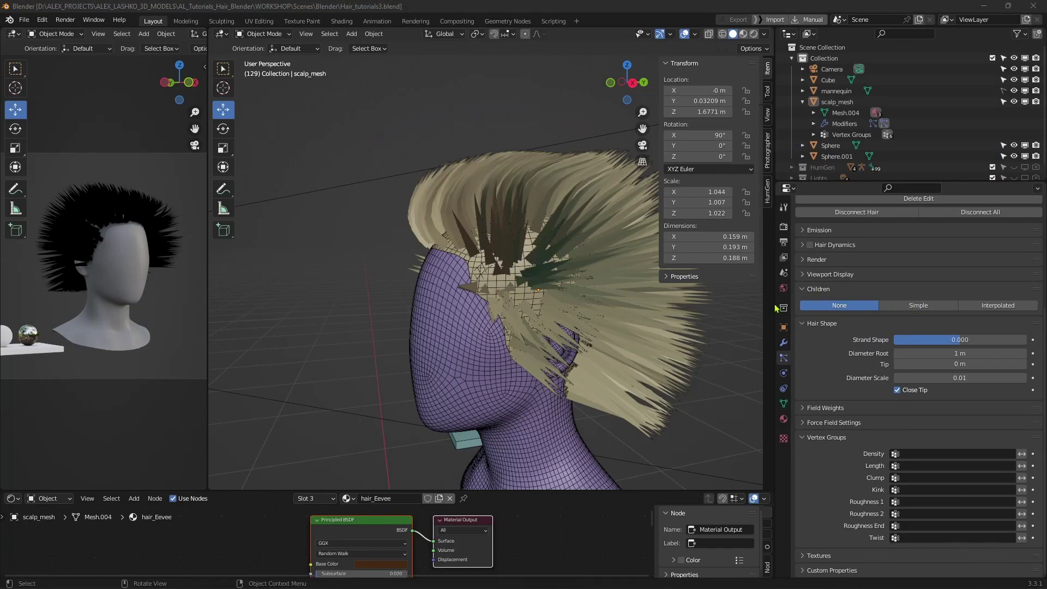
# Add Simple children to the scalp hair and set their radius to 0.01 m.
pyautogui.moveTo(550, 300); pyautogui.dragTo(529, 301, button='middle')
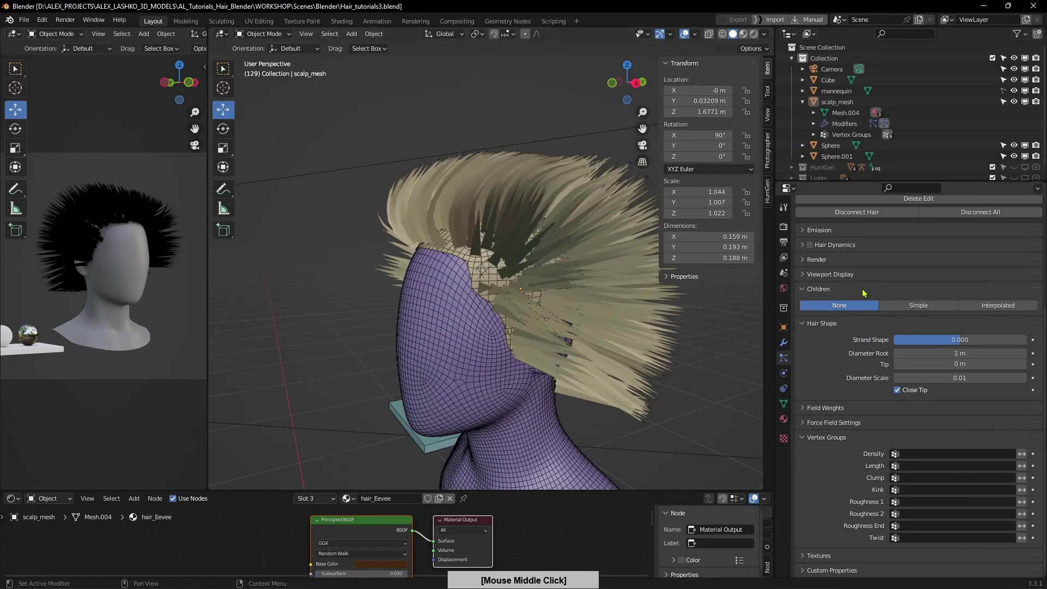
pyautogui.click(919, 305)
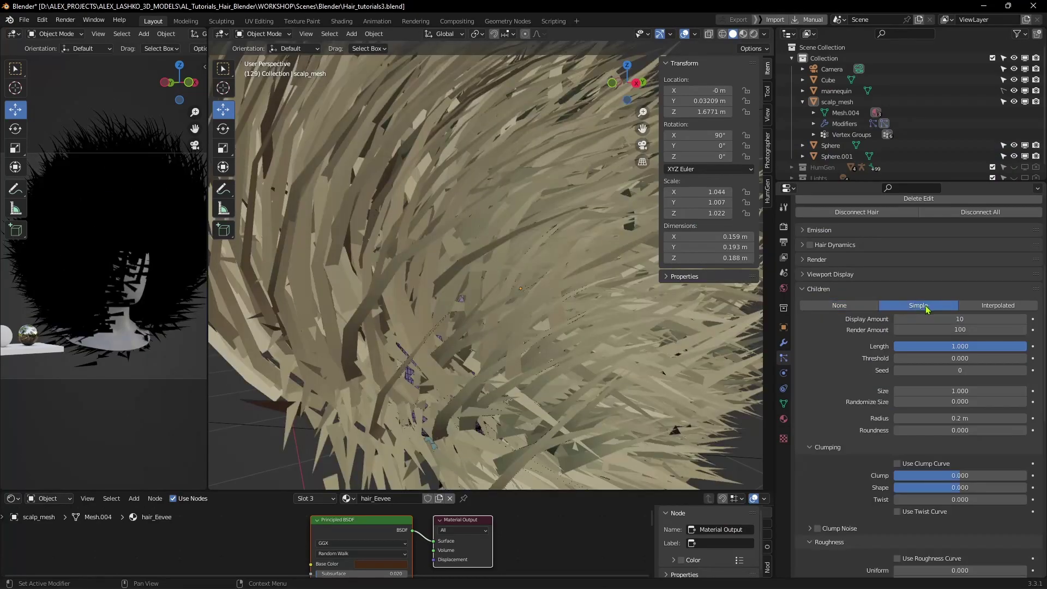
pyautogui.moveTo(614, 355); pyautogui.dragTo(596, 343, button='middle')
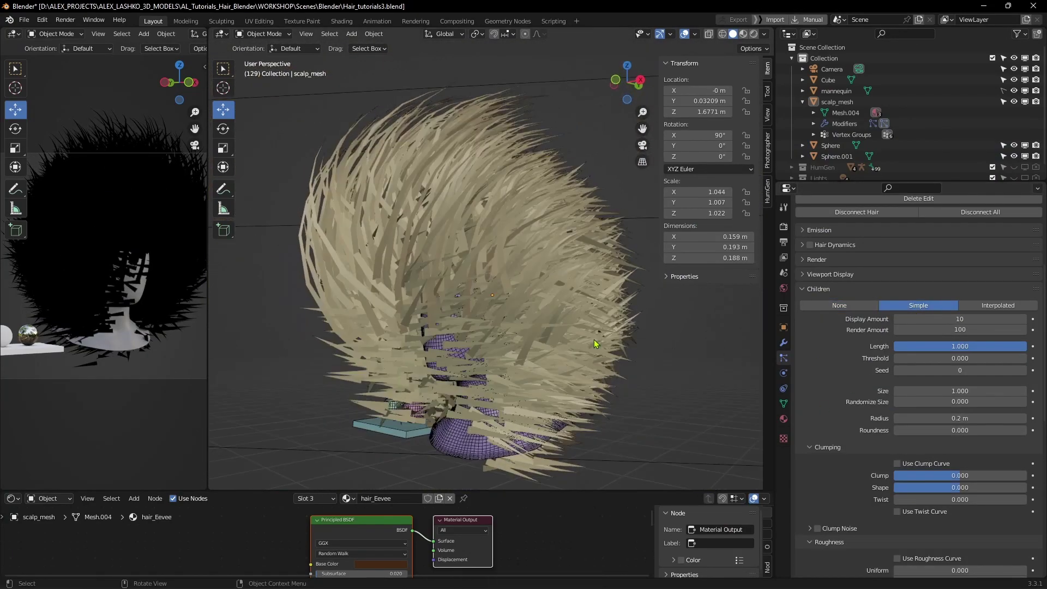
pyautogui.click(967, 418)
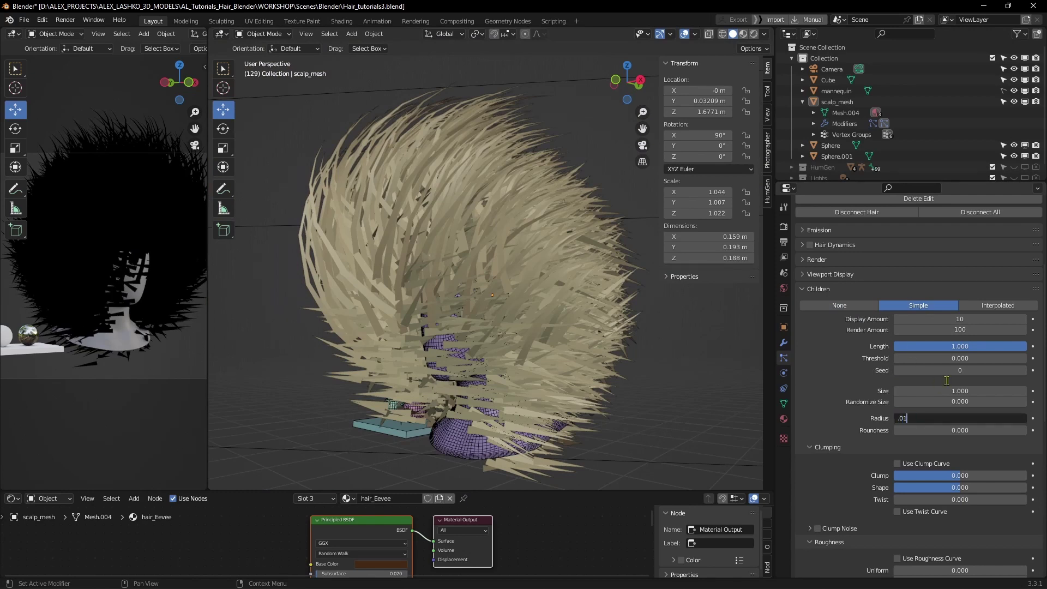
pyautogui.press('Return')
pyautogui.moveTo(574, 276); pyautogui.dragTo(514, 265, button='middle')
pyautogui.scroll(4, 510, 272)
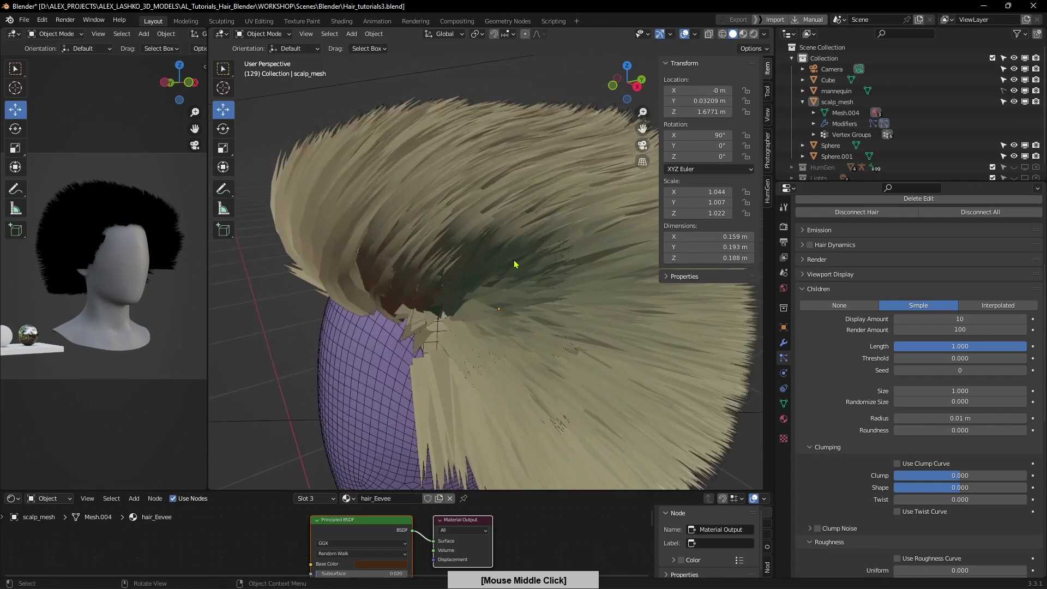
# Randomly select hairs at a 0.9 ratio in Particle Edit mode, delete those particles, and return to Object Mode.
pyautogui.click(271, 38)
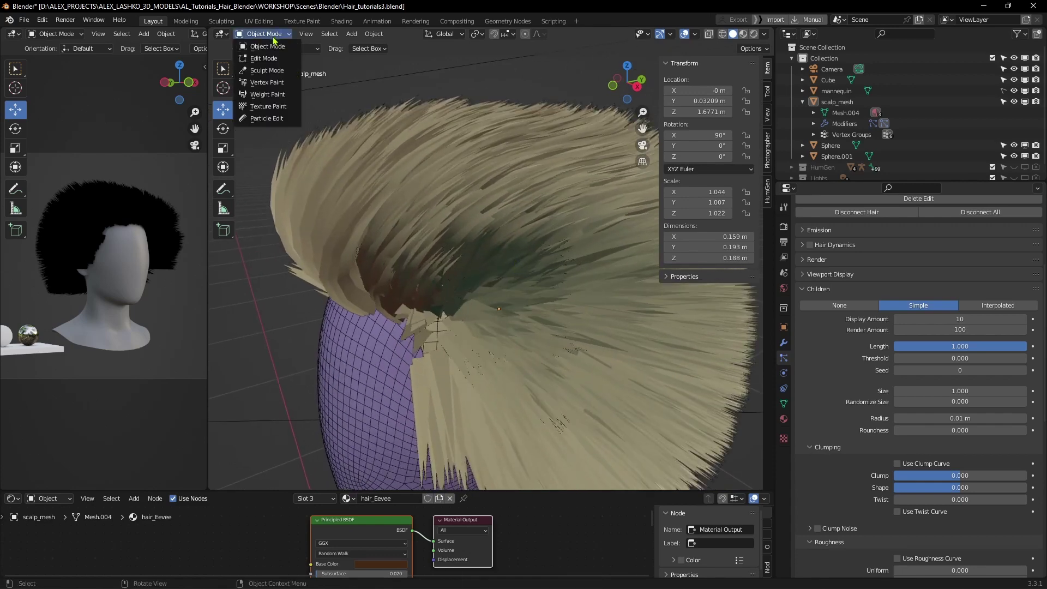
pyautogui.click(272, 121)
pyautogui.moveTo(525, 236)
pyautogui.mouseDown(button='middle')
pyautogui.moveTo(543, 264)
pyautogui.moveTo(519, 269)
pyautogui.moveTo(532, 295)
pyautogui.moveTo(498, 274)
pyautogui.moveTo(463, 228)
pyautogui.moveTo(438, 146)
pyautogui.moveTo(362, 105)
pyautogui.mouseUp(button='middle')
pyautogui.click(362, 34)
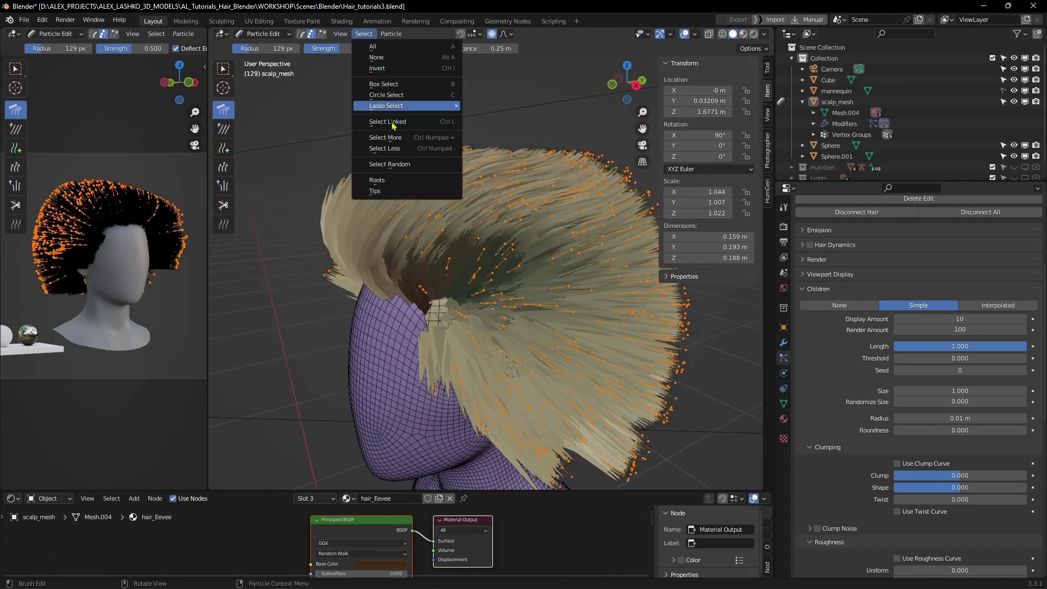
pyautogui.click(396, 162)
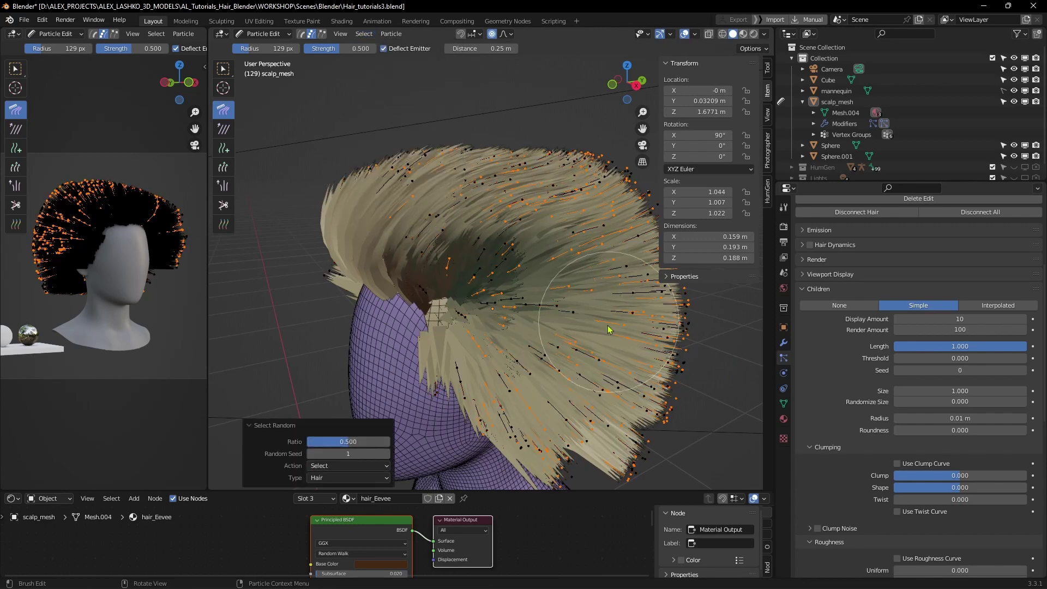
pyautogui.click(361, 440)
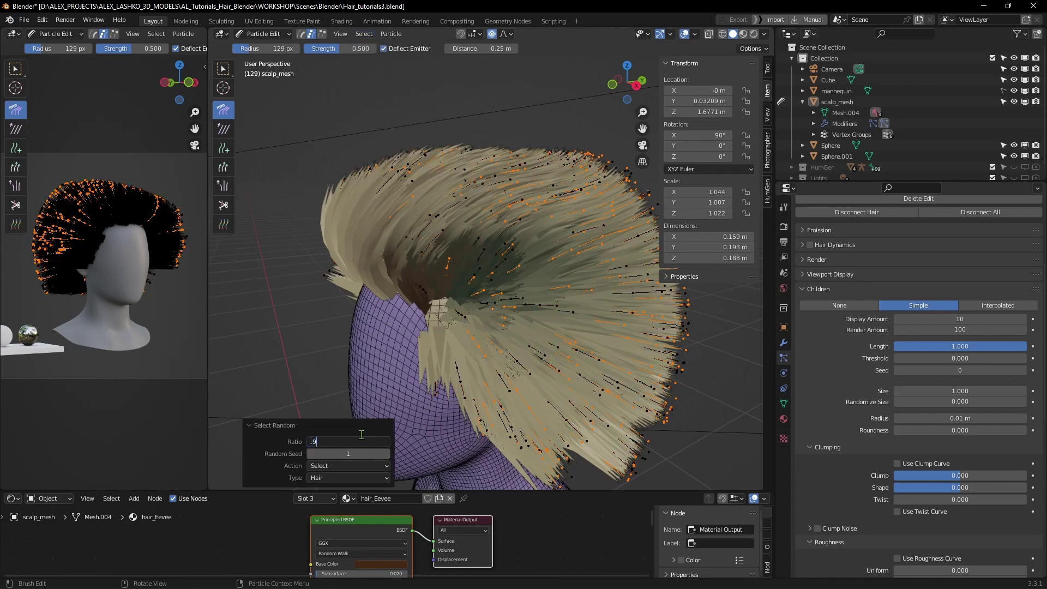
pyautogui.write('.9')
pyautogui.press('Return')
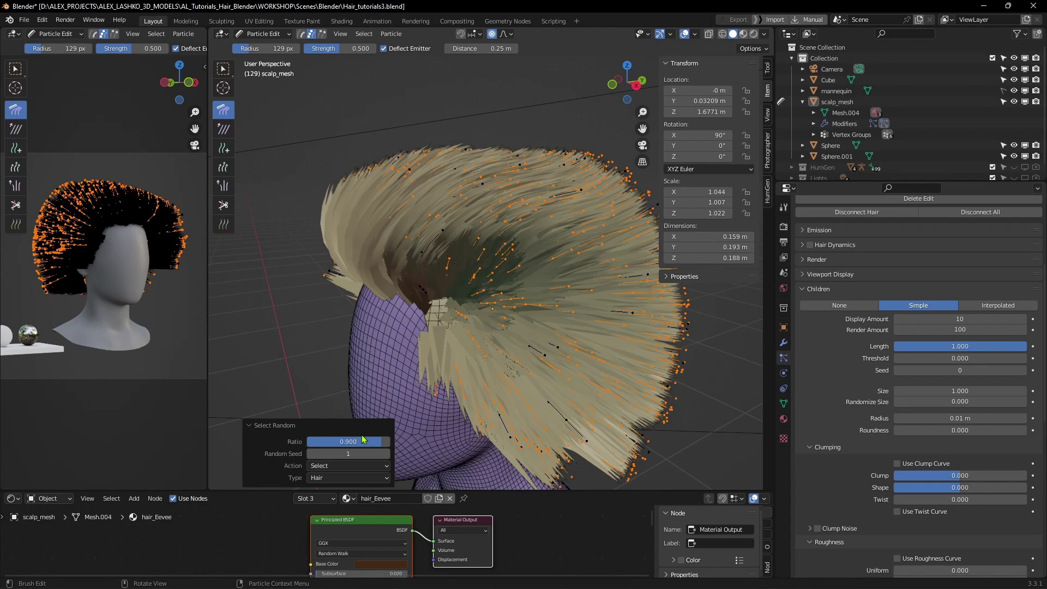
pyautogui.press('x')
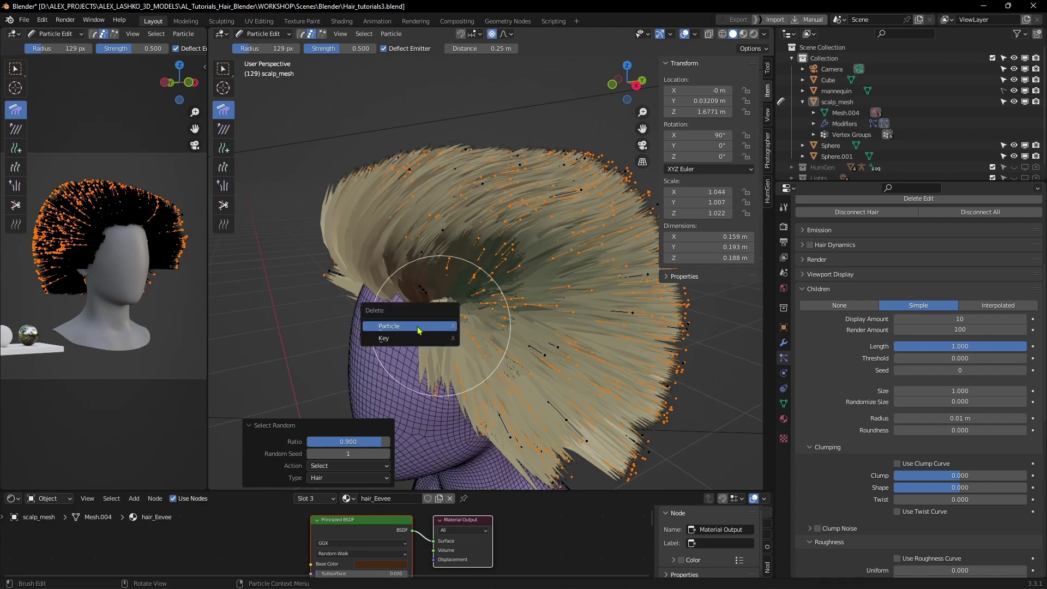
pyautogui.click(419, 326)
pyautogui.moveTo(448, 322); pyautogui.dragTo(557, 325, button='middle')
pyautogui.click(257, 35)
pyautogui.click(259, 47)
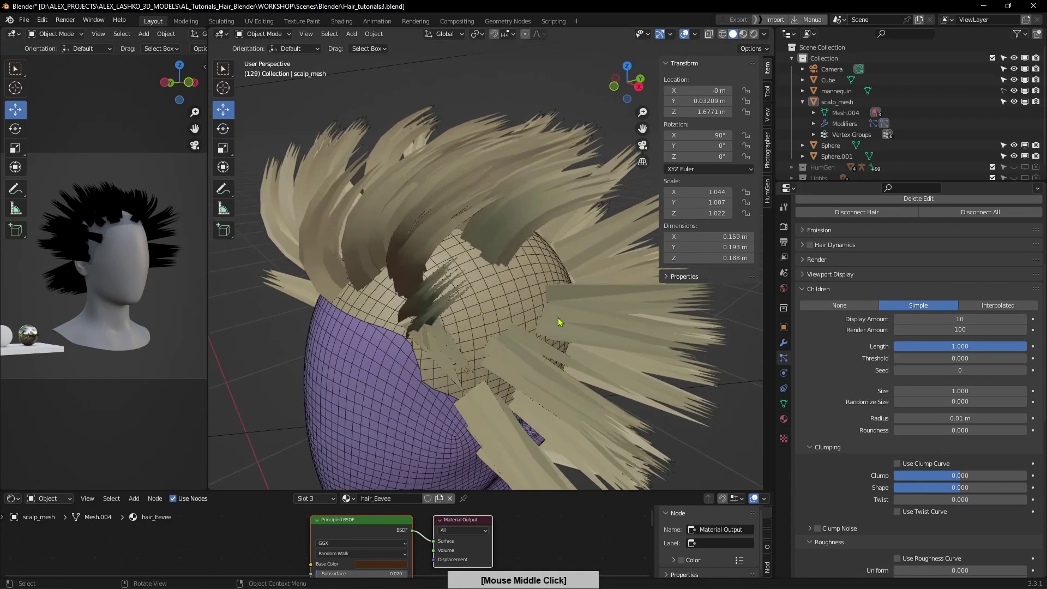
# Try widening the children's radius to 0.04 m around the remaining guide hairs, and restore it to 0.01 m.
pyautogui.moveTo(965, 418); pyautogui.dragTo(872, 419)
pyautogui.click(955, 419)
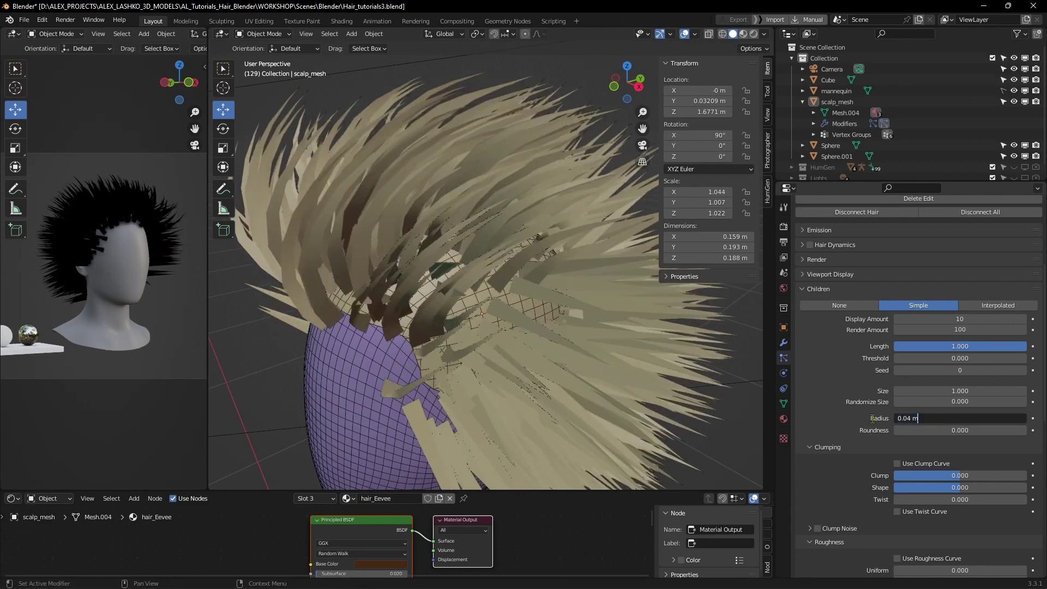
pyautogui.click(872, 419)
pyautogui.moveTo(944, 420)
pyautogui.mouseDown()
pyautogui.moveTo(920, 420)
pyautogui.moveTo(964, 420)
pyautogui.mouseUp()
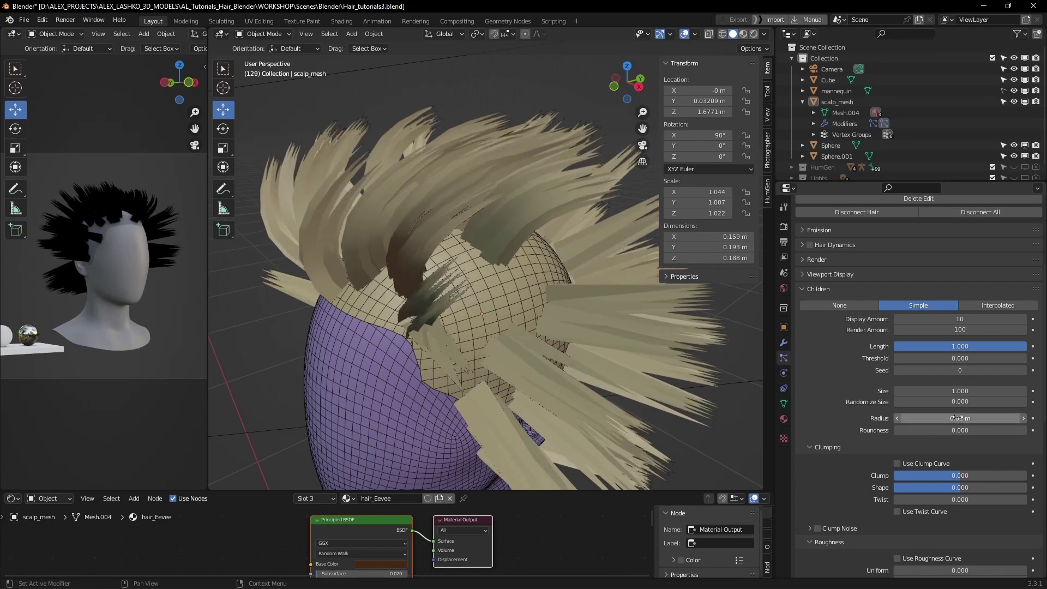
pyautogui.moveTo(575, 351); pyautogui.dragTo(573, 355, button='middle')
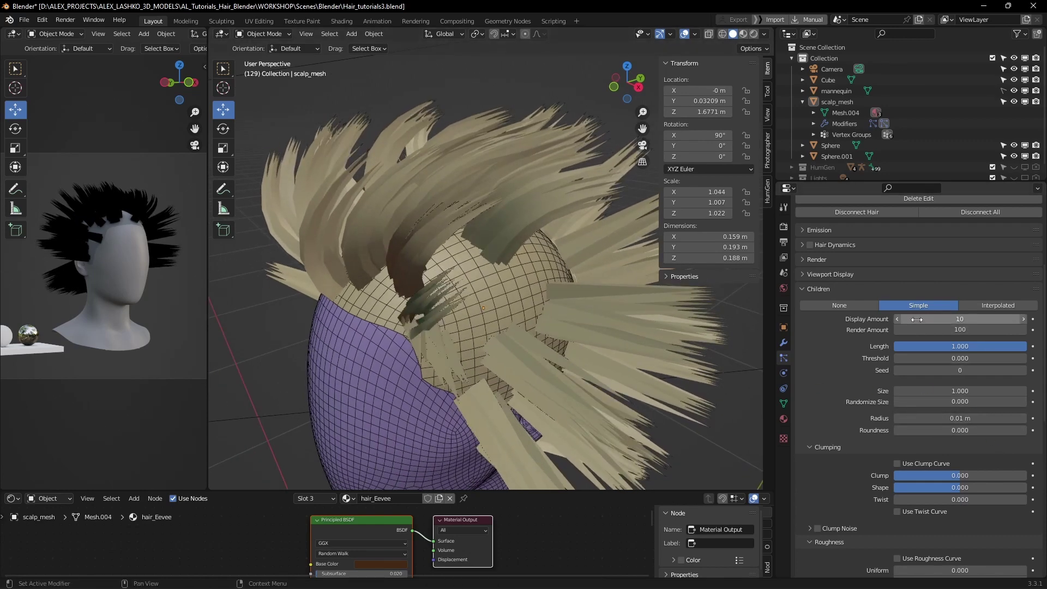
# Set the children's display amount to 6 and their render amount to 92.
pyautogui.moveTo(960, 319); pyautogui.dragTo(960, 320)
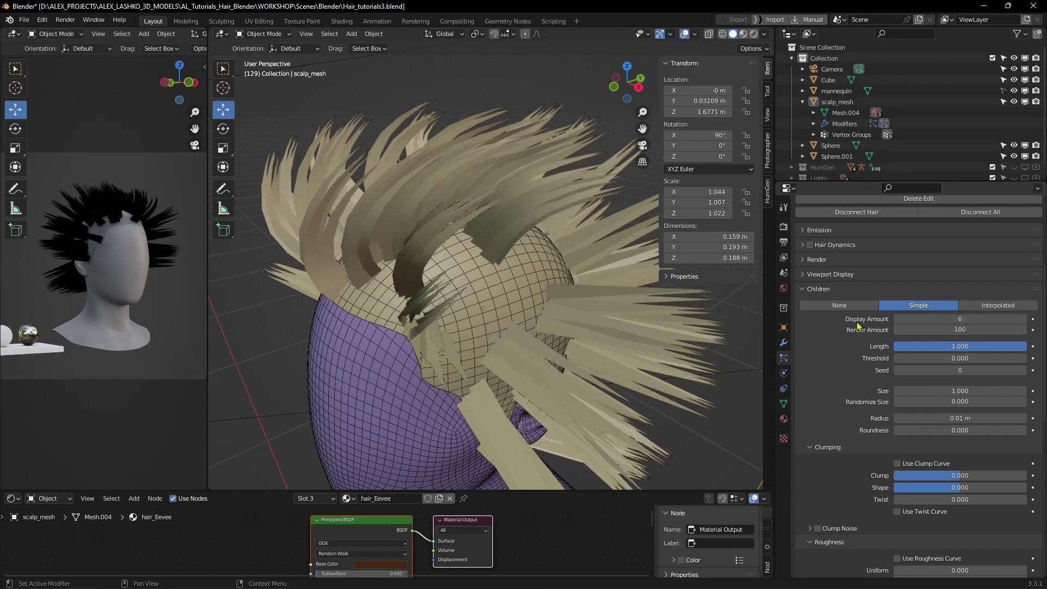
pyautogui.click(961, 330)
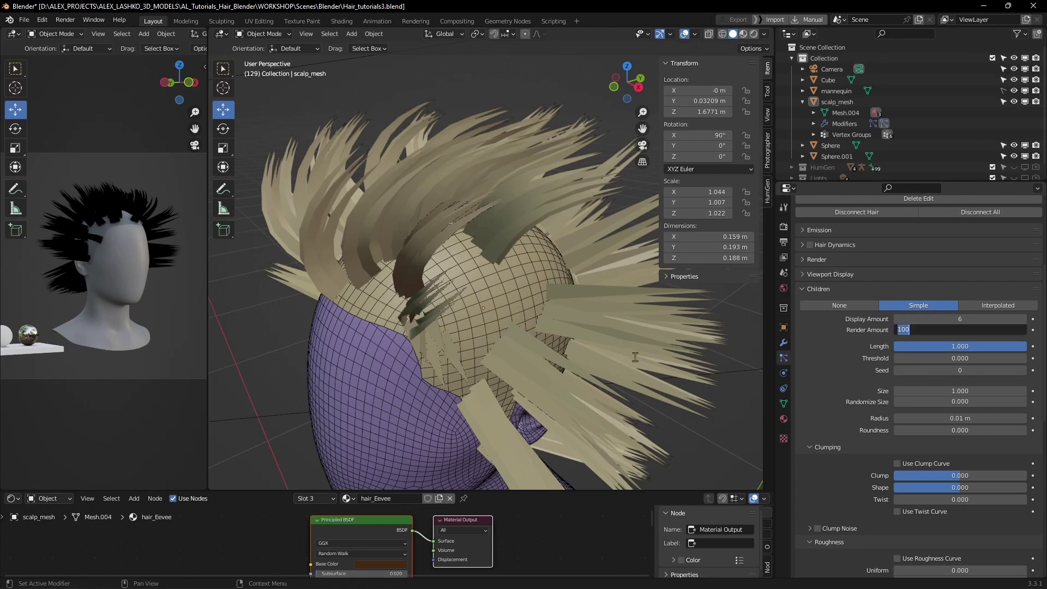
pyautogui.middleClick(620, 344)
pyautogui.moveTo(625, 352); pyautogui.dragTo(630, 377, button='middle')
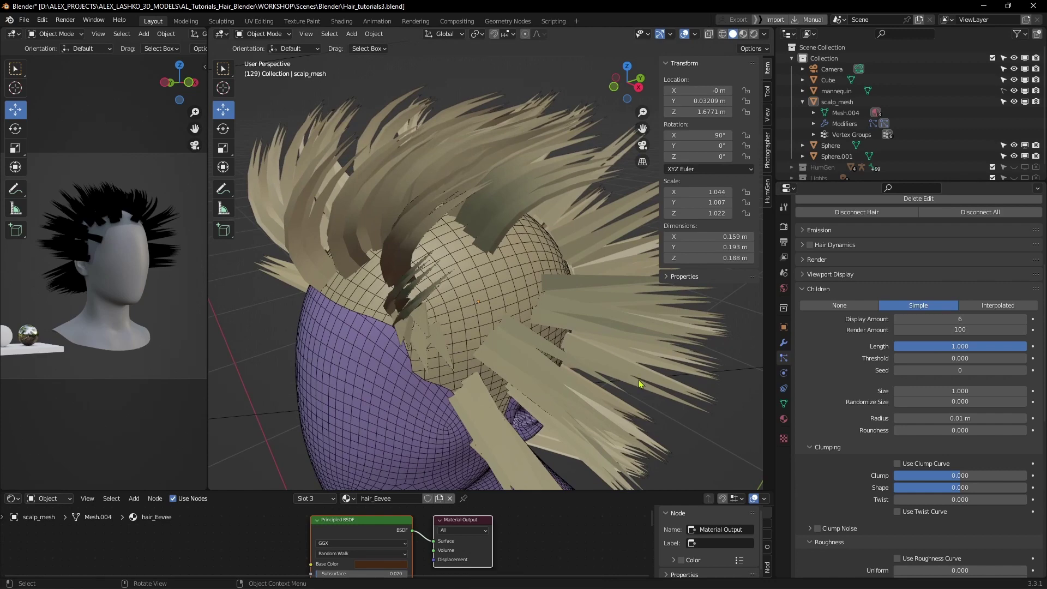
pyautogui.moveTo(563, 356); pyautogui.dragTo(551, 358, button='middle')
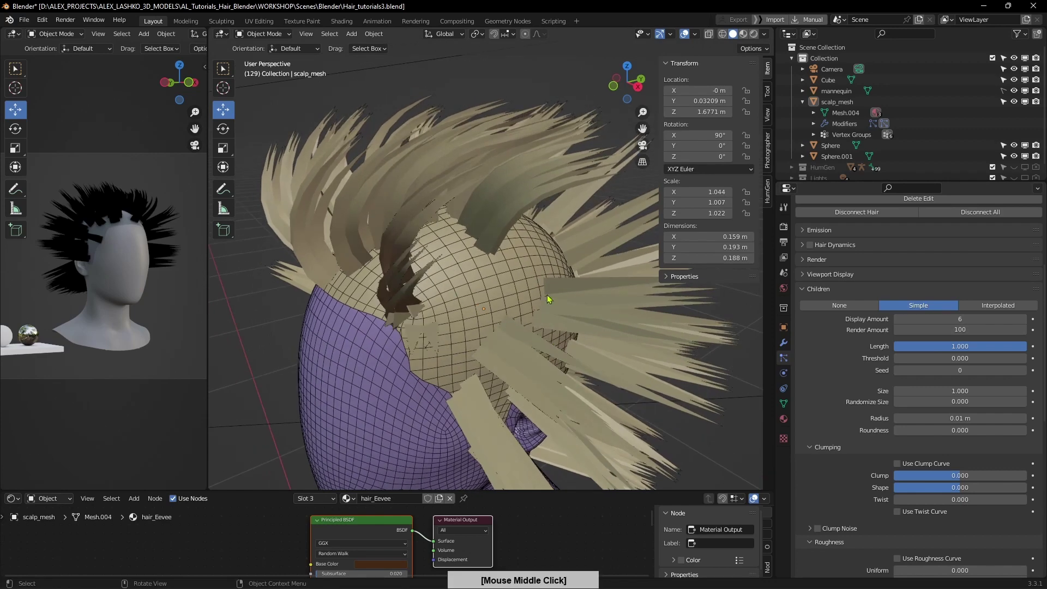
pyautogui.moveTo(959, 329); pyautogui.dragTo(970, 330)
pyautogui.click(971, 330)
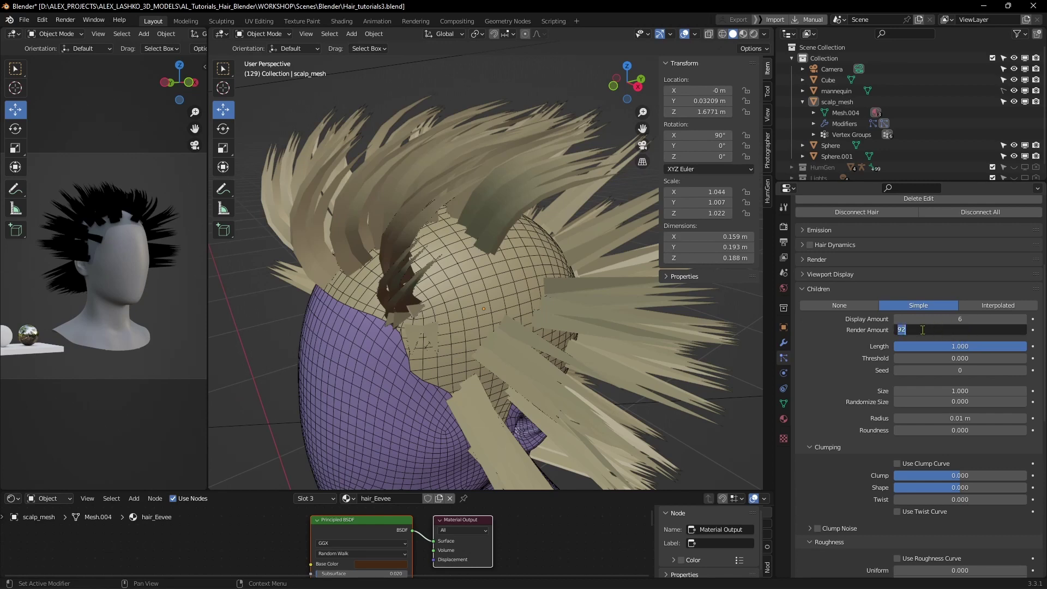
pyautogui.press('Return')
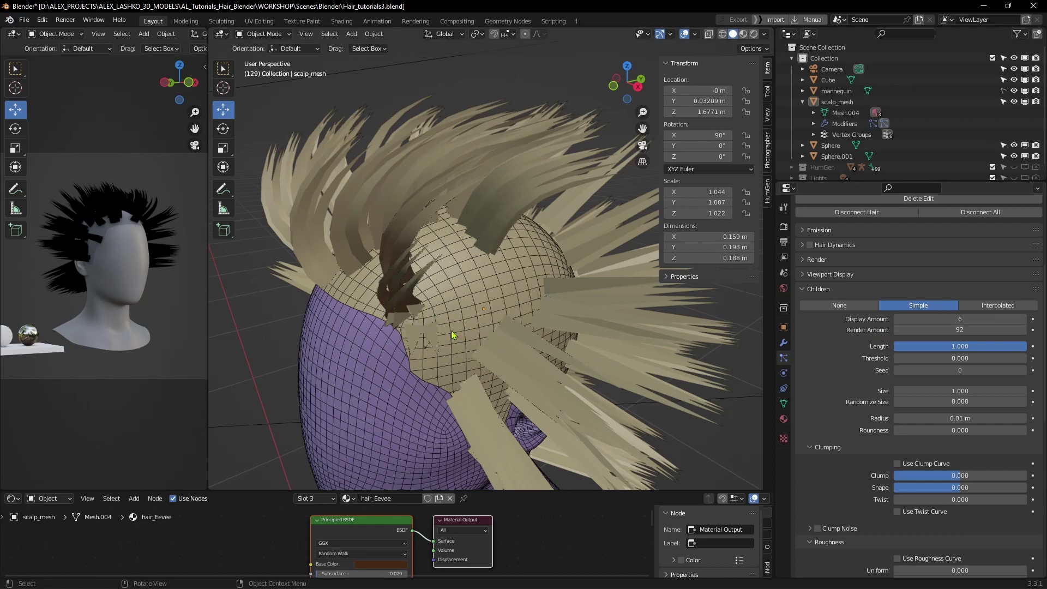
pyautogui.moveTo(452, 331); pyautogui.dragTo(483, 363, button='middle')
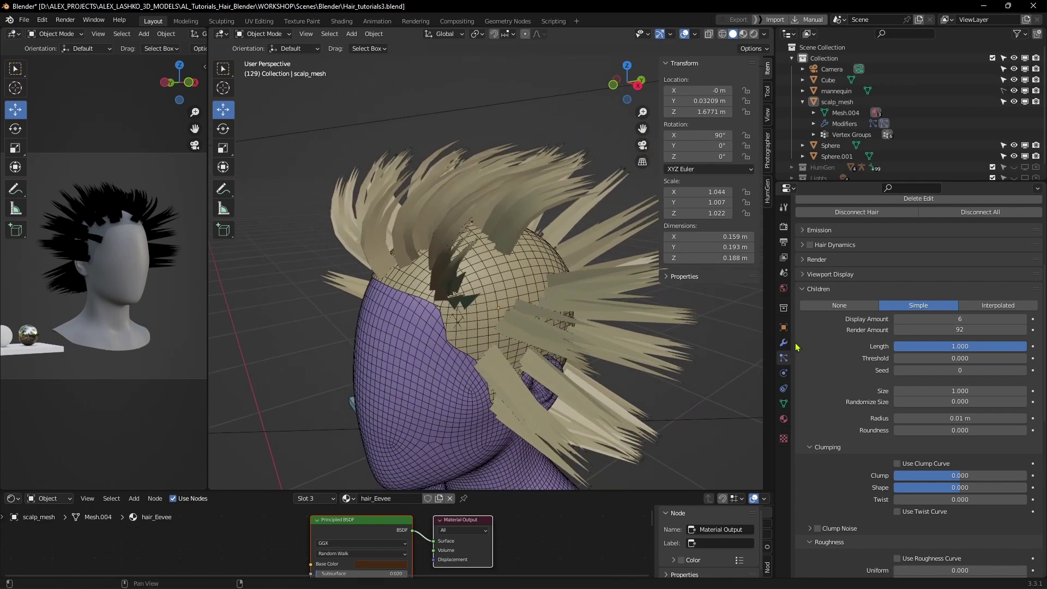
# Set both the display amount and the render amount of the children to 10.
pyautogui.click(960, 320)
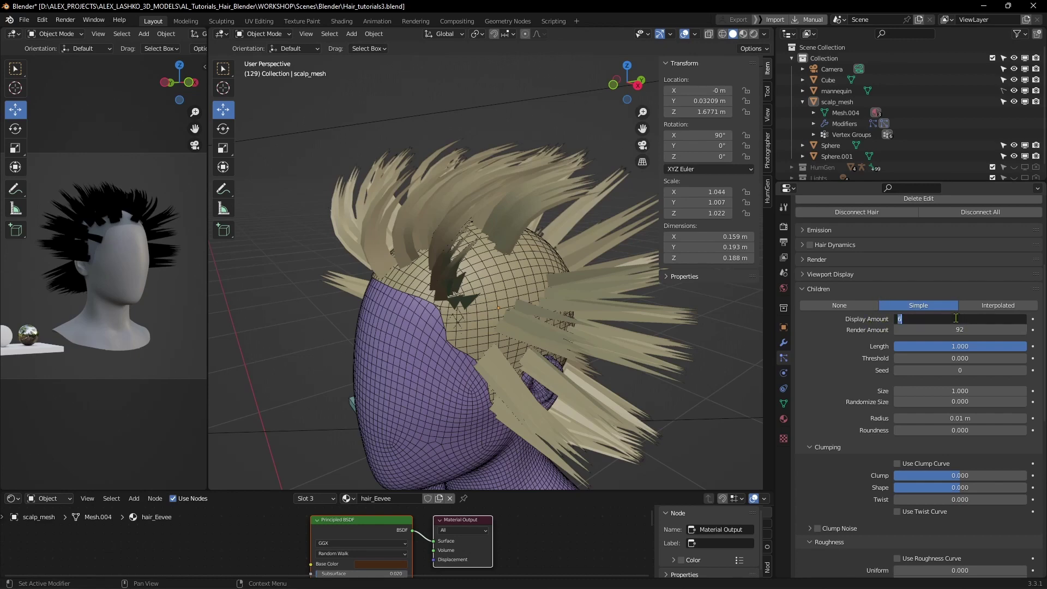
pyautogui.write('10')
pyautogui.press('Return')
pyautogui.click(955, 318)
pyautogui.press('Tab')
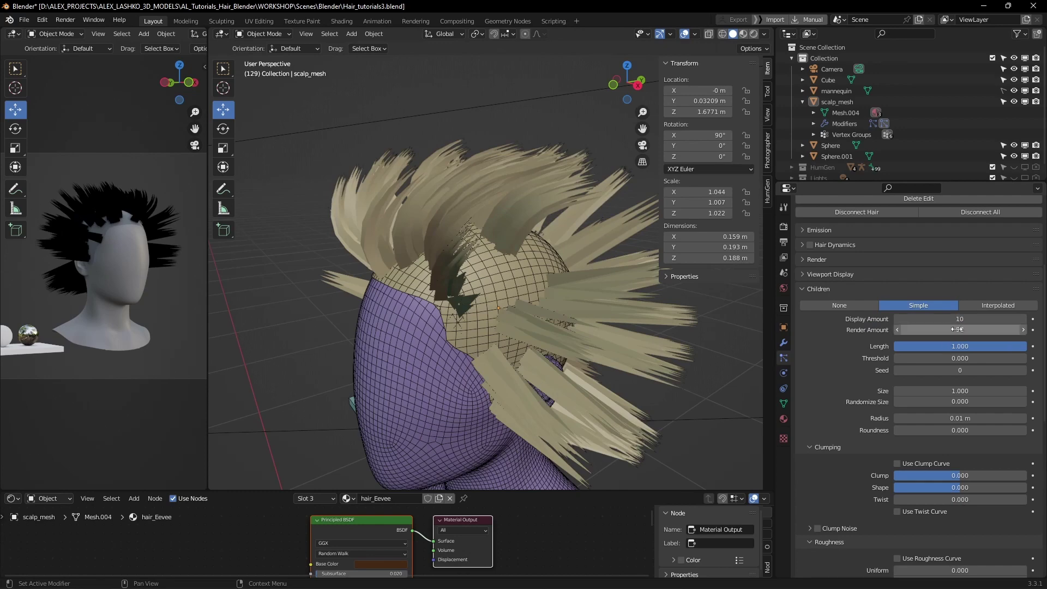
pyautogui.write('10')
pyautogui.press('Return')
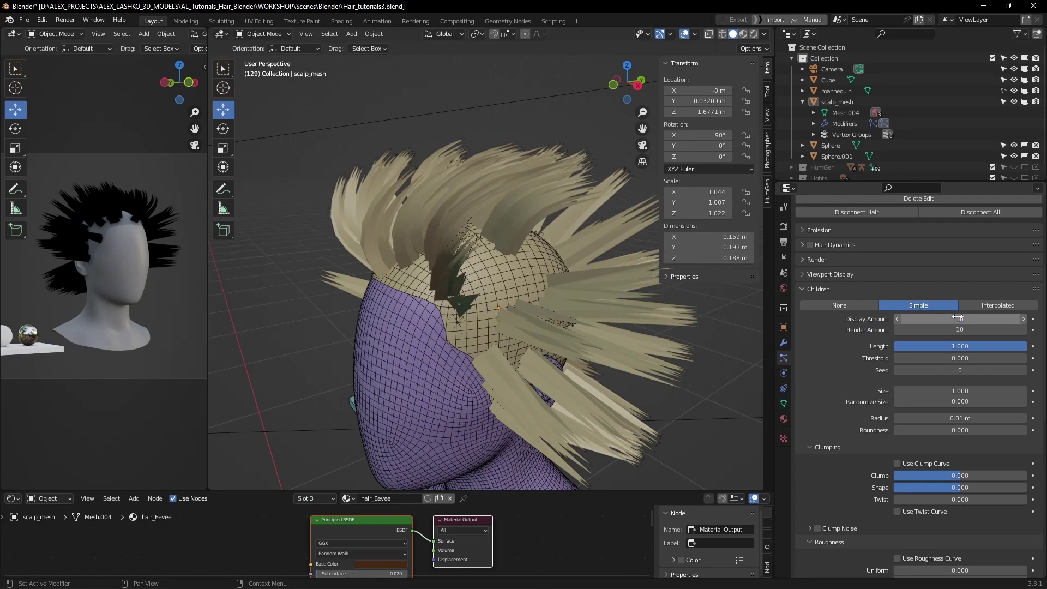
pyautogui.moveTo(630, 358); pyautogui.dragTo(642, 356, button='middle')
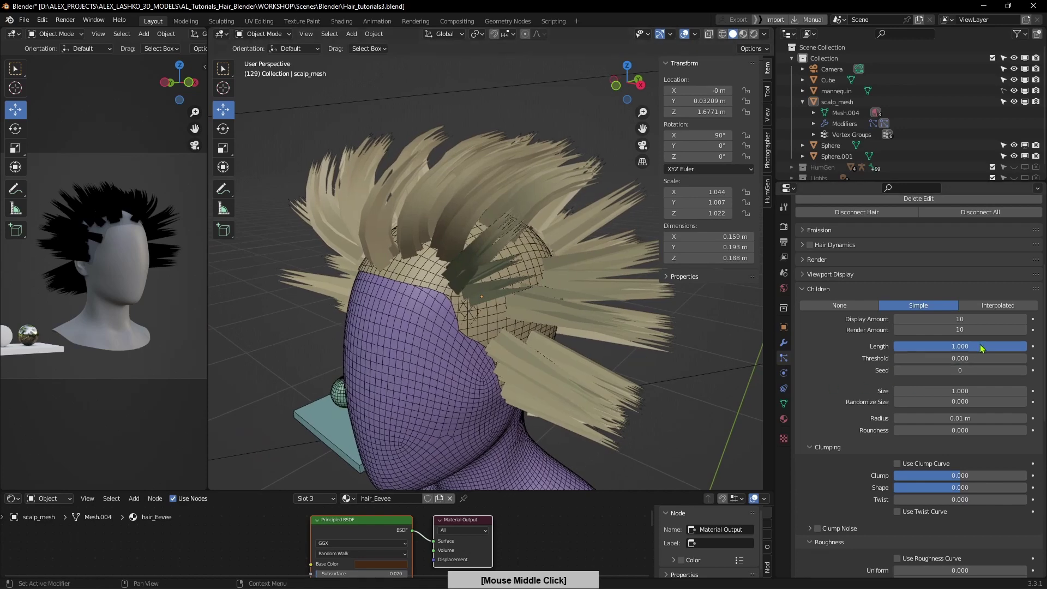
# Shorten the children's length to about 0.898 and compare them with the guide hairs in Particle Edit mode, returning to Object Mode.
pyautogui.moveTo(988, 351)
pyautogui.mouseDown()
pyautogui.moveTo(969, 352)
pyautogui.moveTo(978, 352)
pyautogui.mouseUp()
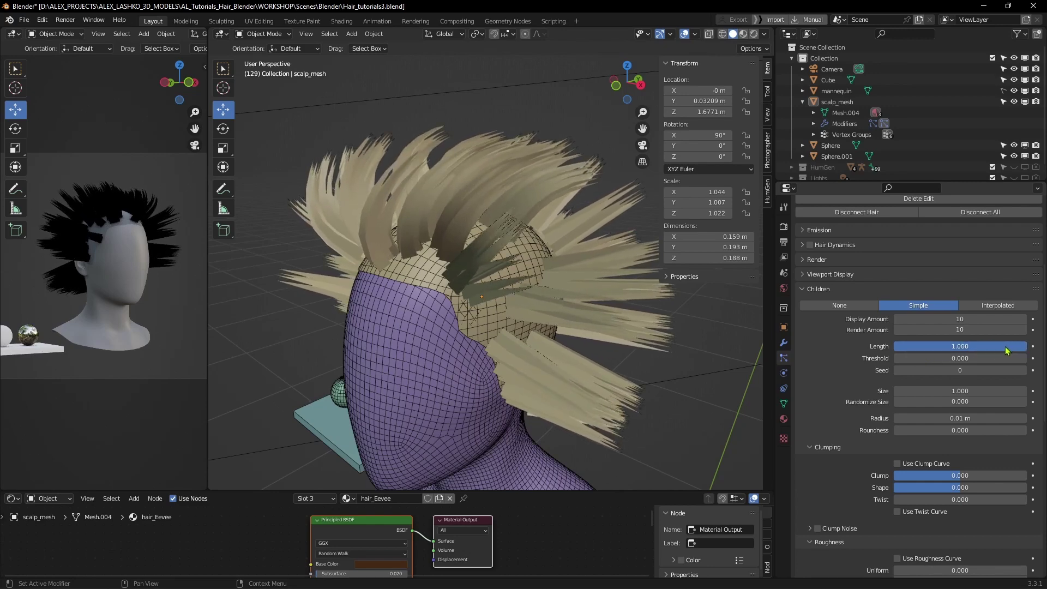
pyautogui.moveTo(1007, 351); pyautogui.dragTo(974, 352)
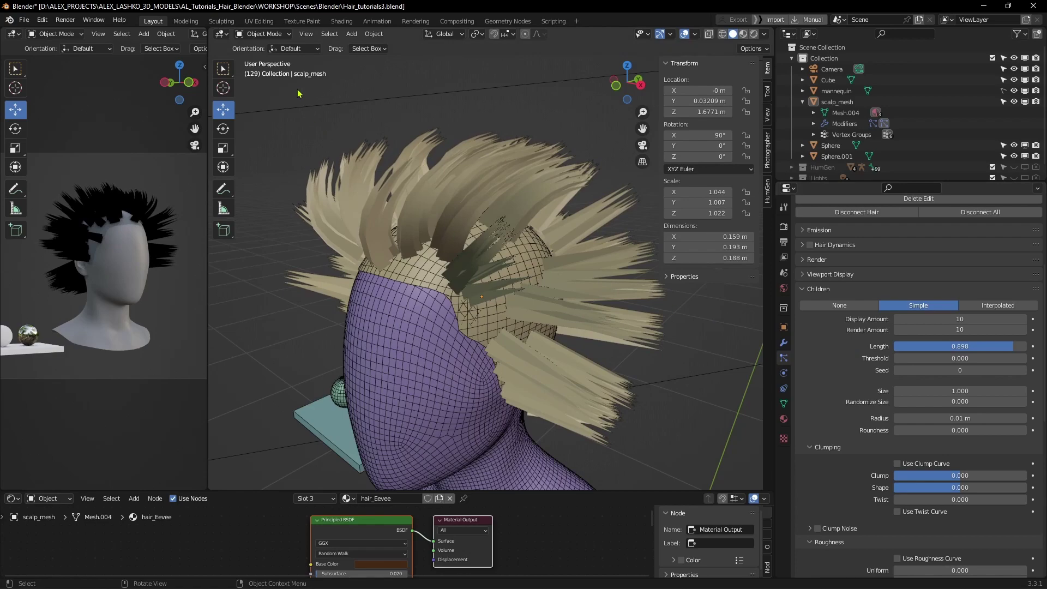
pyautogui.click(263, 33)
pyautogui.click(270, 122)
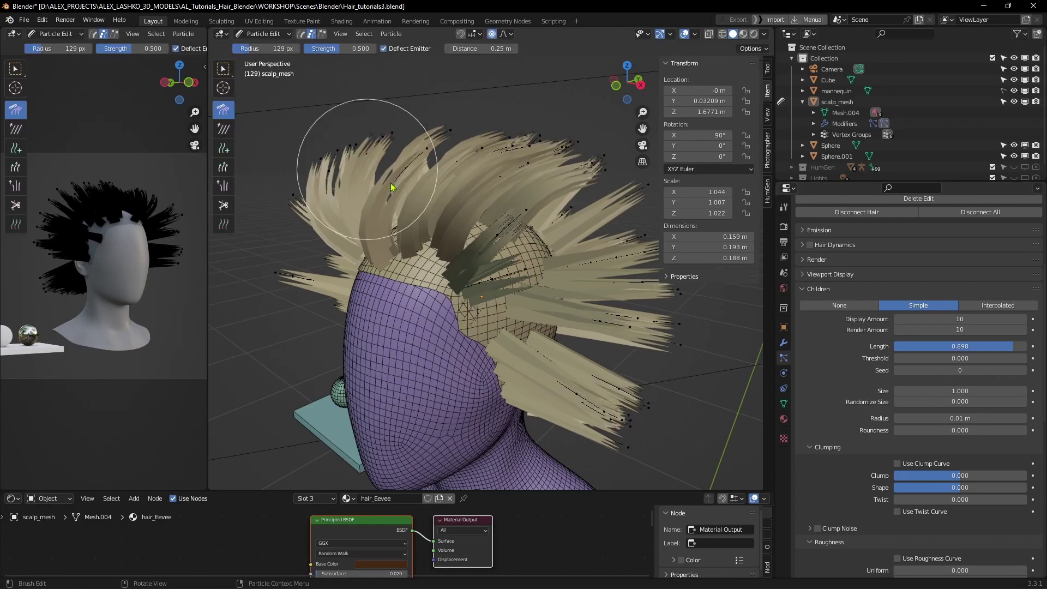
pyautogui.moveTo(510, 241); pyautogui.dragTo(539, 219, button='middle')
pyautogui.moveTo(544, 167)
pyautogui.mouseDown(button='middle')
pyautogui.moveTo(567, 163)
pyautogui.moveTo(583, 200)
pyautogui.moveTo(556, 209)
pyautogui.mouseUp(button='middle')
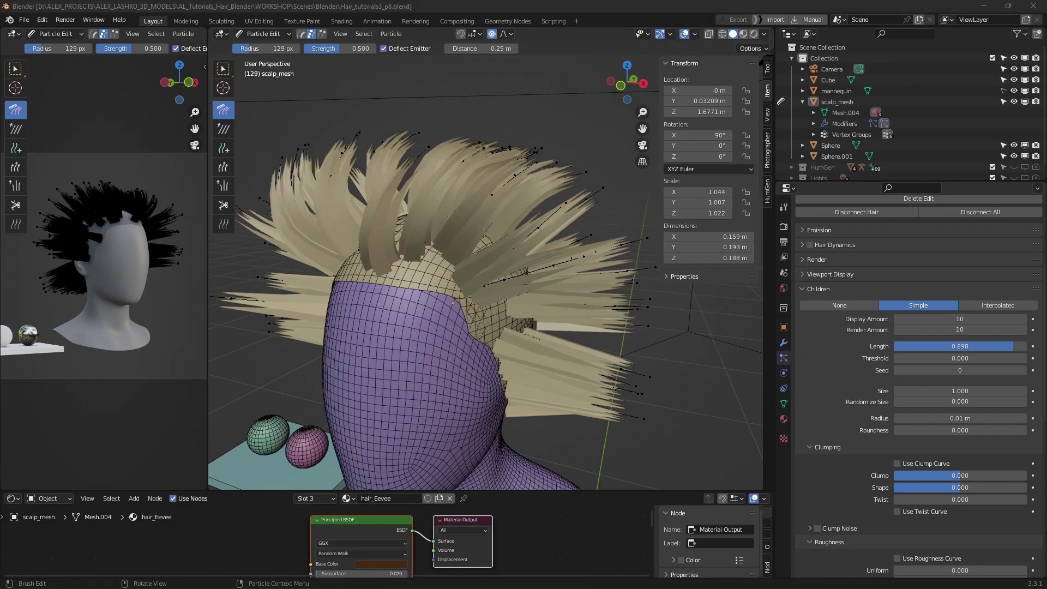
pyautogui.click(267, 33)
pyautogui.click(280, 49)
# Try the children at full length 1.000 and set their length to 0.9.
pyautogui.moveTo(976, 346); pyautogui.dragTo(1004, 348)
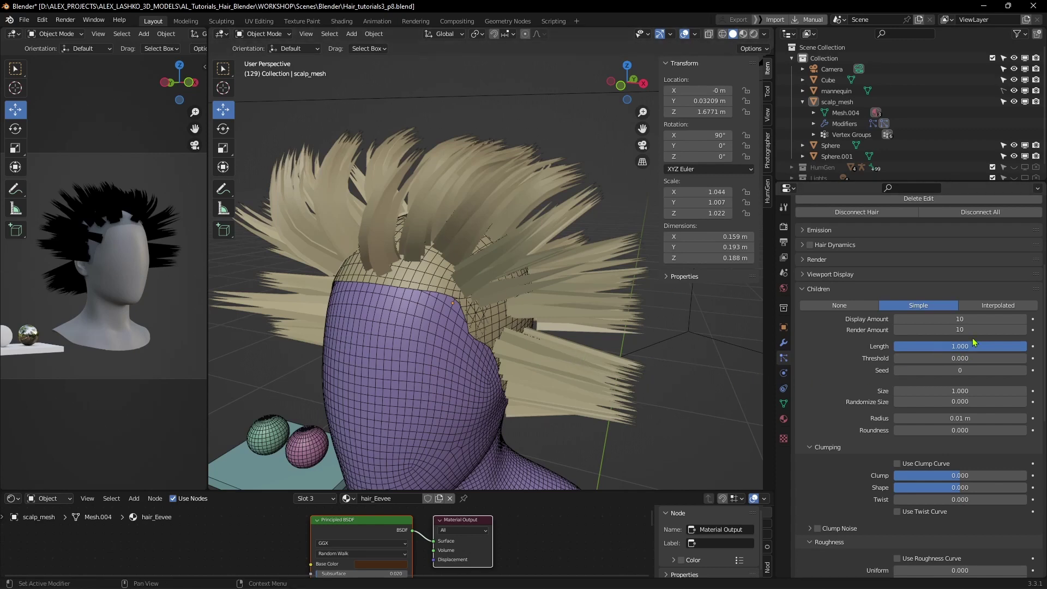
pyautogui.moveTo(1007, 348)
pyautogui.mouseDown()
pyautogui.moveTo(887, 354)
pyautogui.moveTo(992, 339)
pyautogui.mouseUp()
pyautogui.click(993, 348)
pyautogui.press('BackSpace')
pyautogui.write('.9')
pyautogui.press('Return')
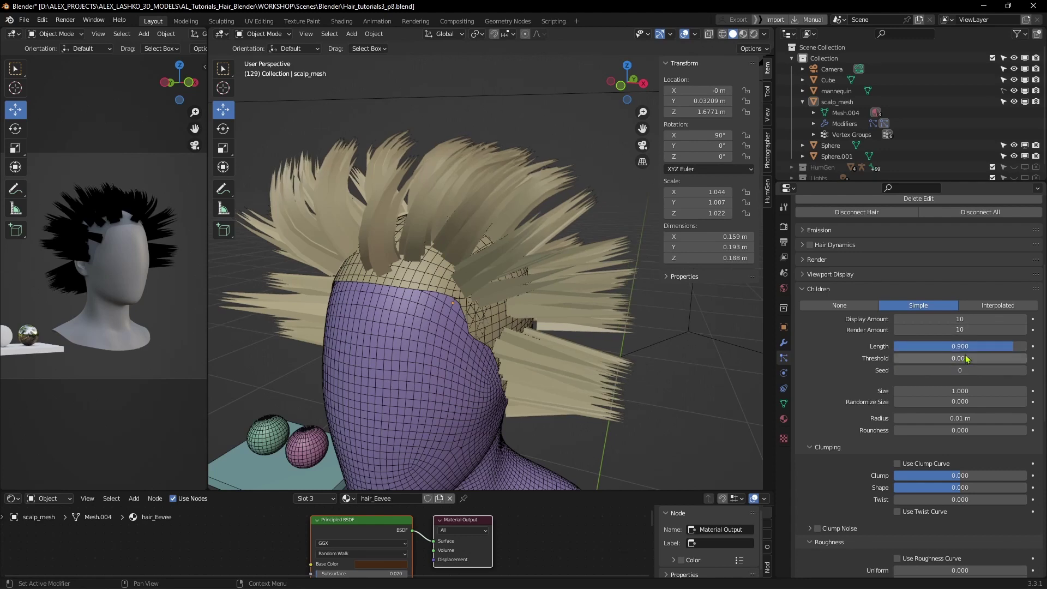
# Set the threshold of the hair children to 0.5 to break up the tips.
pyautogui.click(976, 358)
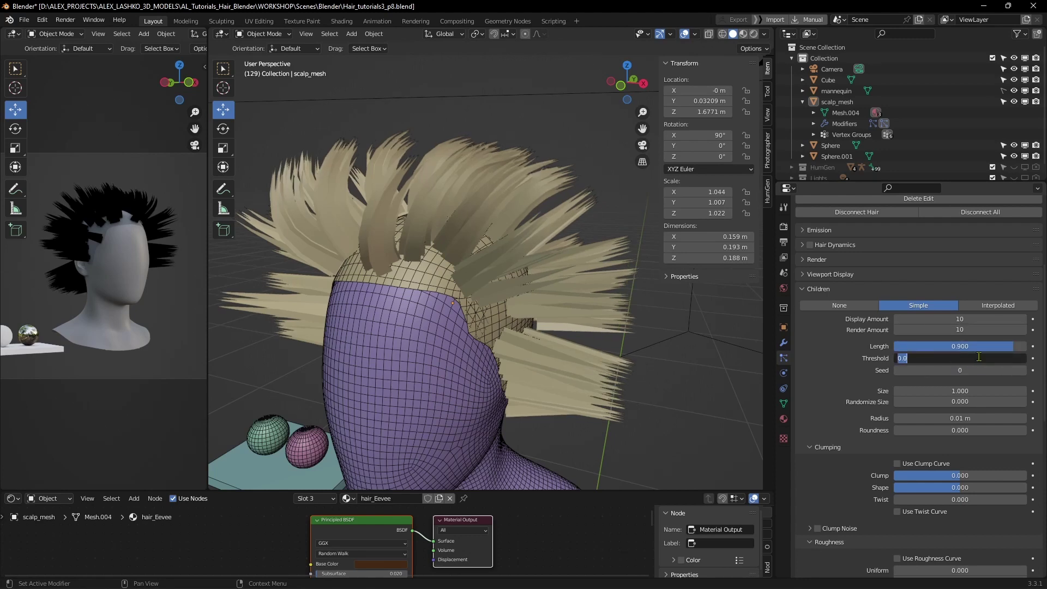
pyautogui.write('.5')
pyautogui.press('Return')
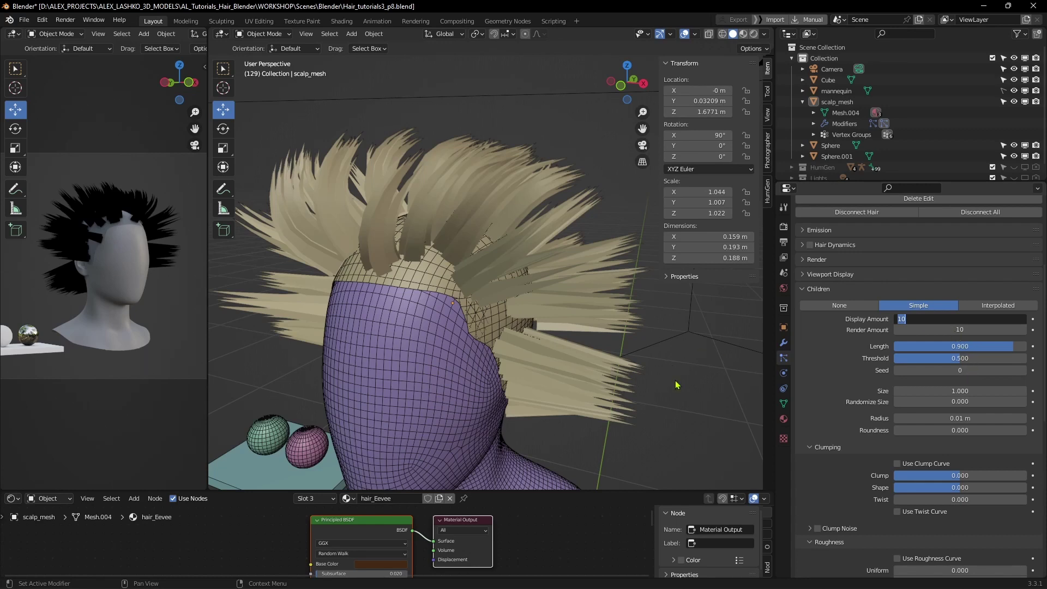
pyautogui.press('Return')
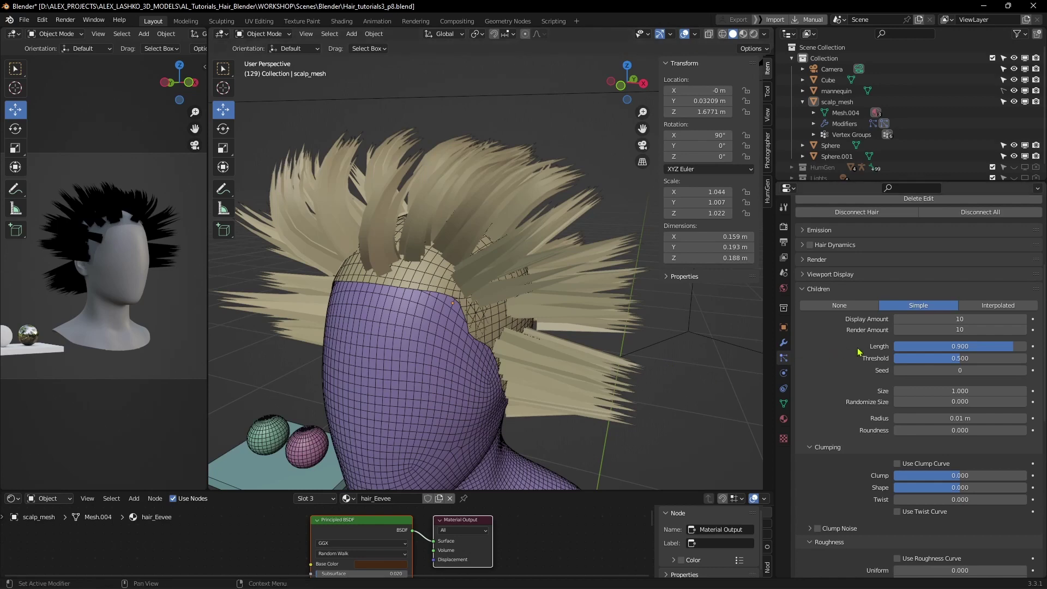
# Set both the display amount and the render amount of the hair children to 50.
pyautogui.moveTo(649, 396); pyautogui.dragTo(611, 401, button='middle')
pyautogui.click(960, 319)
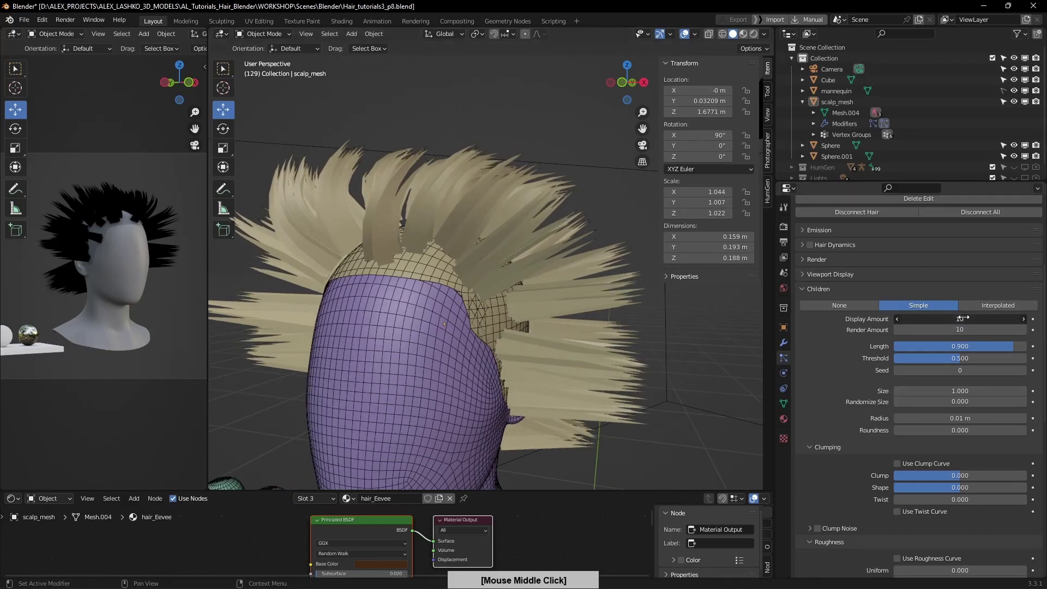
pyautogui.write('50')
pyautogui.press('Return')
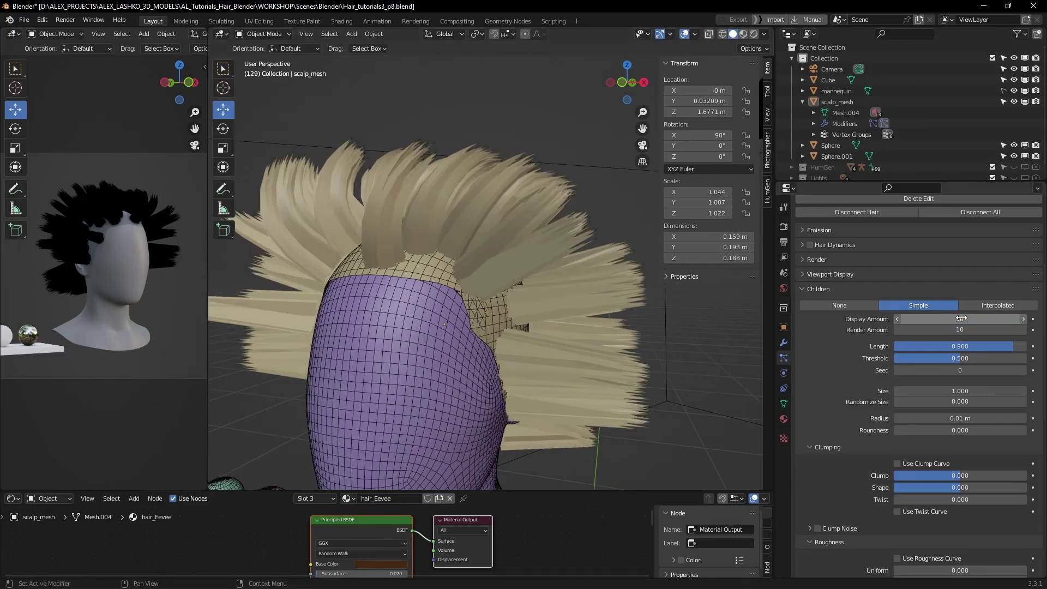
pyautogui.click(961, 318)
pyautogui.press('Tab')
pyautogui.write('50')
pyautogui.press('Return')
pyautogui.moveTo(643, 305); pyautogui.dragTo(584, 352, button='middle')
pyautogui.scroll(4, 570, 320)
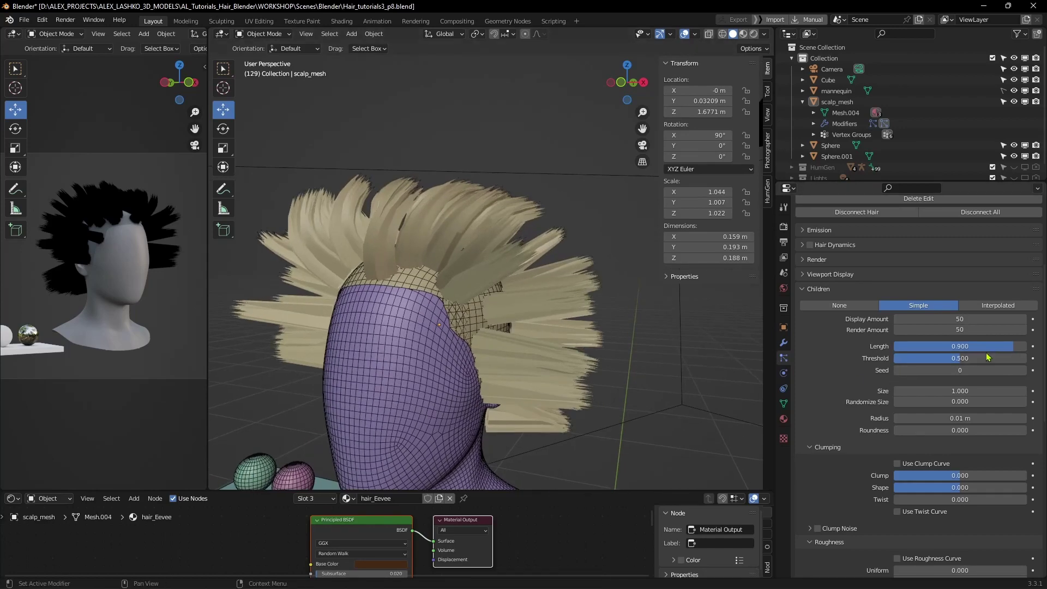
# Return the children's length to 1.000 and their threshold to 0.
pyautogui.moveTo(987, 348); pyautogui.dragTo(1021, 348)
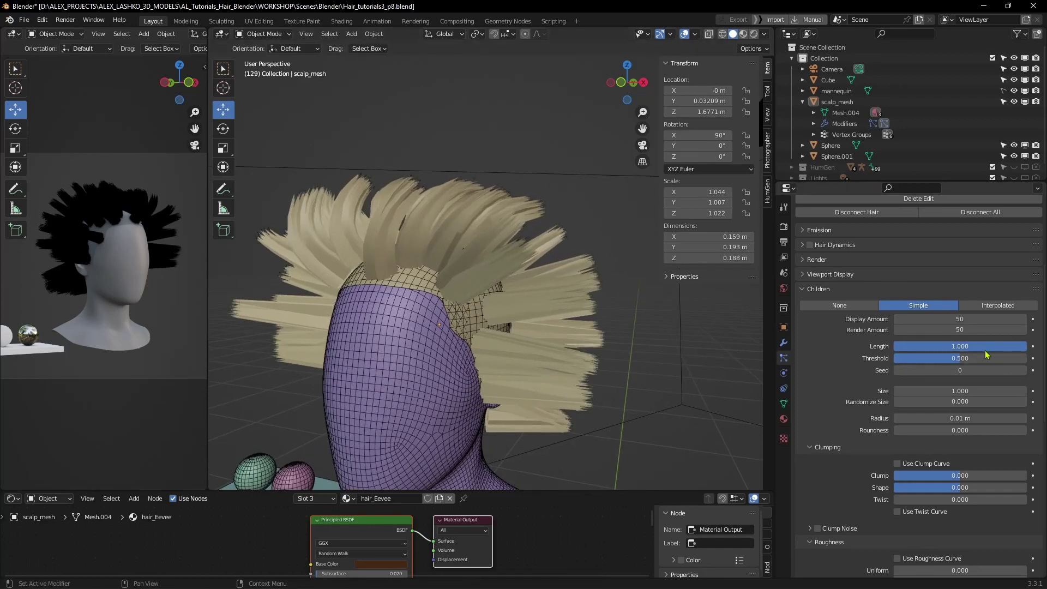
pyautogui.moveTo(650, 362); pyautogui.dragTo(671, 357, button='middle')
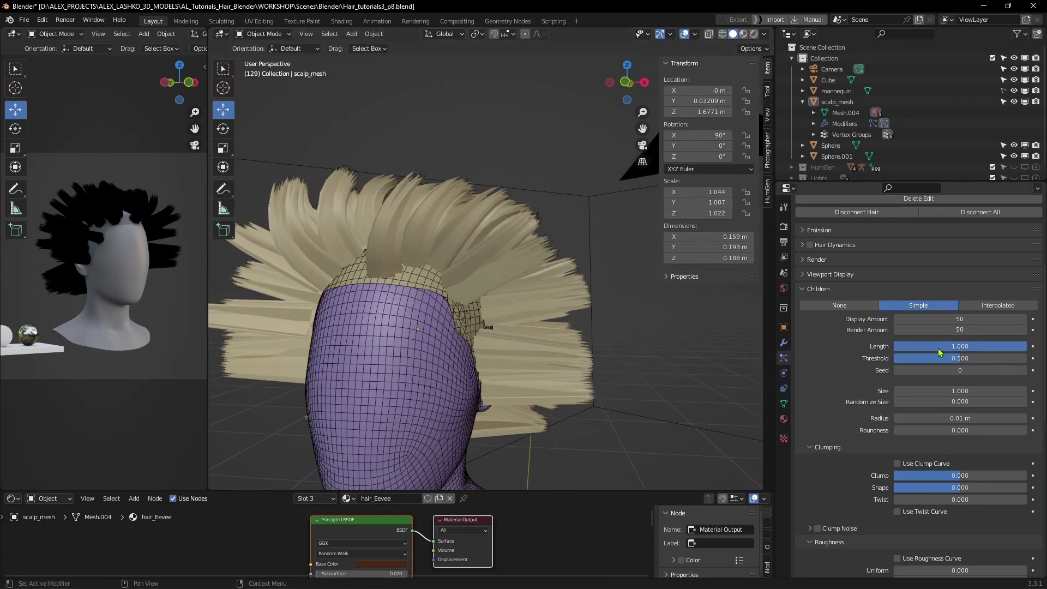
pyautogui.click(949, 358)
pyautogui.write('0')
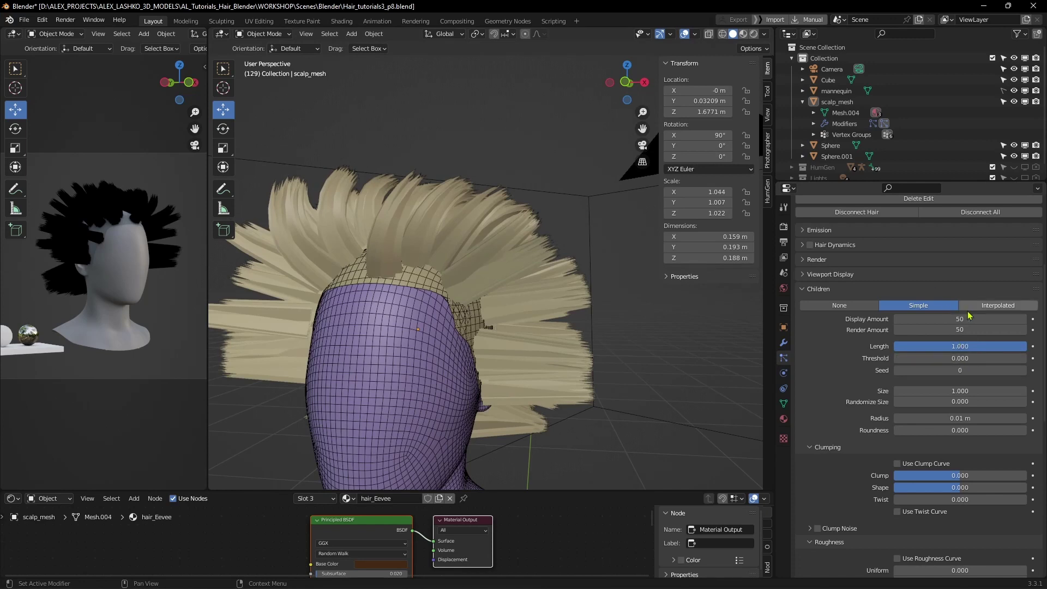
pyautogui.press('Return')
# Set the children's threshold to 0.5 and their length to 0.9.
pyautogui.moveTo(994, 349)
pyautogui.mouseDown()
pyautogui.moveTo(964, 349)
pyautogui.moveTo(1009, 347)
pyautogui.mouseUp()
pyautogui.click(968, 358)
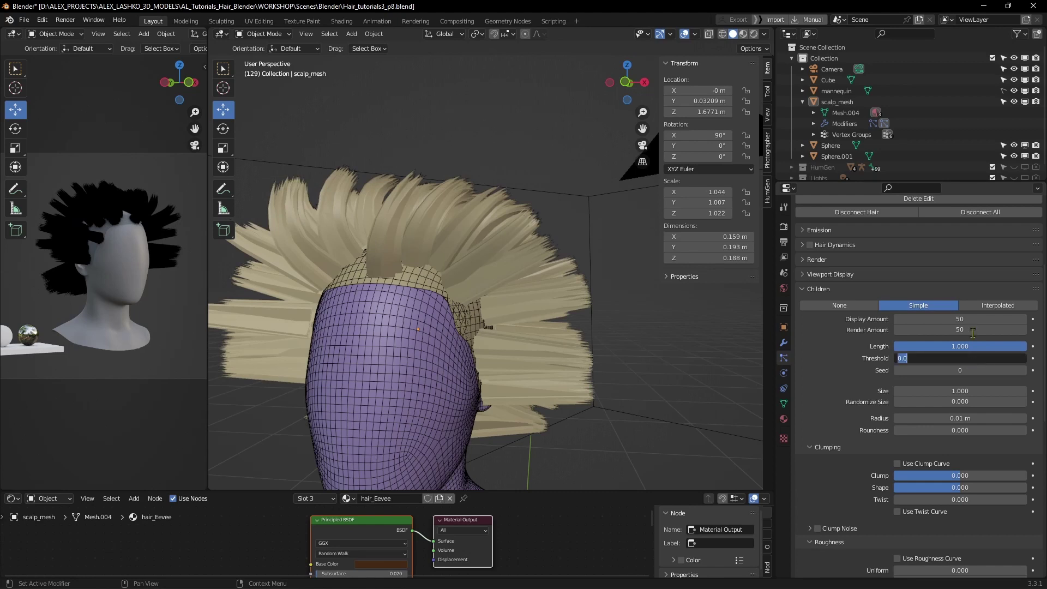
pyautogui.write('.5')
pyautogui.press('Return')
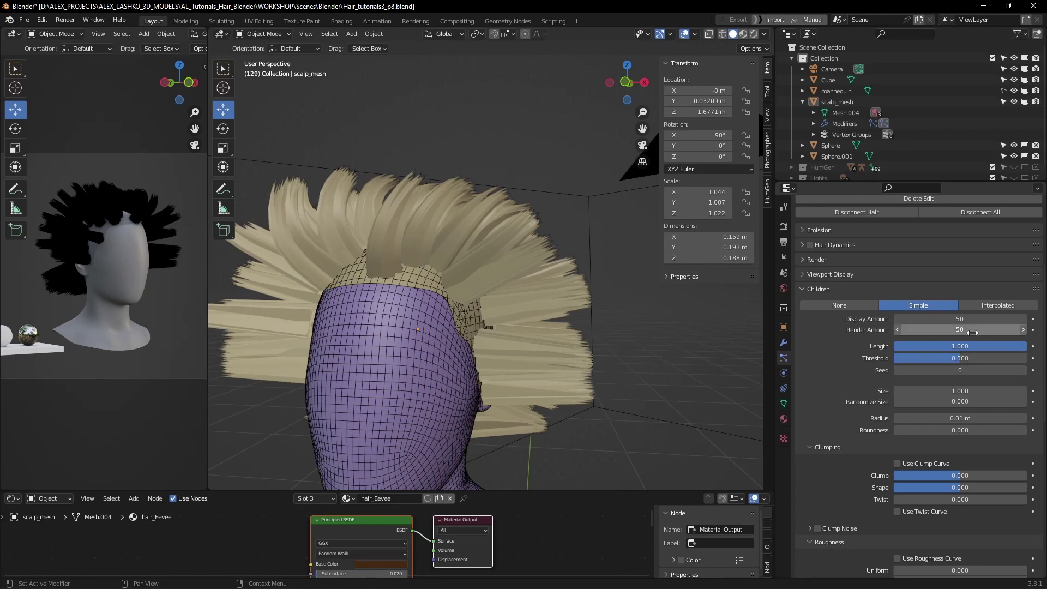
pyautogui.click(1002, 347)
pyautogui.write('.876')
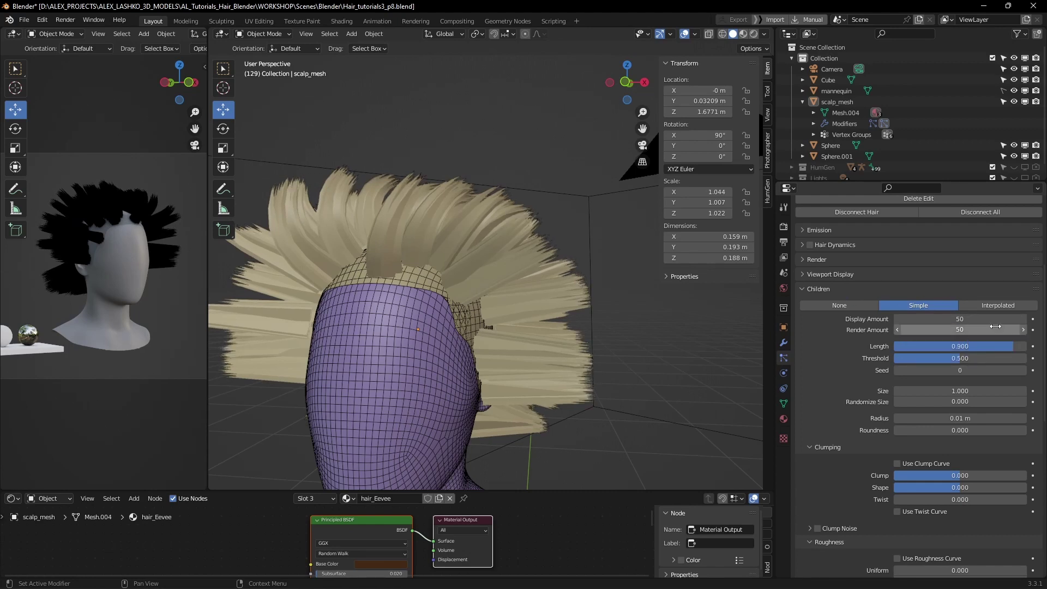
pyautogui.press('Return')
# Fine-tune the children's length to 0.896 and their threshold to 0.512, and save the file.
pyautogui.moveTo(996, 352)
pyautogui.mouseDown()
pyautogui.moveTo(1016, 353)
pyautogui.moveTo(997, 347)
pyautogui.mouseUp()
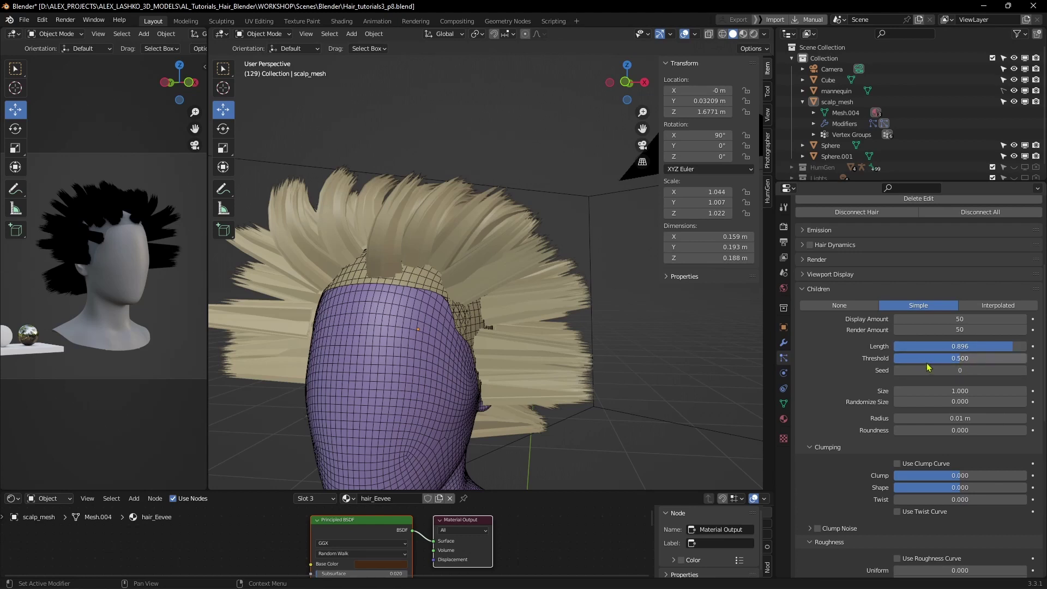
pyautogui.moveTo(939, 363)
pyautogui.mouseDown()
pyautogui.moveTo(909, 363)
pyautogui.moveTo(944, 360)
pyautogui.mouseUp()
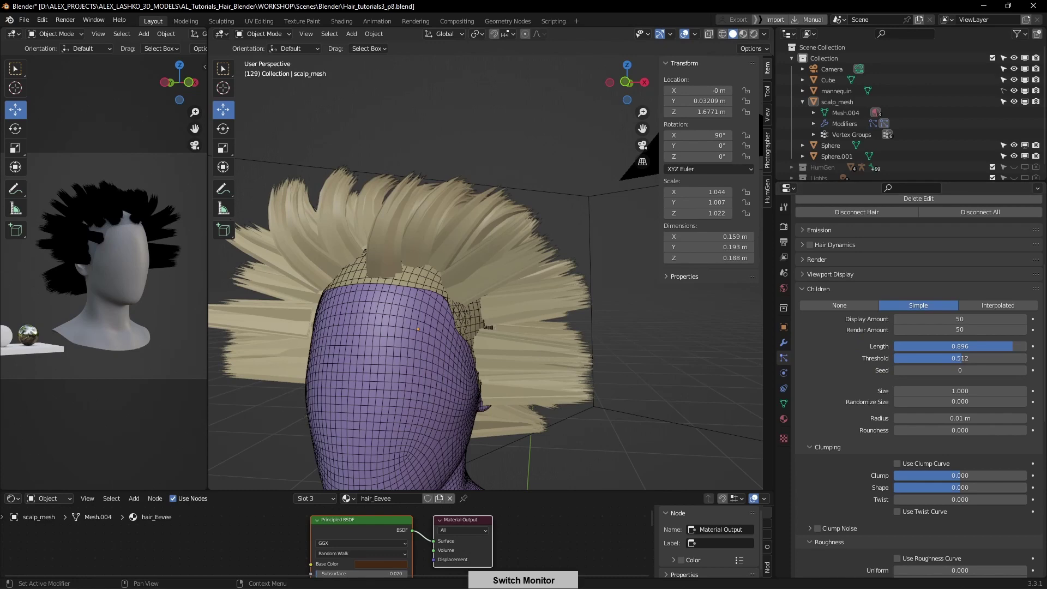
pyautogui.hotkey('ctrl', 's')
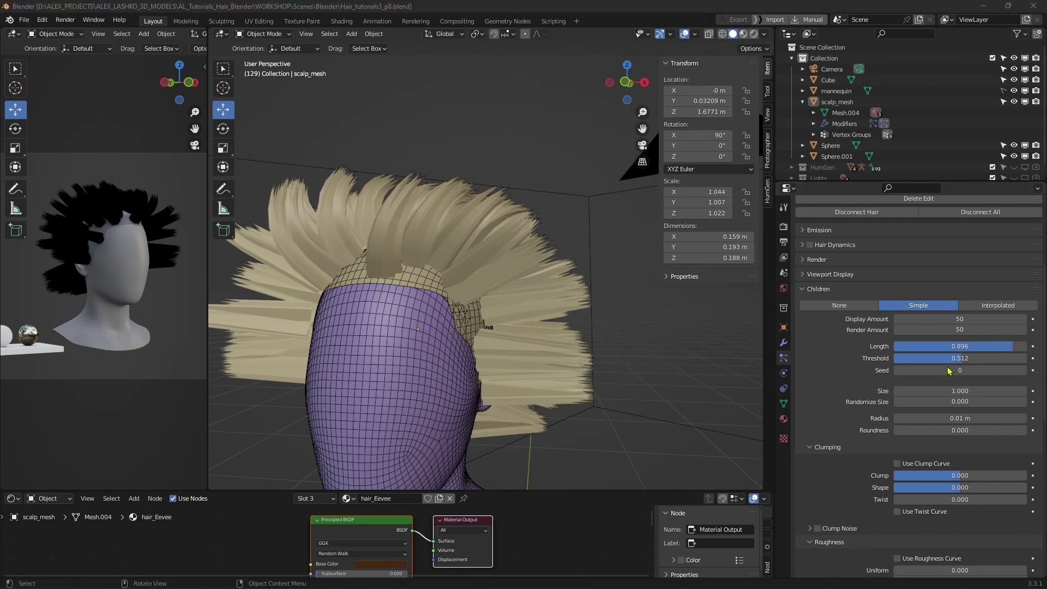
# Try a different random distribution of the children with seed 30 and reset the seed to 0.
pyautogui.moveTo(962, 376); pyautogui.dragTo(950, 370)
pyautogui.click(969, 371)
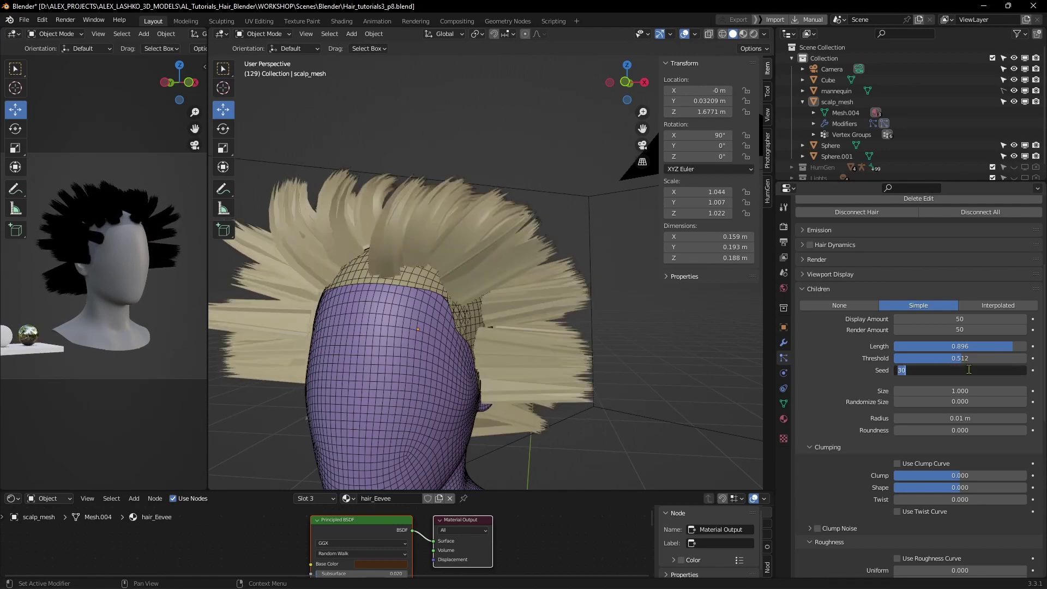
pyautogui.write('0')
pyautogui.press('Return')
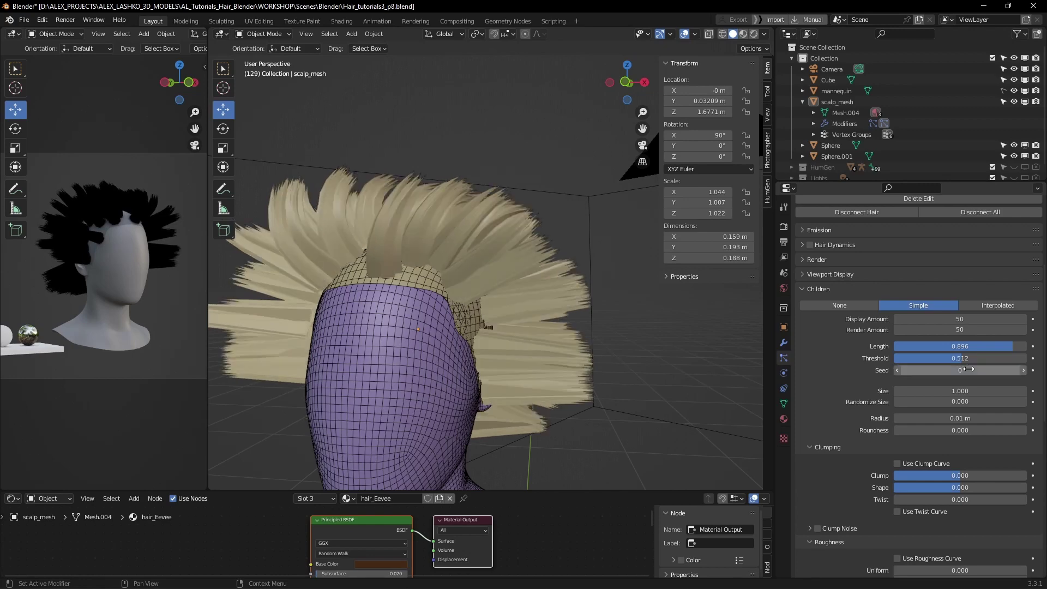
# Try the children's size at 1.020 with a randomize size of 0.065, and reset the size to 1.
pyautogui.moveTo(681, 355); pyautogui.dragTo(660, 364, button='middle')
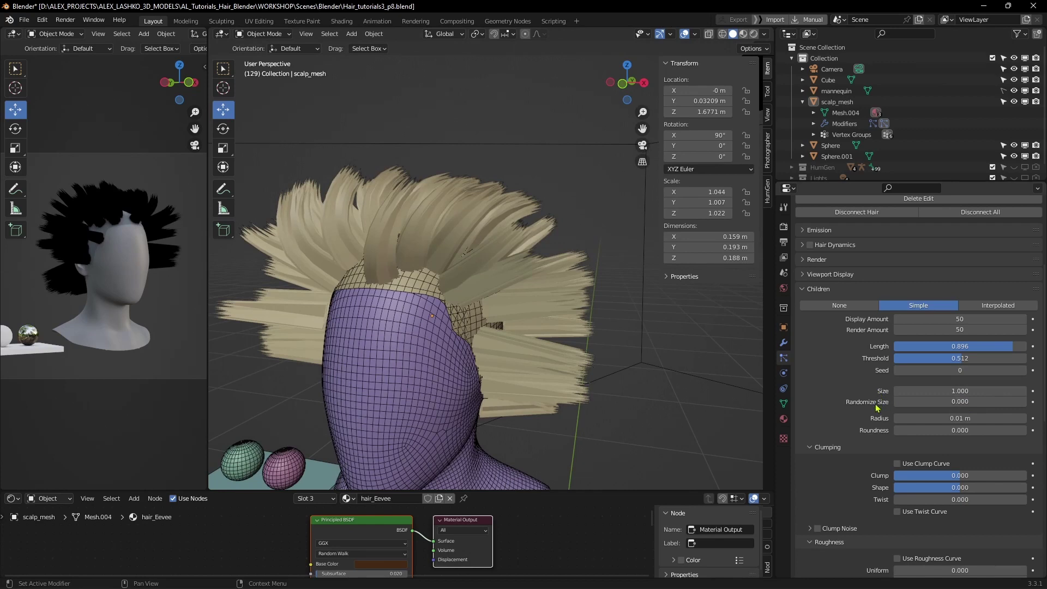
pyautogui.moveTo(959, 390)
pyautogui.mouseDown()
pyautogui.moveTo(985, 388)
pyautogui.moveTo(960, 391)
pyautogui.mouseUp()
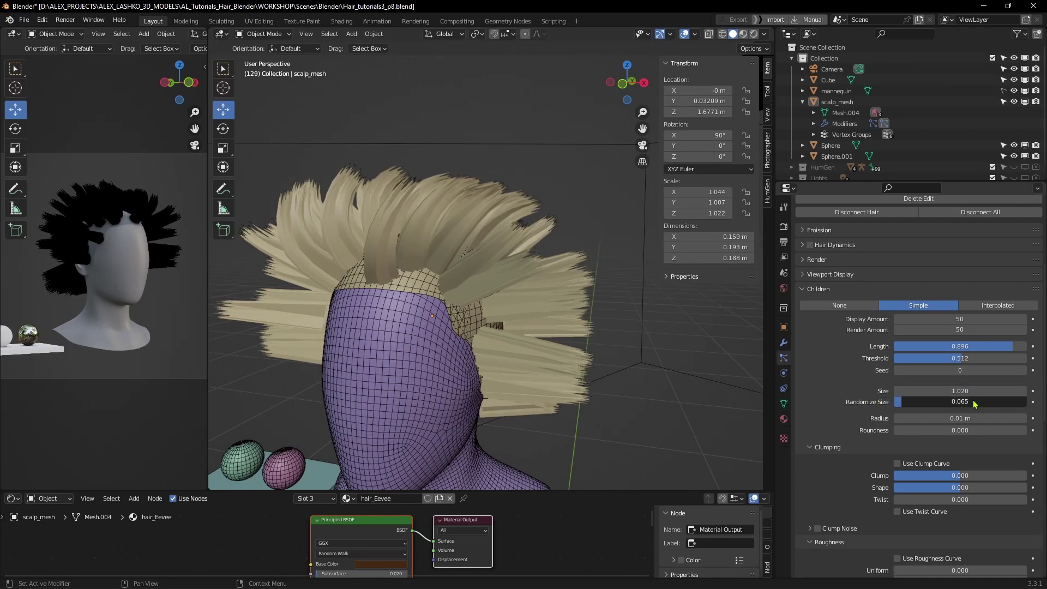
pyautogui.click(961, 391)
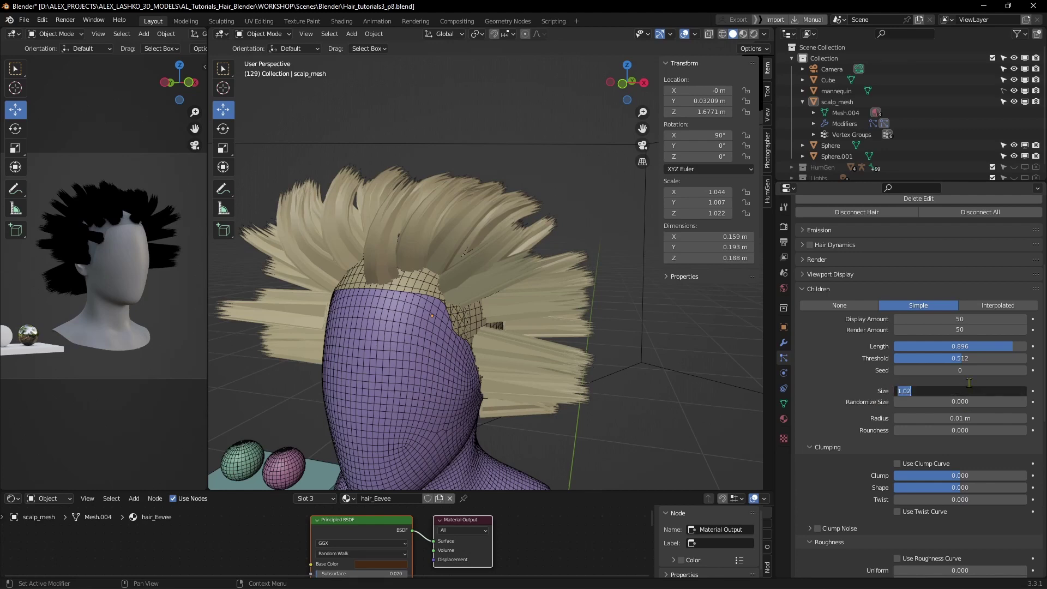
pyautogui.write('1')
pyautogui.press('Return')
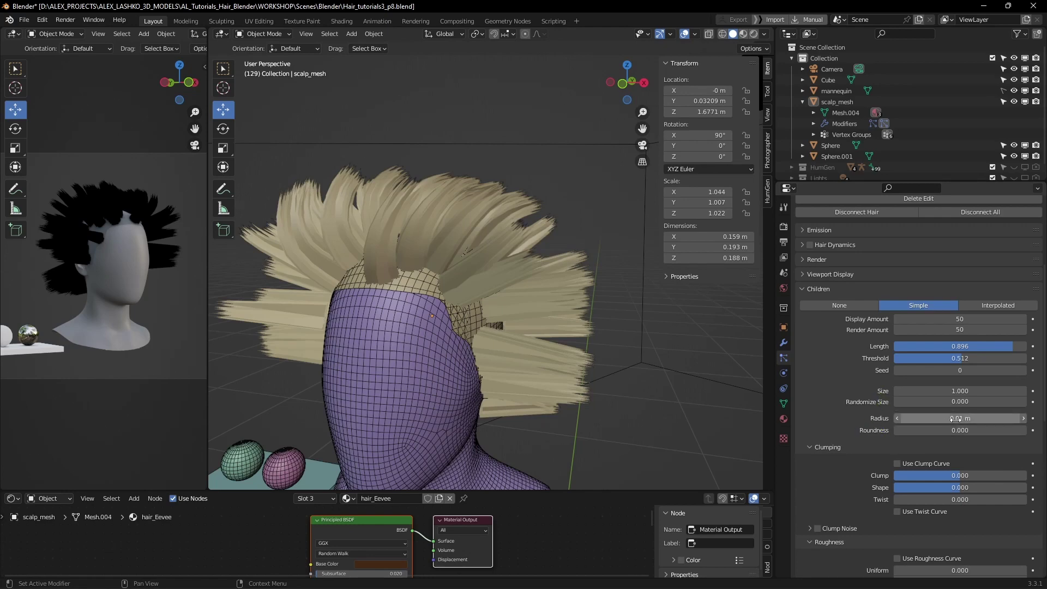
# Try a much larger spread of the children around the guide hairs and set their radius to 0.011 m.
pyautogui.keyDown('ctrl'); pyautogui.scroll(7, 956, 419); pyautogui.keyUp('ctrl')
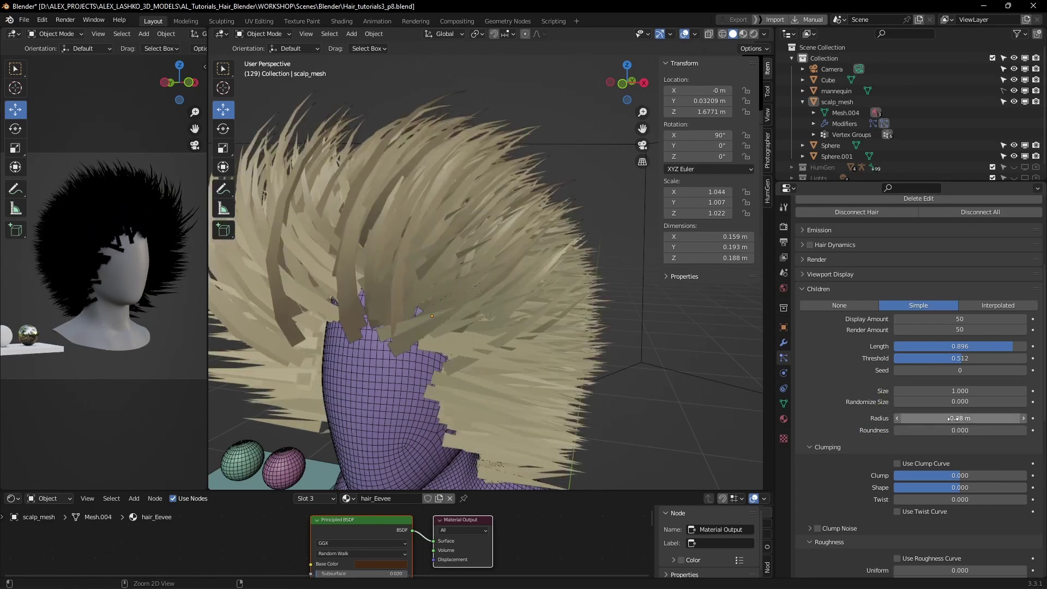
pyautogui.click(955, 418)
pyautogui.click(880, 422)
pyautogui.moveTo(956, 418); pyautogui.dragTo(912, 423)
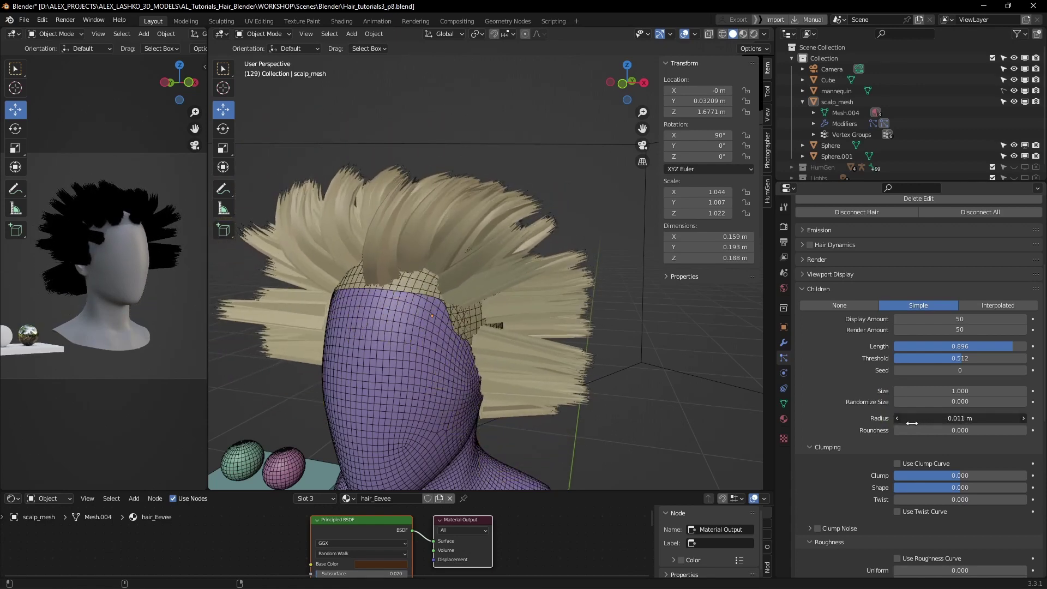
pyautogui.keyDown('shift'); pyautogui.rightClick(571, 332); pyautogui.keyUp('shift')
# Try the roundness of the hair children at 1.000.
pyautogui.moveTo(584, 350); pyautogui.dragTo(647, 358, button='middle')
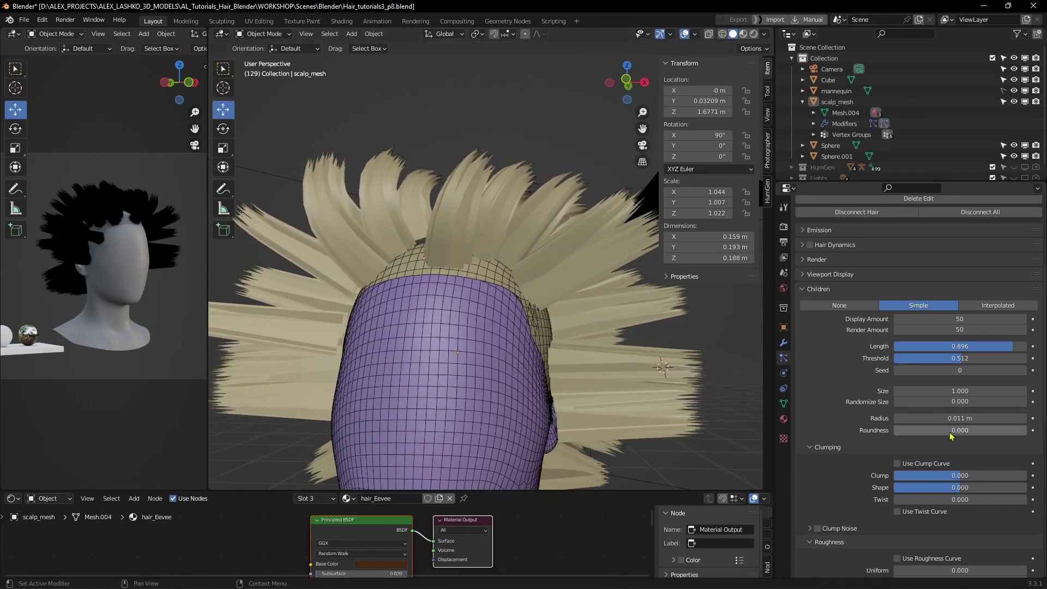
pyautogui.moveTo(958, 433); pyautogui.dragTo(1030, 434)
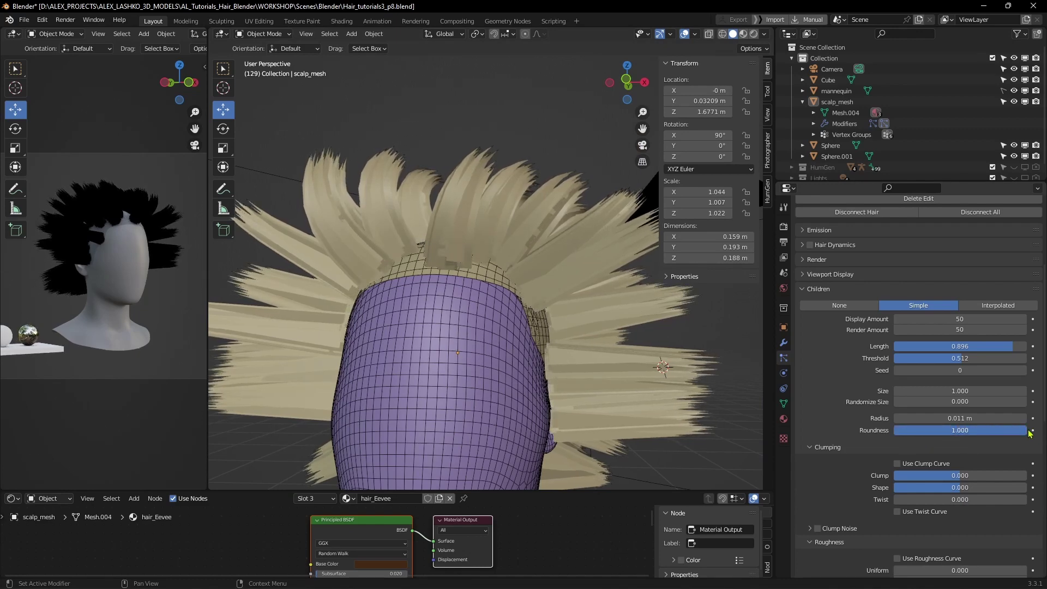
pyautogui.moveTo(732, 393); pyautogui.dragTo(682, 392, button='middle')
# Switch to the image viewer with Hair_Settings_Blender.jpg and examine its notes on the children's radius and roundness.
pyautogui.moveTo(531, 588); pyautogui.dragTo(526, 2)
pyautogui.scroll(5, 365, 175)
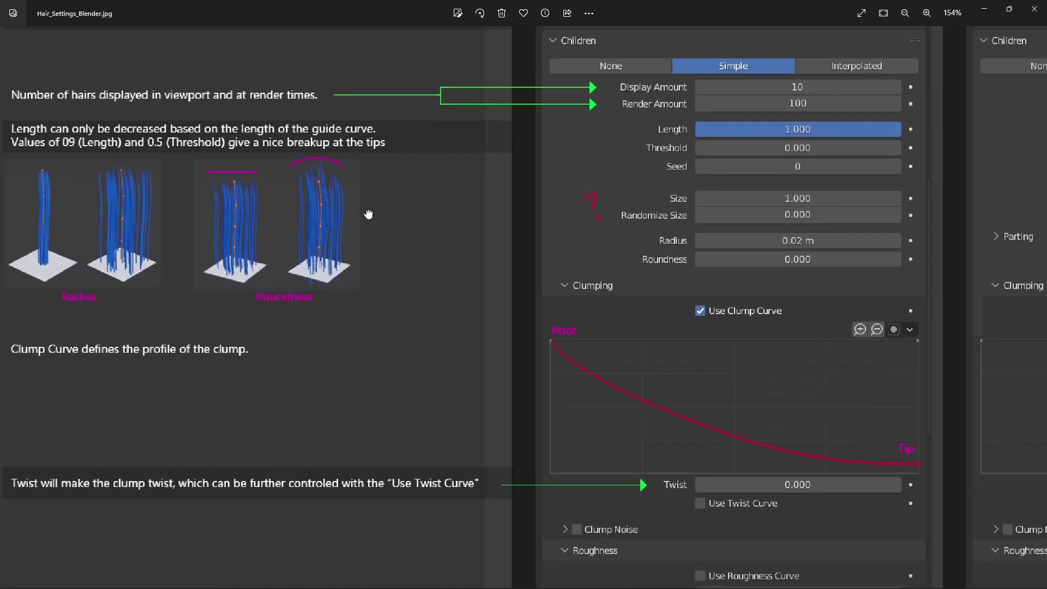
pyautogui.scroll(1, 304, 311)
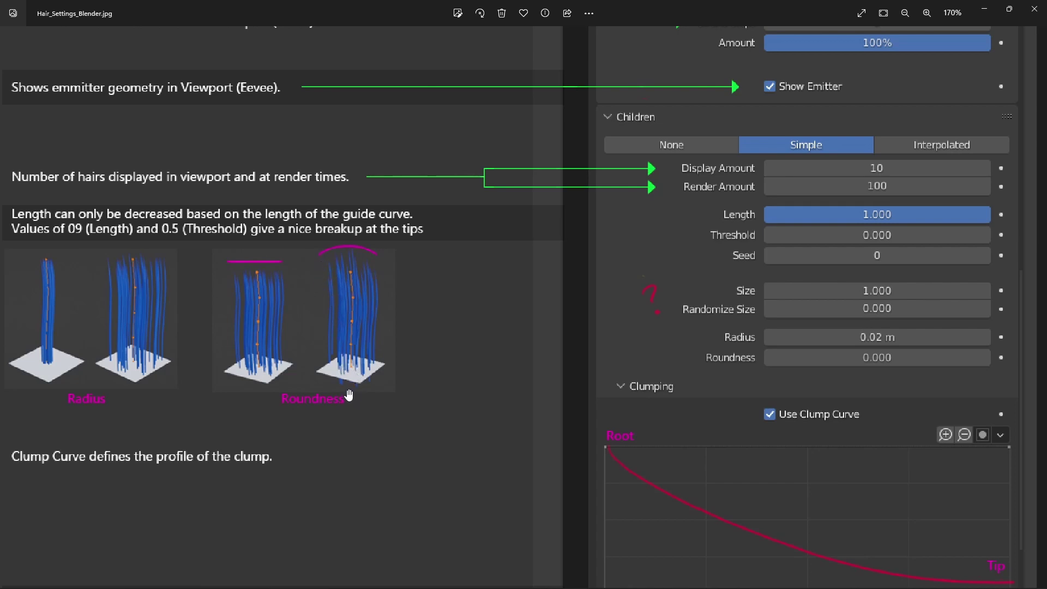
pyautogui.keyDown('ctrl'); pyautogui.scroll(1, 354, 374); pyautogui.keyUp('ctrl')
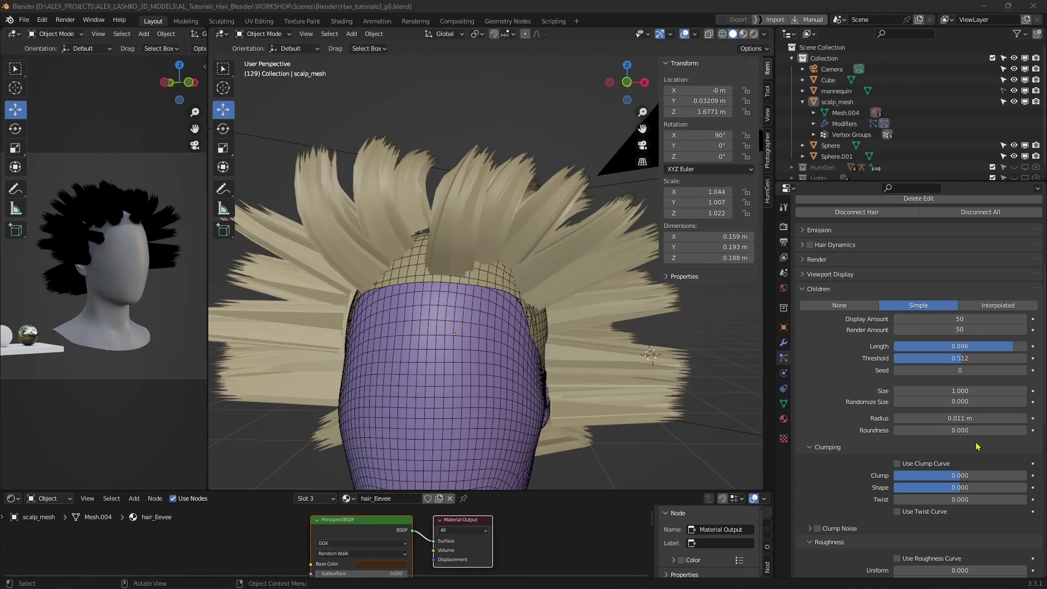
# Select the scalp mesh and hide the mannequin in the viewport to expose the inside of the scalp.
pyautogui.middleClick(669, 367)
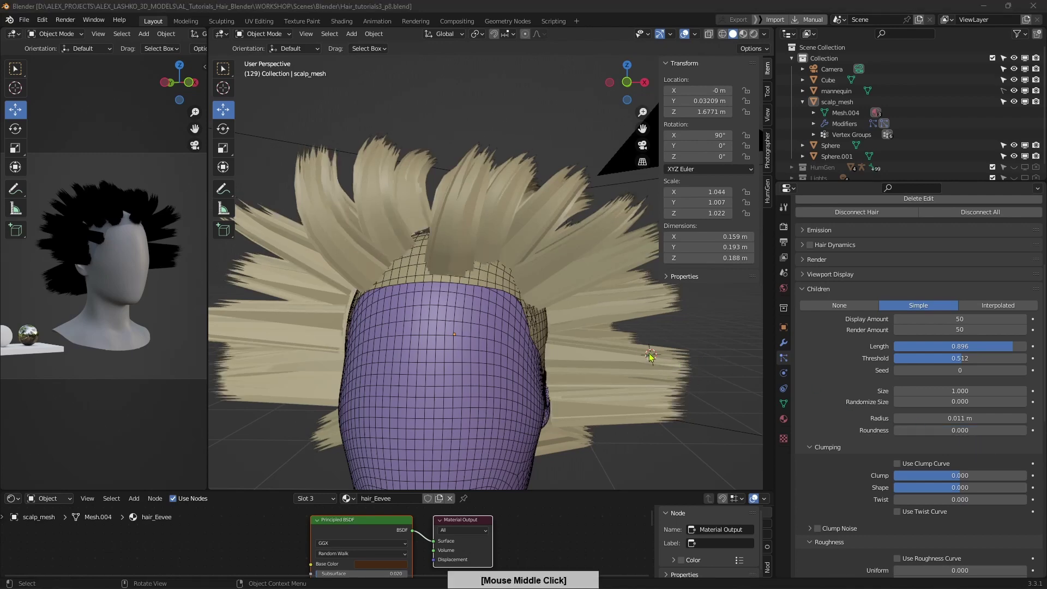
pyautogui.click(641, 335)
pyautogui.moveTo(661, 333); pyautogui.dragTo(675, 315, button='middle')
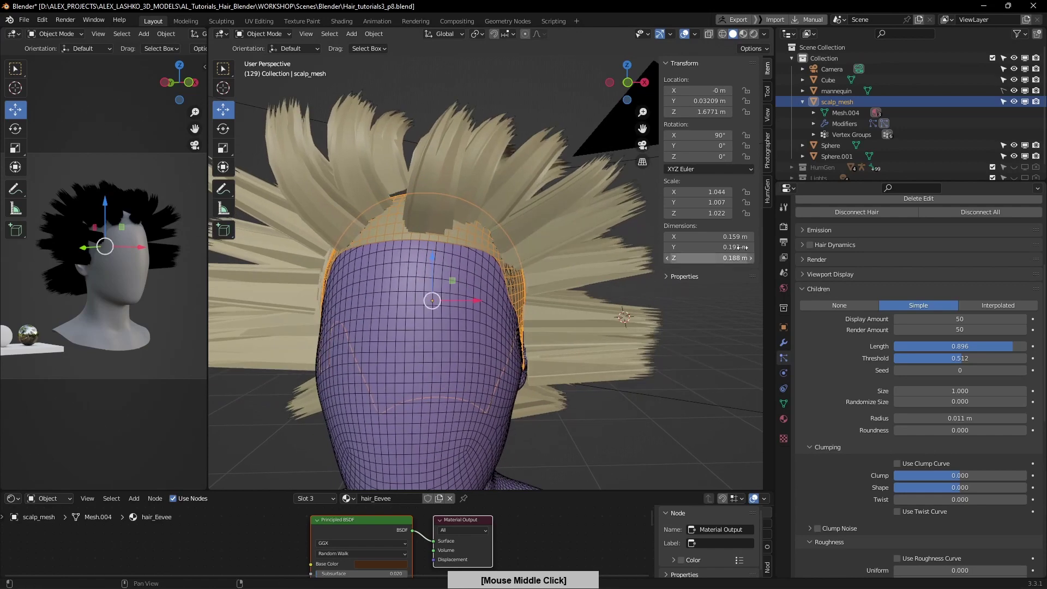
pyautogui.click(1014, 91)
pyautogui.moveTo(545, 302); pyautogui.dragTo(554, 286, button='middle')
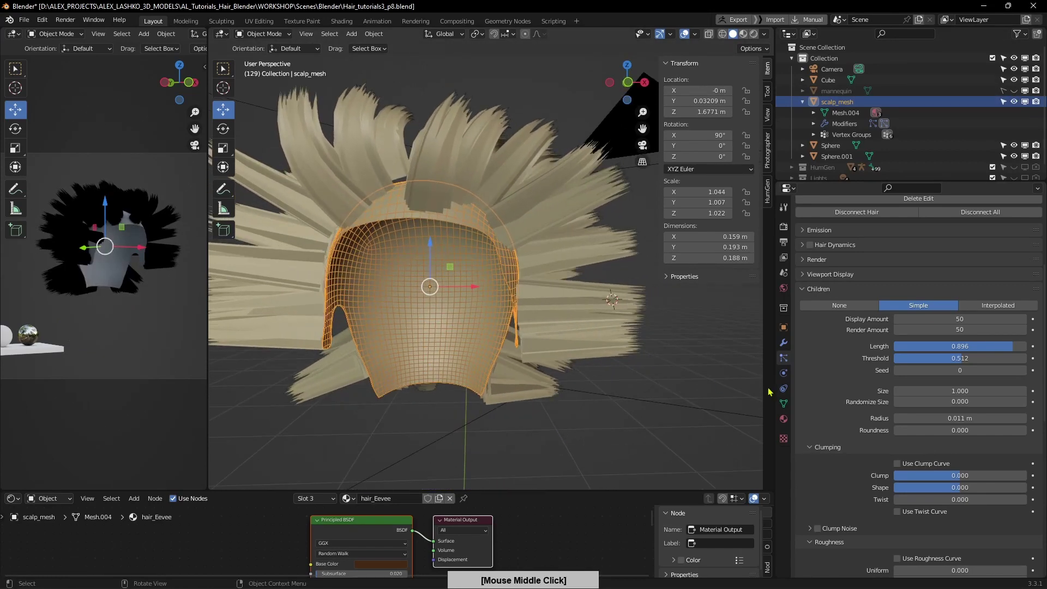
# Set the children's length to 1 and their threshold to 0.
pyautogui.click(998, 345)
pyautogui.write('1')
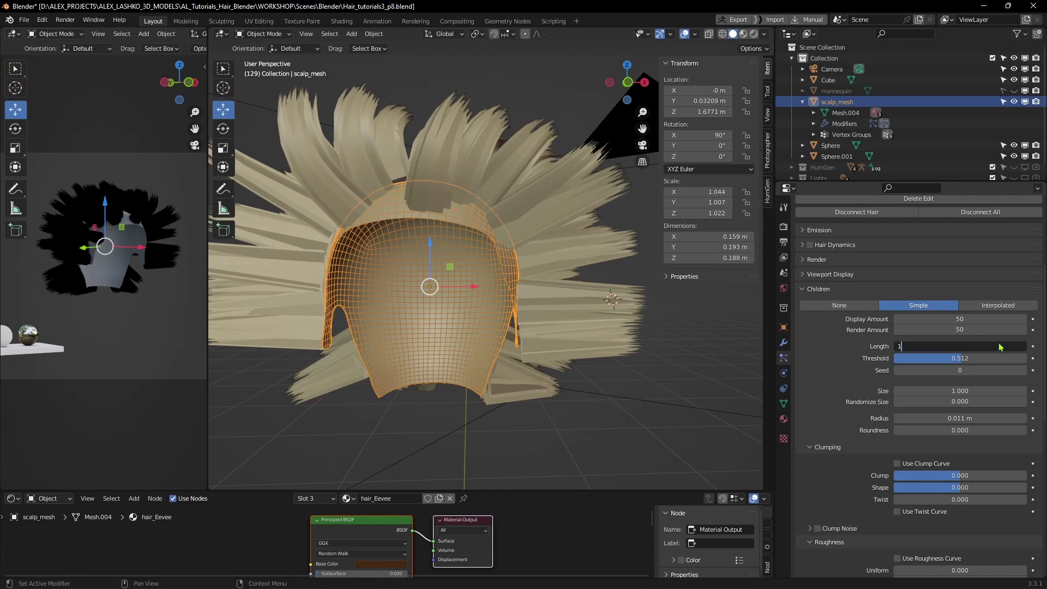
pyautogui.press('Return')
pyautogui.click(946, 358)
pyautogui.write('0')
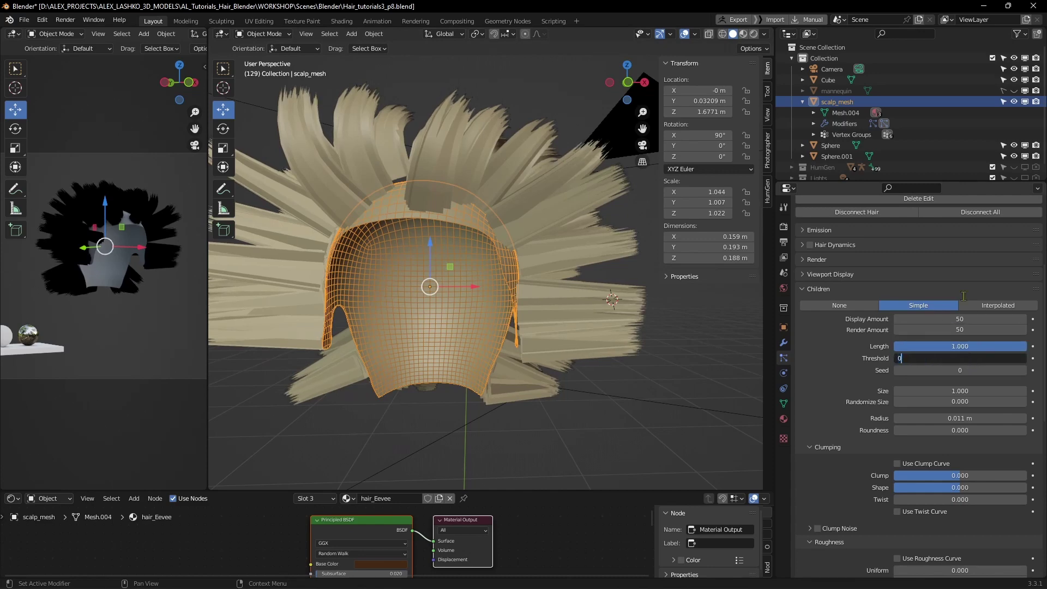
pyautogui.press('Return')
# Raise the children's roundness to 1.000 and inspect the hair roots from inside the scalp.
pyautogui.moveTo(591, 362); pyautogui.dragTo(616, 363, button='middle')
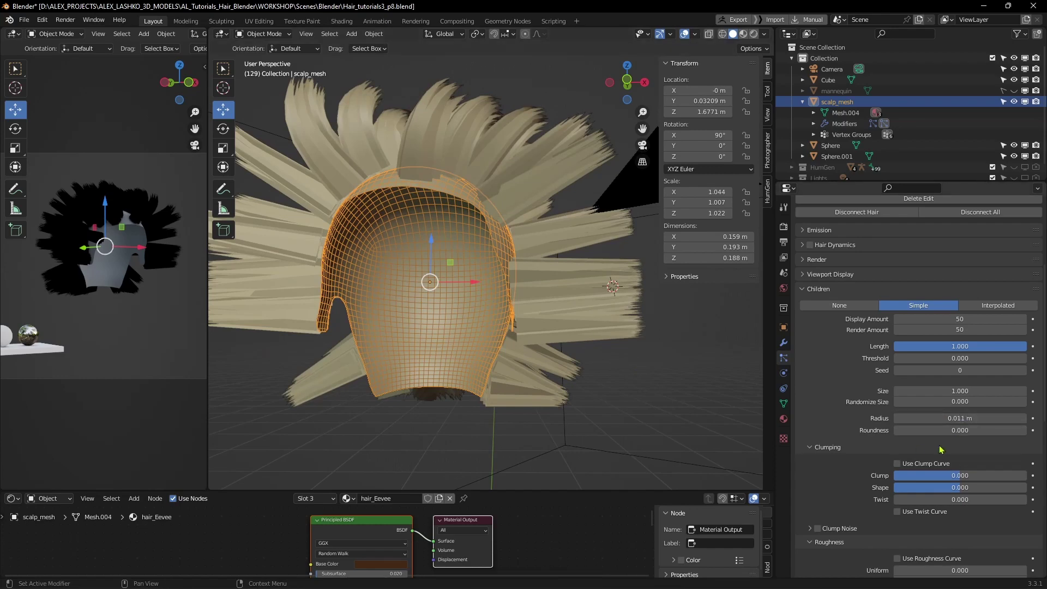
pyautogui.moveTo(955, 430); pyautogui.dragTo(1036, 432)
pyautogui.moveTo(652, 360); pyautogui.dragTo(590, 315, button='middle')
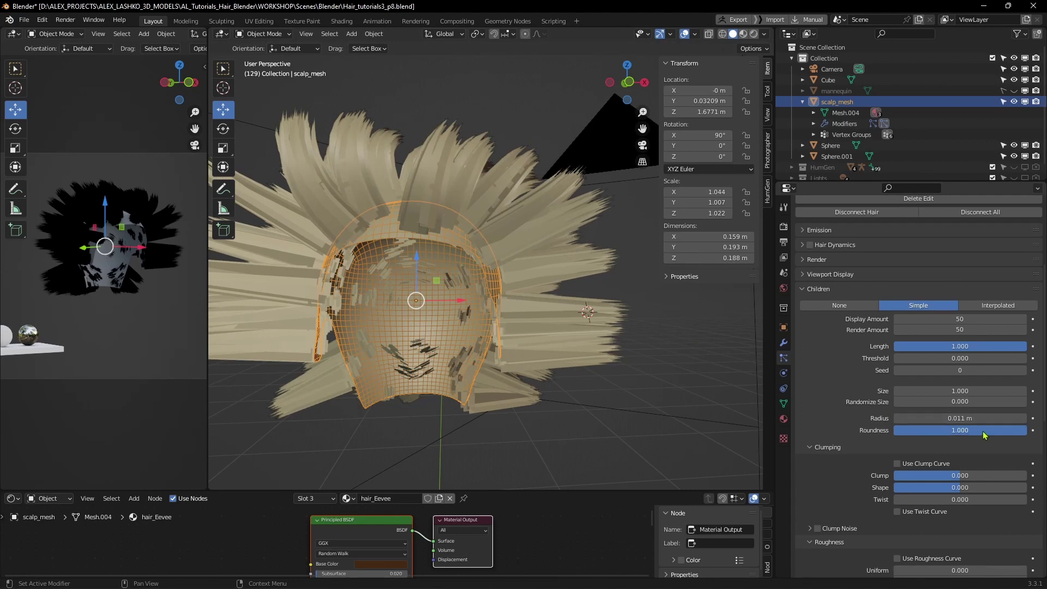
# Vary the children's roundness, finishing at 1.000, and inspect the hair roots inside the scalp from several angles.
pyautogui.moveTo(989, 434)
pyautogui.mouseDown()
pyautogui.moveTo(952, 432)
pyautogui.moveTo(1012, 433)
pyautogui.moveTo(943, 433)
pyautogui.moveTo(990, 433)
pyautogui.mouseUp()
pyautogui.moveTo(974, 434)
pyautogui.mouseDown()
pyautogui.moveTo(952, 433)
pyautogui.moveTo(990, 434)
pyautogui.mouseUp()
pyautogui.moveTo(529, 357); pyautogui.dragTo(462, 350, button='middle')
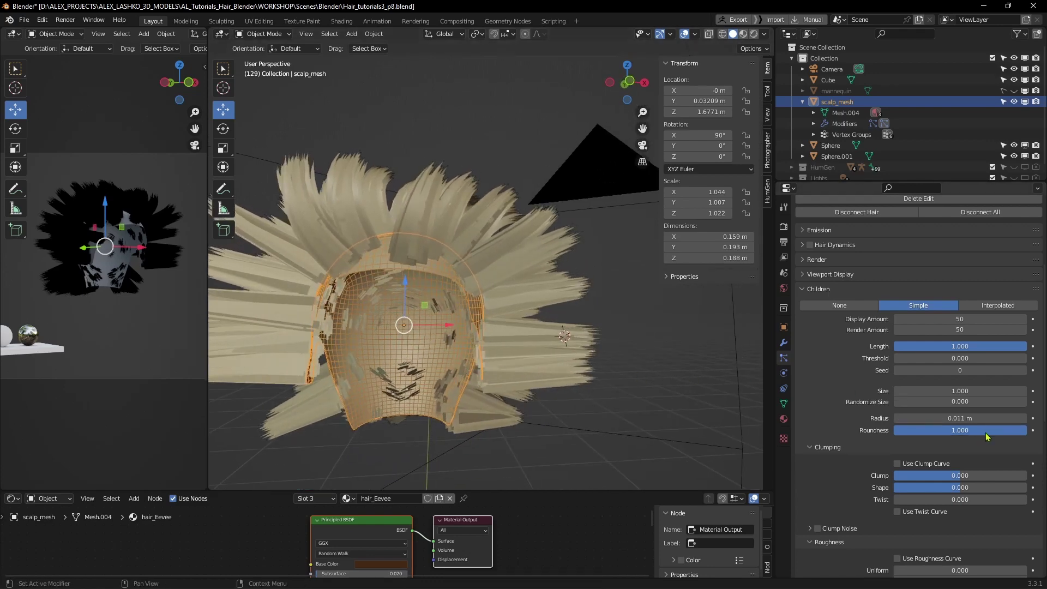
pyautogui.moveTo(985, 435); pyautogui.dragTo(1006, 433)
pyautogui.moveTo(598, 347); pyautogui.dragTo(616, 383, button='middle')
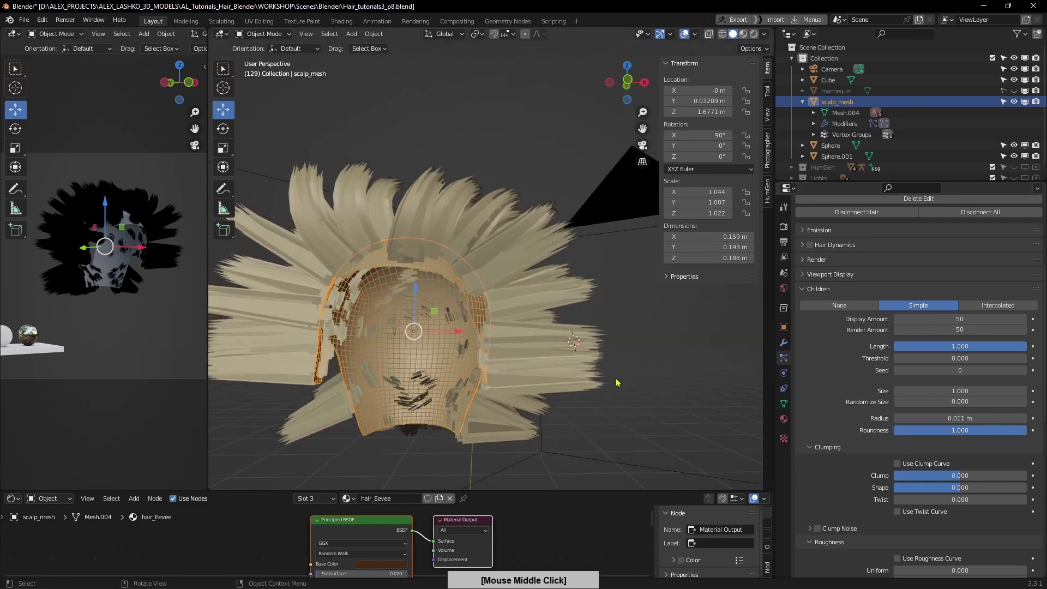
pyautogui.moveTo(498, 364); pyautogui.dragTo(615, 350, button='middle')
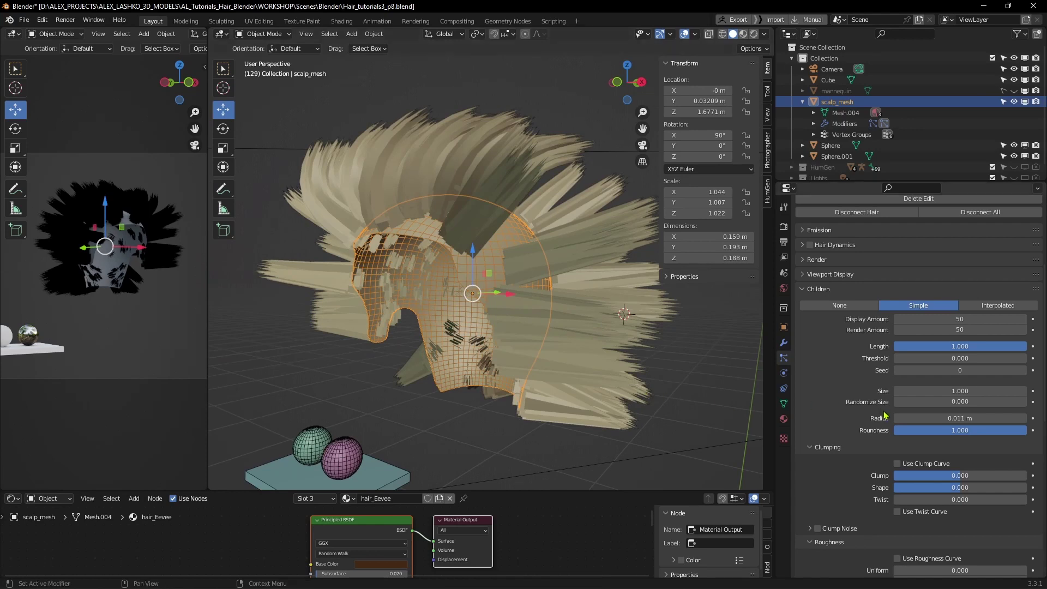
# Enable the children's clump curve and lower its end point to 0 so the strands gather at the tips.
pyautogui.scroll(-5, 865, 418)
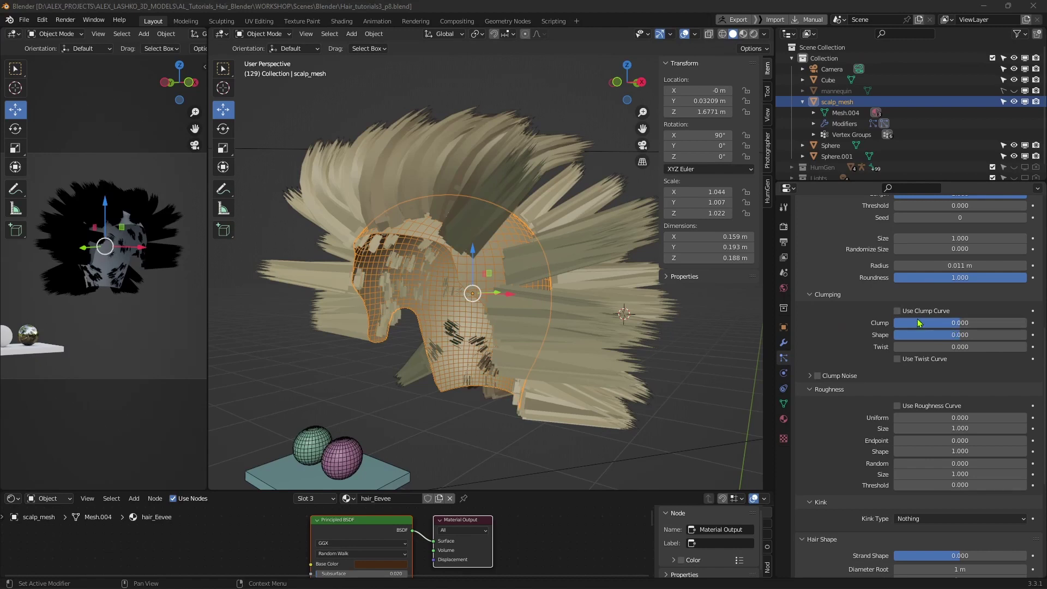
pyautogui.click(898, 313)
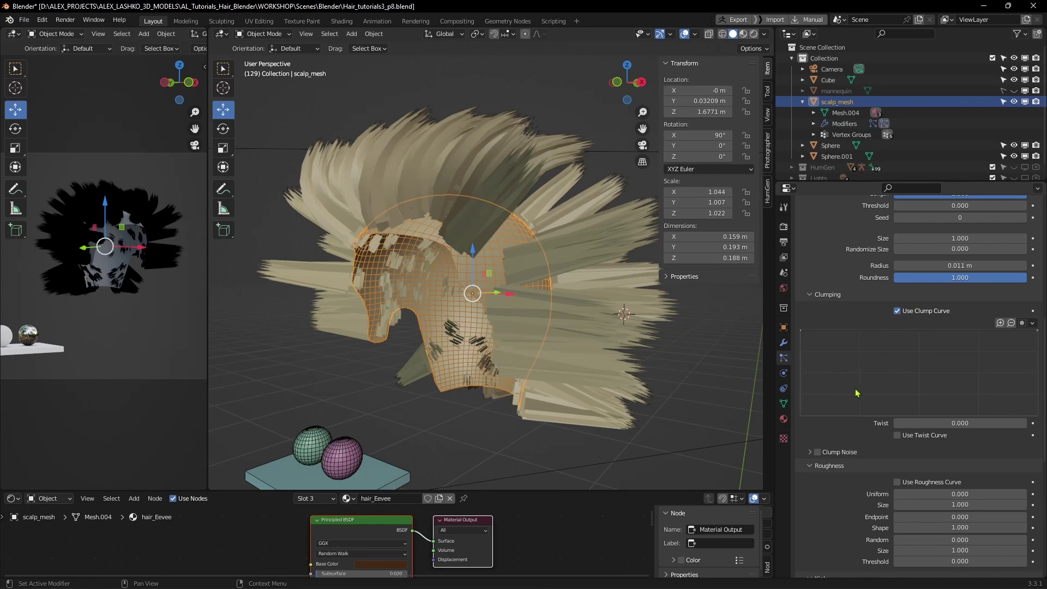
pyautogui.moveTo(1037, 332); pyautogui.dragTo(1038, 421)
pyautogui.moveTo(628, 360)
pyautogui.mouseDown(button='middle')
pyautogui.moveTo(643, 357)
pyautogui.moveTo(625, 351)
pyautogui.mouseUp(button='middle')
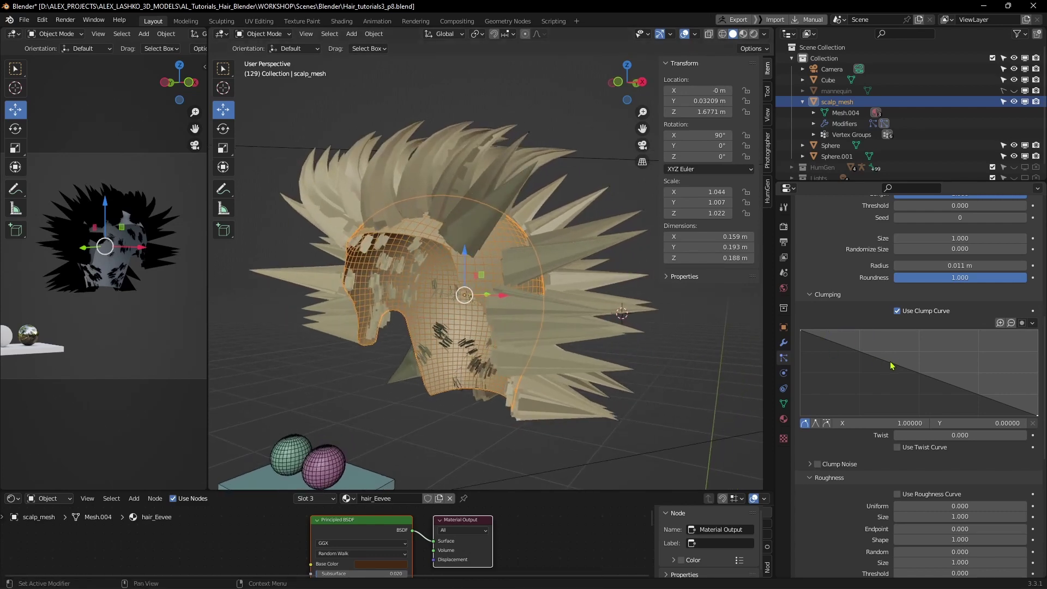
# Add a point to the clump curve at about (0.66, 0.58) and move it to about (0.51, 0.15), checking the strand shape.
pyautogui.moveTo(967, 390); pyautogui.dragTo(959, 369)
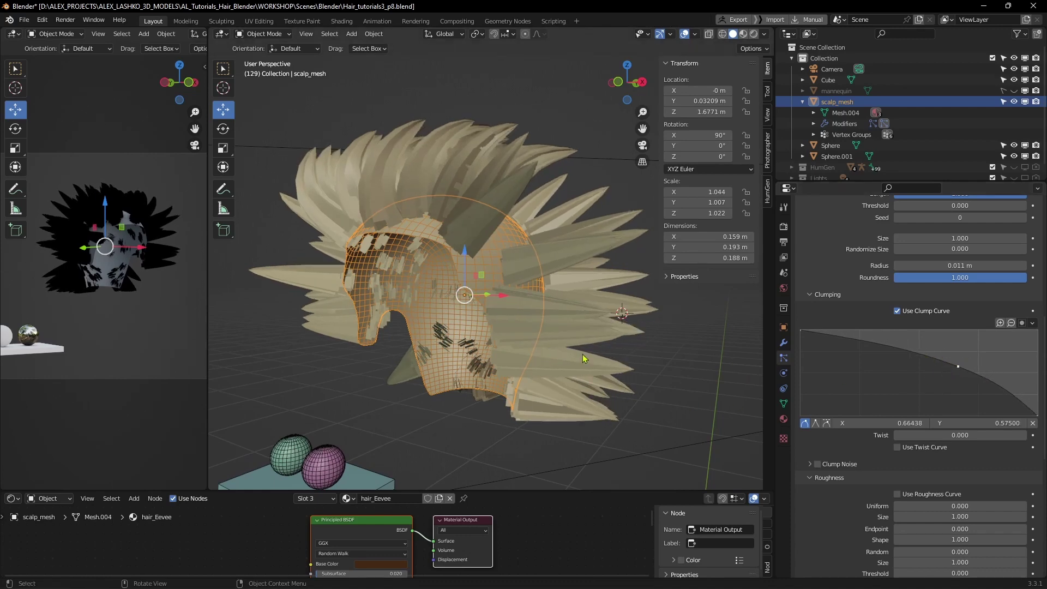
pyautogui.moveTo(627, 365); pyautogui.dragTo(774, 366, button='middle')
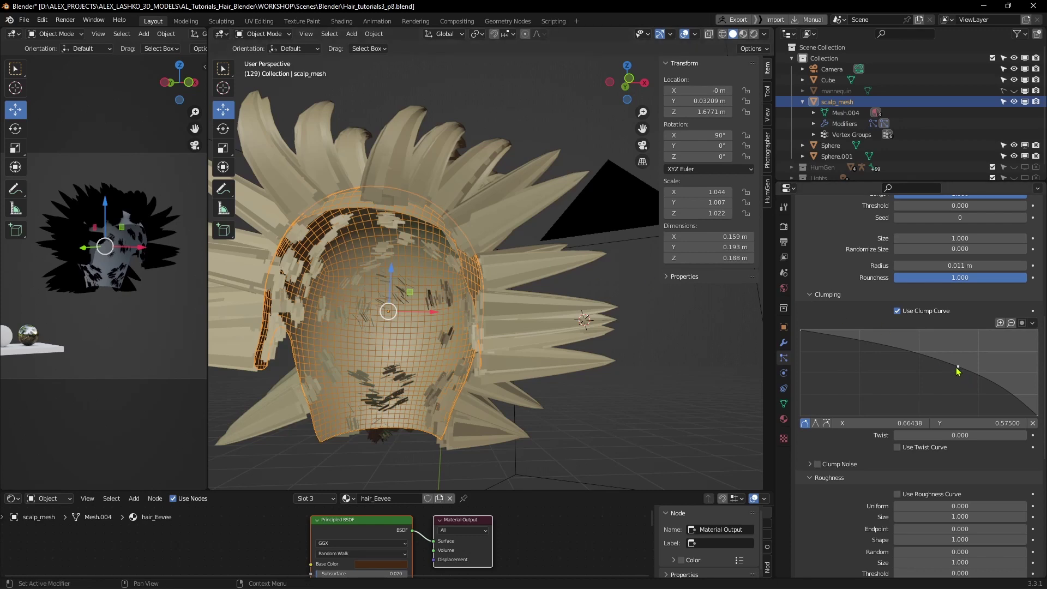
pyautogui.moveTo(957, 368); pyautogui.dragTo(920, 403)
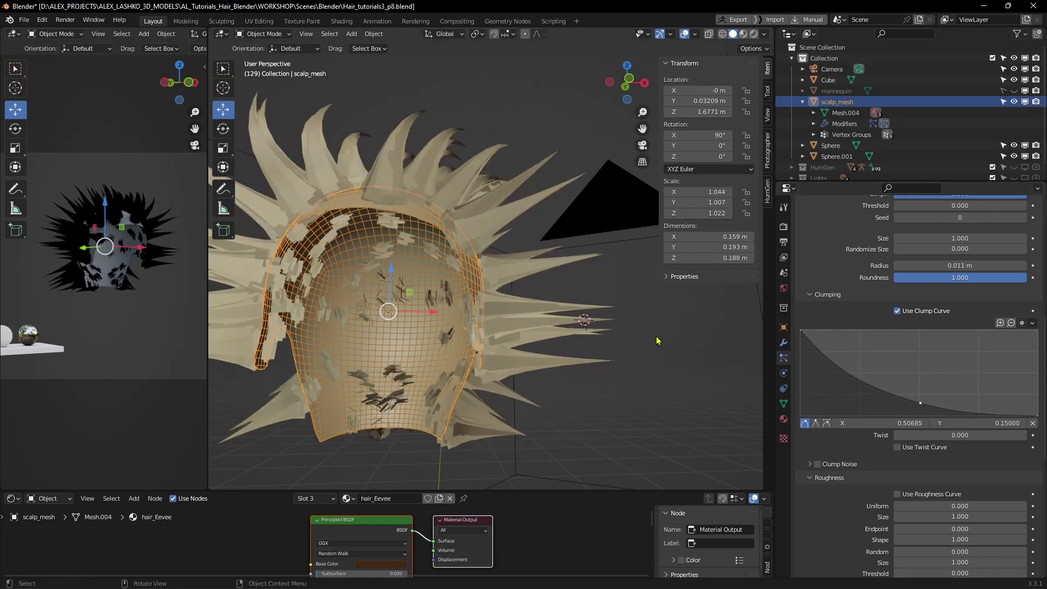
pyautogui.moveTo(657, 341); pyautogui.dragTo(643, 347, button='middle')
# Reshape the clump curve with three intermediate points, placing the first at about (0.29, 0.71) and the middle one at about (0.53, 0.56).
pyautogui.moveTo(920, 403); pyautogui.dragTo(868, 373)
pyautogui.moveTo(961, 384)
pyautogui.mouseDown()
pyautogui.moveTo(964, 404)
pyautogui.moveTo(975, 385)
pyautogui.mouseUp()
pyautogui.moveTo(873, 372); pyautogui.dragTo(879, 365)
pyautogui.moveTo(974, 383); pyautogui.dragTo(974, 396)
pyautogui.click(1039, 414)
pyautogui.moveTo(1039, 414)
pyautogui.mouseDown()
pyautogui.moveTo(1037, 378)
pyautogui.moveTo(1038, 416)
pyautogui.mouseUp()
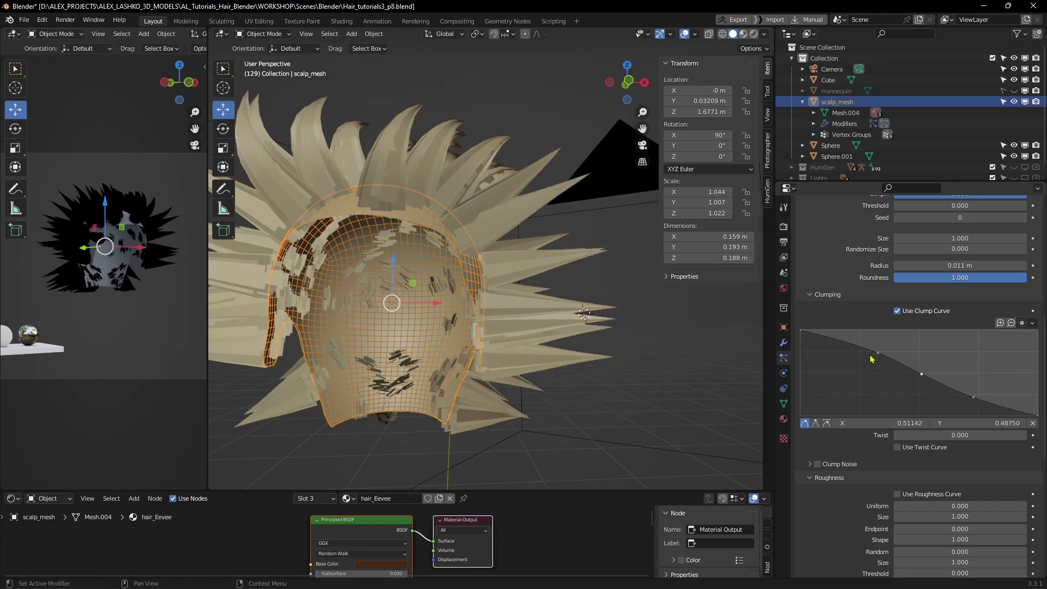
pyautogui.moveTo(877, 352); pyautogui.dragTo(868, 354)
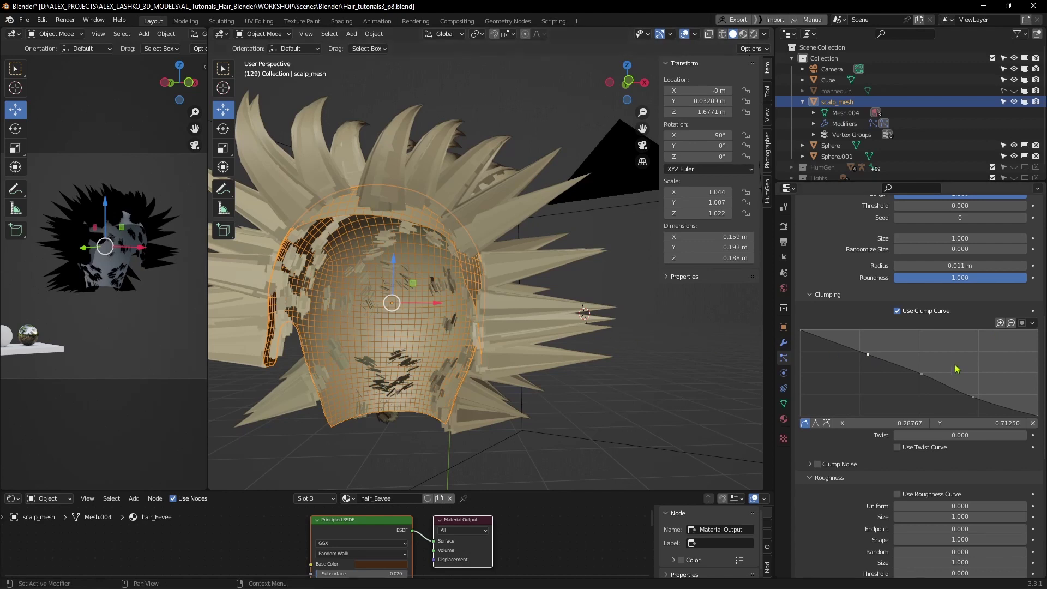
pyautogui.moveTo(922, 374); pyautogui.dragTo(926, 368)
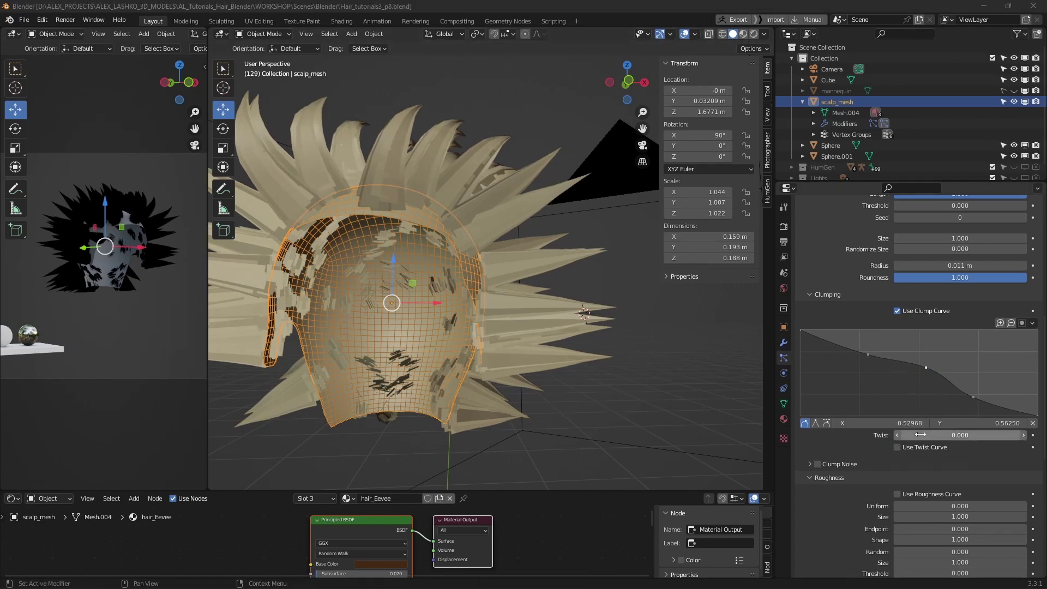
# Set the clumping twist to 1 and orbit around the scalp to examine the twisted strands.
pyautogui.moveTo(921, 434); pyautogui.dragTo(972, 433)
pyautogui.click(968, 433)
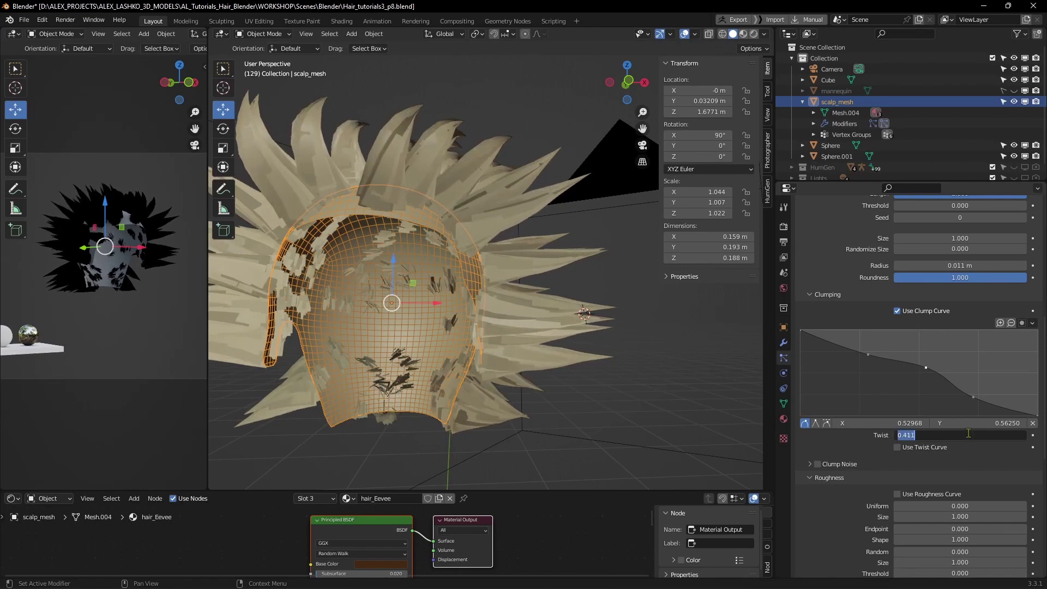
pyautogui.write('1')
pyautogui.press('Return')
pyautogui.moveTo(681, 381); pyautogui.dragTo(767, 376, button='middle')
# Try a hair root diameter of 0.01 m, and set it to 0.1 m in the hair shape settings.
pyautogui.scroll(-7, 922, 431)
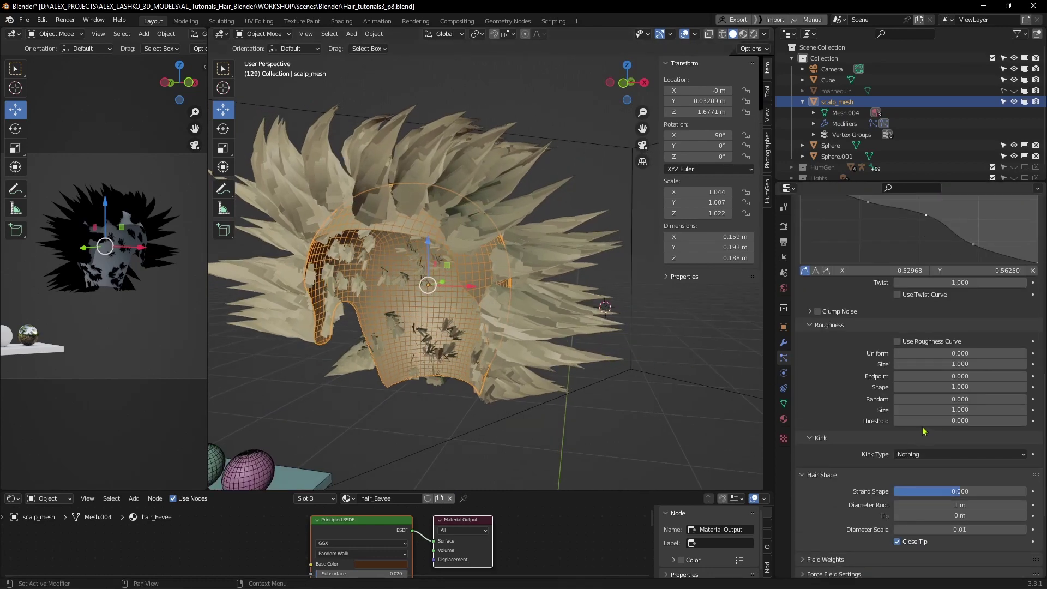
pyautogui.scroll(-7, 923, 431)
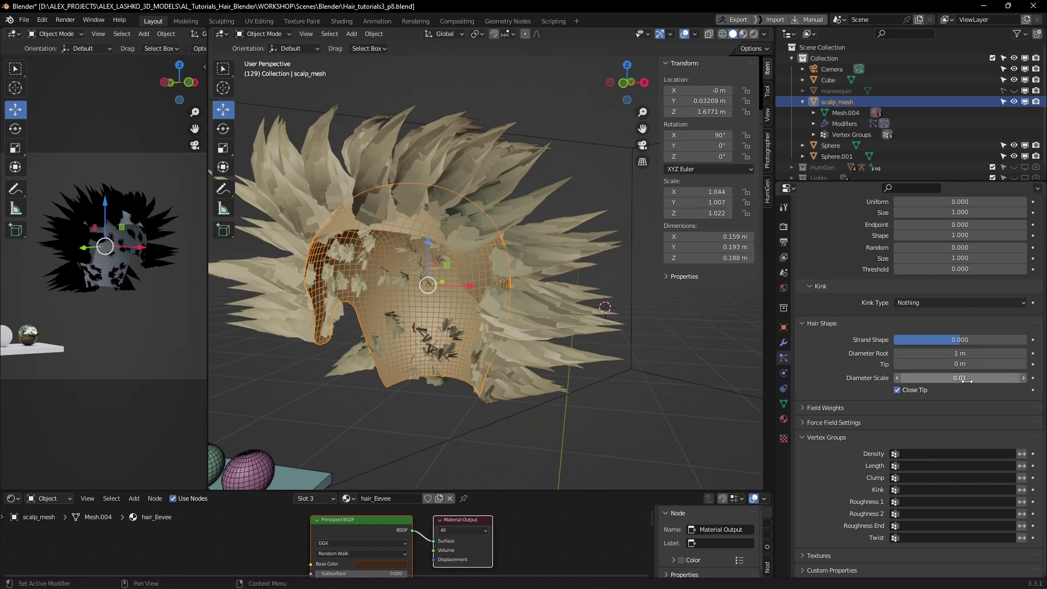
pyautogui.click(966, 351)
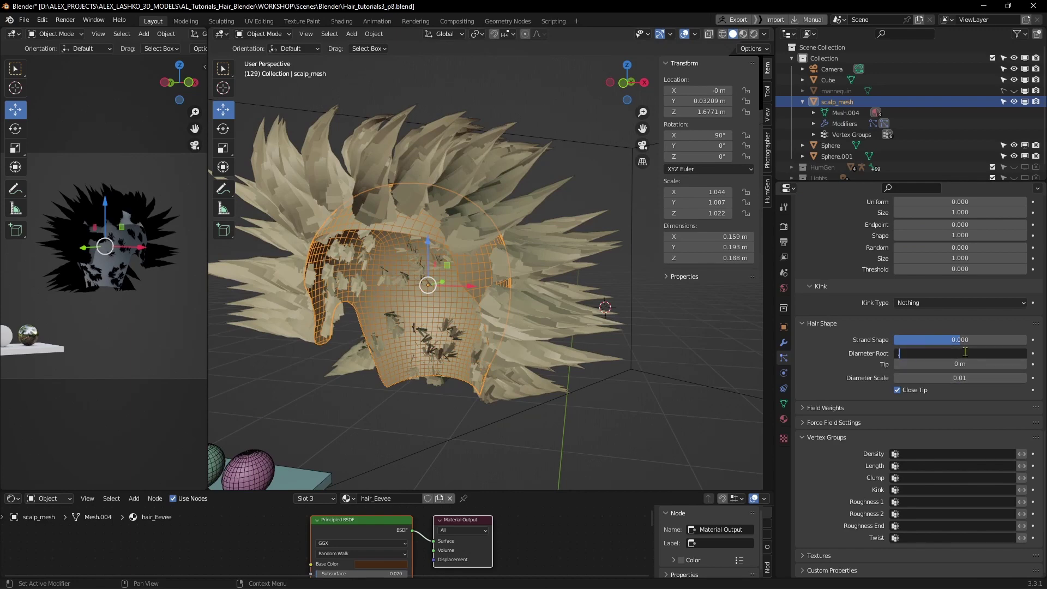
pyautogui.write('.01')
pyautogui.press('Return')
pyautogui.click(957, 354)
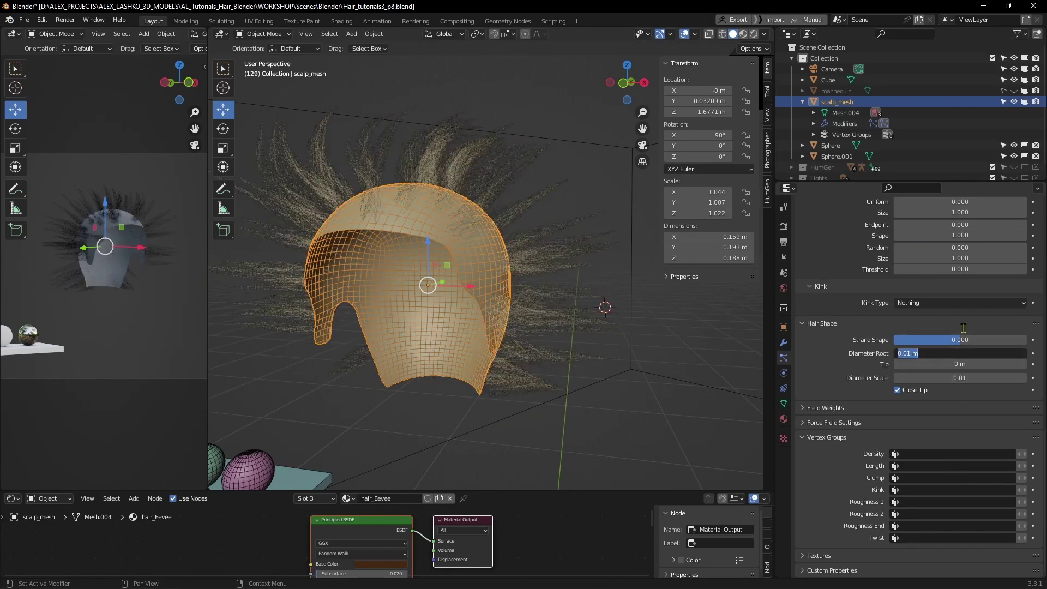
pyautogui.write('.1')
pyautogui.press('Return')
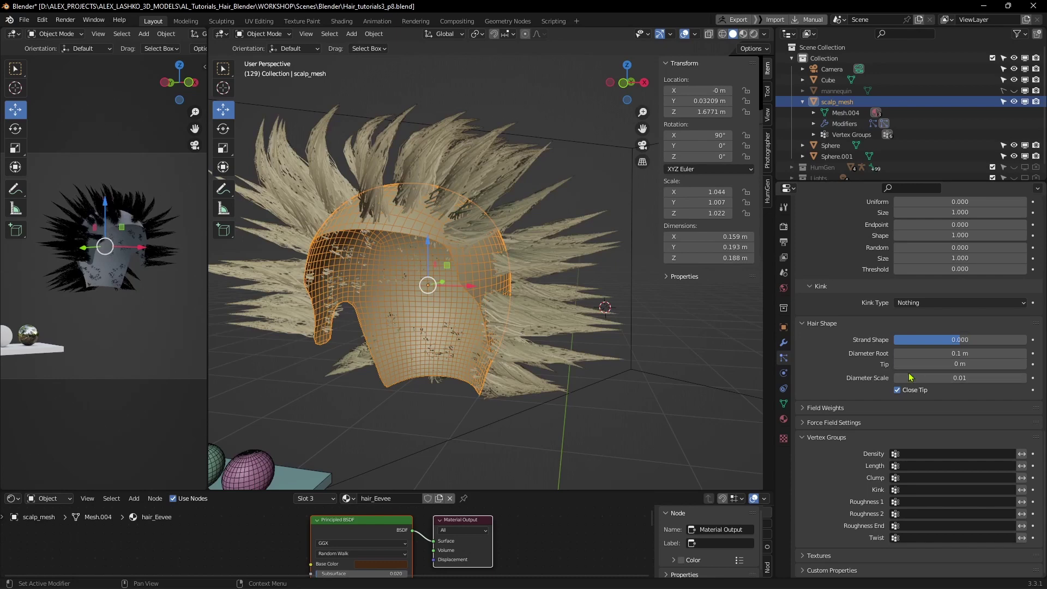
pyautogui.moveTo(601, 299); pyautogui.dragTo(586, 312, button='middle')
# Enable the twist curve and lower its end point to 0, inspecting the strands up close.
pyautogui.scroll(8, 949, 350)
pyautogui.scroll(7, 949, 360)
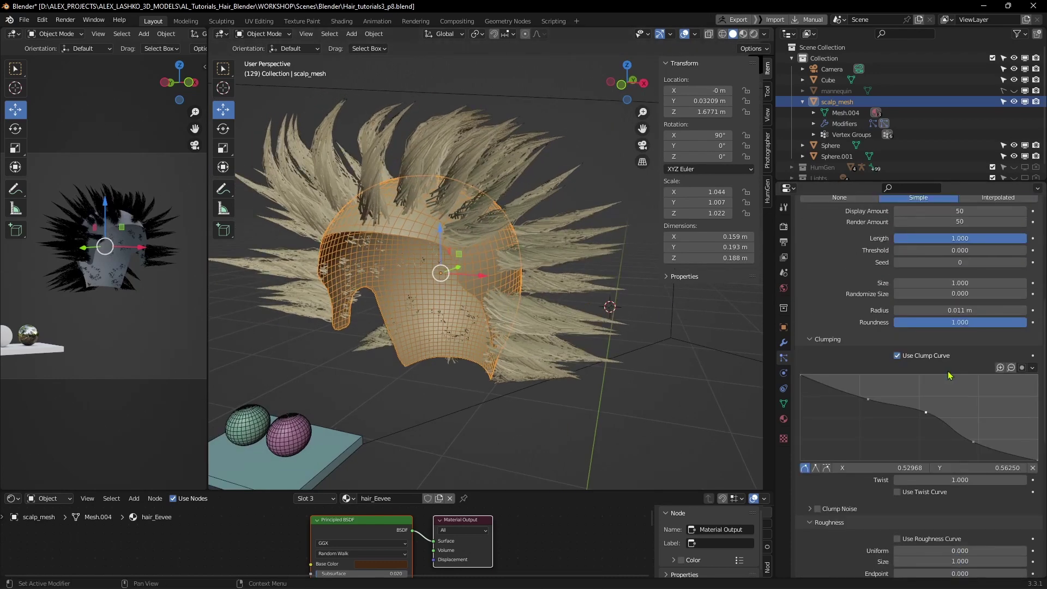
pyautogui.scroll(-3, 957, 466)
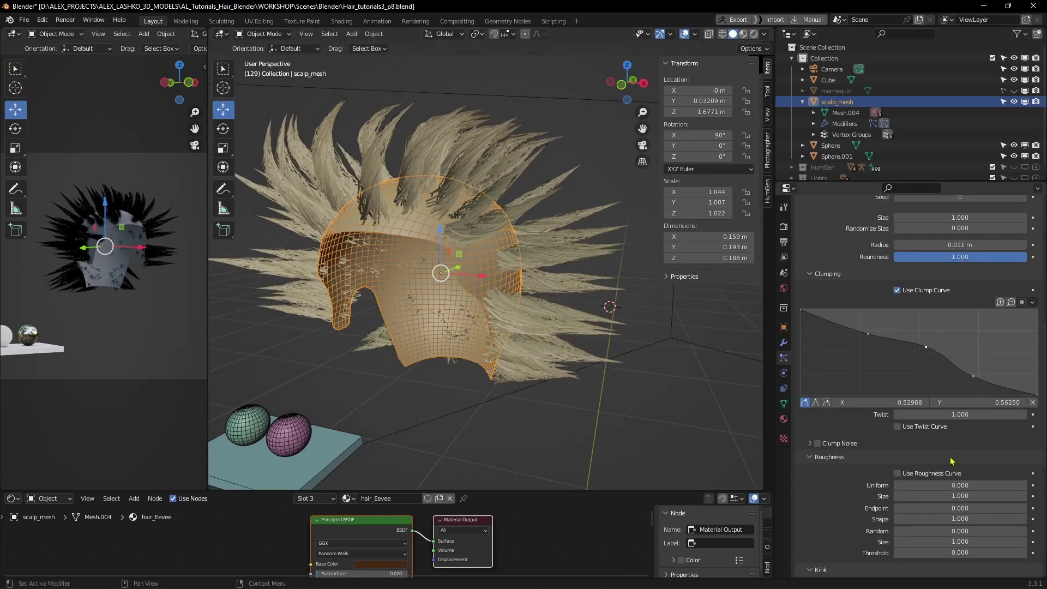
pyautogui.click(897, 426)
pyautogui.scroll(-3, 935, 418)
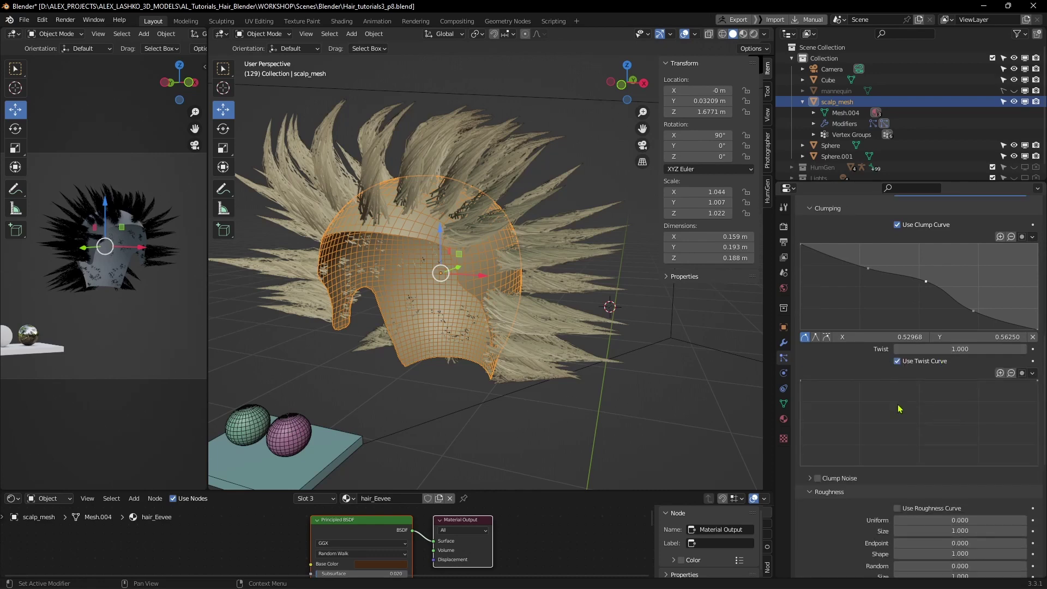
pyautogui.moveTo(593, 339); pyautogui.dragTo(604, 325, button='middle')
pyautogui.moveTo(1037, 386); pyautogui.dragTo(1036, 463)
pyautogui.moveTo(636, 351); pyautogui.dragTo(645, 355, button='middle')
pyautogui.scroll(2, 645, 355)
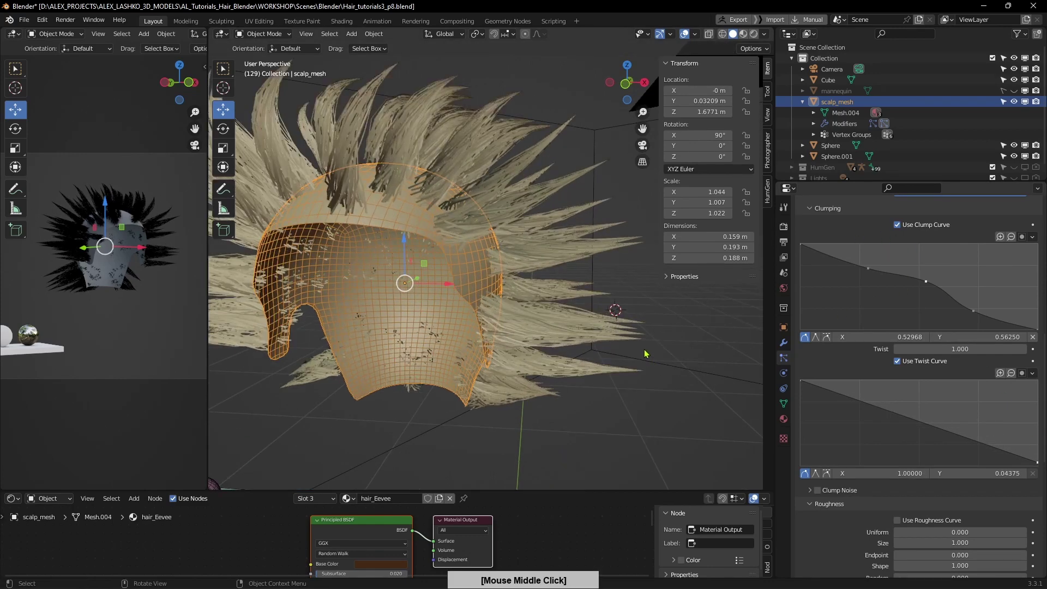
pyautogui.scroll(-1, 956, 442)
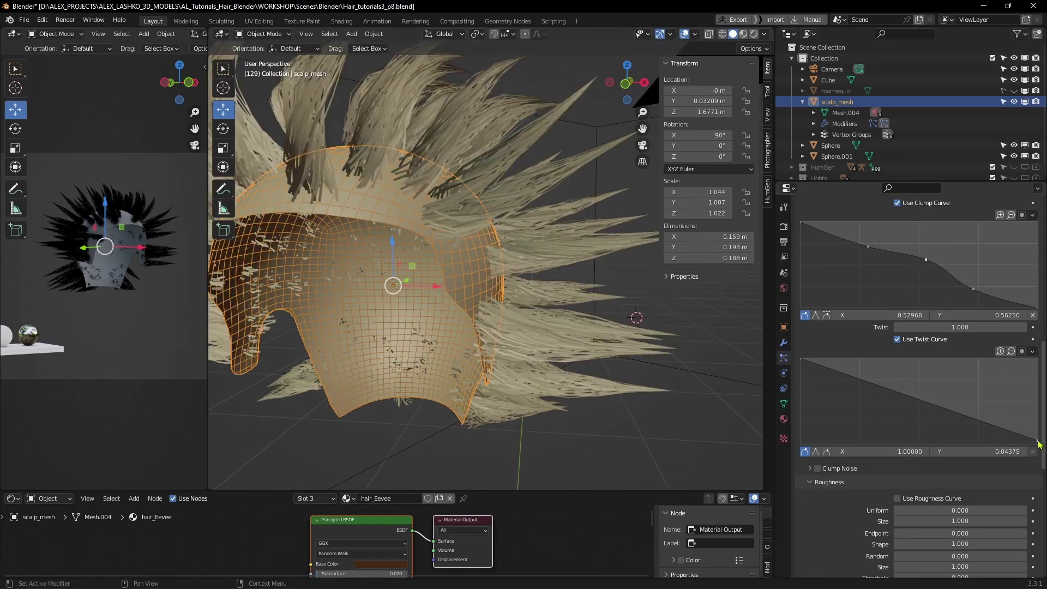
pyautogui.moveTo(1038, 442)
pyautogui.mouseDown()
pyautogui.moveTo(1038, 374)
pyautogui.moveTo(1038, 450)
pyautogui.mouseUp()
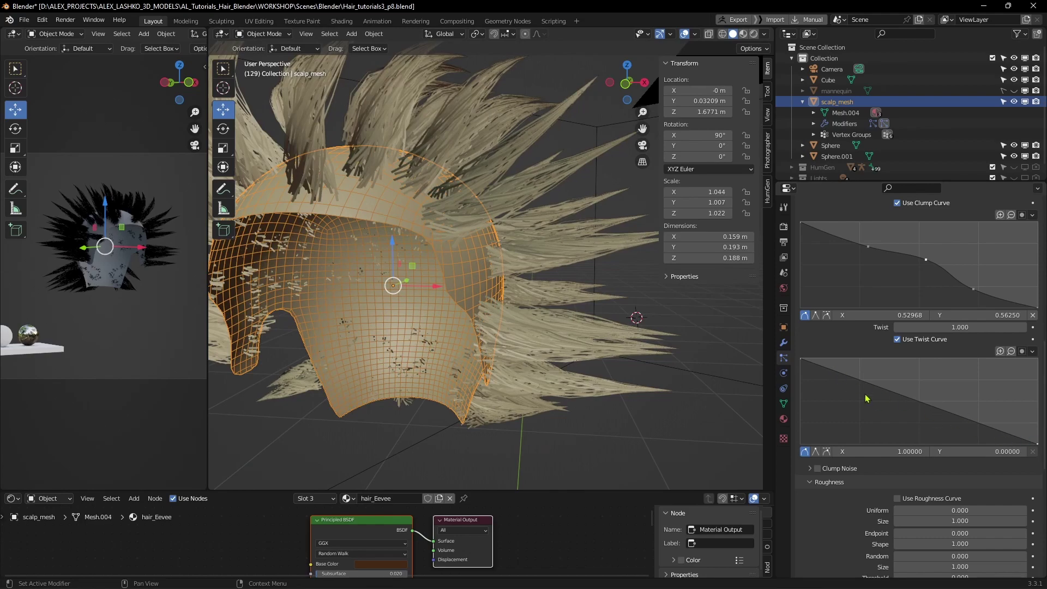
pyautogui.moveTo(551, 327); pyautogui.dragTo(493, 328, button='middle')
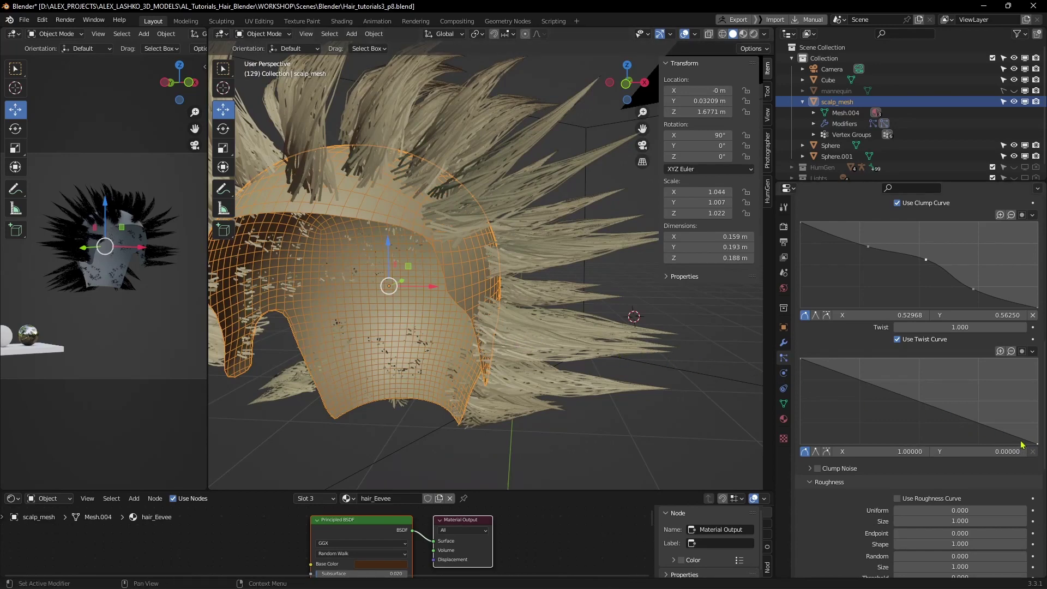
# Reverse the twist curve so it rises from 0 to 1, and raise its start point to 1.
pyautogui.moveTo(808, 367); pyautogui.dragTo(1039, 360)
pyautogui.moveTo(592, 349); pyautogui.dragTo(614, 358, button='middle')
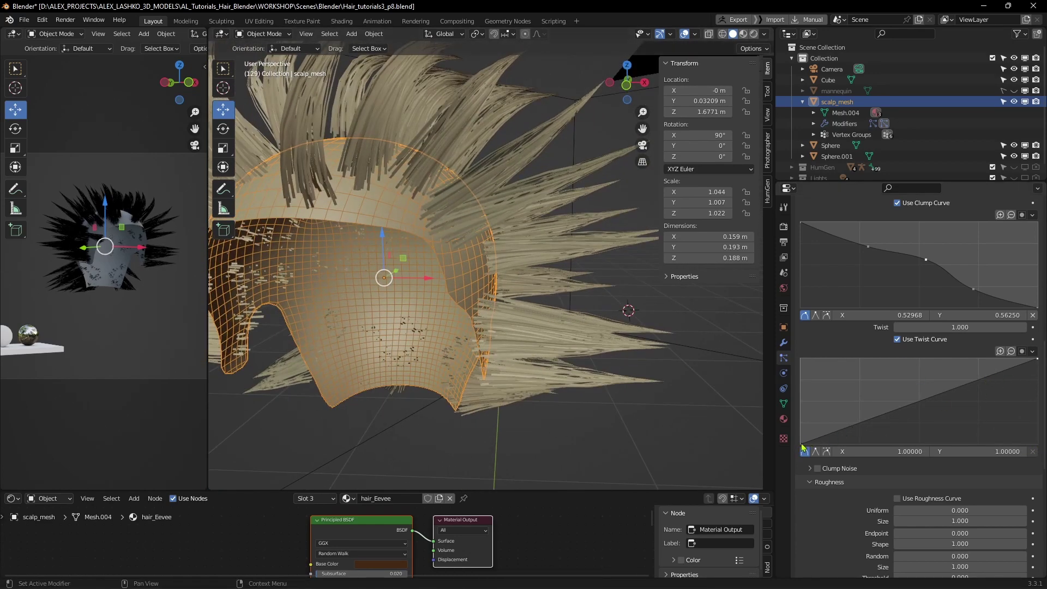
pyautogui.moveTo(800, 441); pyautogui.dragTo(803, 430)
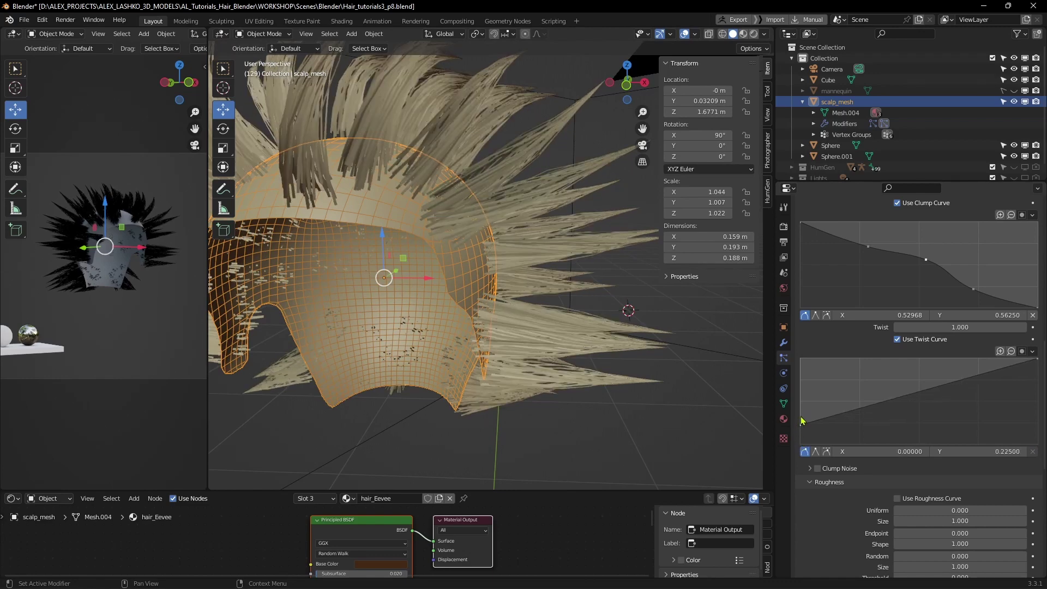
pyautogui.moveTo(804, 429); pyautogui.dragTo(802, 358)
pyautogui.click(1033, 351)
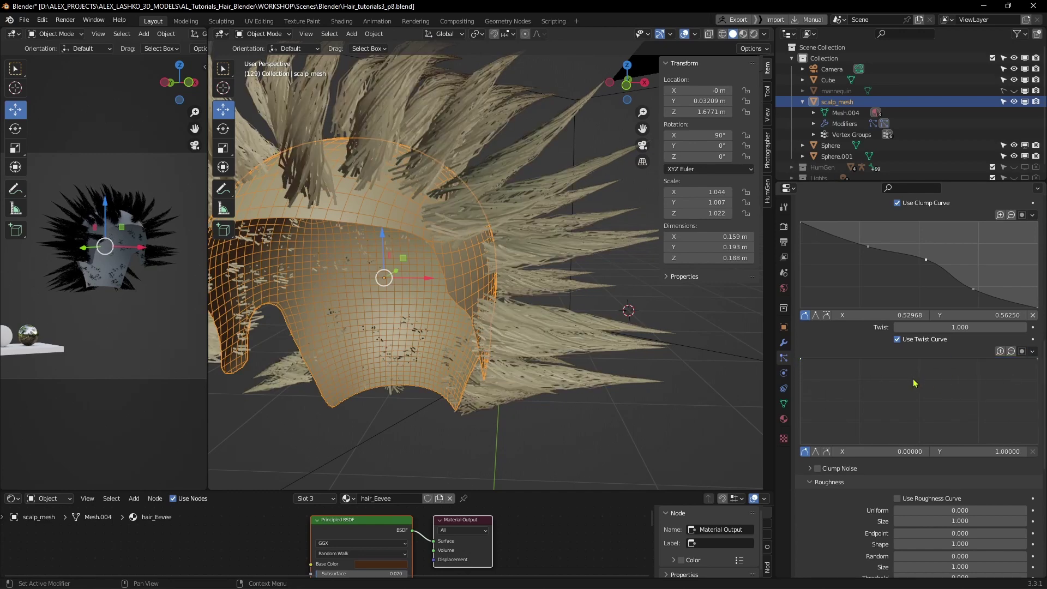
# Lower the twist curve's end point to about 0 and add two middle points, one at about (0.43, 0.55).
pyautogui.moveTo(1038, 358); pyautogui.dragTo(1044, 451)
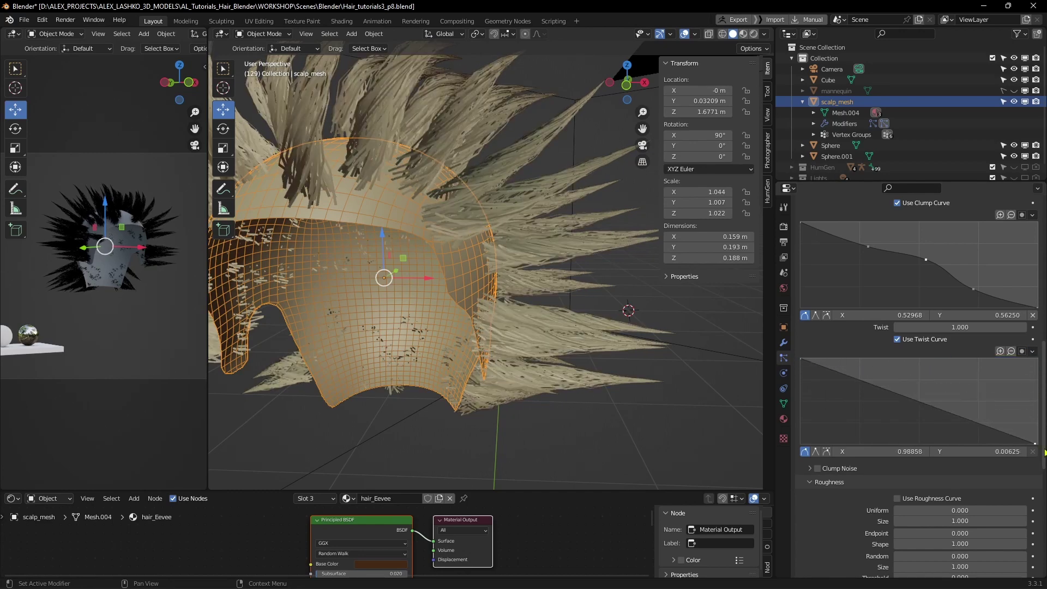
pyautogui.click(909, 417)
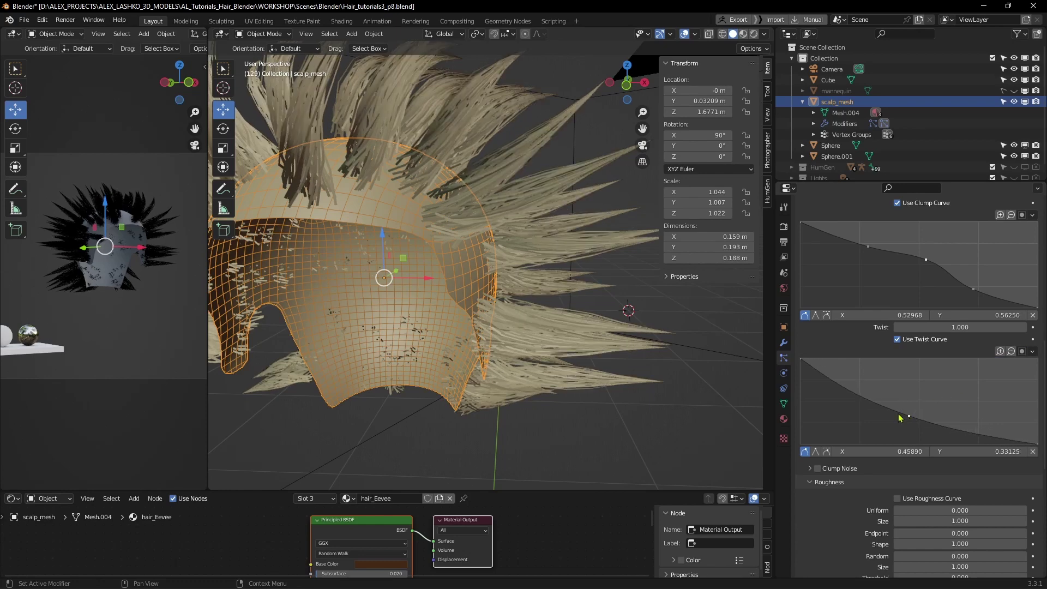
pyautogui.moveTo(927, 423); pyautogui.dragTo(902, 400)
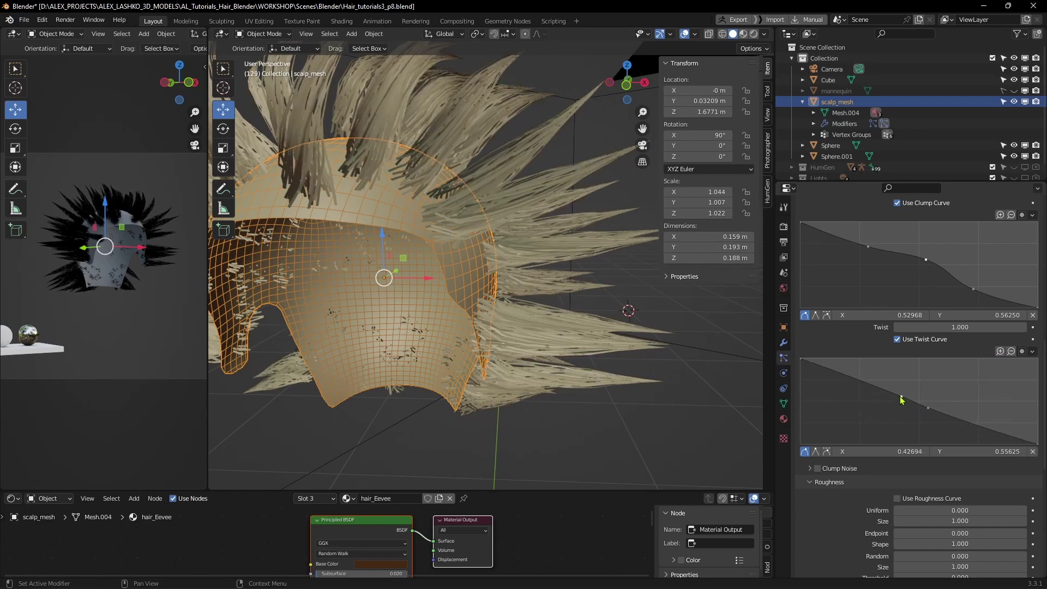
pyautogui.scroll(-1, 577, 341)
pyautogui.moveTo(577, 340); pyautogui.dragTo(567, 339, button='middle')
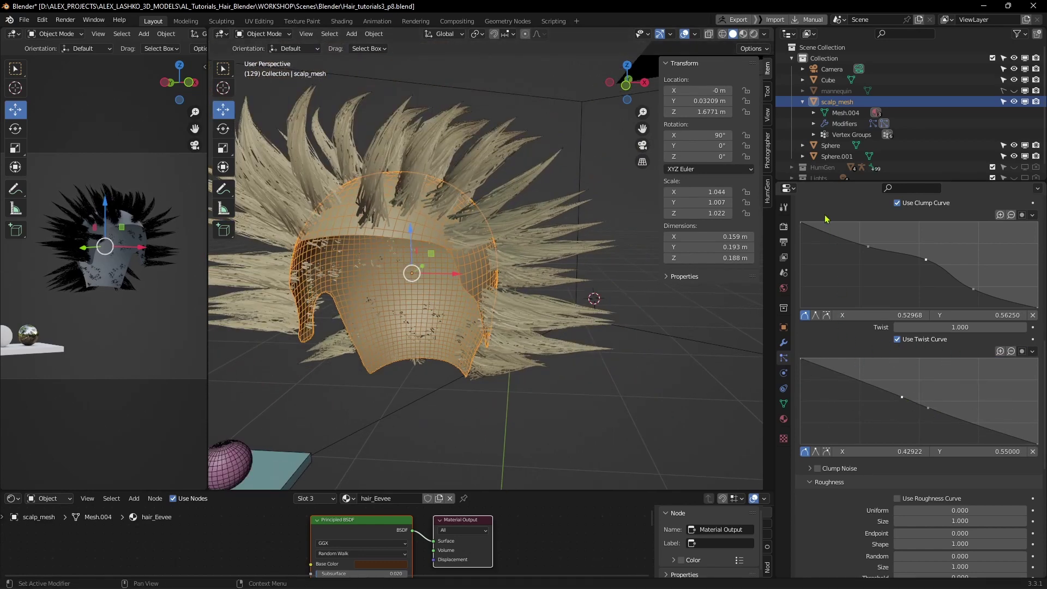
# Disable the twist curve and set the clumping twist to 0.
pyautogui.click(897, 340)
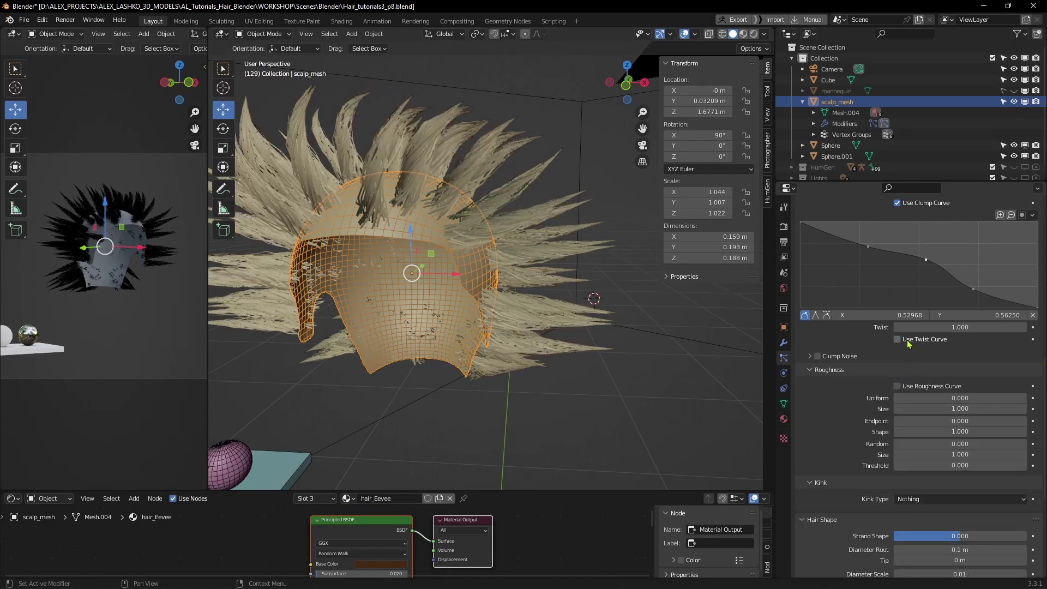
pyautogui.scroll(1, 916, 343)
pyautogui.click(949, 348)
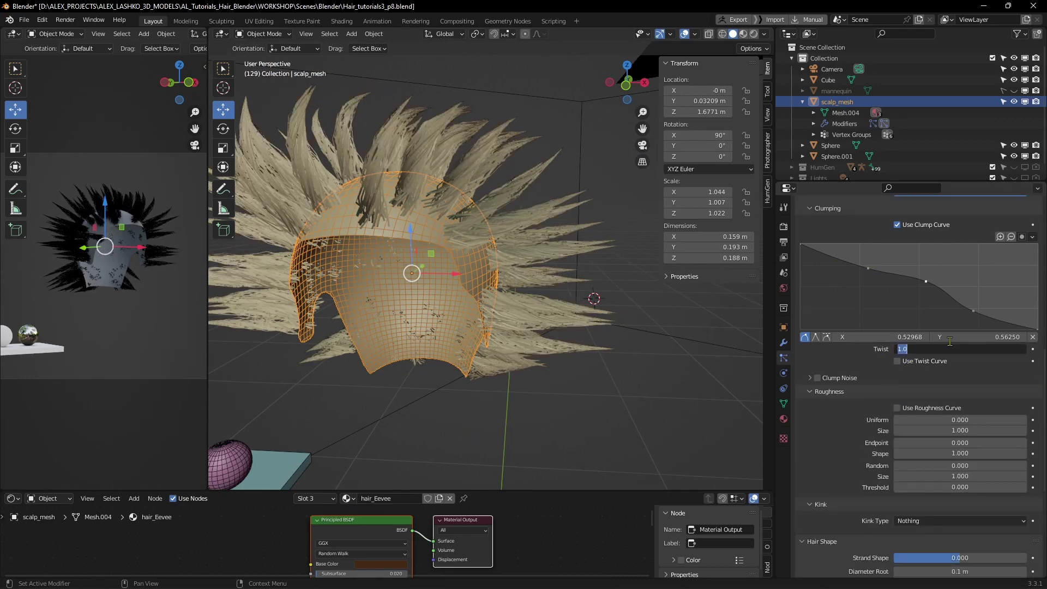
pyautogui.write('0')
pyautogui.press('Return')
pyautogui.scroll(-5, 873, 338)
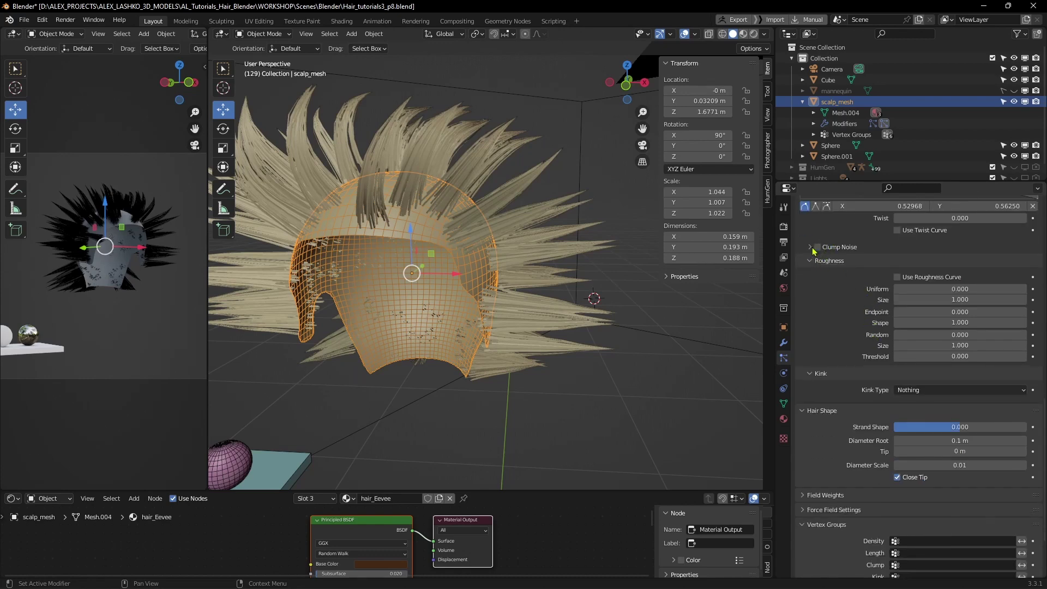
# Try out clump noise on the child hairs with its size left at default, and switch it off again.
pyautogui.click(816, 248)
pyautogui.click(810, 248)
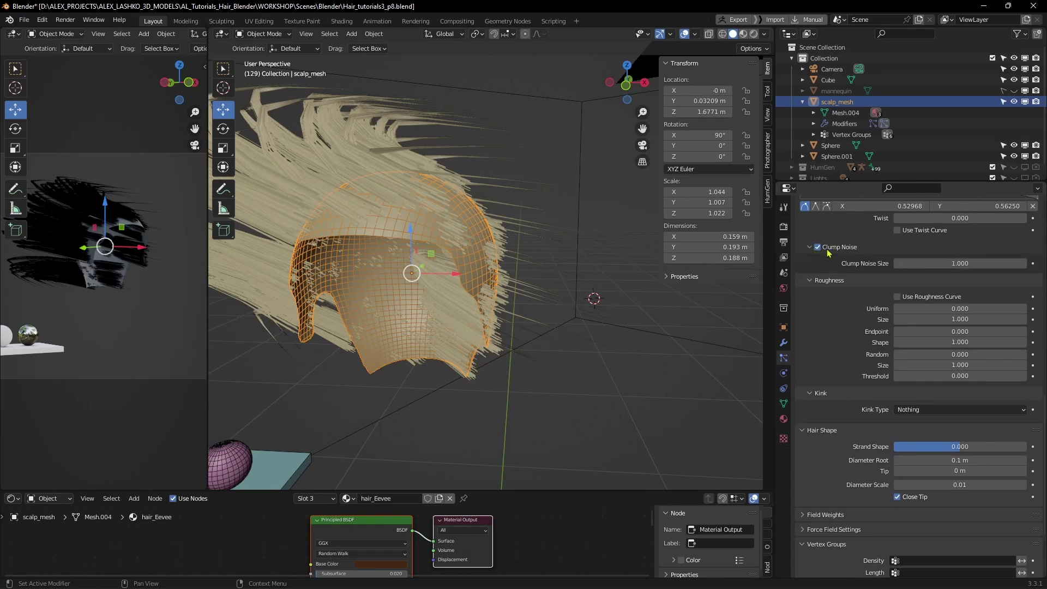
pyautogui.click(817, 247)
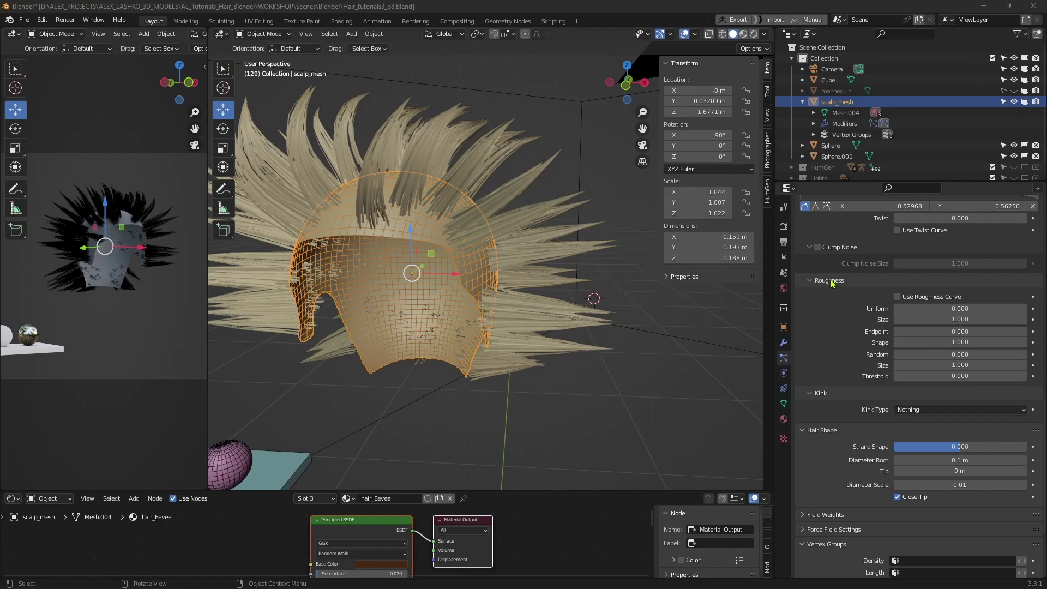
# Try out the roughness curve for the child hairs and switch it off again.
pyautogui.click(898, 298)
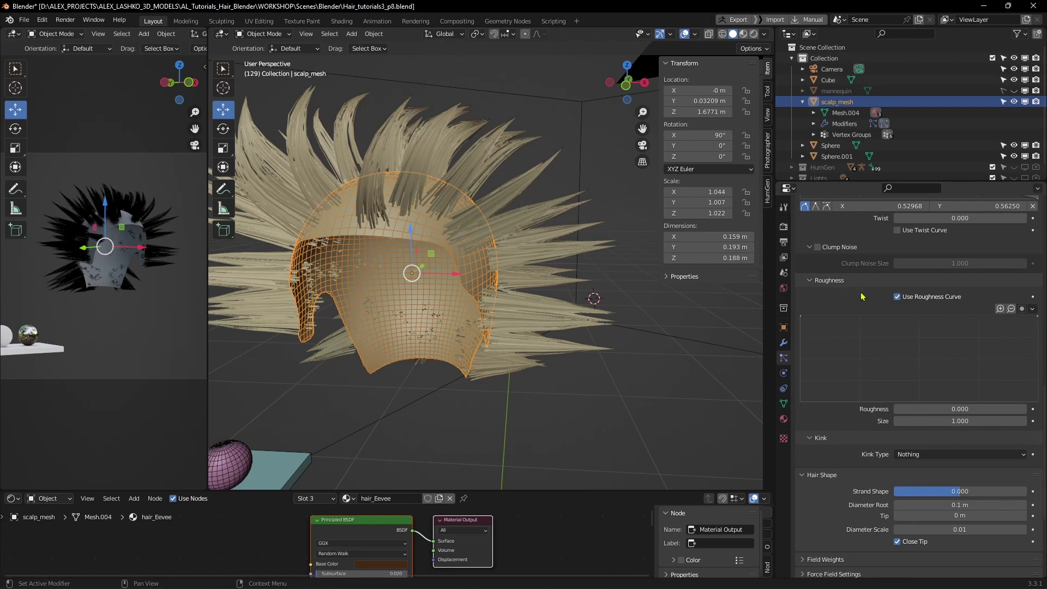
pyautogui.click(897, 298)
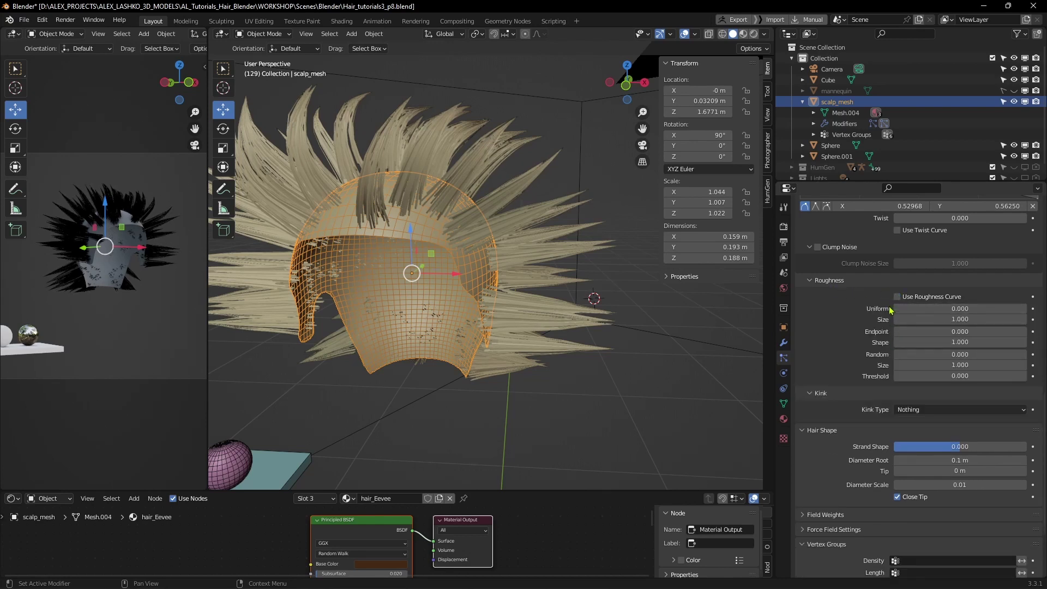
pyautogui.click(898, 297)
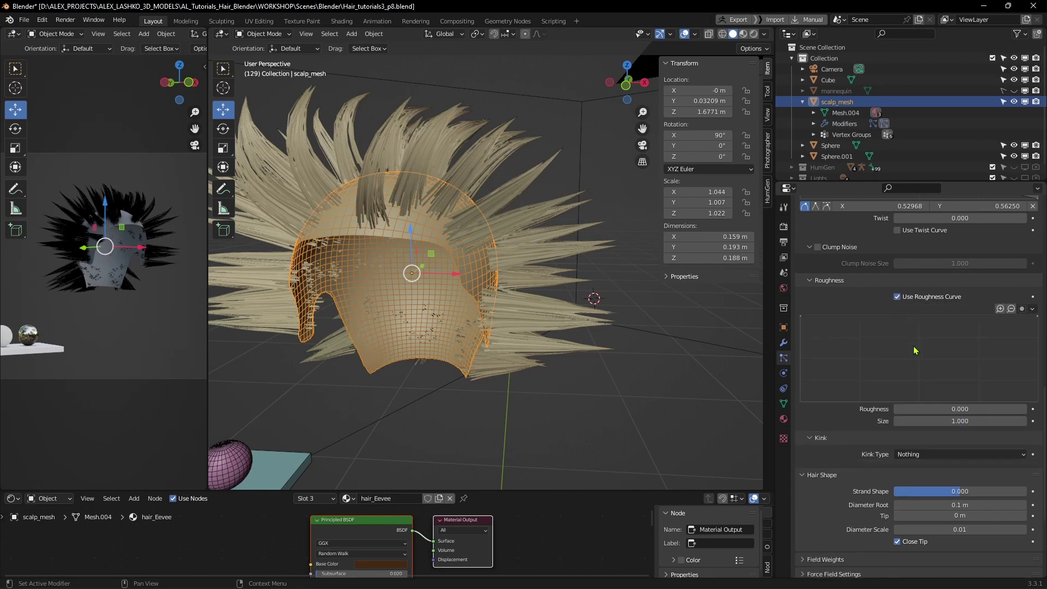
pyautogui.moveTo(1038, 317); pyautogui.dragTo(934, 310)
pyautogui.click(897, 297)
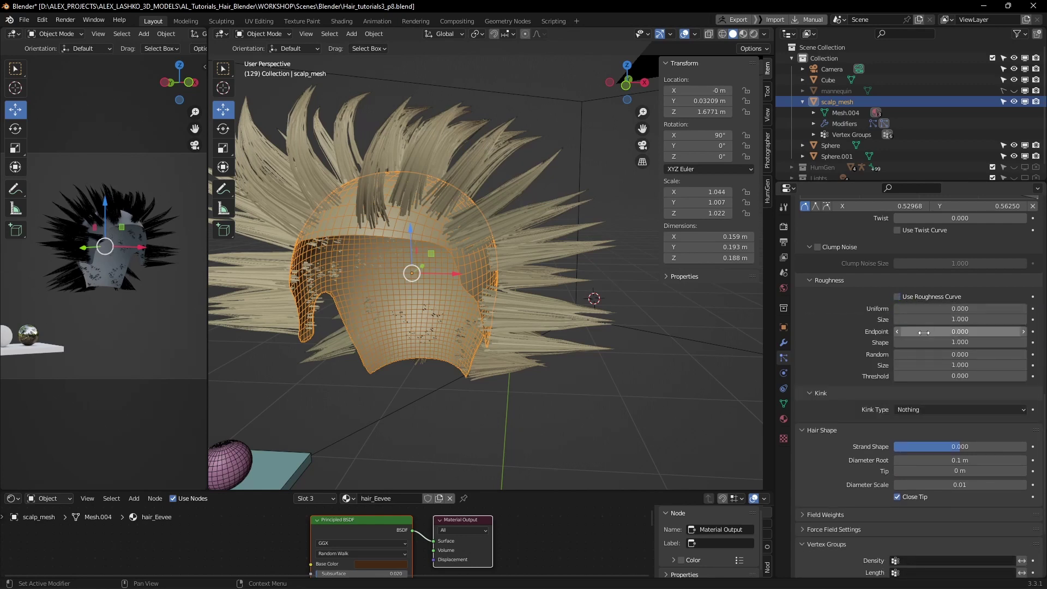
# Set the children's uniform roughness to 0.069 and its size to 0.029.
pyautogui.click(956, 309)
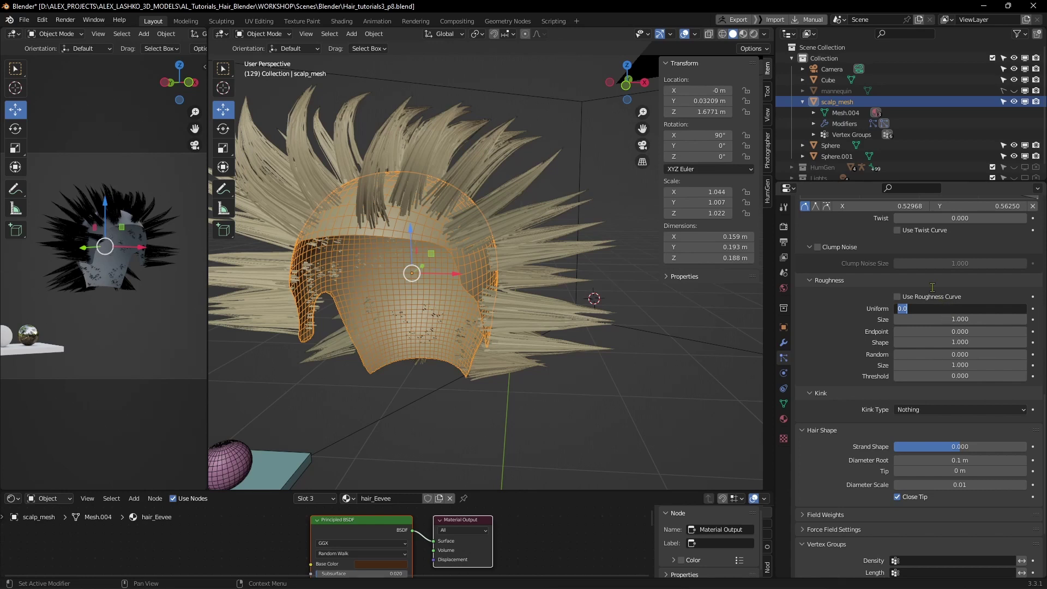
pyautogui.write('0.048')
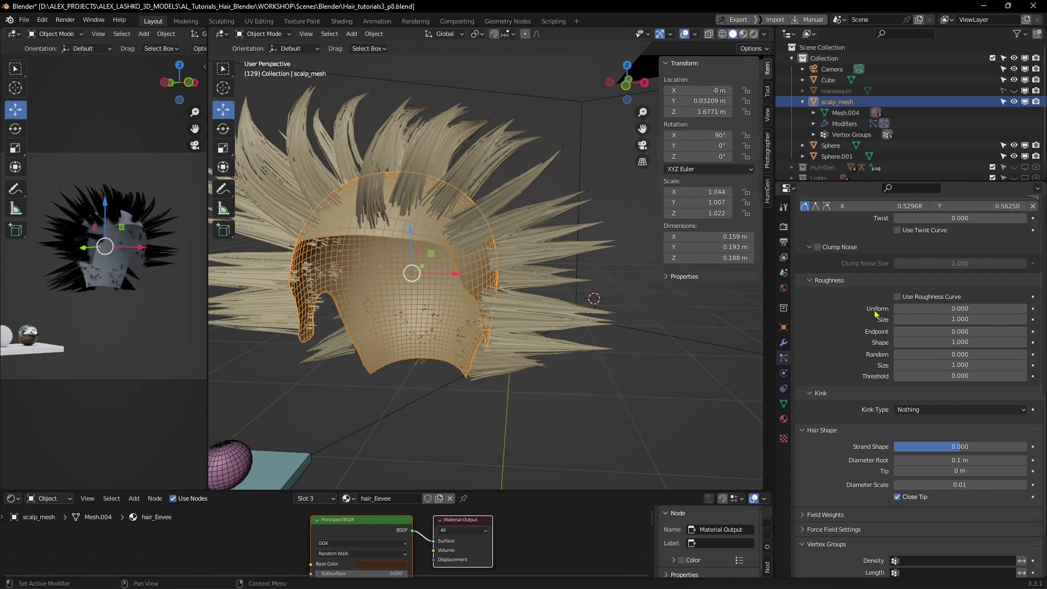
pyautogui.press('Return')
pyautogui.moveTo(977, 305); pyautogui.dragTo(444, 413)
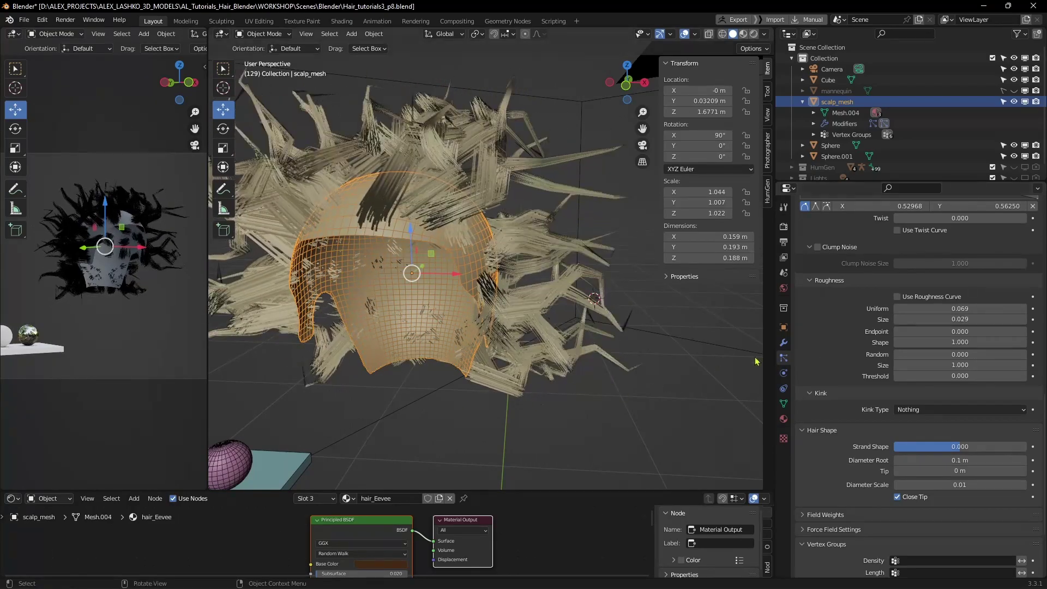
# Raise the hair's viewport strand steps to 5 and inspect the smoother strands around the scalp.
pyautogui.scroll(15, 951, 327)
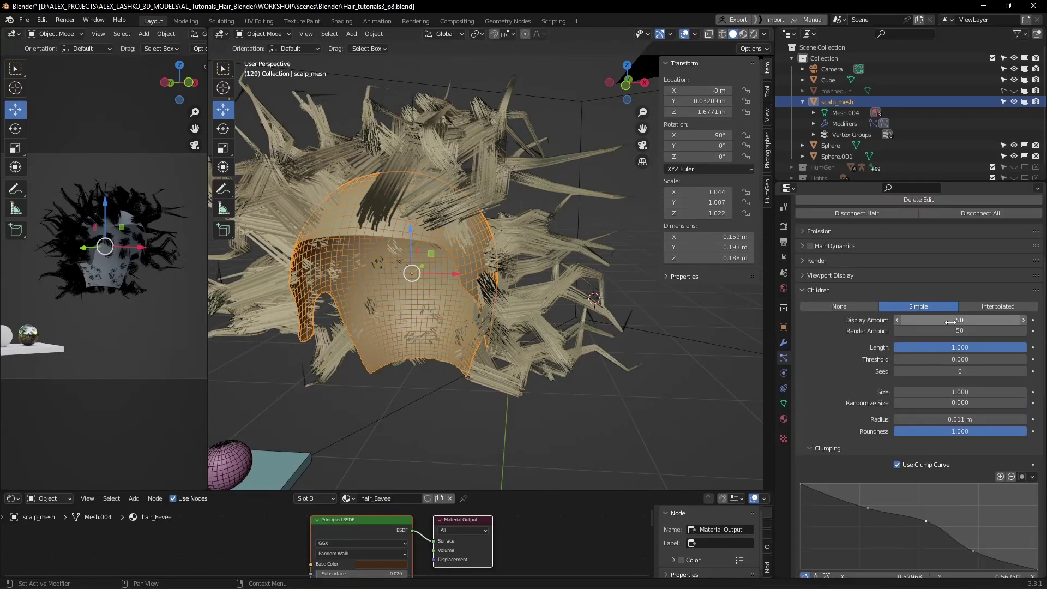
pyautogui.scroll(-6, 929, 386)
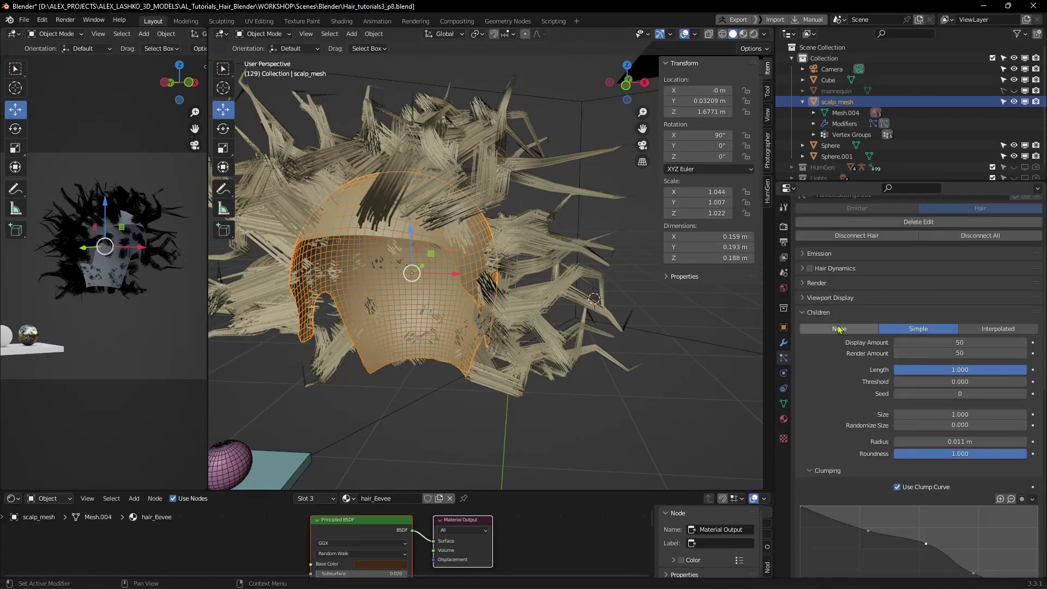
pyautogui.click(806, 314)
pyautogui.click(806, 299)
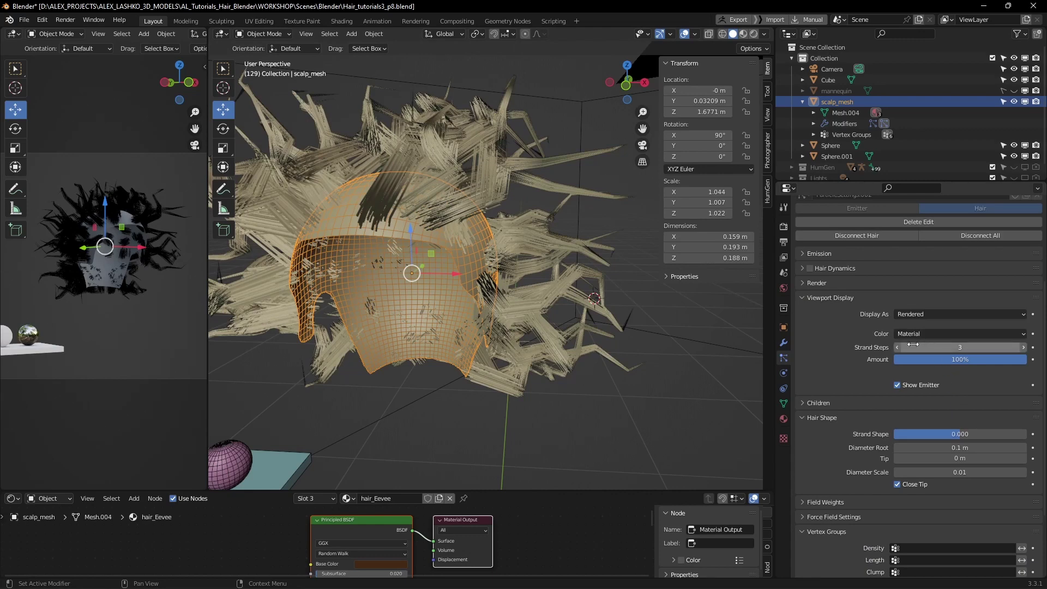
pyautogui.click(959, 347)
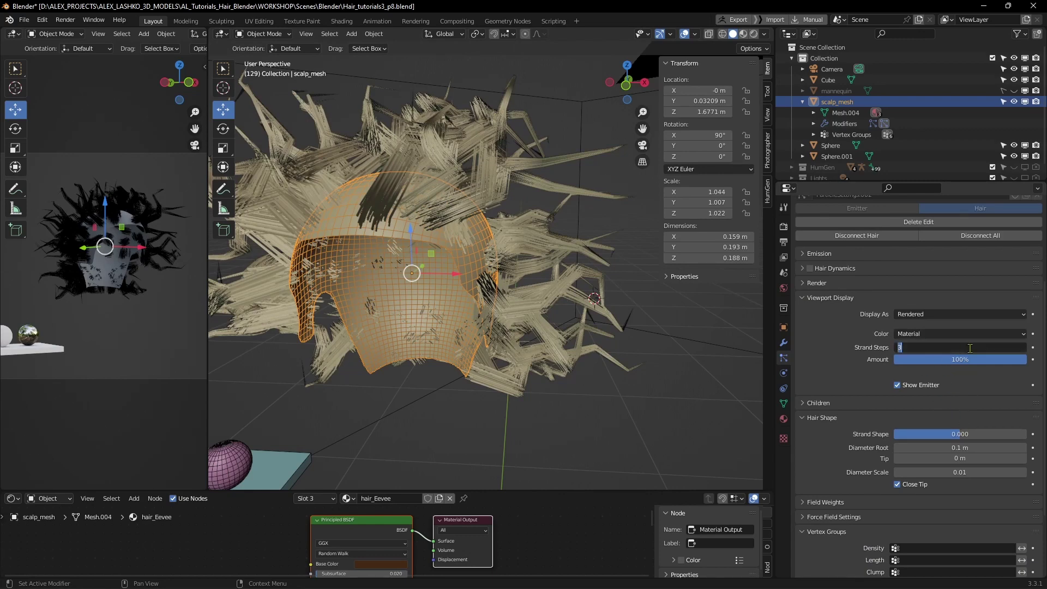
pyautogui.write('5')
pyautogui.press('Return')
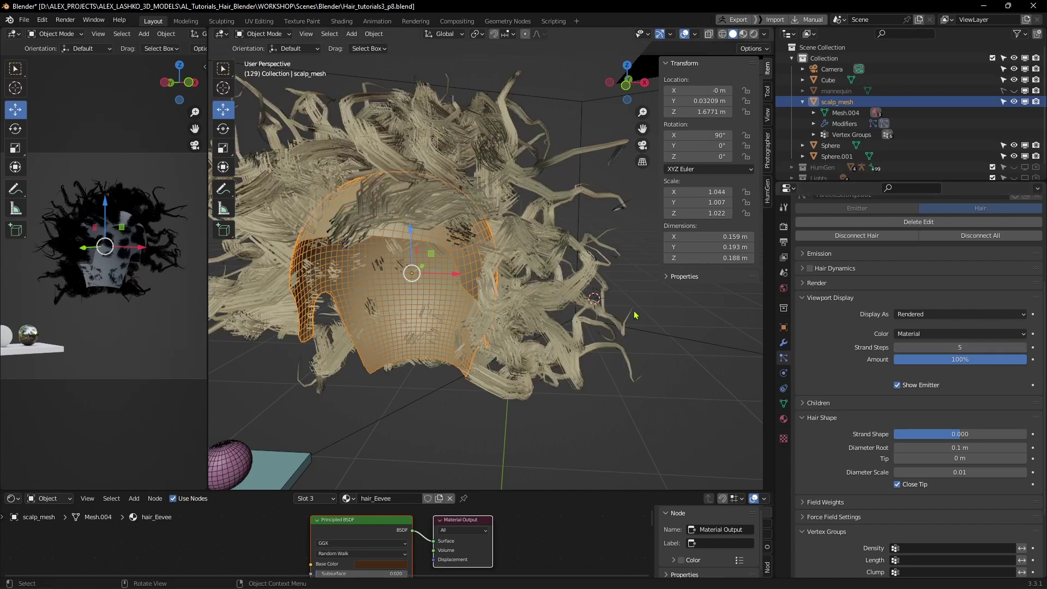
pyautogui.moveTo(599, 325); pyautogui.dragTo(543, 187, button='middle')
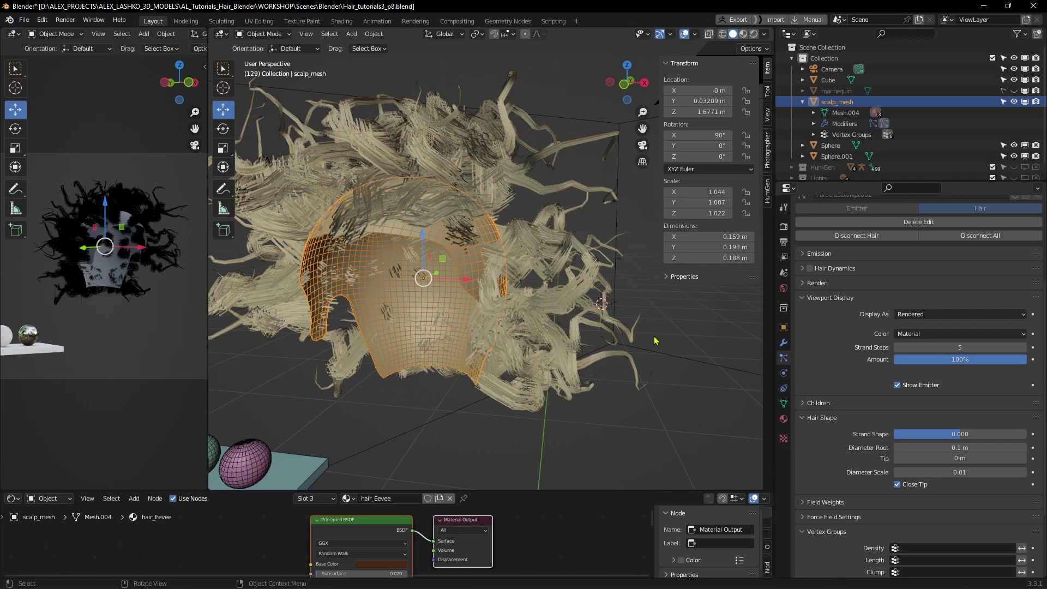
pyautogui.moveTo(547, 306); pyautogui.dragTo(435, 180, button='middle')
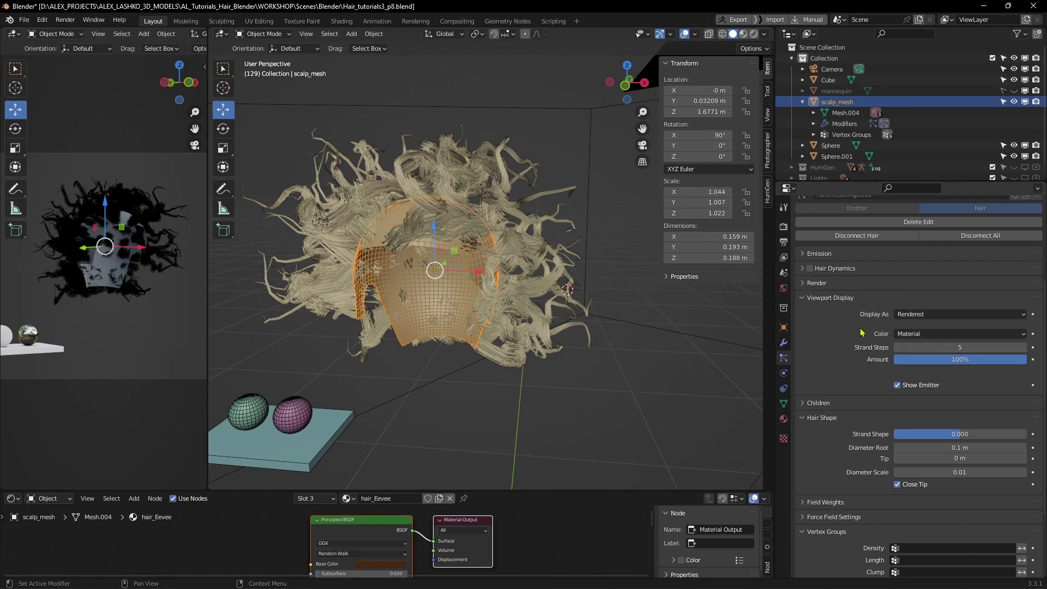
# Set the hair's render path steps to 5, matching the viewport strand steps.
pyautogui.click(805, 290)
pyautogui.doubleClick(960, 390)
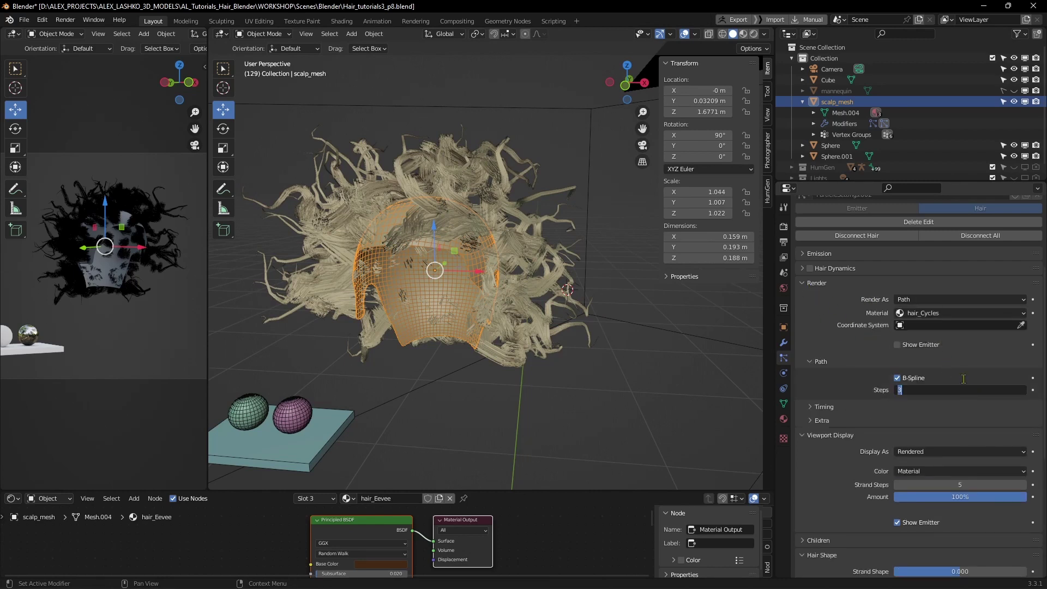
pyautogui.press('Return')
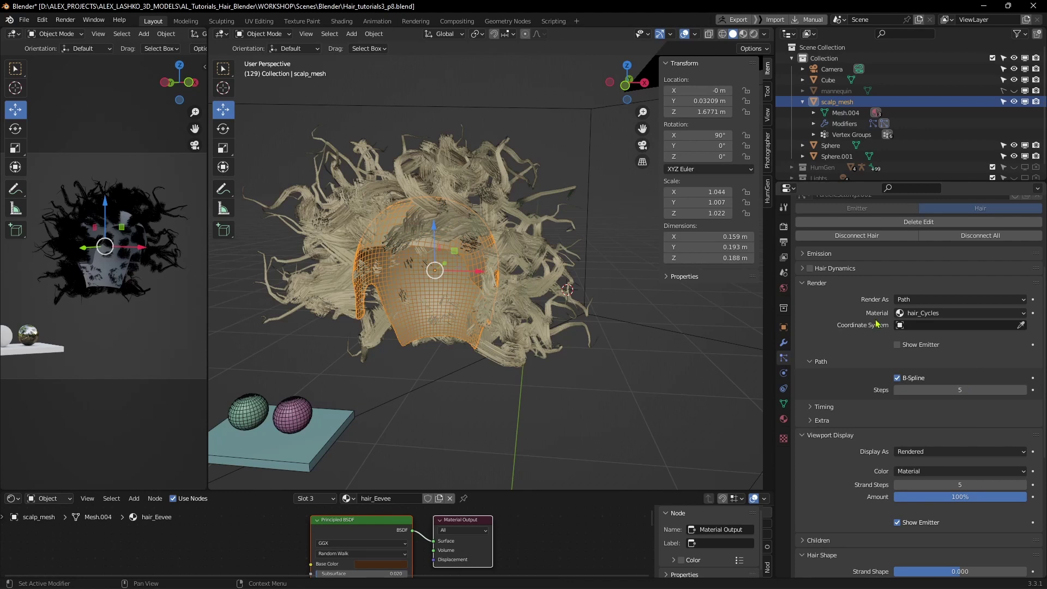
pyautogui.click(807, 285)
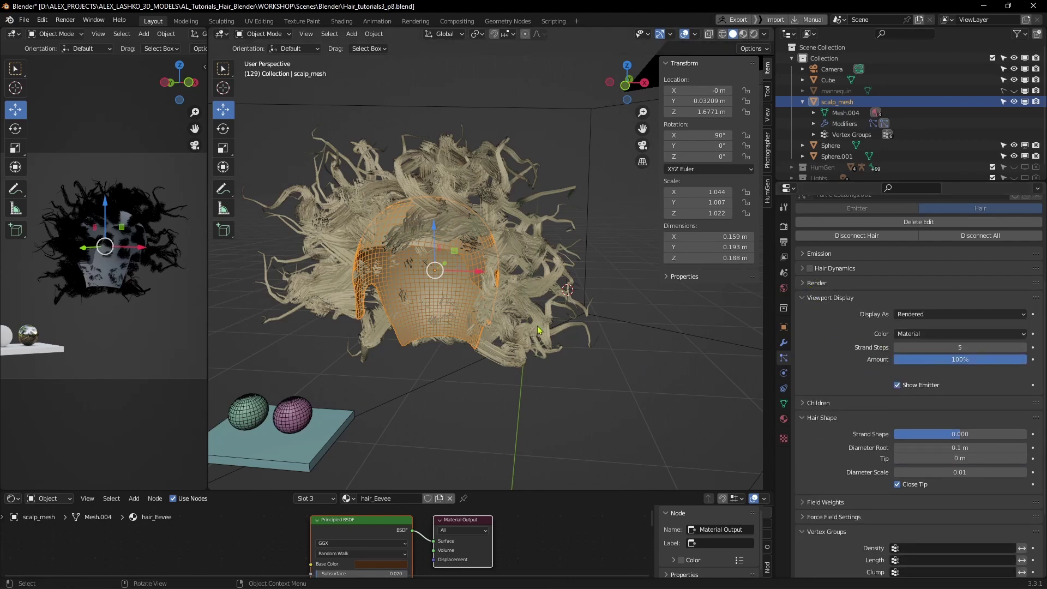
pyautogui.moveTo(515, 314)
pyautogui.mouseDown(button='middle')
pyautogui.moveTo(532, 331)
pyautogui.moveTo(513, 335)
pyautogui.mouseUp(button='middle')
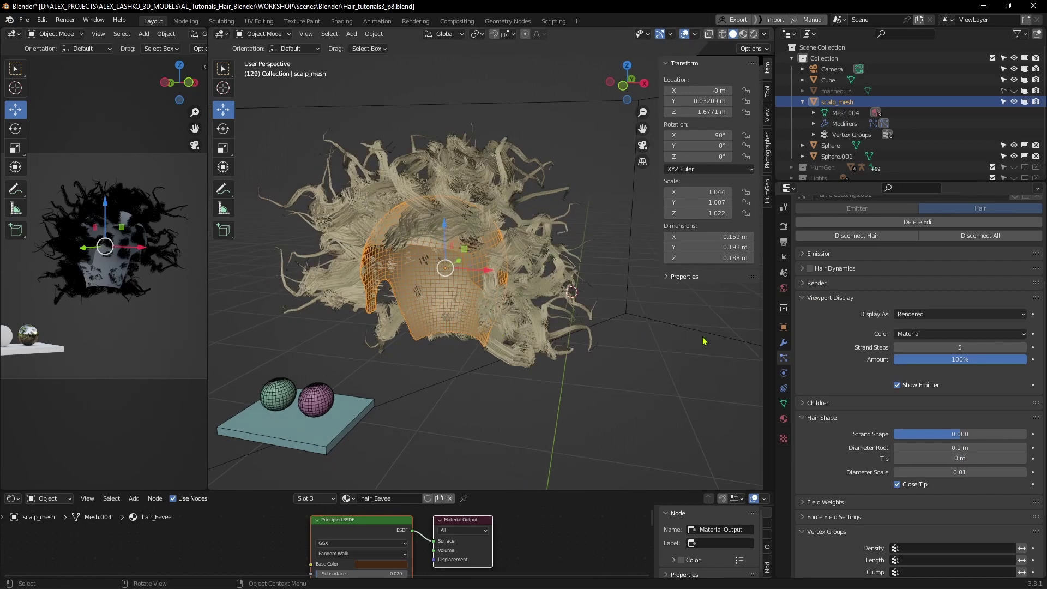
pyautogui.click(806, 283)
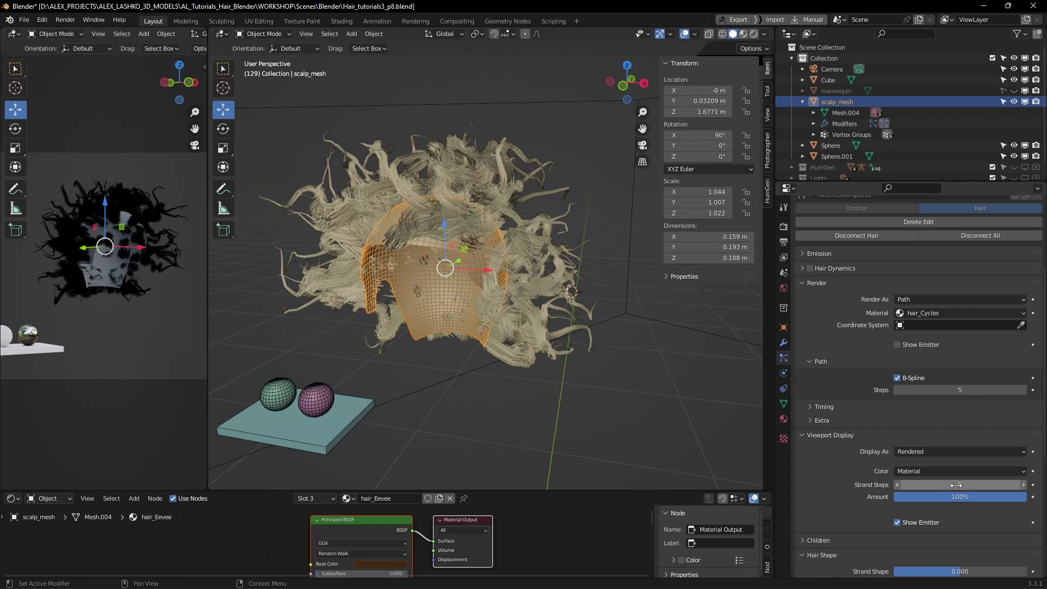
pyautogui.click(806, 285)
pyautogui.scroll(-4, 932, 404)
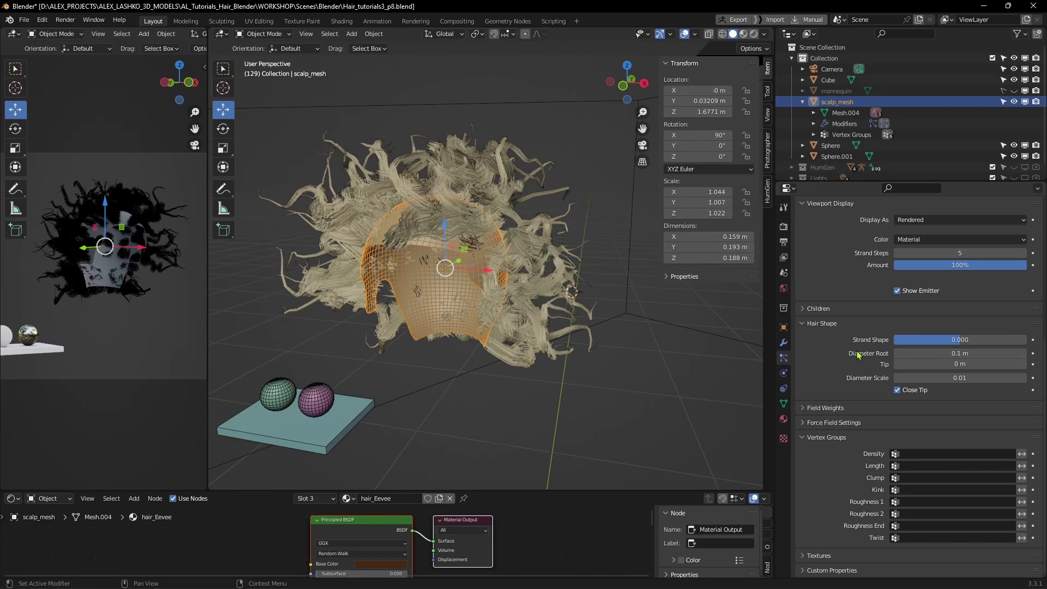
pyautogui.moveTo(566, 363); pyautogui.dragTo(578, 364, button='middle')
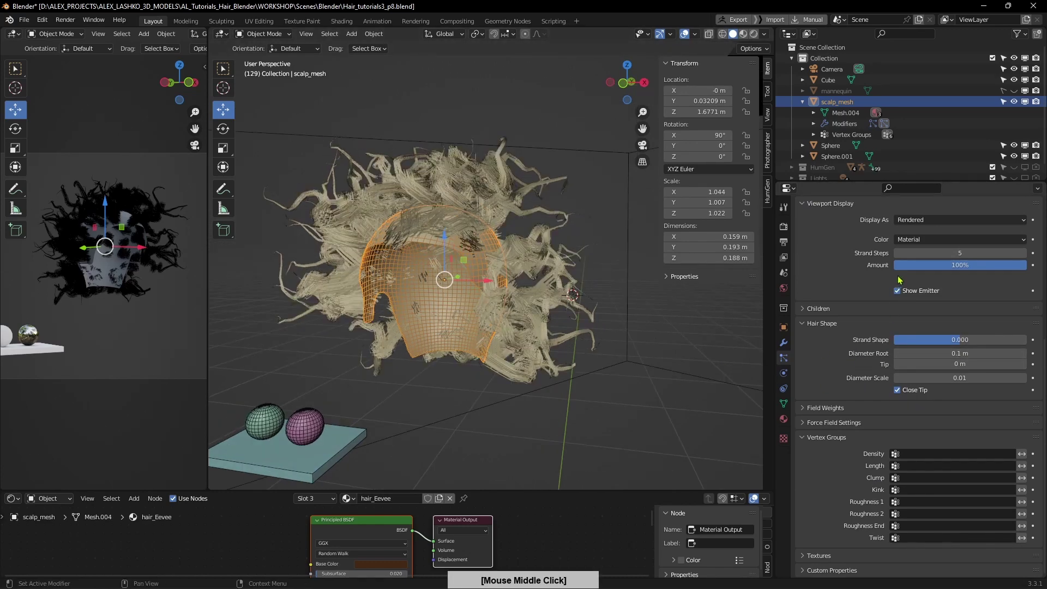
pyautogui.scroll(4, 899, 279)
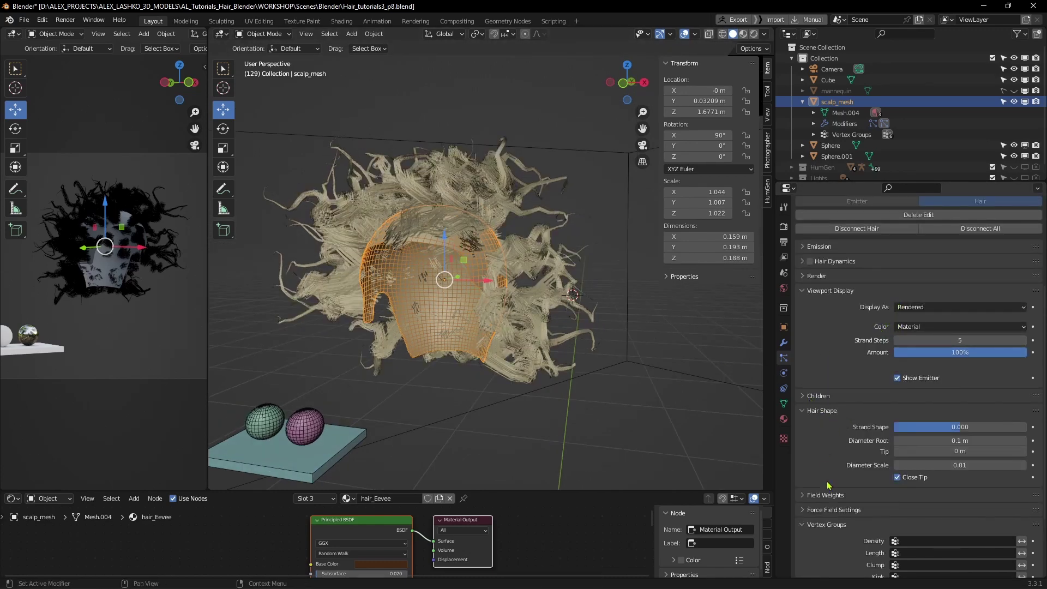
pyautogui.scroll(-4, 813, 414)
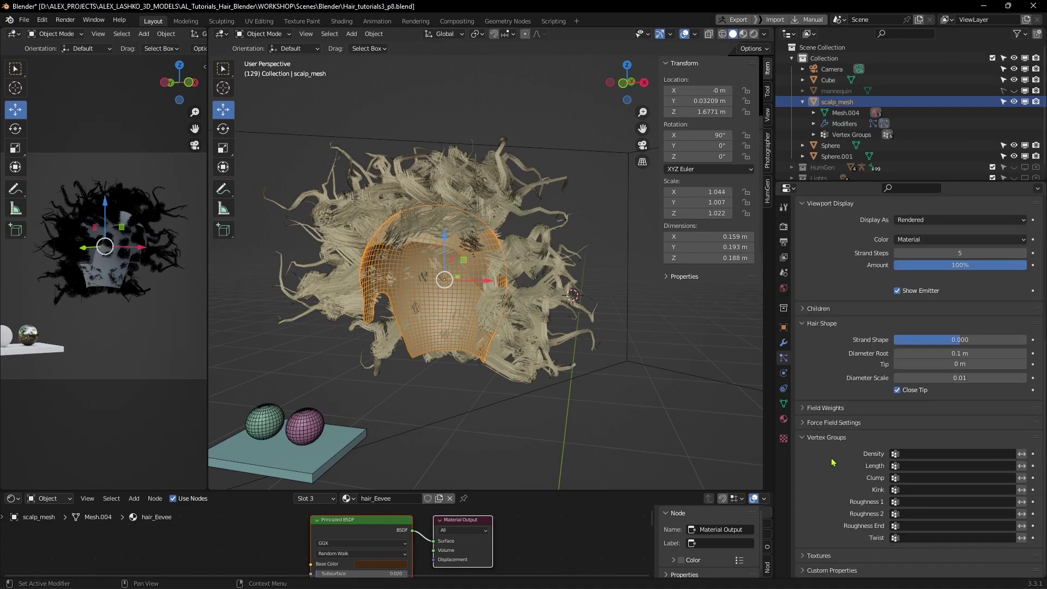
# Reduce the children's uniform roughness to 0.007 and set its size to 0.036.
pyautogui.click(811, 309)
pyautogui.scroll(-15, 898, 410)
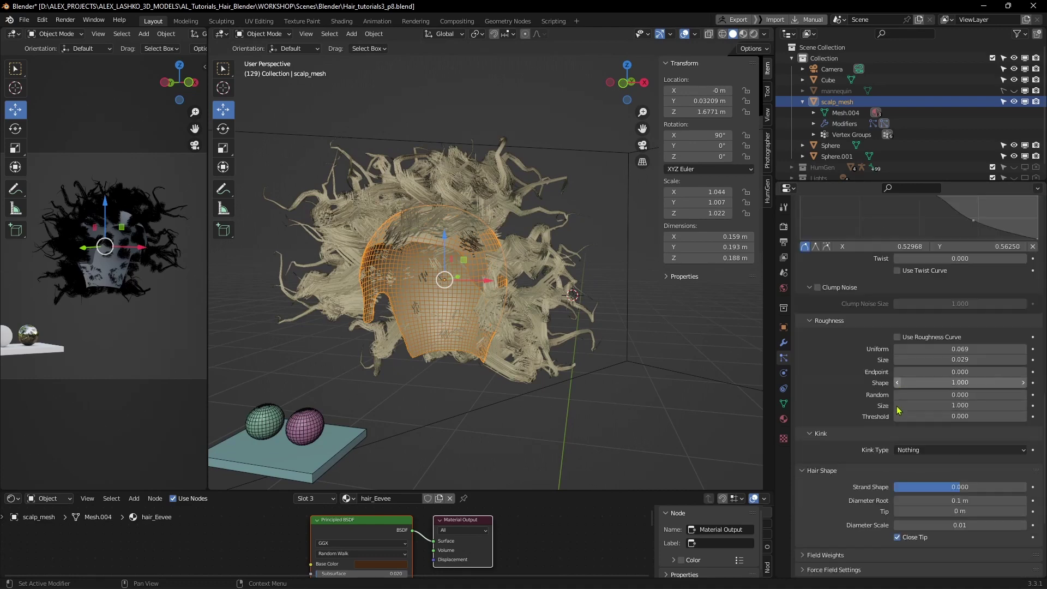
pyautogui.scroll(-2, 899, 410)
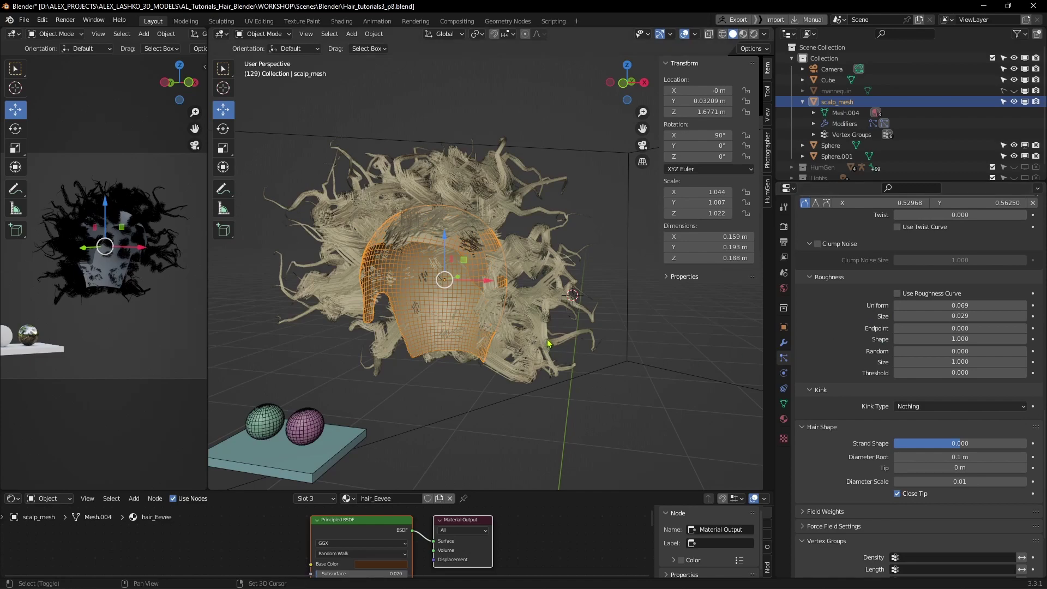
pyautogui.moveTo(548, 342); pyautogui.dragTo(534, 328, button='middle')
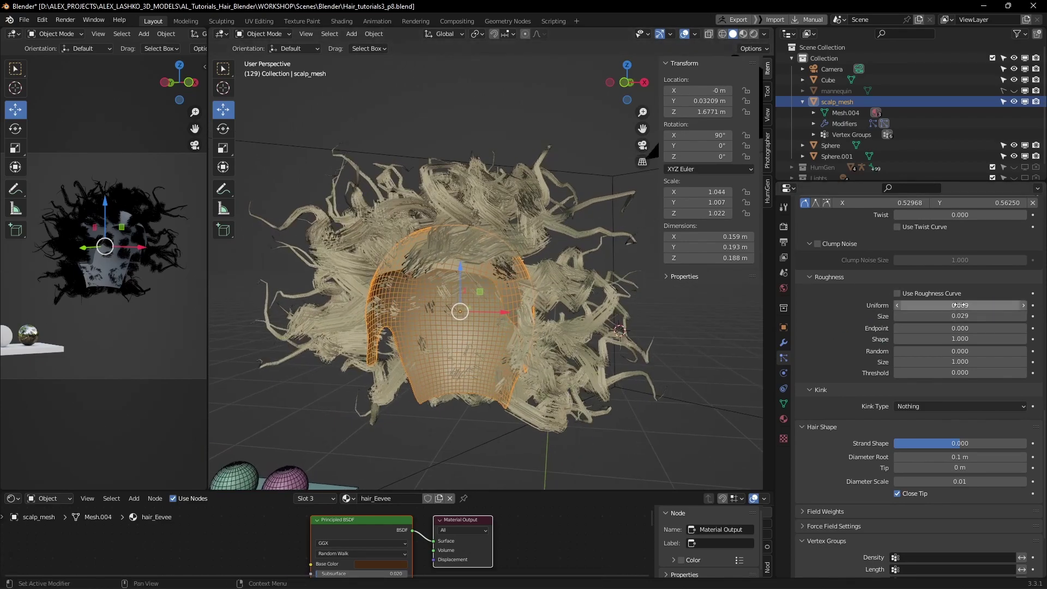
pyautogui.moveTo(961, 305)
pyautogui.mouseDown()
pyautogui.moveTo(923, 311)
pyautogui.moveTo(957, 316)
pyautogui.moveTo(950, 305)
pyautogui.mouseUp()
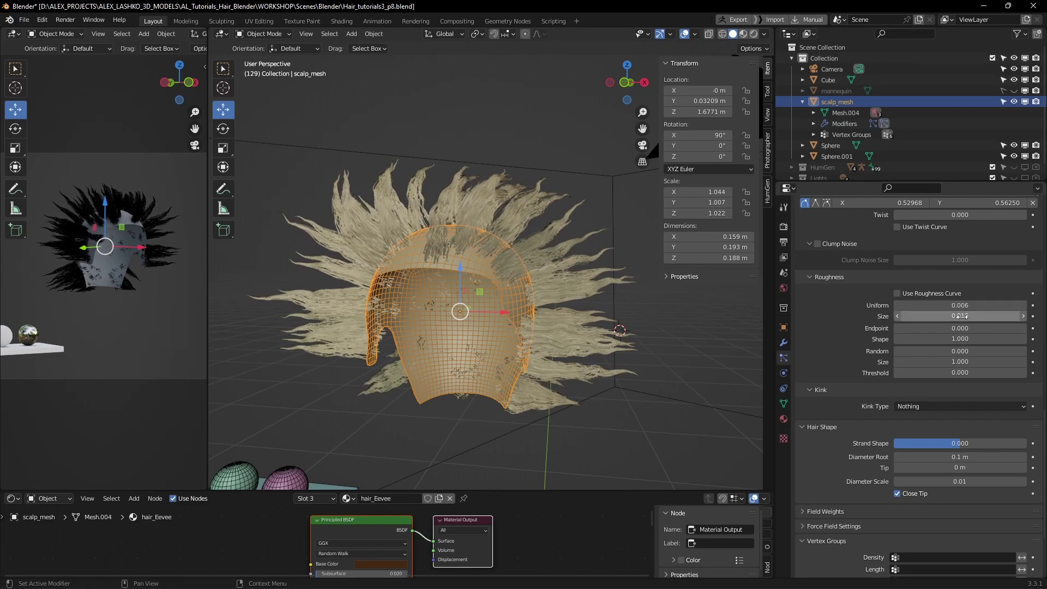
pyautogui.moveTo(961, 315); pyautogui.dragTo(950, 317)
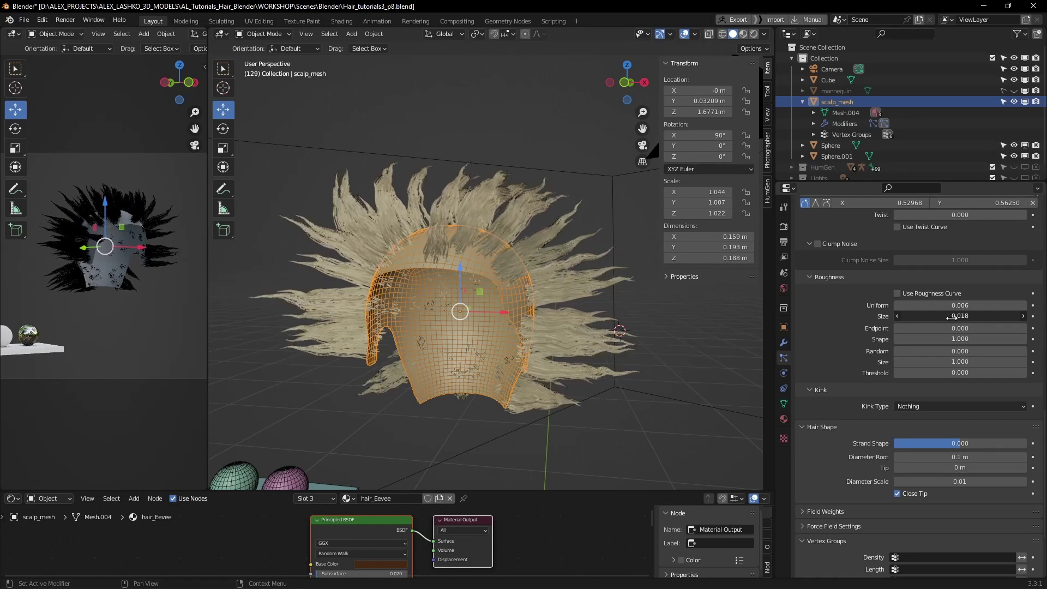
pyautogui.moveTo(947, 318)
pyautogui.mouseDown()
pyautogui.moveTo(960, 316)
pyautogui.moveTo(959, 306)
pyautogui.mouseUp()
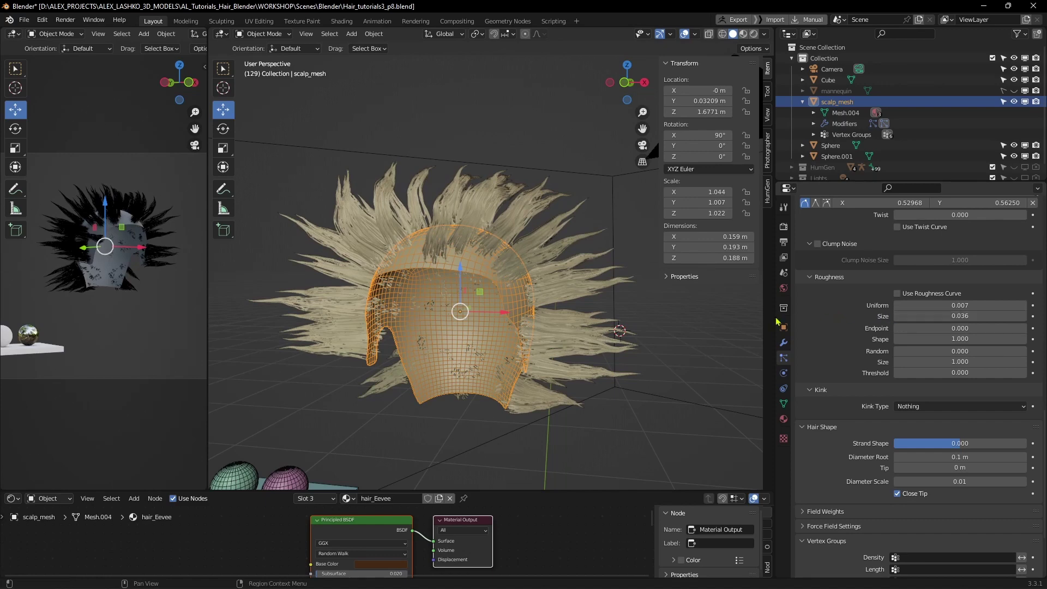
# Set the children's endpoint roughness to 0.010 with a shape of 9.200, and inspect the strand tips.
pyautogui.scroll(-3, 914, 330)
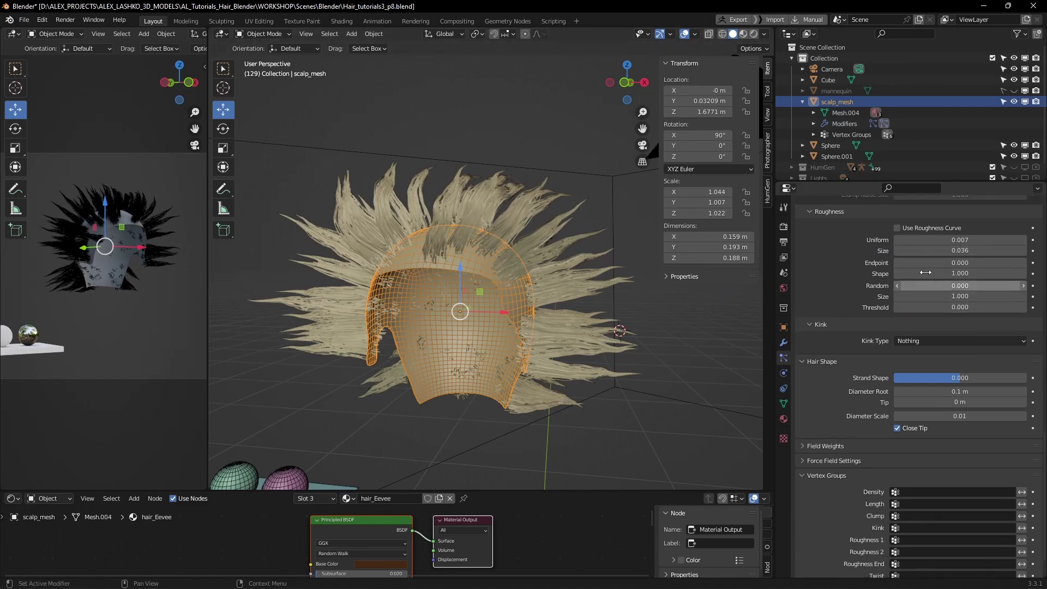
pyautogui.keyDown('shift'); pyautogui.moveTo(592, 307); pyautogui.dragTo(591, 349, button='middle'); pyautogui.keyUp('shift')
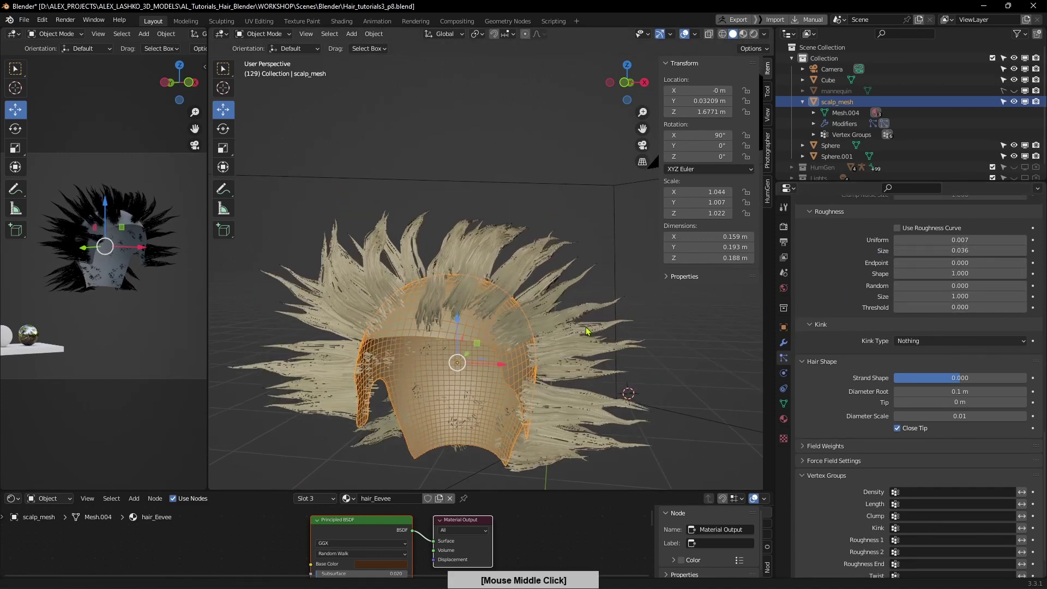
pyautogui.scroll(1, 590, 349)
pyautogui.moveTo(955, 263); pyautogui.dragTo(970, 274)
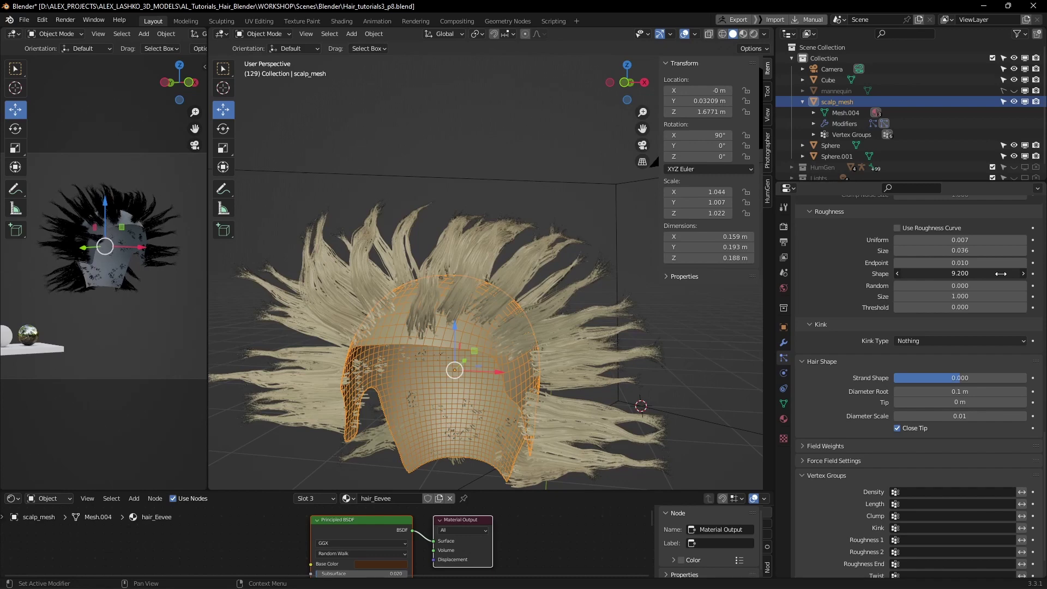
pyautogui.moveTo(627, 305); pyautogui.dragTo(649, 306, button='middle')
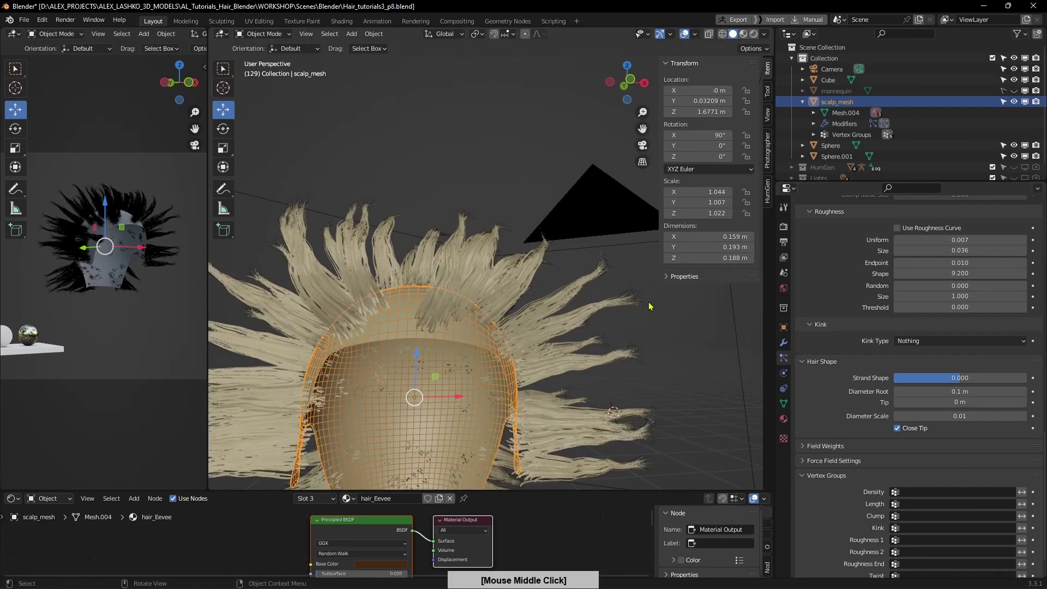
# Compare the children's endpoint roughness shape at 0.000 and 10.000 around the scalp, and save the file.
pyautogui.moveTo(959, 273); pyautogui.dragTo(913, 275)
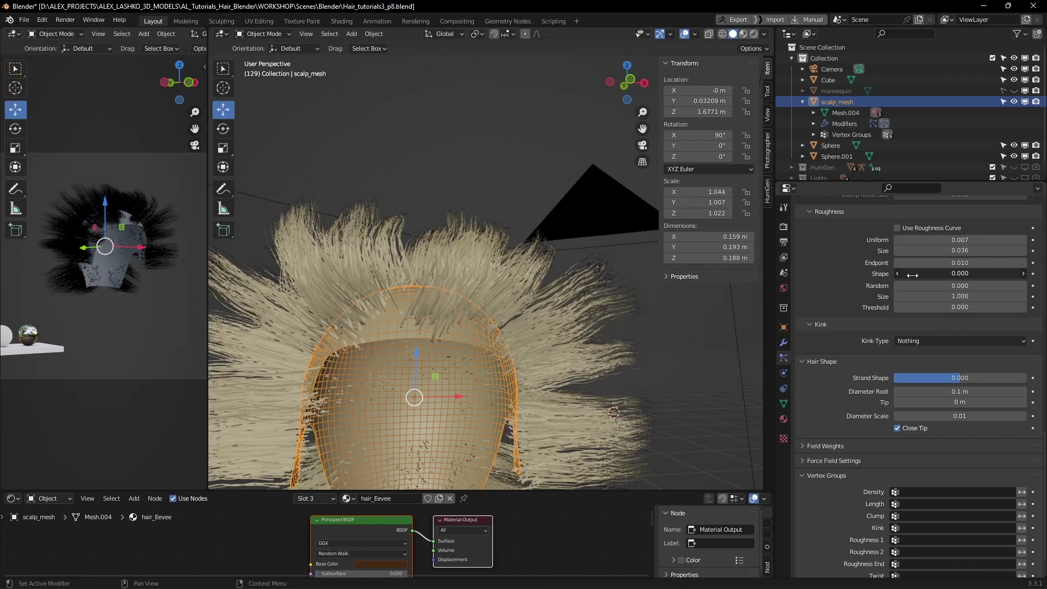
pyautogui.moveTo(507, 357); pyautogui.dragTo(478, 338, button='middle')
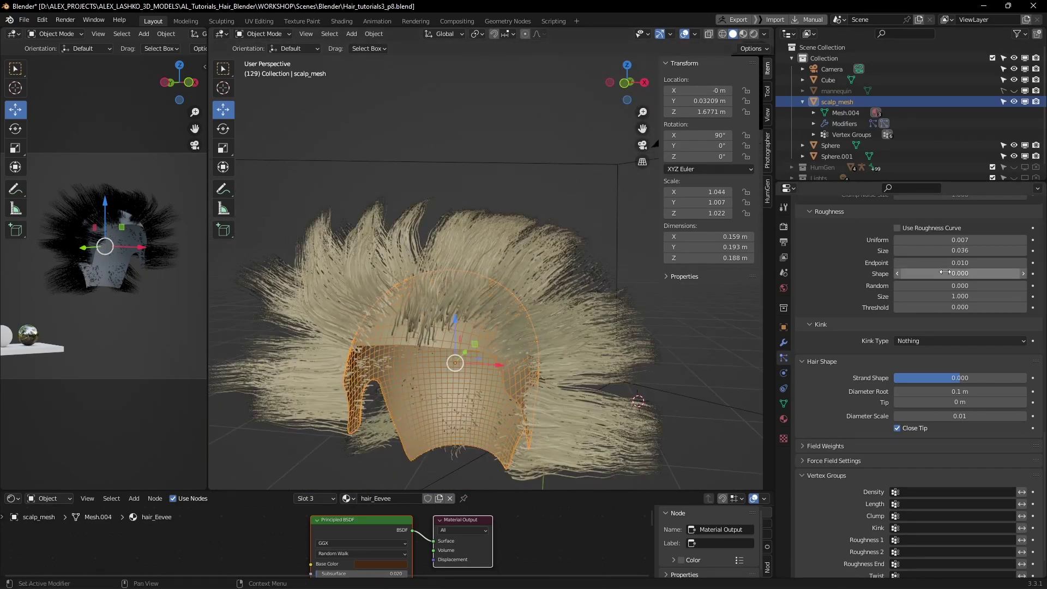
pyautogui.moveTo(946, 272); pyautogui.dragTo(1012, 277)
pyautogui.moveTo(622, 341); pyautogui.dragTo(630, 274, button='middle')
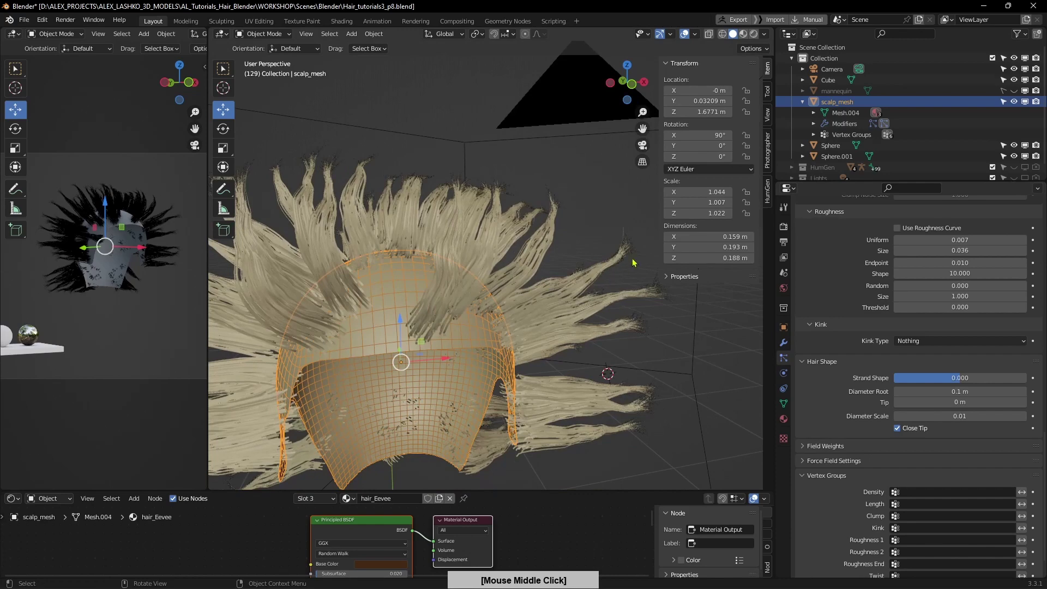
pyautogui.moveTo(624, 317); pyautogui.dragTo(594, 322, button='middle')
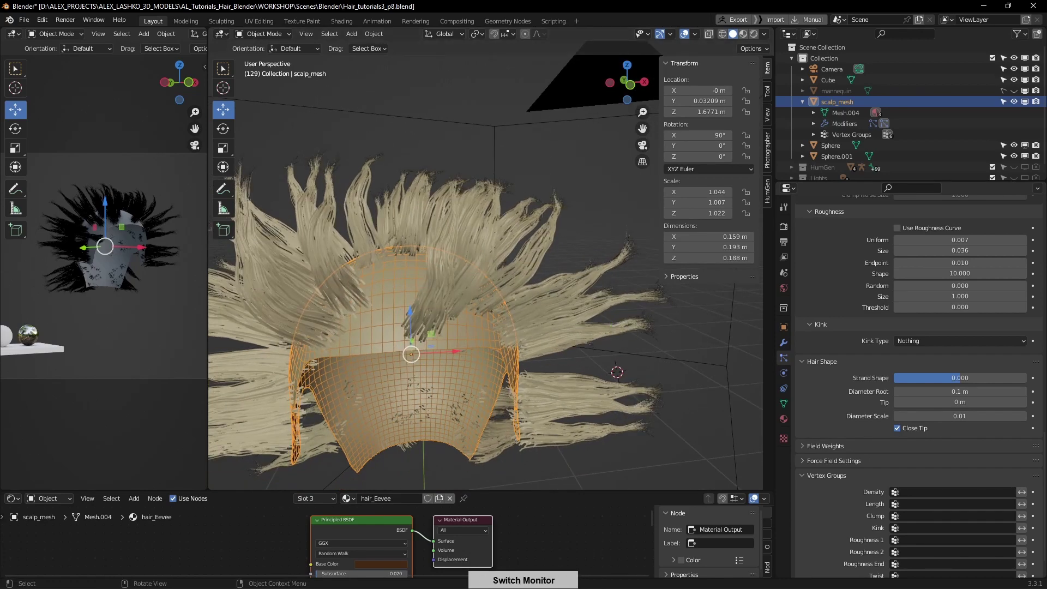
pyautogui.hotkey('ctrl', 's')
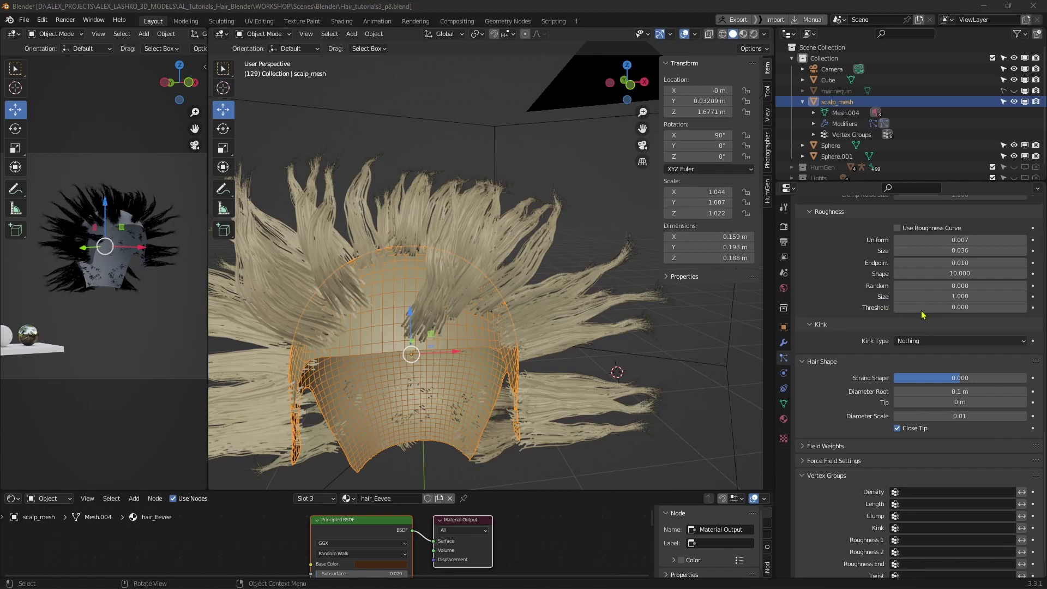
# Reset the children's uniform roughness to 0 with size 1, and endpoint roughness to 0 with shape 1.
pyautogui.click(961, 285)
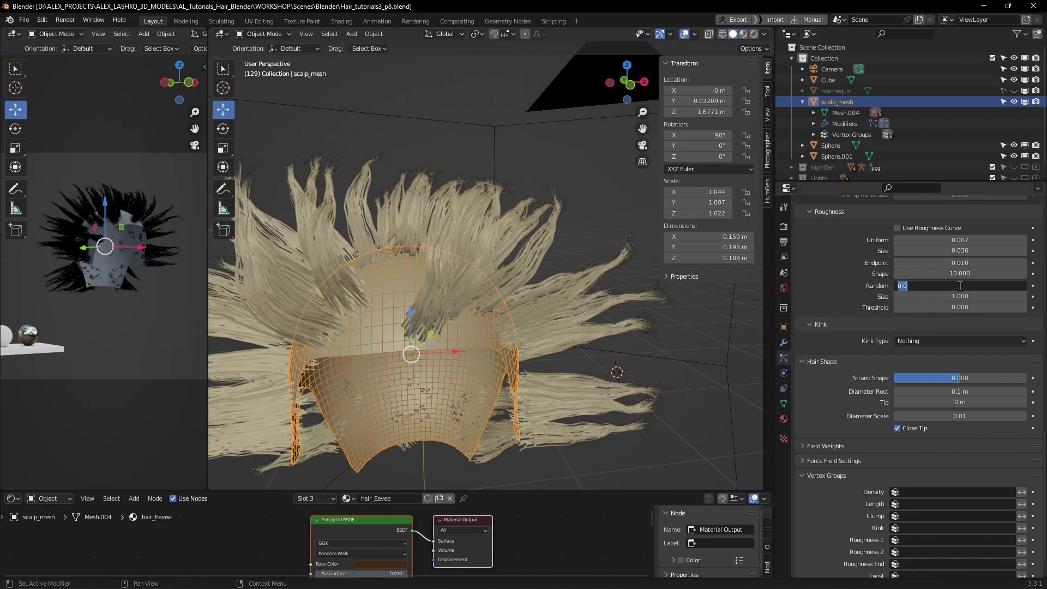
pyautogui.click(963, 240)
pyautogui.click(965, 240)
pyautogui.write('0')
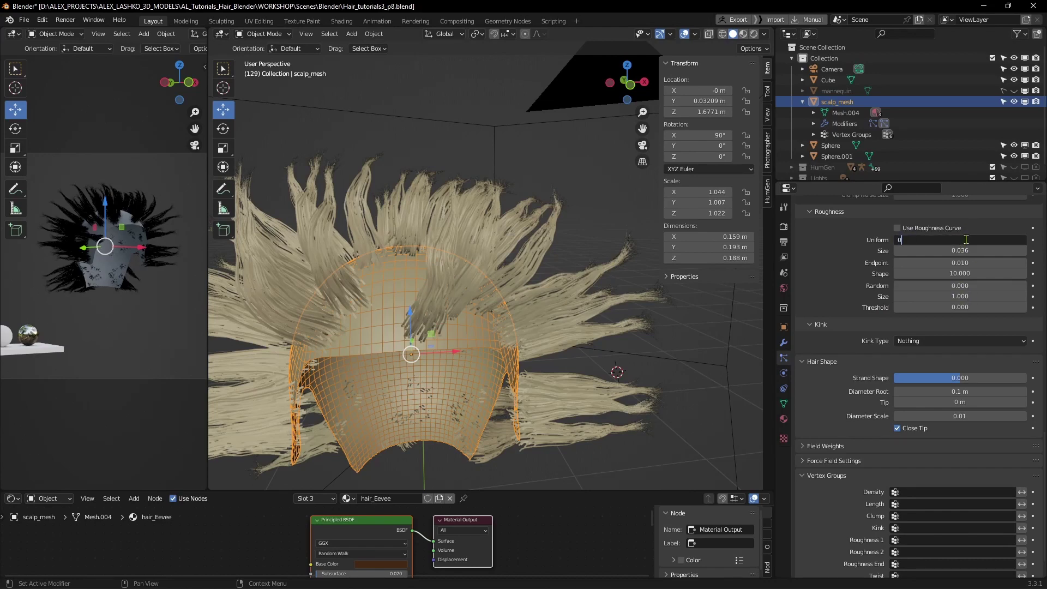
pyautogui.press('Tab')
pyautogui.write('1')
pyautogui.press('Tab')
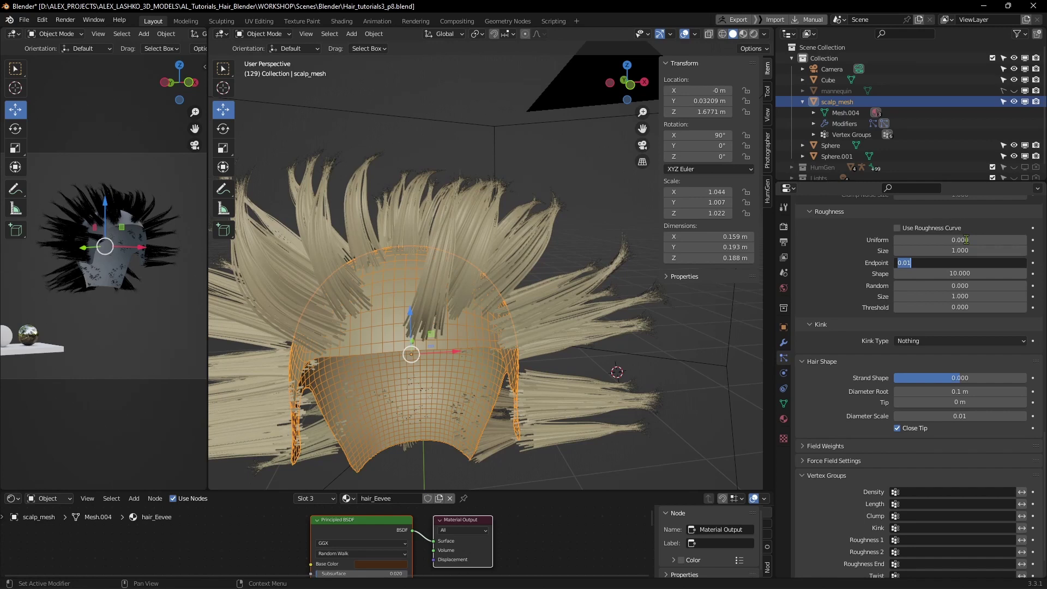
pyautogui.write('0')
pyautogui.press('Tab')
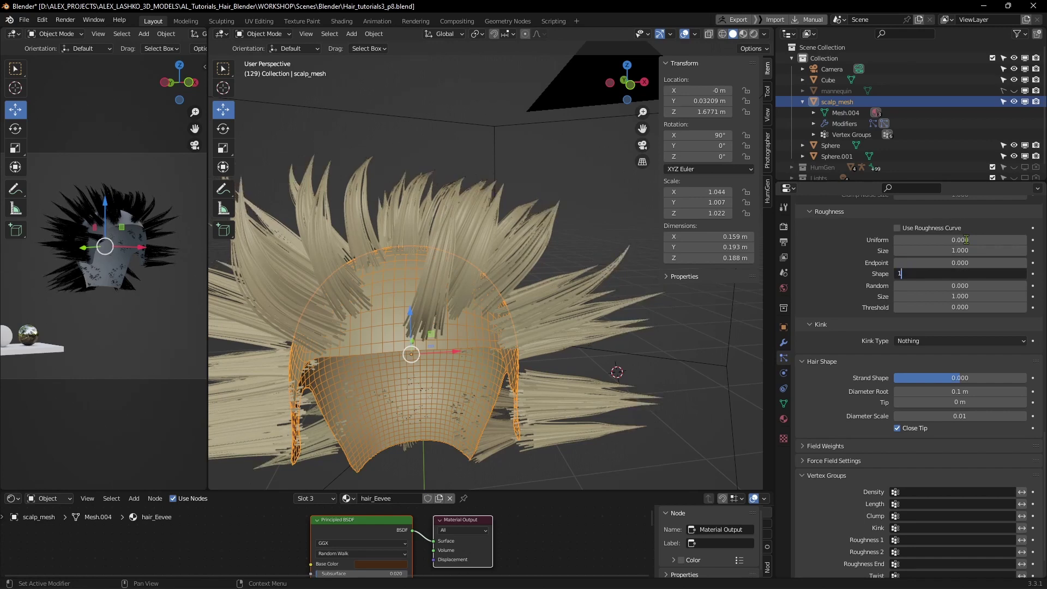
pyautogui.write('1')
pyautogui.press('Return')
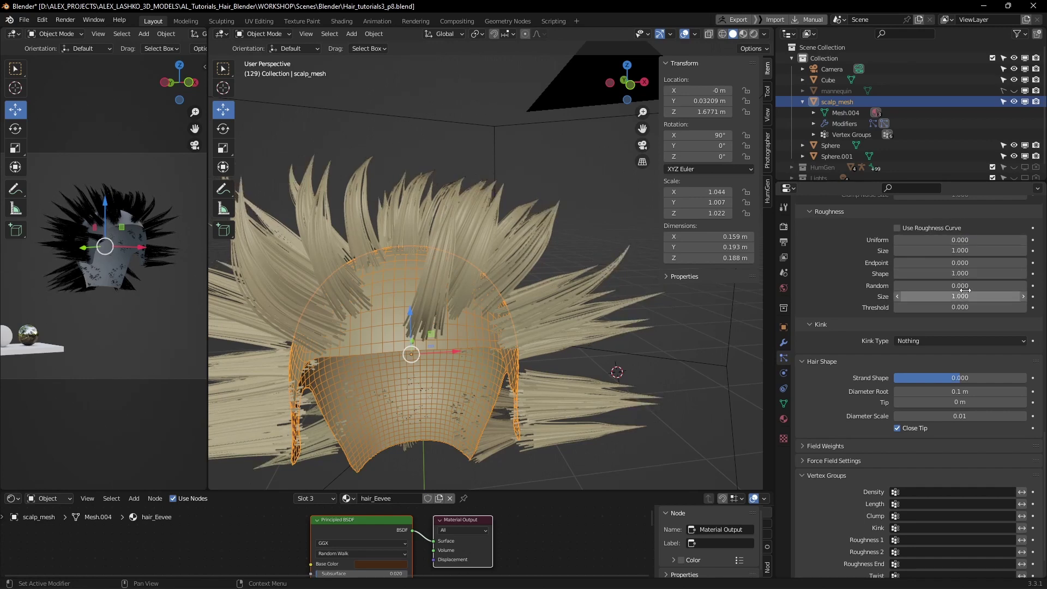
# Try a random roughness of 0.031 with a size of 1.632 on the hair children.
pyautogui.moveTo(960, 285)
pyautogui.mouseDown()
pyautogui.moveTo(988, 286)
pyautogui.moveTo(979, 286)
pyautogui.mouseUp()
pyautogui.moveTo(575, 341); pyautogui.dragTo(537, 331, button='middle')
pyautogui.moveTo(961, 296); pyautogui.dragTo(945, 296)
pyautogui.moveTo(623, 325); pyautogui.dragTo(350, 275, button='middle')
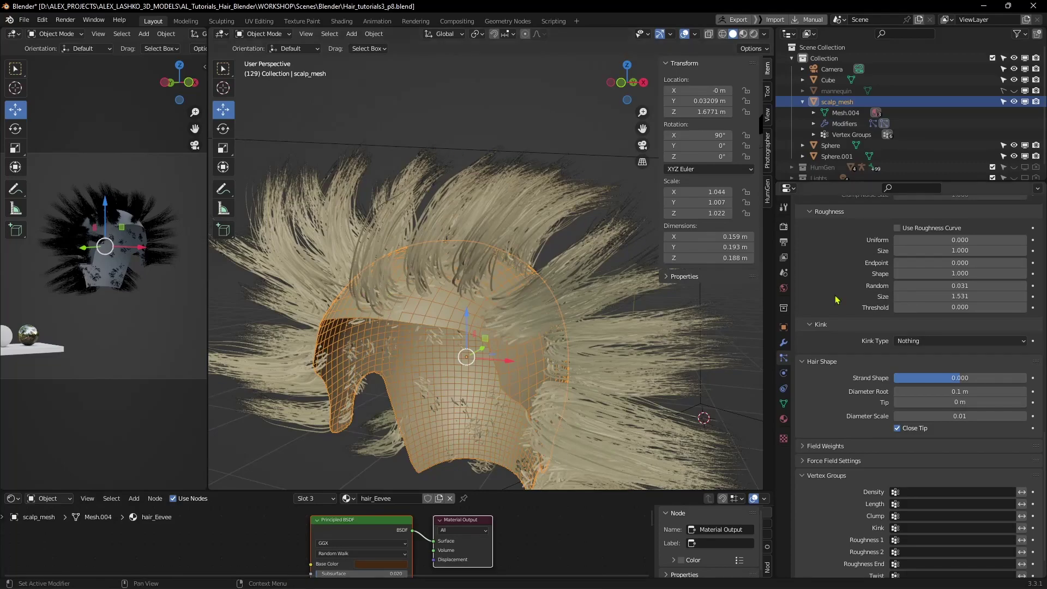
pyautogui.moveTo(976, 297); pyautogui.dragTo(1010, 335)
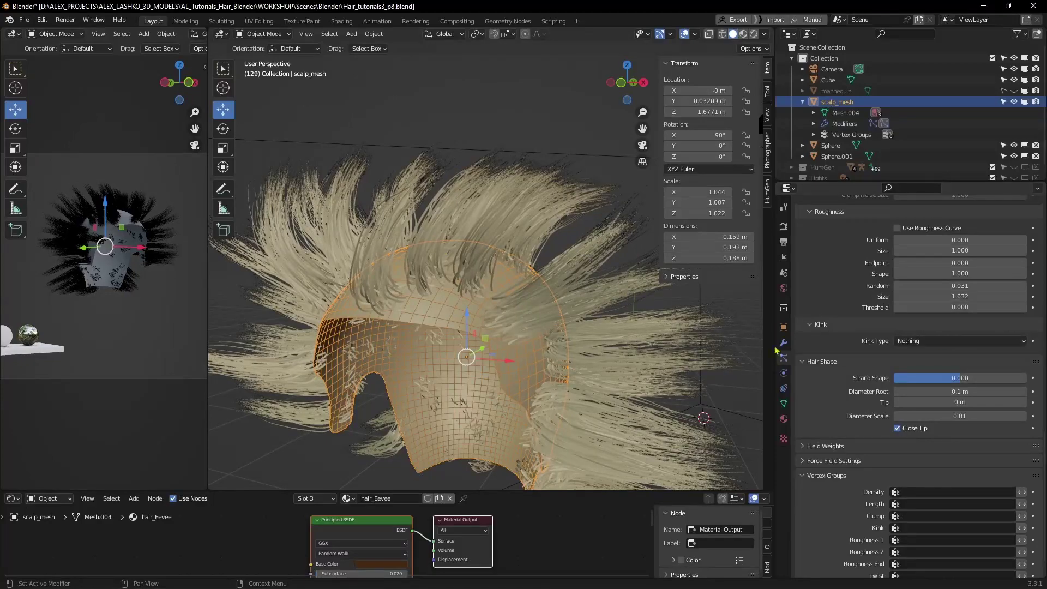
# Set the children's random roughness to 0.025, its size to 1.715 and its threshold to 0.435.
pyautogui.moveTo(730, 335); pyautogui.dragTo(749, 332, button='middle')
pyautogui.moveTo(942, 310); pyautogui.dragTo(990, 311)
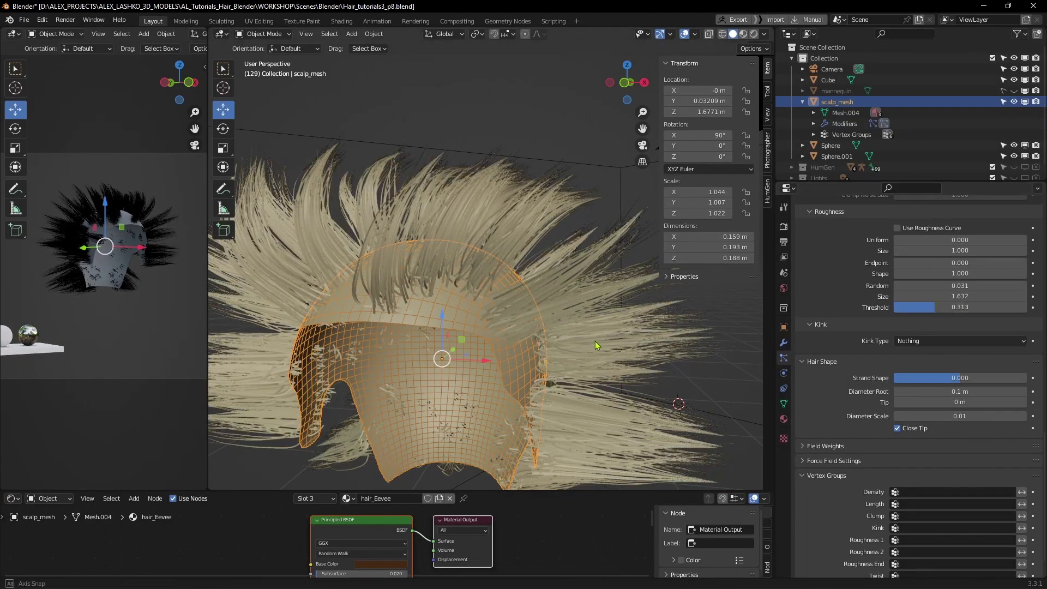
pyautogui.moveTo(595, 341)
pyautogui.mouseDown(button='middle')
pyautogui.moveTo(578, 342)
pyautogui.moveTo(639, 331)
pyautogui.moveTo(630, 326)
pyautogui.moveTo(627, 350)
pyautogui.moveTo(566, 306)
pyautogui.moveTo(528, 318)
pyautogui.moveTo(583, 322)
pyautogui.moveTo(567, 306)
pyautogui.moveTo(571, 274)
pyautogui.moveTo(584, 329)
pyautogui.mouseUp(button='middle')
pyautogui.moveTo(530, 289); pyautogui.dragTo(364, 309, button='middle')
pyautogui.moveTo(383, 235); pyautogui.dragTo(759, 303, button='middle')
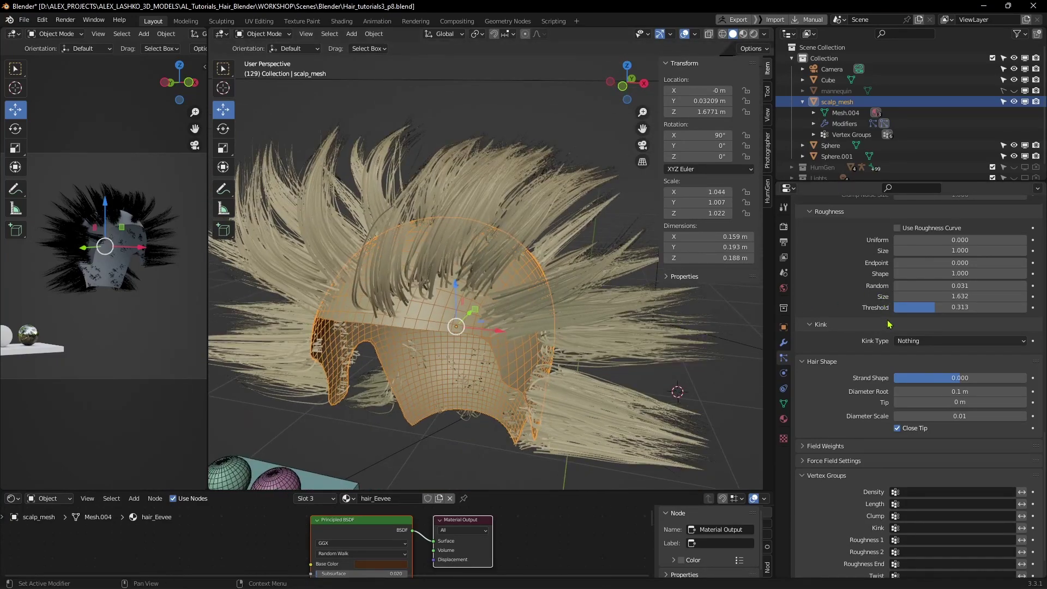
pyautogui.moveTo(960, 286); pyautogui.dragTo(999, 298)
pyautogui.moveTo(939, 309); pyautogui.dragTo(954, 312)
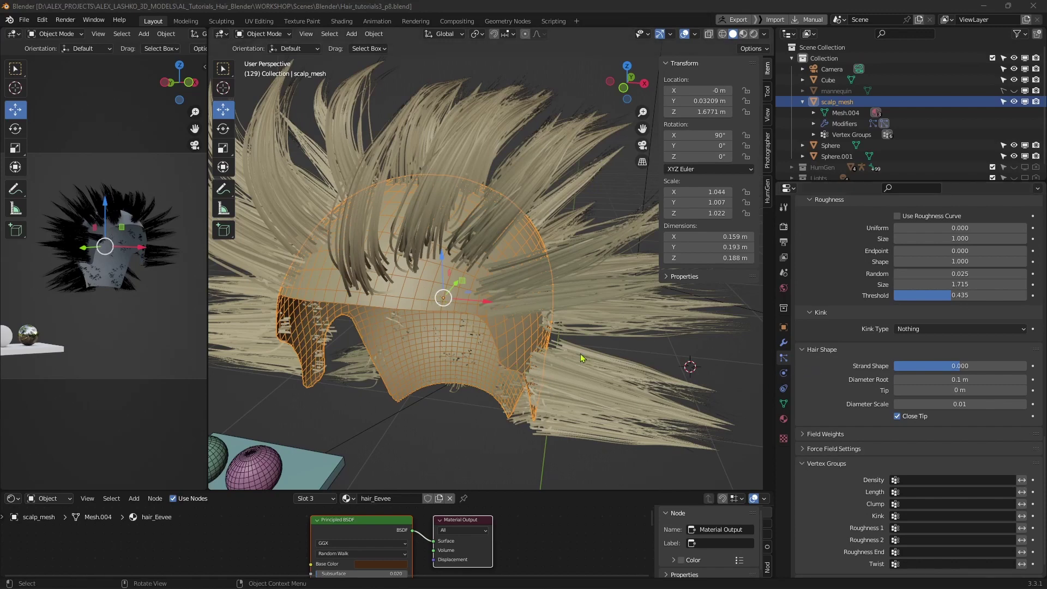
# Increase the hair's diameter scale to 0.1 and inspect the thickened strands on the scalp.
pyautogui.click(962, 406)
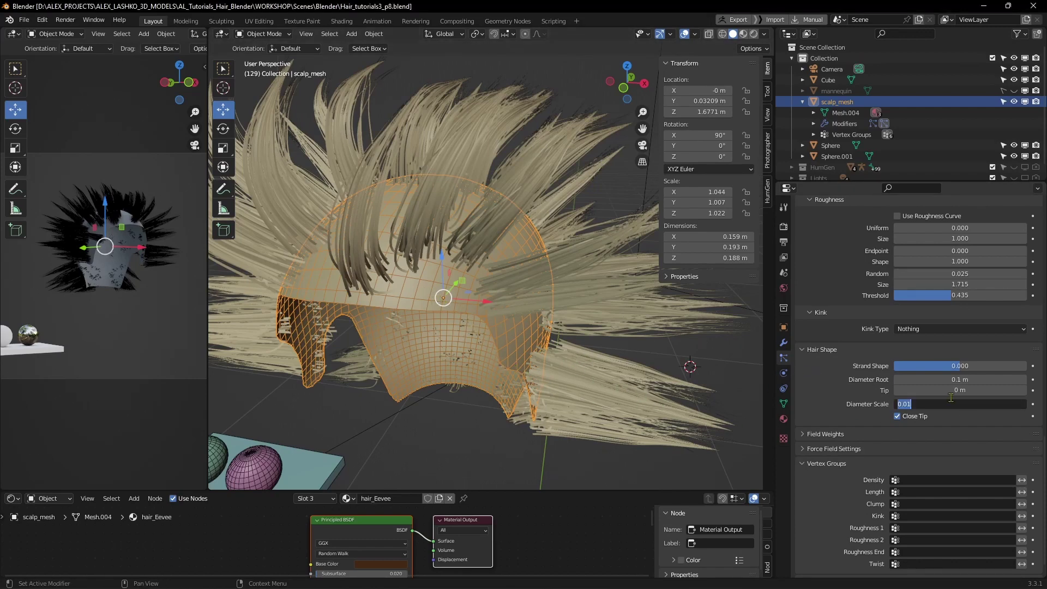
pyautogui.write('.1')
pyautogui.press('Return')
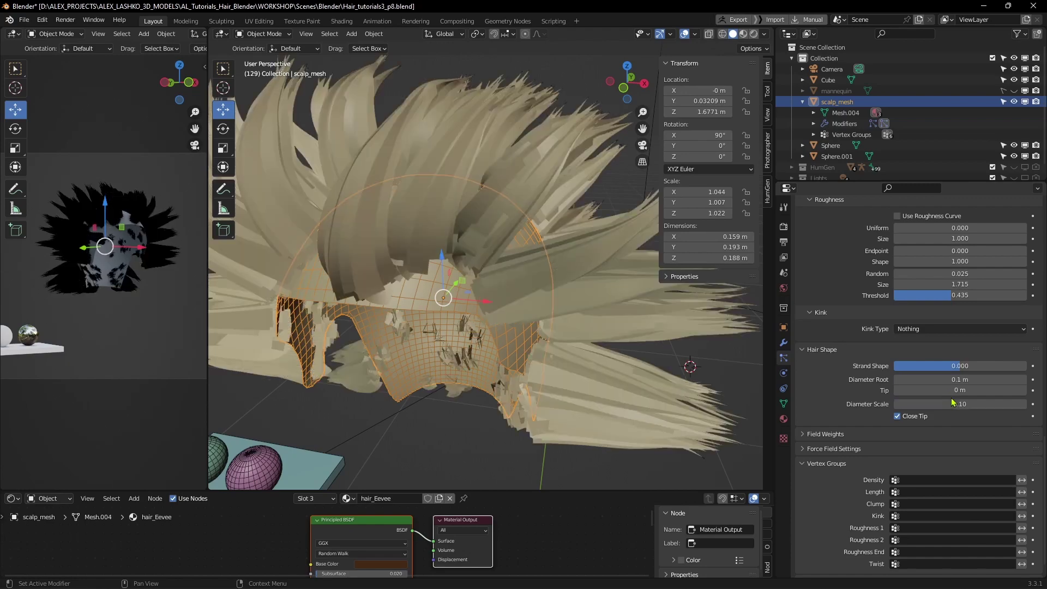
pyautogui.moveTo(545, 306)
pyautogui.mouseDown(button='middle')
pyautogui.moveTo(584, 320)
pyautogui.moveTo(588, 298)
pyautogui.moveTo(555, 302)
pyautogui.moveTo(565, 309)
pyautogui.mouseUp(button='middle')
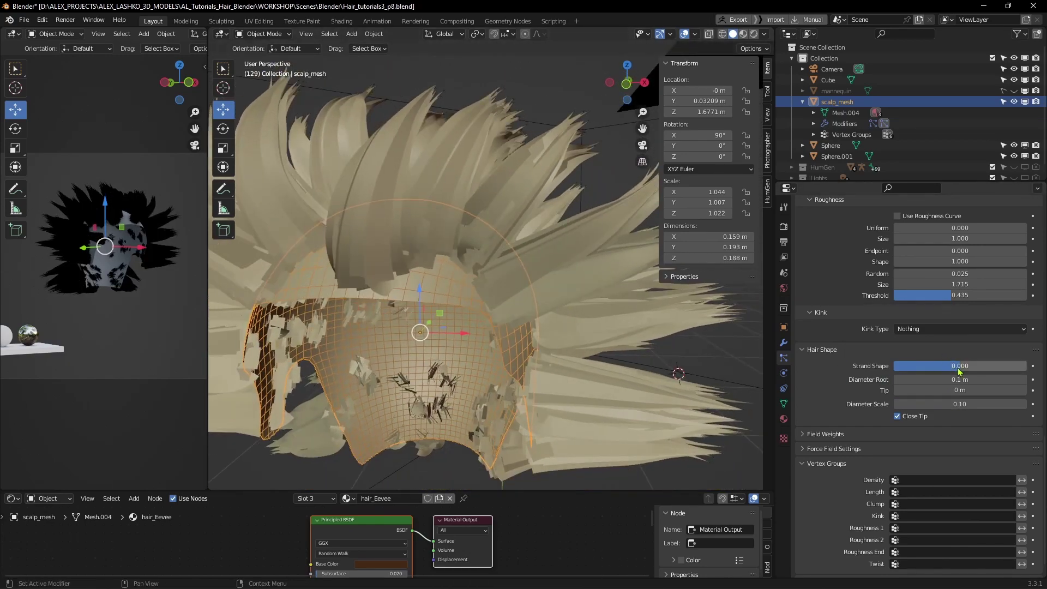
# Set the strand shape to 0.496 and both the root and tip diameters to 0.03 m.
pyautogui.moveTo(898, 367)
pyautogui.mouseDown()
pyautogui.moveTo(873, 366)
pyautogui.moveTo(1005, 368)
pyautogui.moveTo(907, 378)
pyautogui.mouseUp()
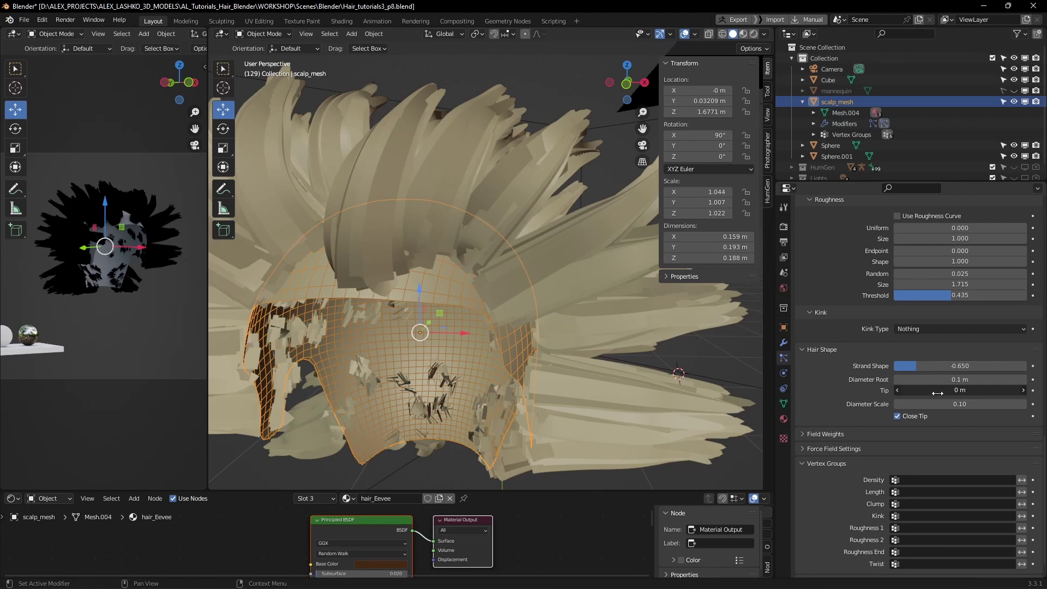
pyautogui.moveTo(937, 393); pyautogui.dragTo(982, 370)
pyautogui.scroll(5, 959, 381)
pyautogui.scroll(7, 958, 381)
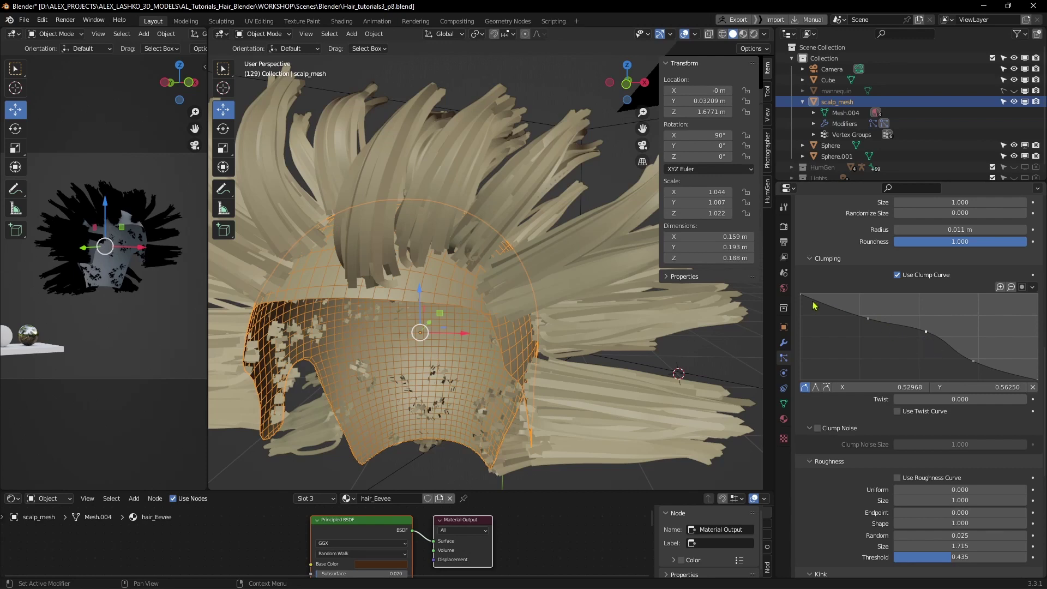
pyautogui.scroll(-13, 945, 342)
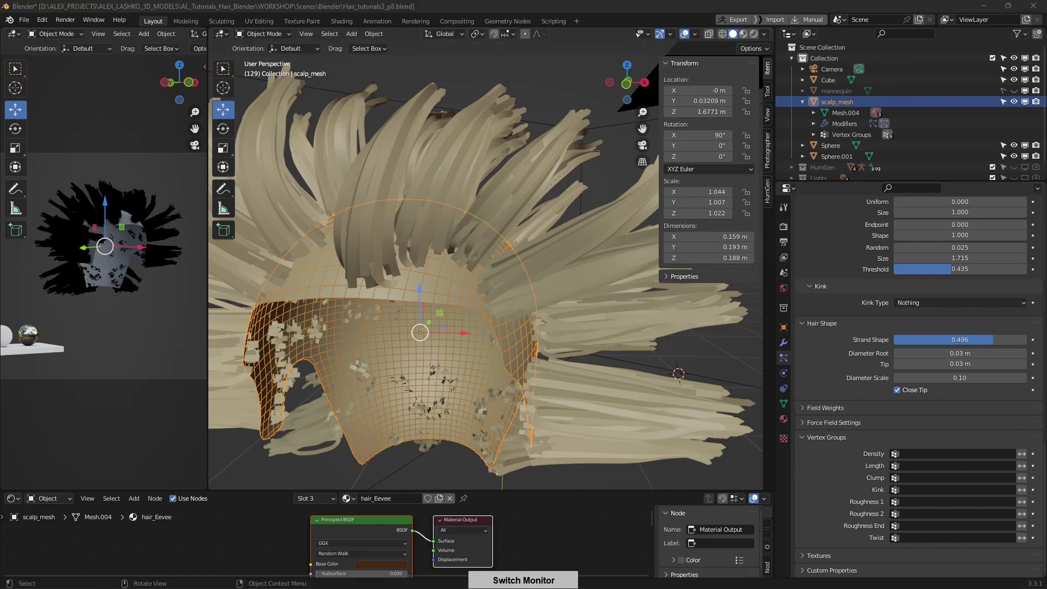
# Switch to the Hair_Settings_Blender.jpg reference image and examine its roughness notes and hair shape profile examples.
pyautogui.moveTo(633, 42); pyautogui.dragTo(634, 0)
pyautogui.moveTo(411, 359); pyautogui.dragTo(411, 347)
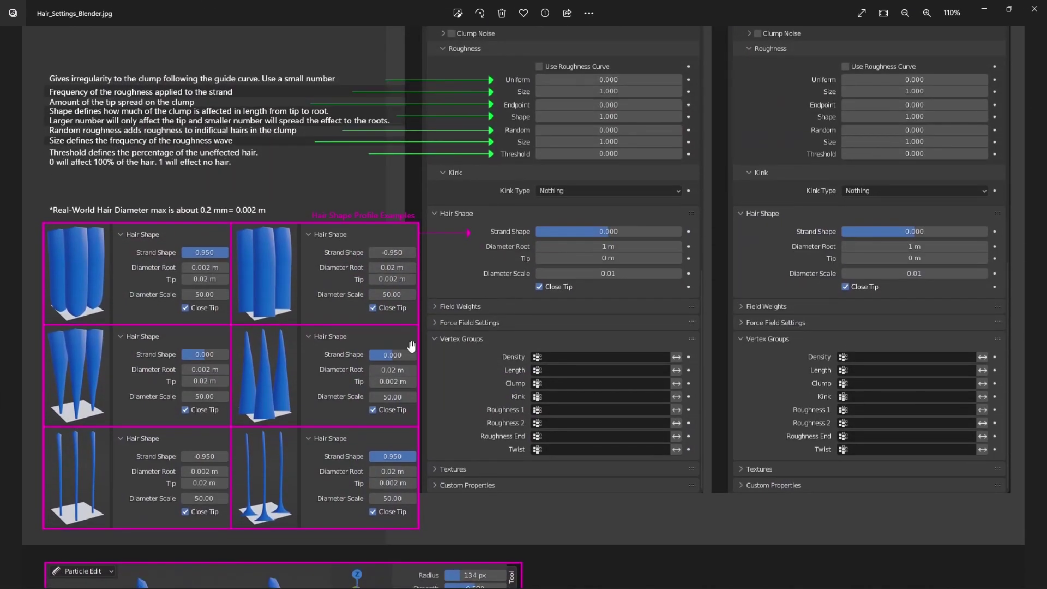
pyautogui.moveTo(291, 295); pyautogui.dragTo(293, 262)
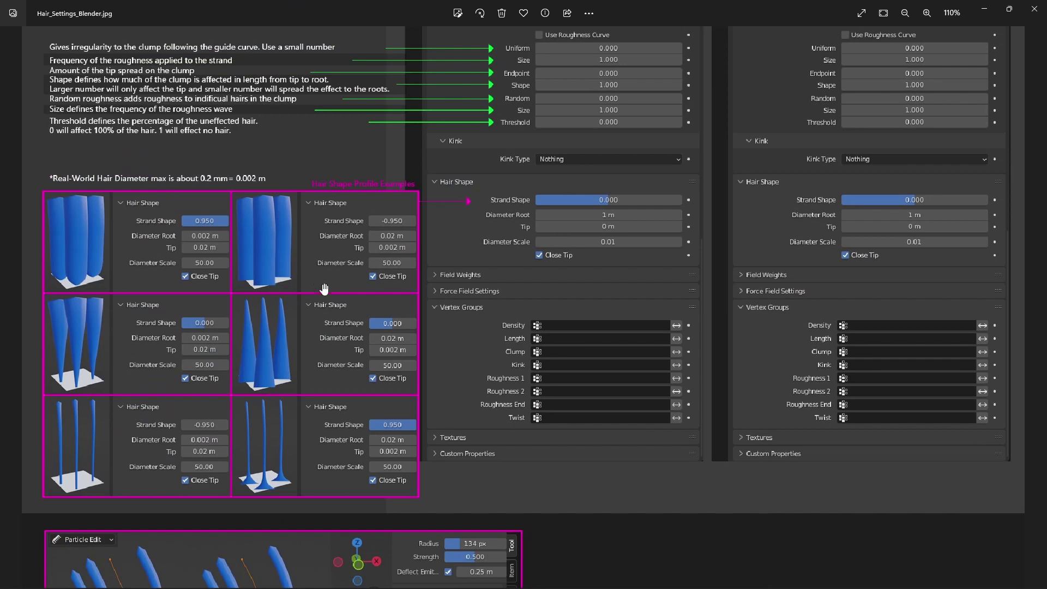
pyautogui.moveTo(296, 301); pyautogui.dragTo(314, 230)
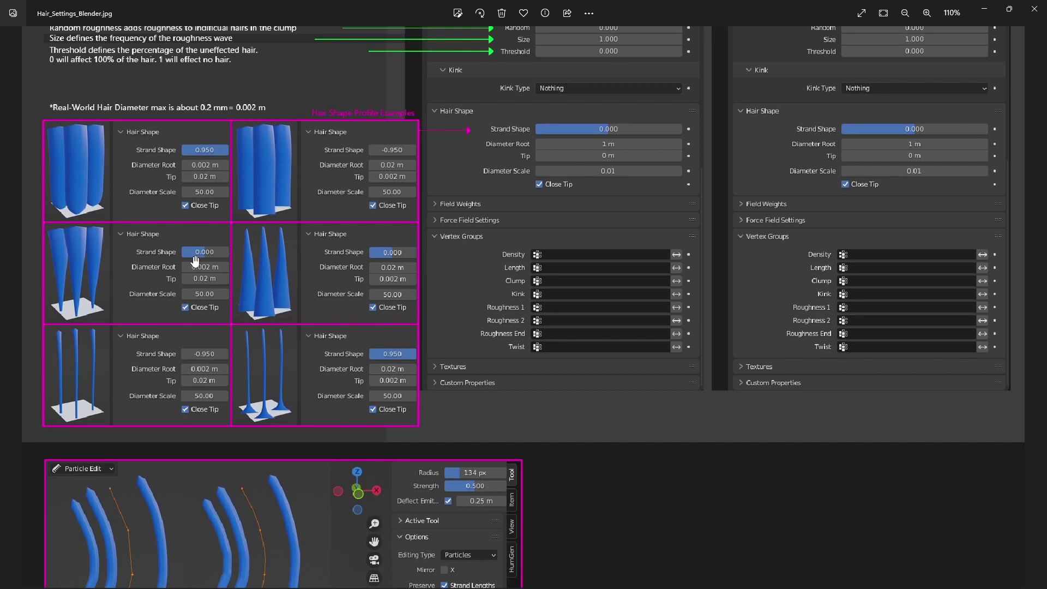
pyautogui.moveTo(221, 275); pyautogui.dragTo(236, 255)
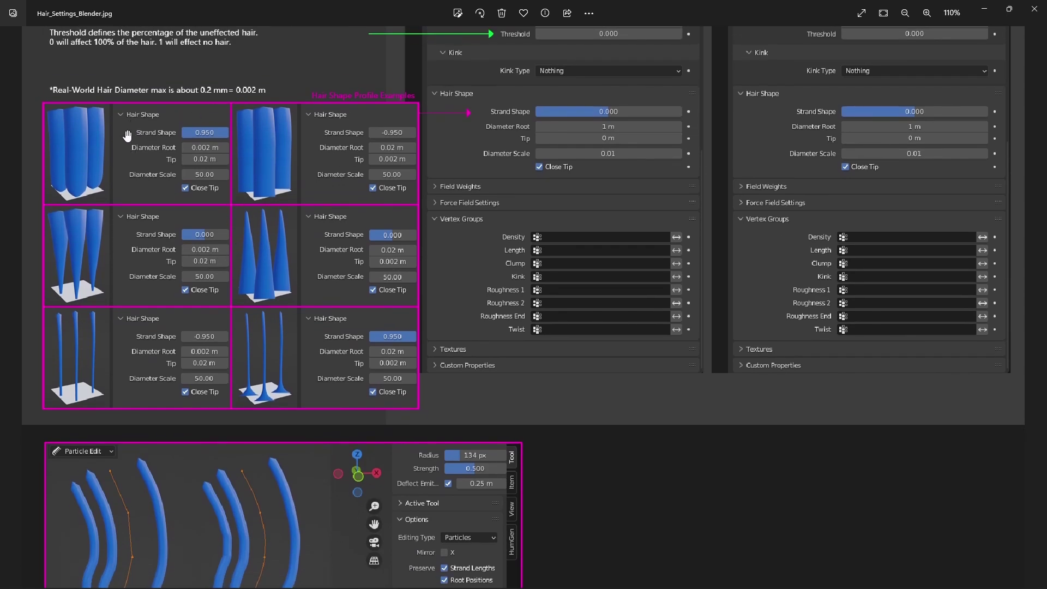
pyautogui.moveTo(248, 2); pyautogui.dragTo(0, 33)
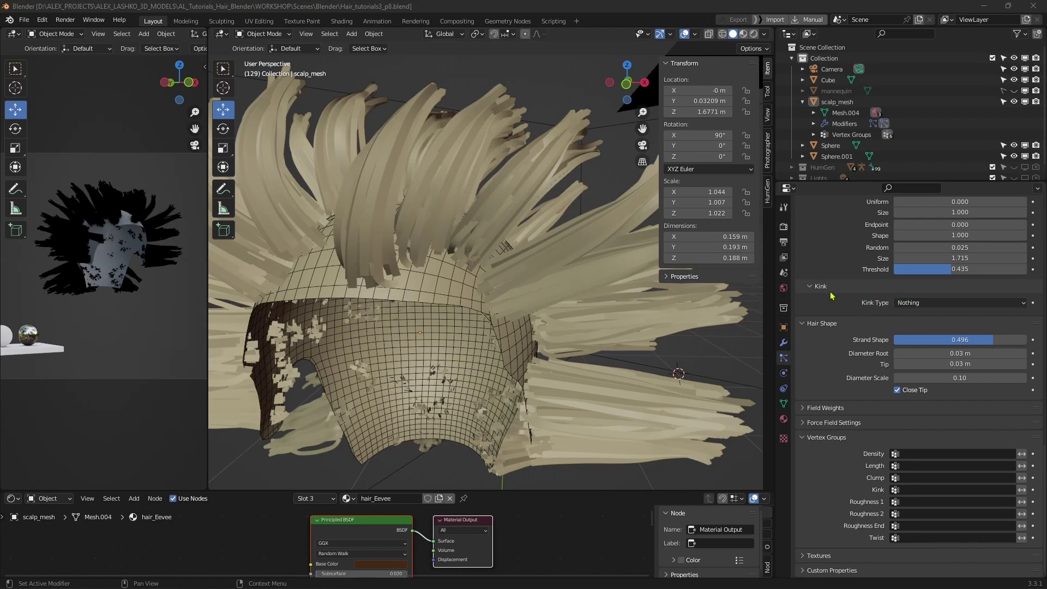
# Set the hair's diameter scale to 0.01 in the hair shape settings.
pyautogui.click(924, 303)
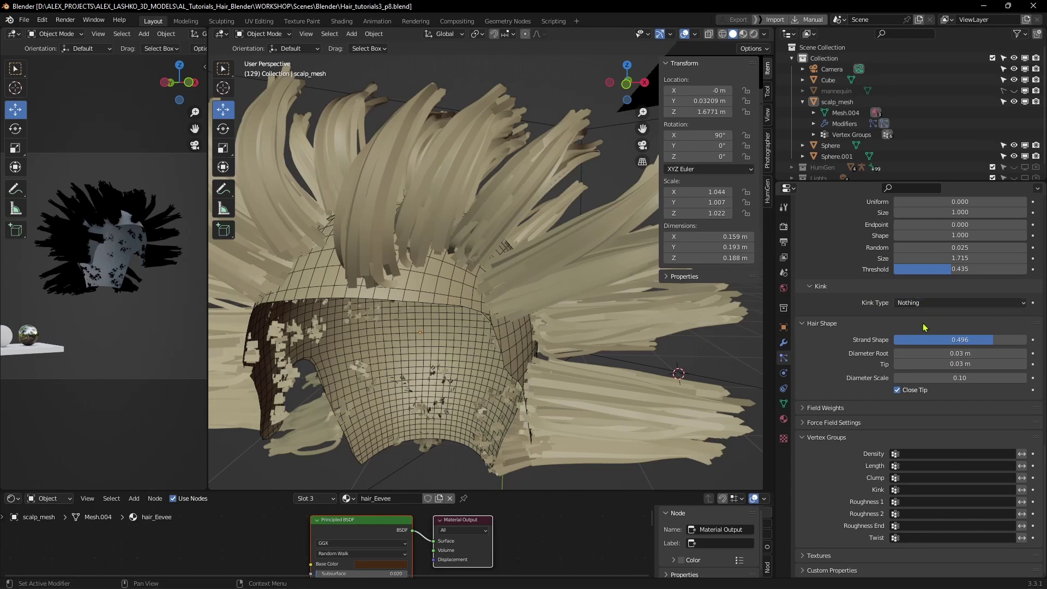
pyautogui.moveTo(610, 382); pyautogui.dragTo(615, 376, button='middle')
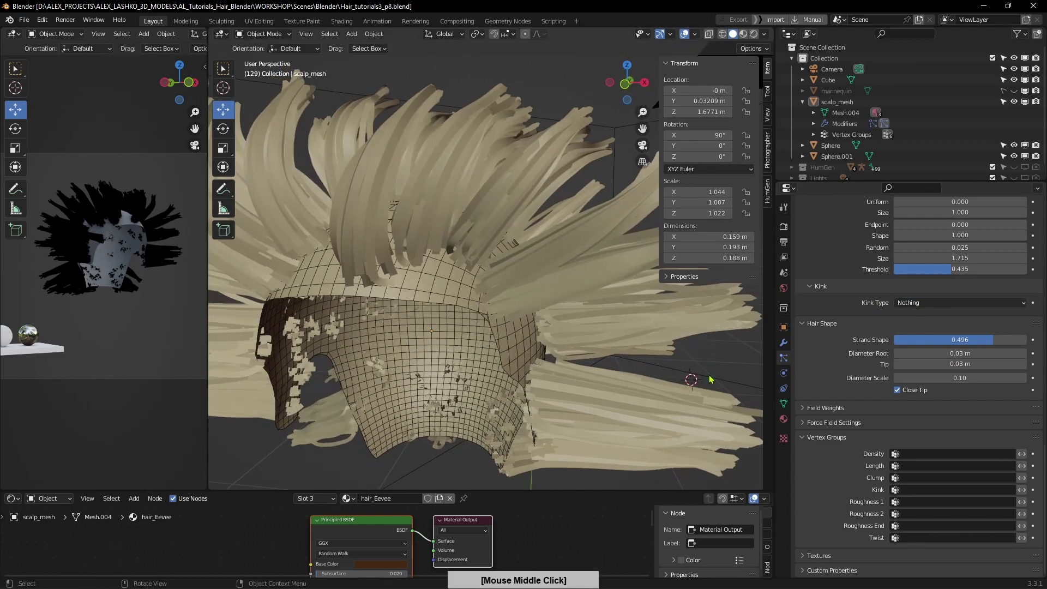
pyautogui.click(967, 378)
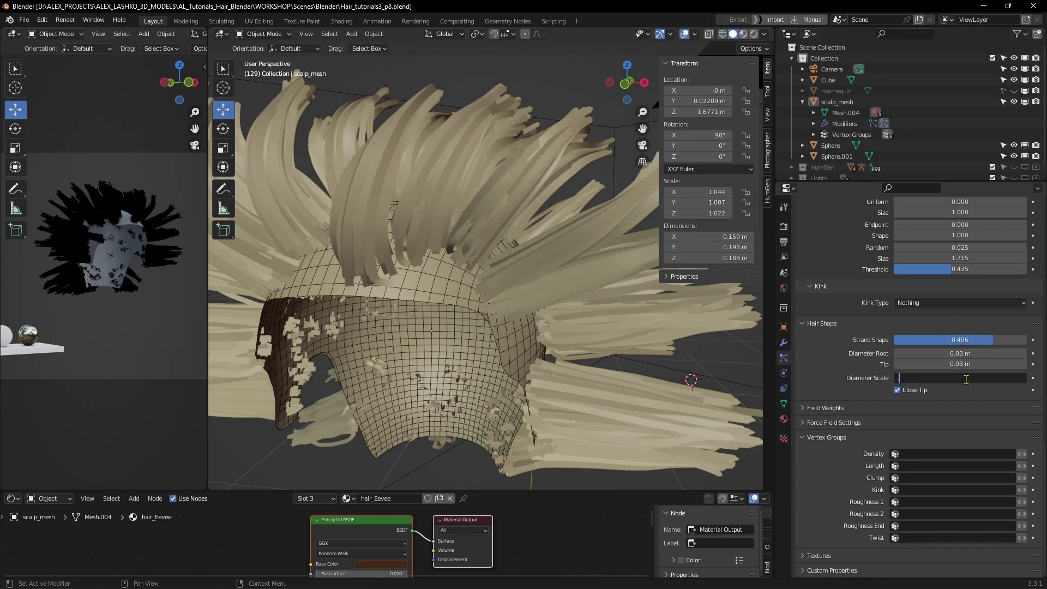
pyautogui.press('Return')
# Set both the display amount and the render amount of the hair children to 100.
pyautogui.scroll(5, 933, 327)
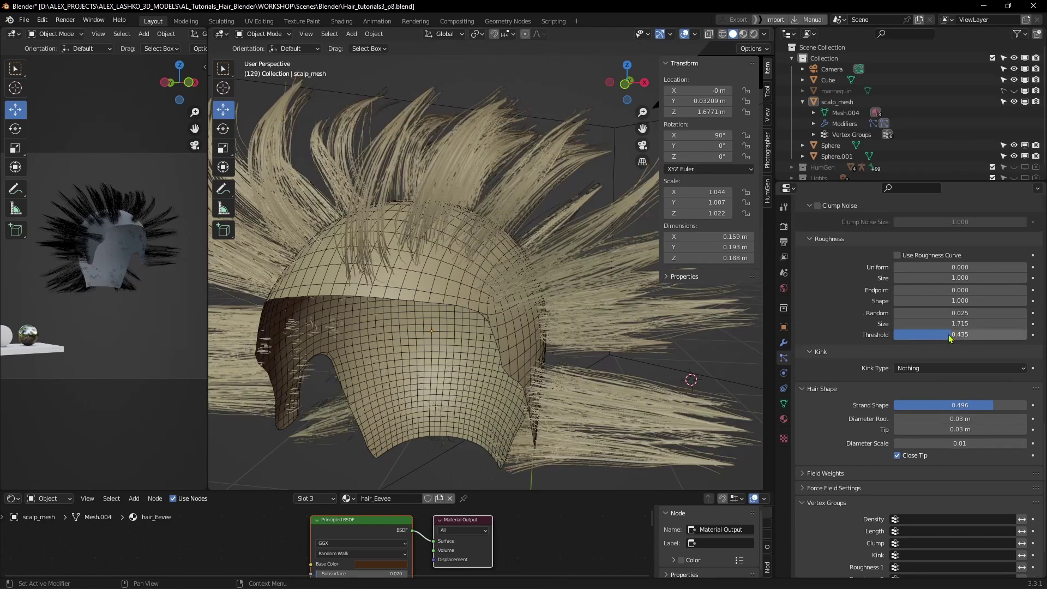
pyautogui.scroll(15, 947, 332)
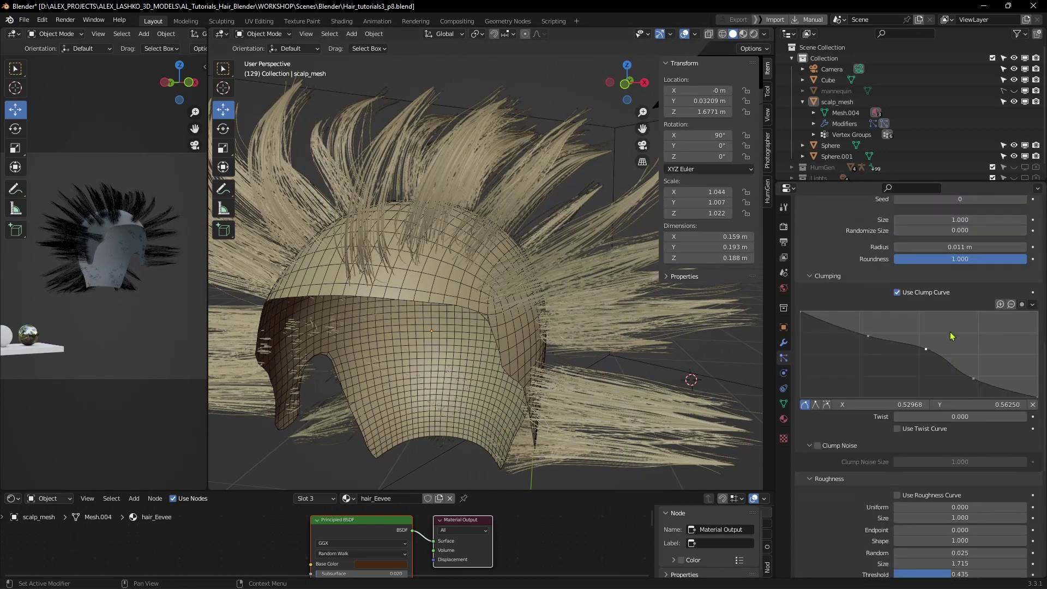
pyautogui.scroll(5, 946, 332)
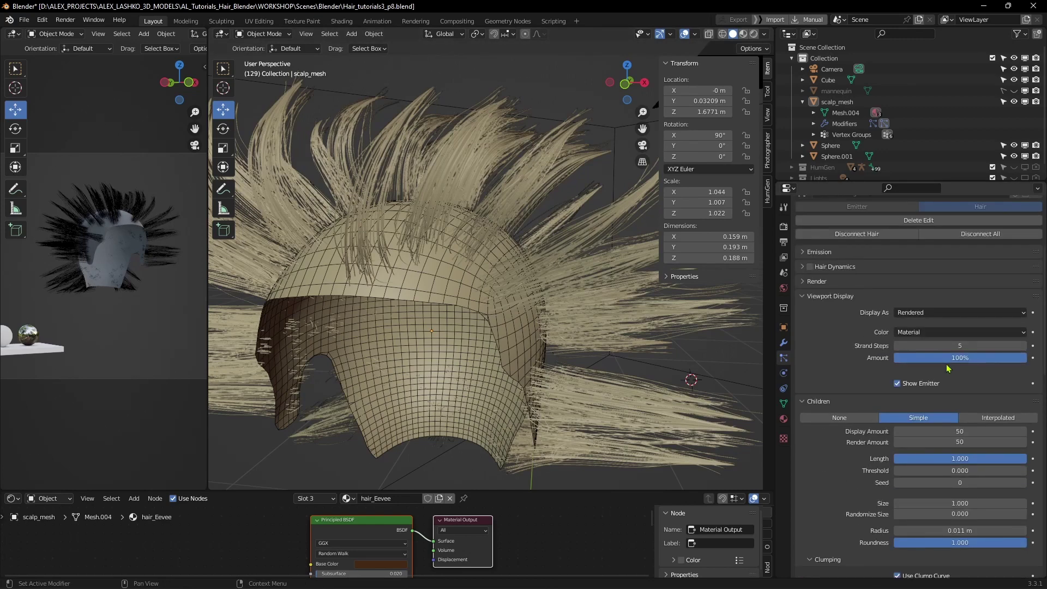
pyautogui.click(970, 434)
pyautogui.write('100')
pyautogui.press('Tab')
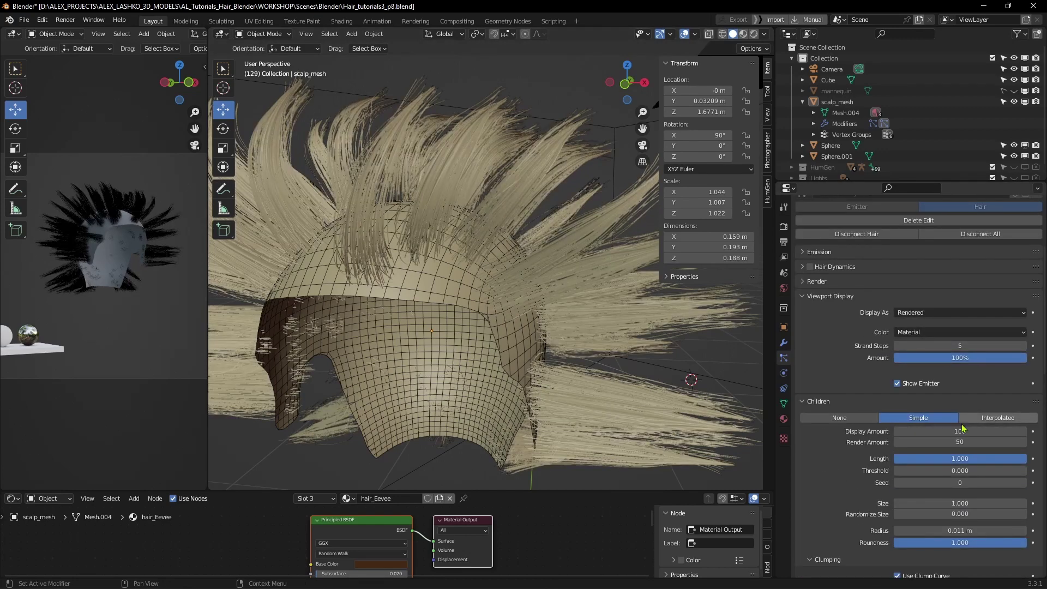
pyautogui.write('100')
pyautogui.press('Return')
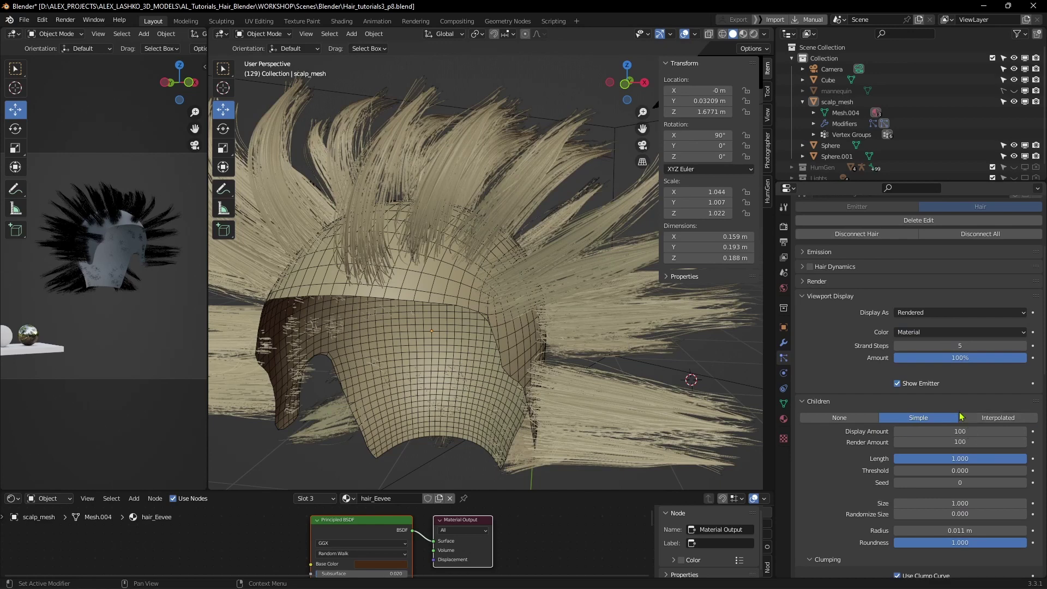
pyautogui.scroll(-15, 884, 431)
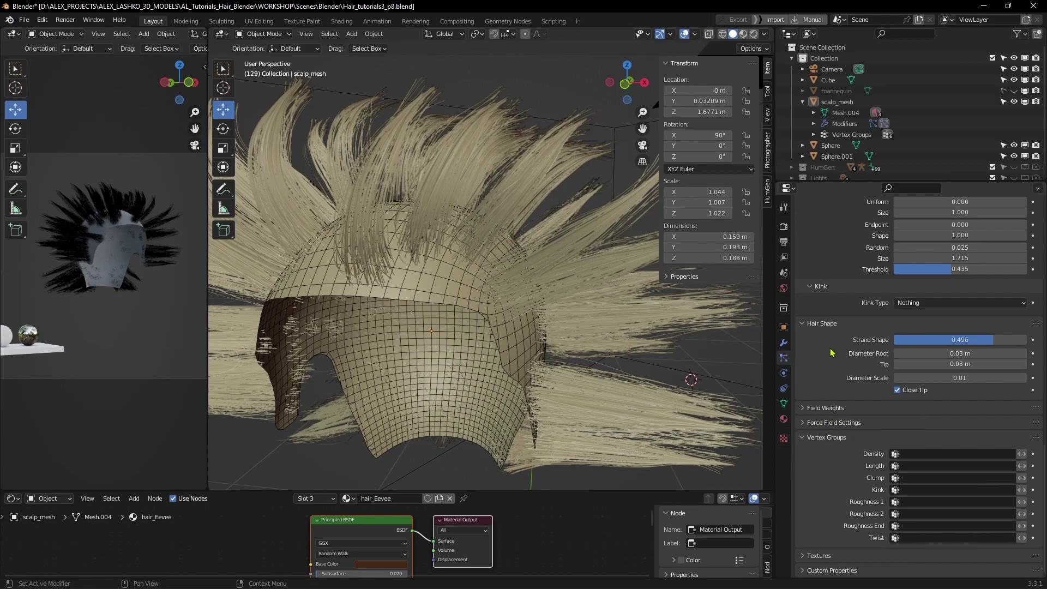
# Set the kink type of the hair children to Curl with an amplitude of 0.02 m.
pyautogui.click(912, 303)
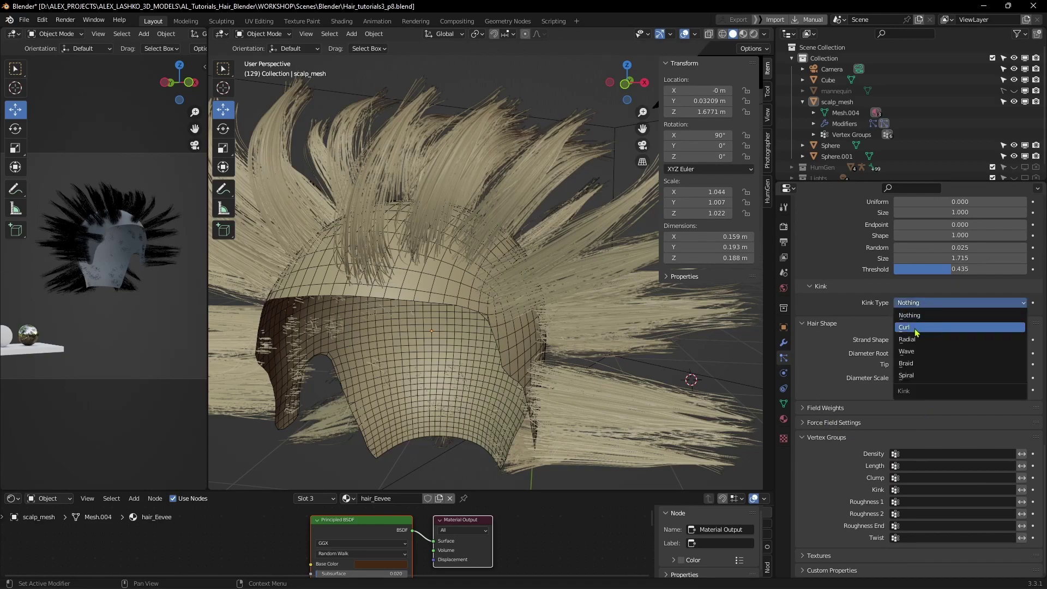
pyautogui.click(918, 327)
pyautogui.moveTo(627, 362)
pyautogui.mouseDown(button='middle')
pyautogui.moveTo(613, 362)
pyautogui.moveTo(668, 367)
pyautogui.moveTo(634, 374)
pyautogui.mouseUp(button='middle')
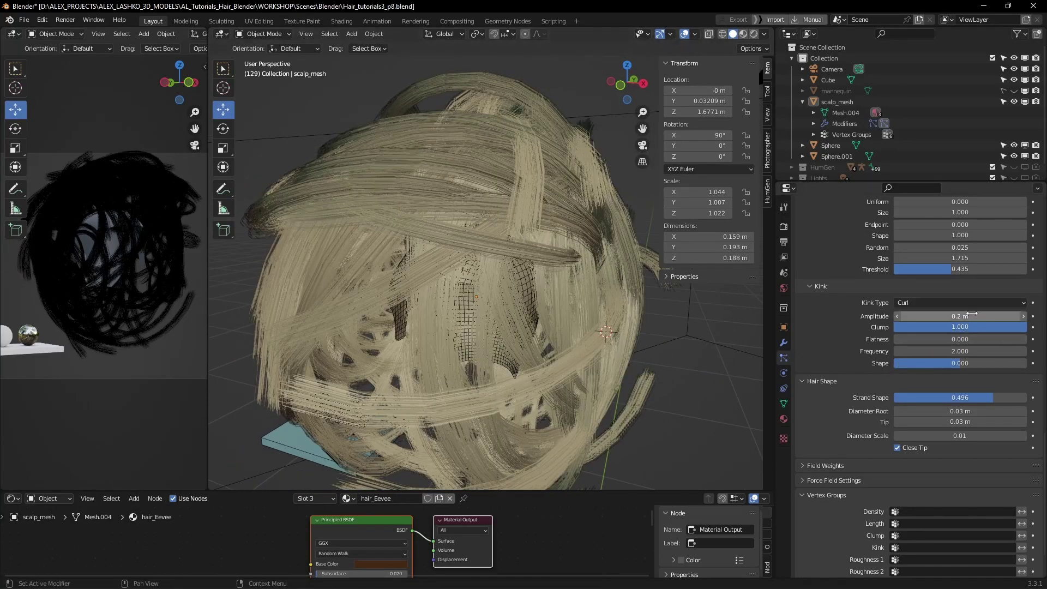
pyautogui.moveTo(963, 317)
pyautogui.mouseDown()
pyautogui.moveTo(944, 319)
pyautogui.moveTo(959, 317)
pyautogui.mouseUp()
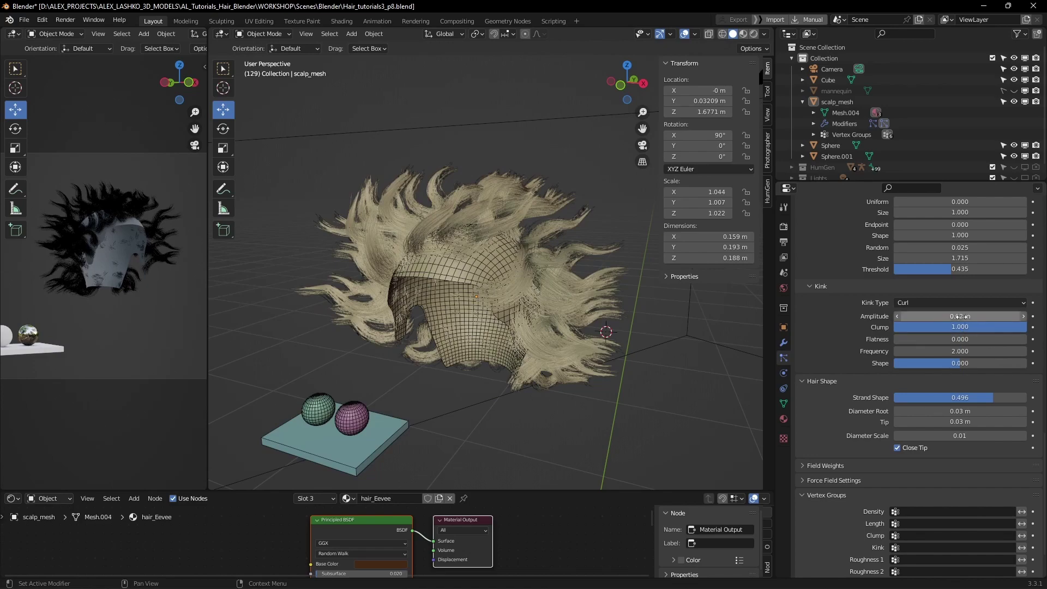
pyautogui.moveTo(633, 349); pyautogui.dragTo(638, 327, button='middle')
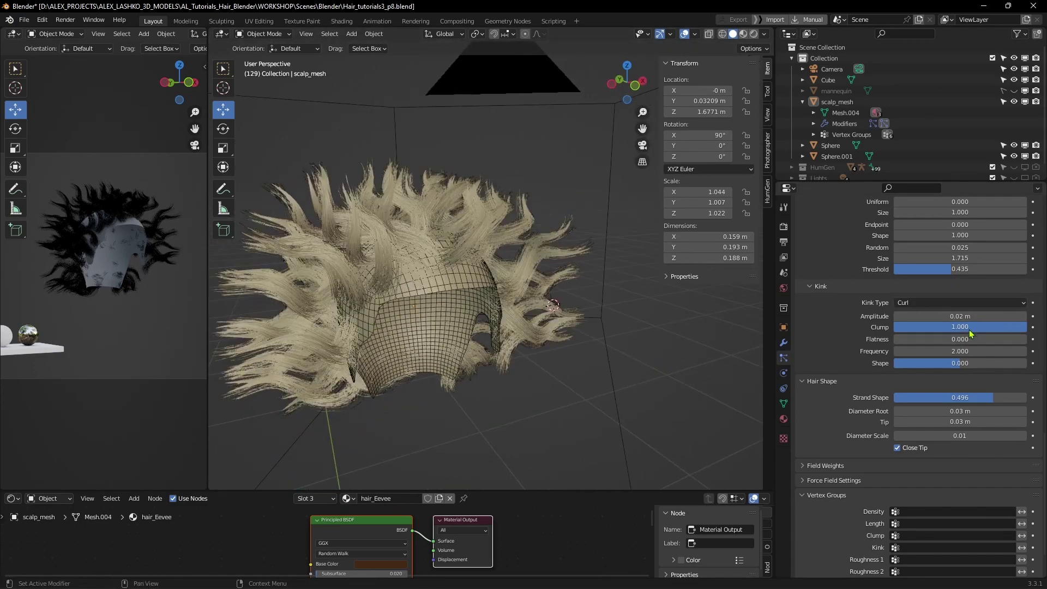
pyautogui.moveTo(664, 365); pyautogui.dragTo(698, 364, button='middle')
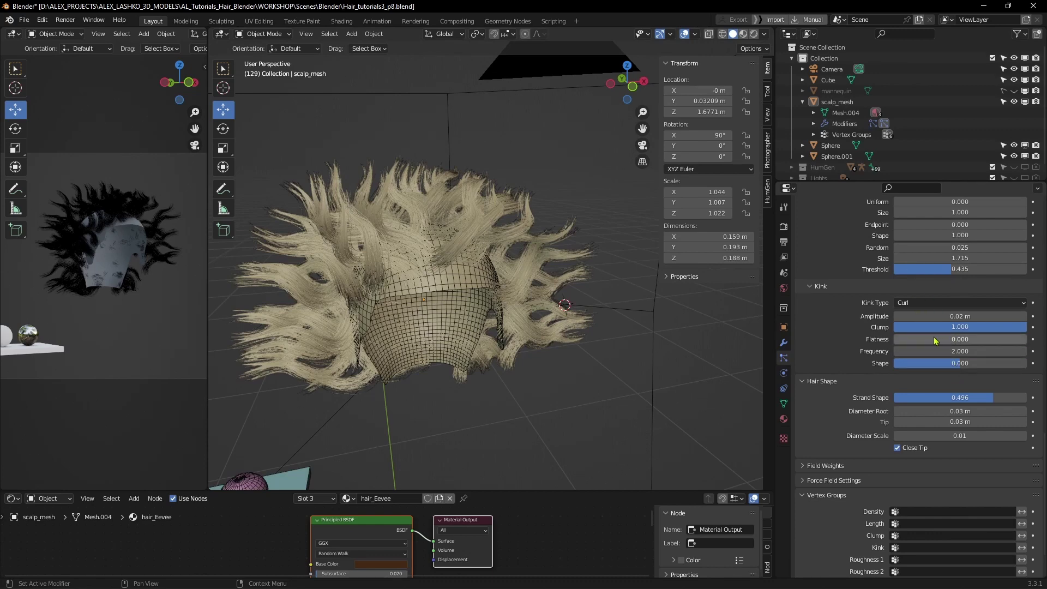
# Try different curl shape values, settling on 0.057, and reduce the curl amplitude to 0.01 m.
pyautogui.moveTo(955, 371)
pyautogui.mouseDown()
pyautogui.moveTo(926, 369)
pyautogui.moveTo(994, 368)
pyautogui.moveTo(963, 372)
pyautogui.mouseUp()
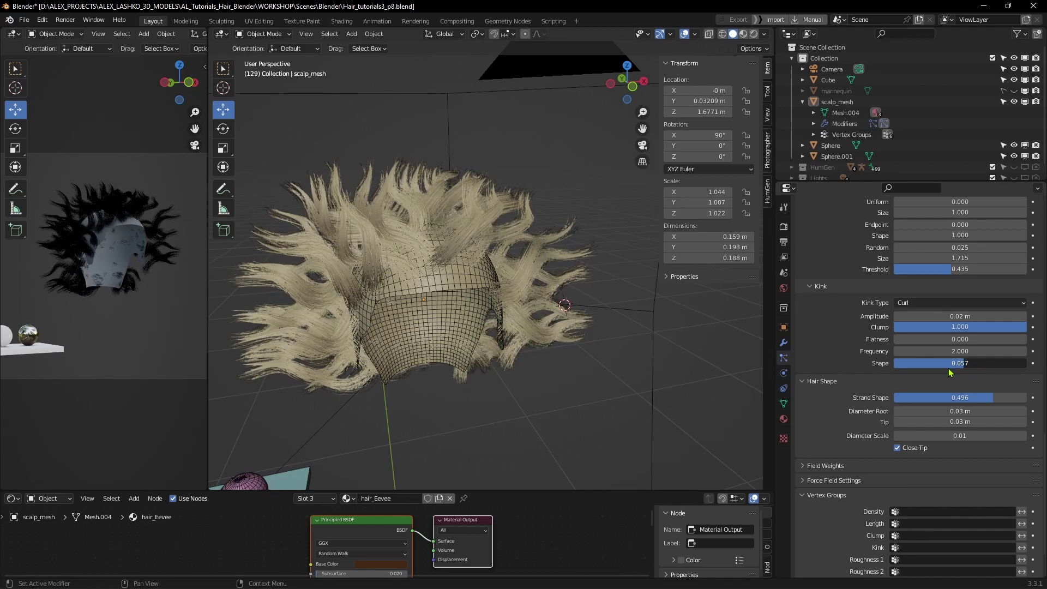
pyautogui.moveTo(951, 373); pyautogui.dragTo(975, 371)
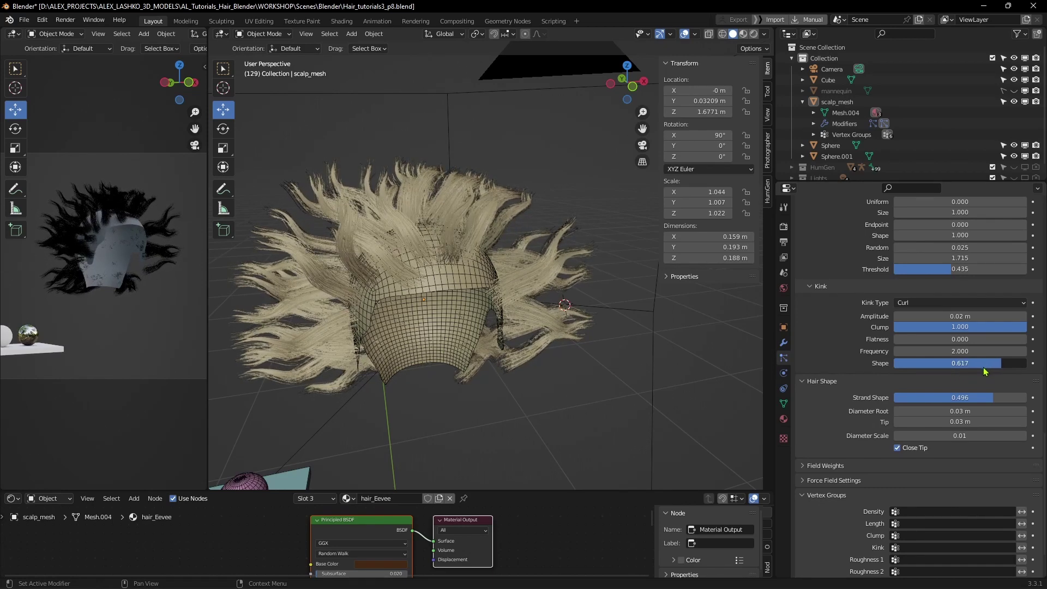
pyautogui.moveTo(990, 371); pyautogui.dragTo(950, 316)
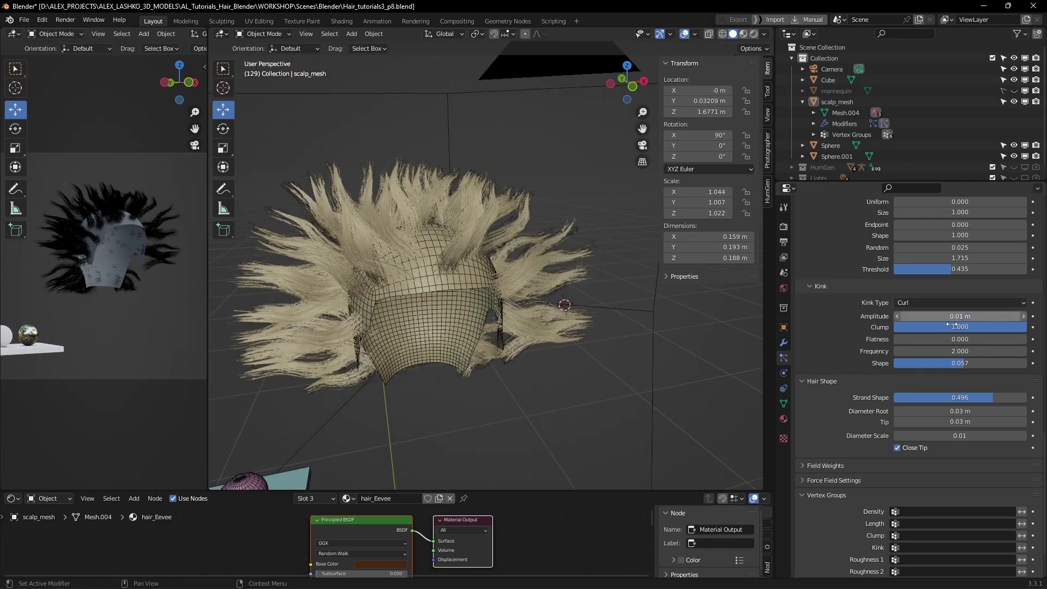
pyautogui.moveTo(563, 362); pyautogui.dragTo(578, 341, button='middle')
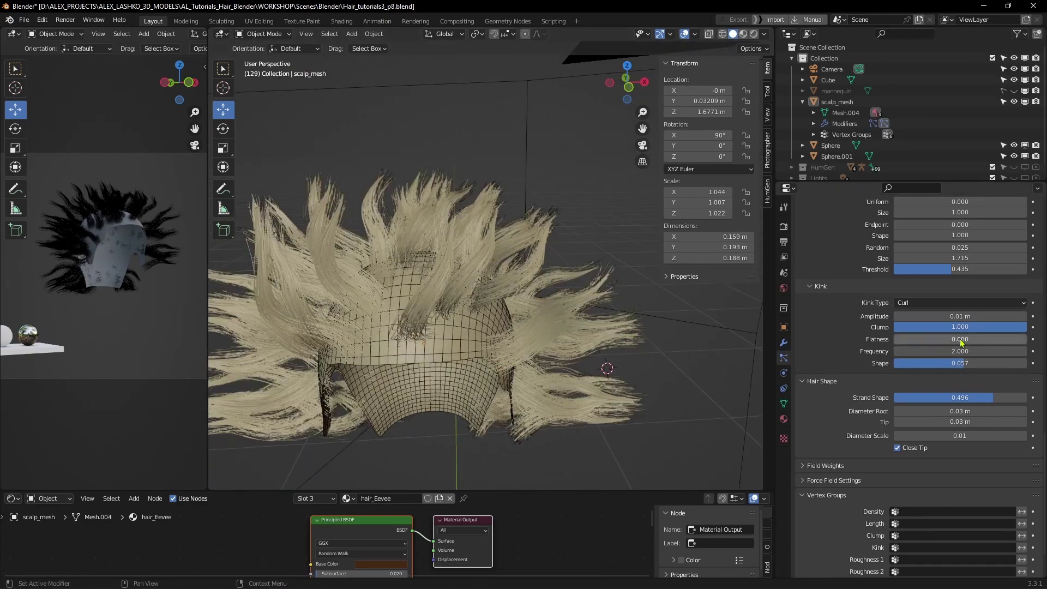
# Set the flatness of the curl kink to 0.736 and inspect the strands from several angles.
pyautogui.click(938, 339)
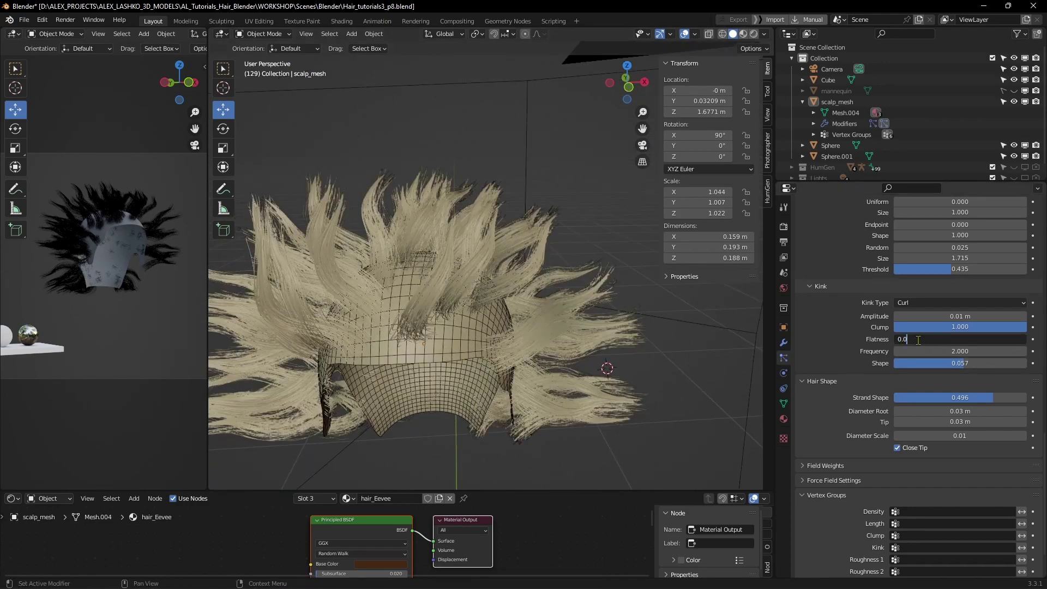
pyautogui.press('Return')
pyautogui.moveTo(491, 338); pyautogui.dragTo(443, 358, button='middle')
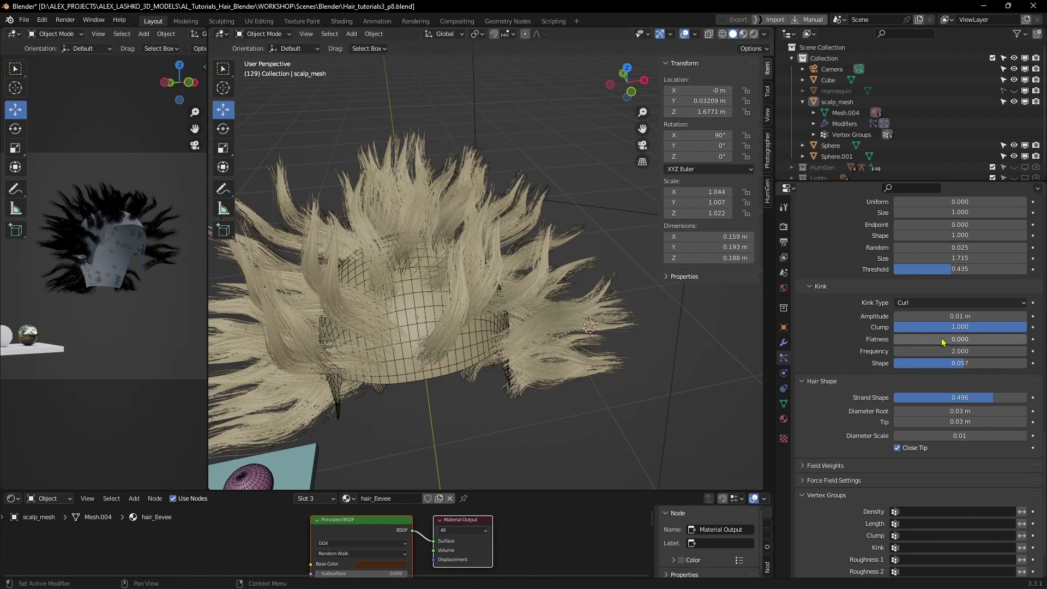
pyautogui.moveTo(944, 342); pyautogui.dragTo(1036, 341)
pyautogui.moveTo(605, 354); pyautogui.dragTo(546, 418, button='middle')
pyautogui.moveTo(565, 382); pyautogui.dragTo(494, 330, button='middle')
pyautogui.moveTo(583, 257); pyautogui.dragTo(556, 283, button='middle')
# Set the frequency of the curl kink to 5.
pyautogui.moveTo(942, 356); pyautogui.dragTo(961, 349)
pyautogui.click(962, 349)
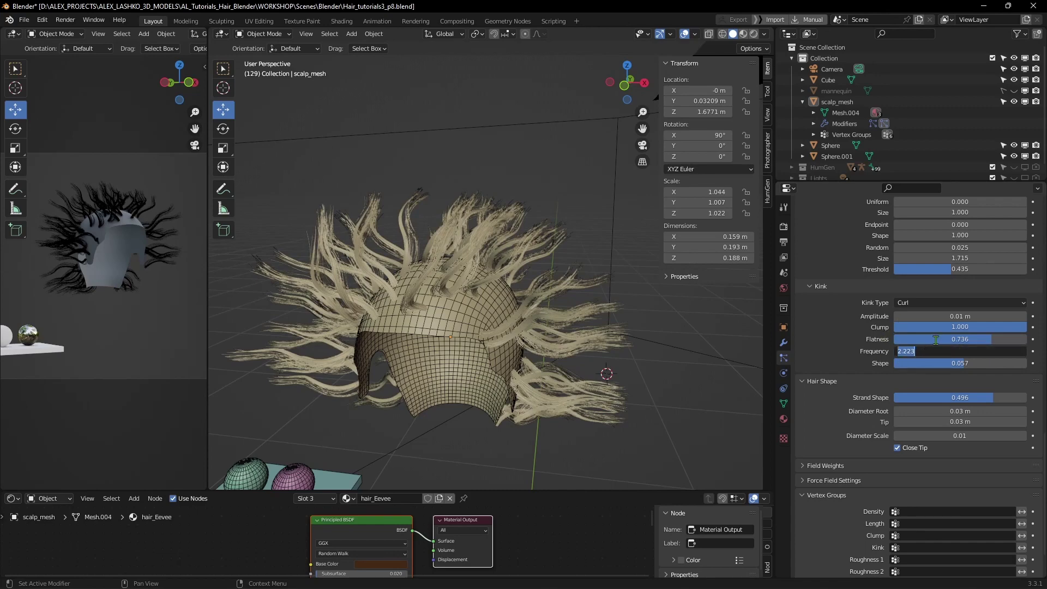
pyautogui.write('5')
pyautogui.press('Return')
pyautogui.moveTo(554, 303); pyautogui.dragTo(431, 322, button='middle')
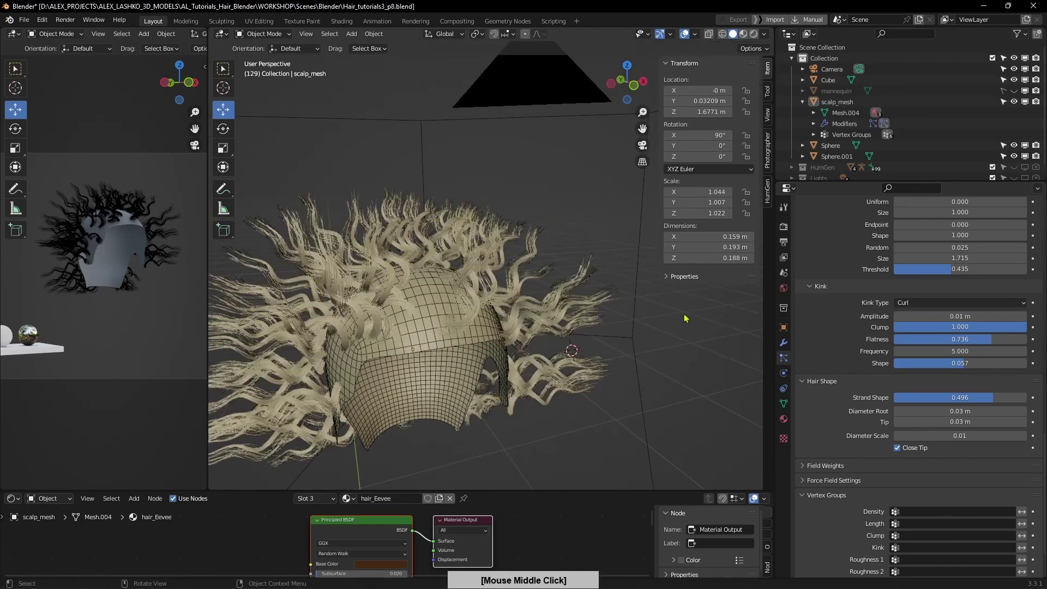
# Try the Radial kink type on the hair children and vary its clump and amplitude.
pyautogui.click(920, 305)
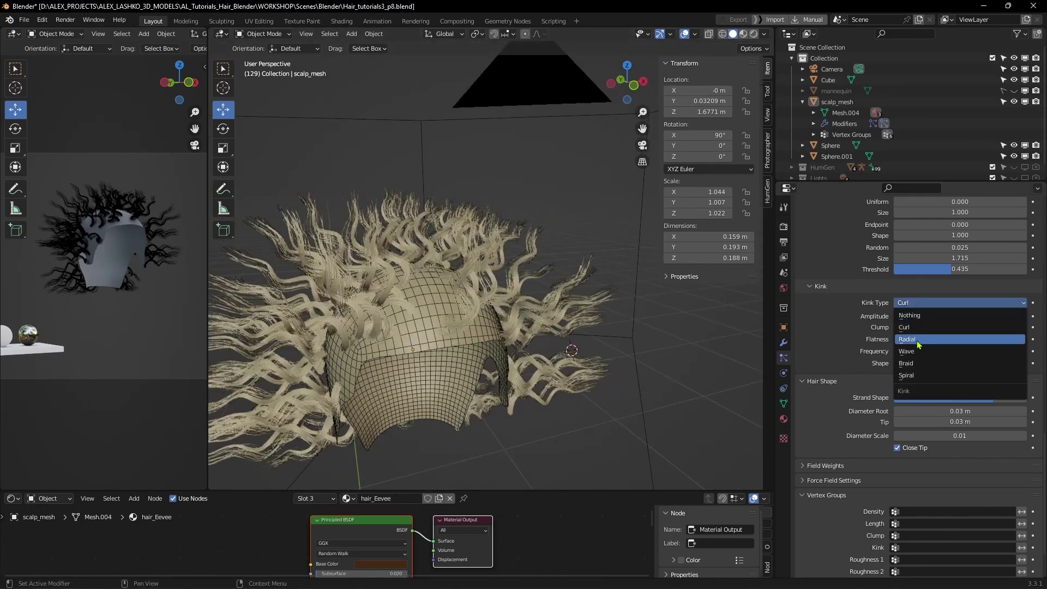
pyautogui.click(920, 340)
pyautogui.moveTo(644, 344); pyautogui.dragTo(691, 345, button='middle')
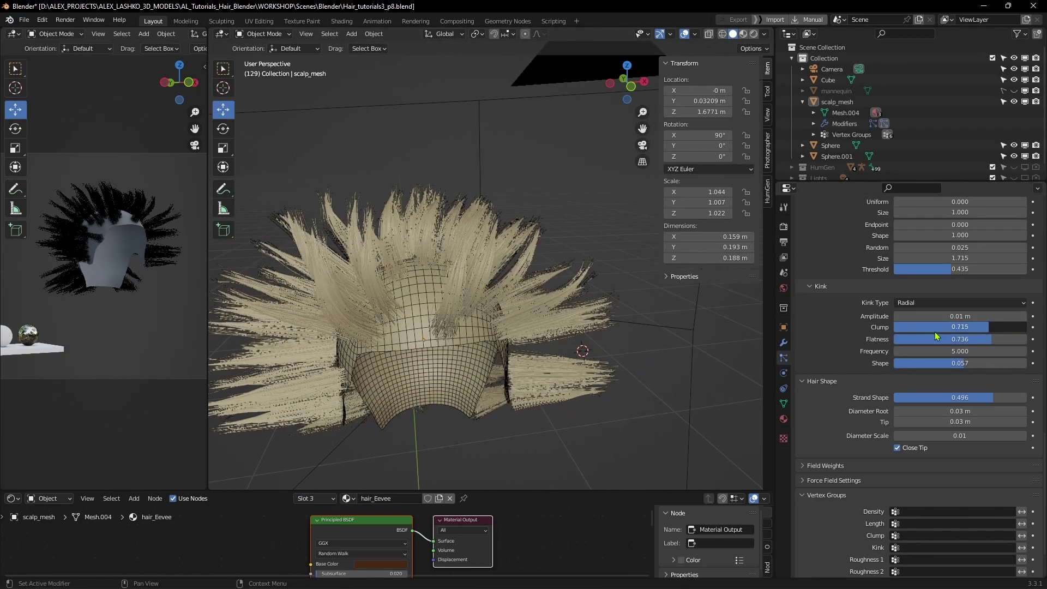
pyautogui.moveTo(960, 316); pyautogui.dragTo(890, 319)
pyautogui.moveTo(600, 349); pyautogui.dragTo(355, 307, button='middle')
# Try the Wave kink type with an amplitude of 0.01 m and inspect the wavy strands around the scalp.
pyautogui.click(937, 303)
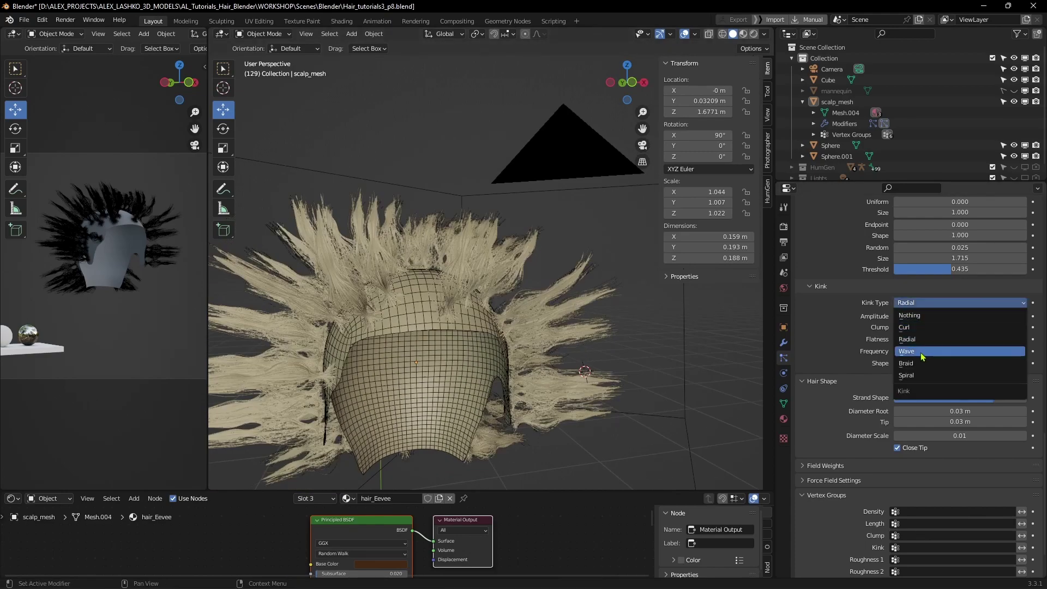
pyautogui.click(921, 355)
pyautogui.moveTo(621, 368); pyautogui.dragTo(646, 357, button='middle')
pyautogui.scroll(-4, 645, 358)
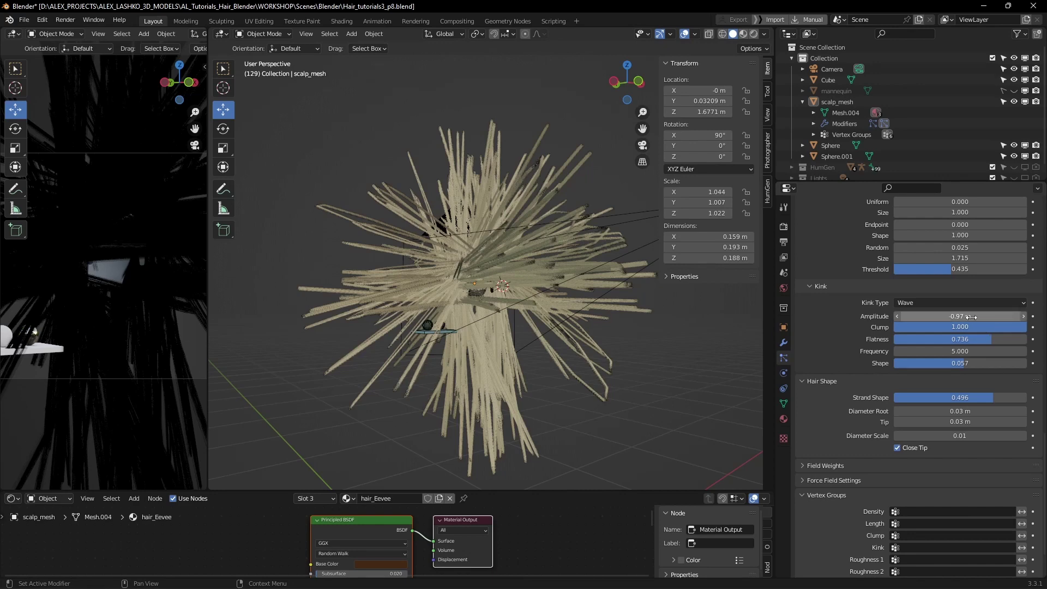
pyautogui.moveTo(970, 318); pyautogui.dragTo(1015, 322)
pyautogui.moveTo(540, 317); pyautogui.dragTo(355, 258, button='middle')
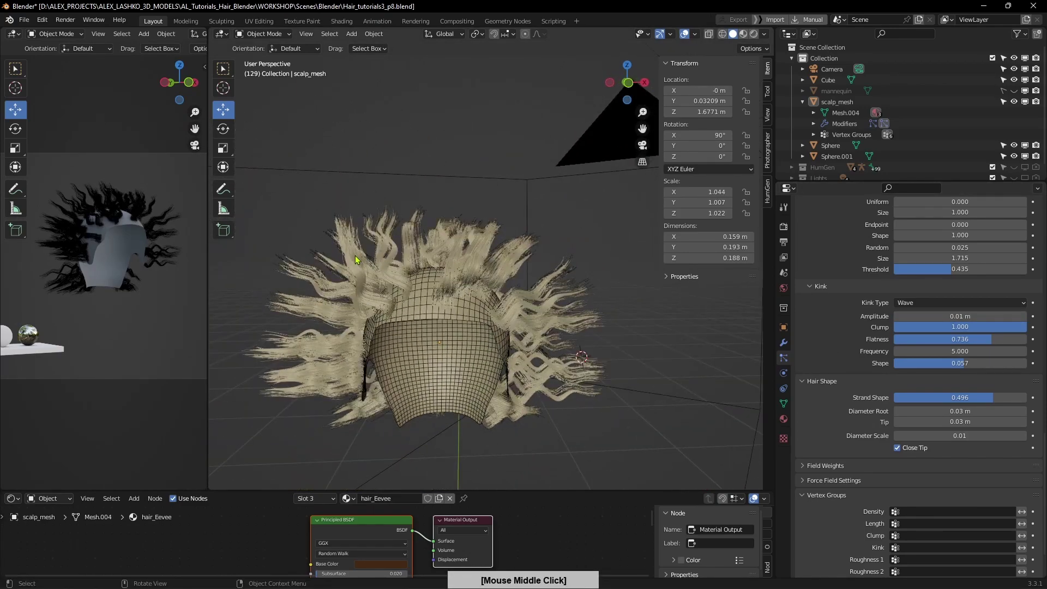
pyautogui.moveTo(448, 302)
pyautogui.mouseDown(button='middle')
pyautogui.moveTo(467, 301)
pyautogui.moveTo(443, 309)
pyautogui.mouseUp(button='middle')
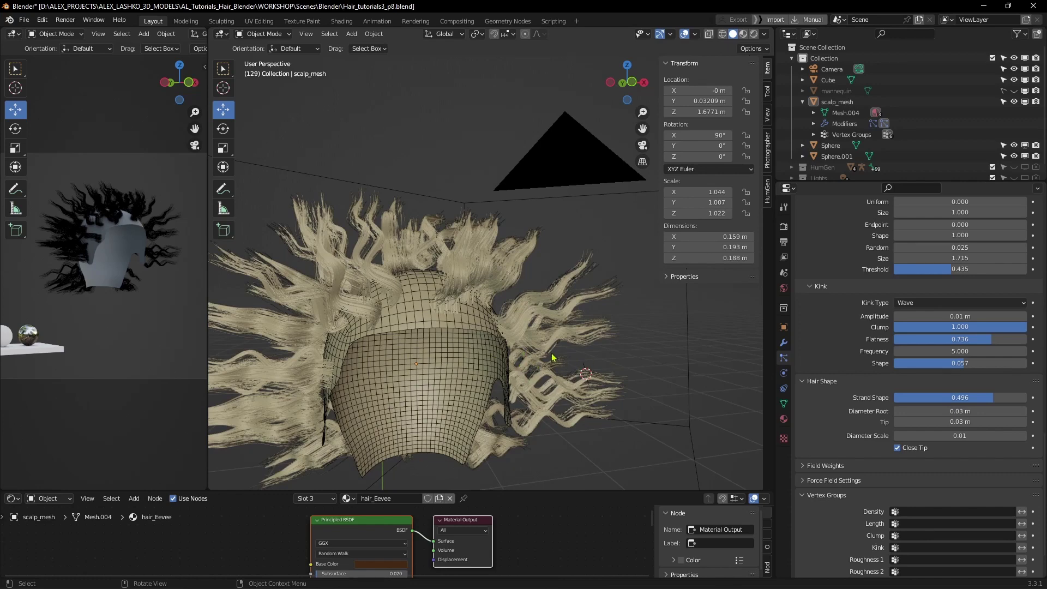
pyautogui.moveTo(552, 358); pyautogui.dragTo(540, 357, button='middle')
pyautogui.click(941, 304)
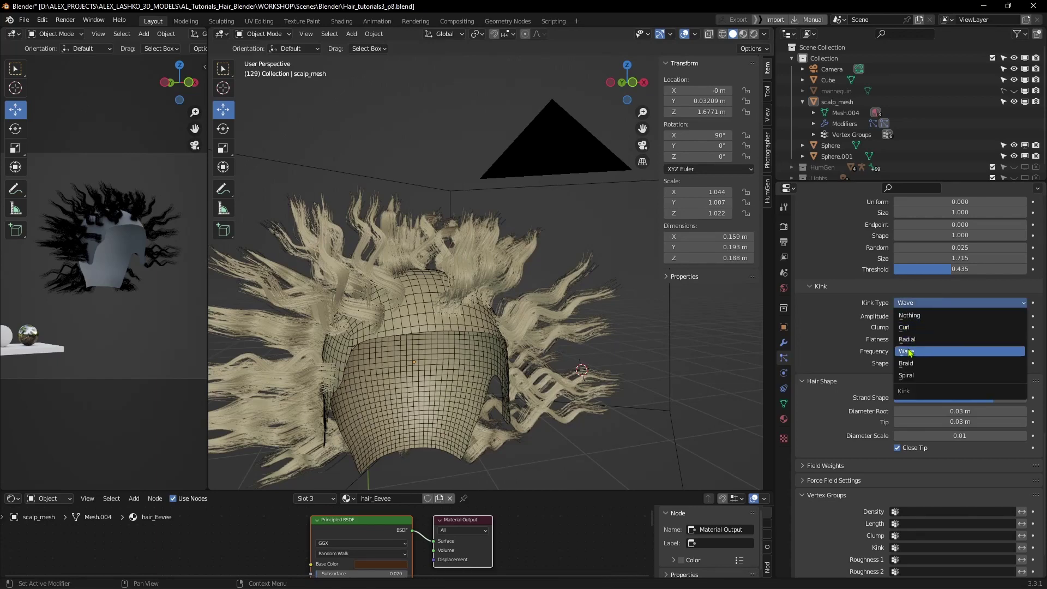
pyautogui.click(912, 351)
pyautogui.moveTo(480, 354); pyautogui.dragTo(509, 318, button='middle')
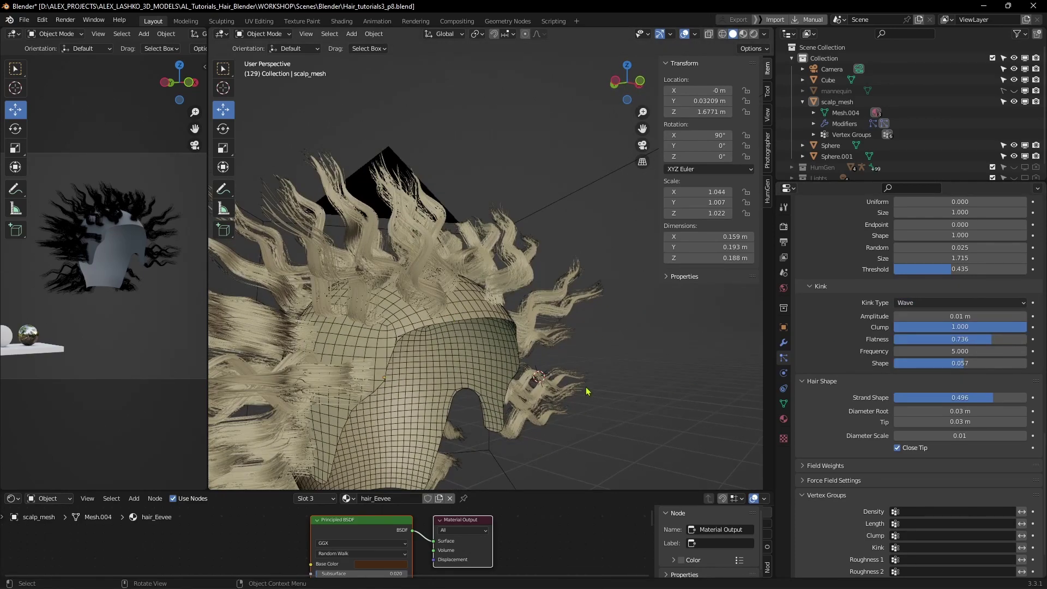
# Set the kink type of the hair children to Braid.
pyautogui.click(964, 303)
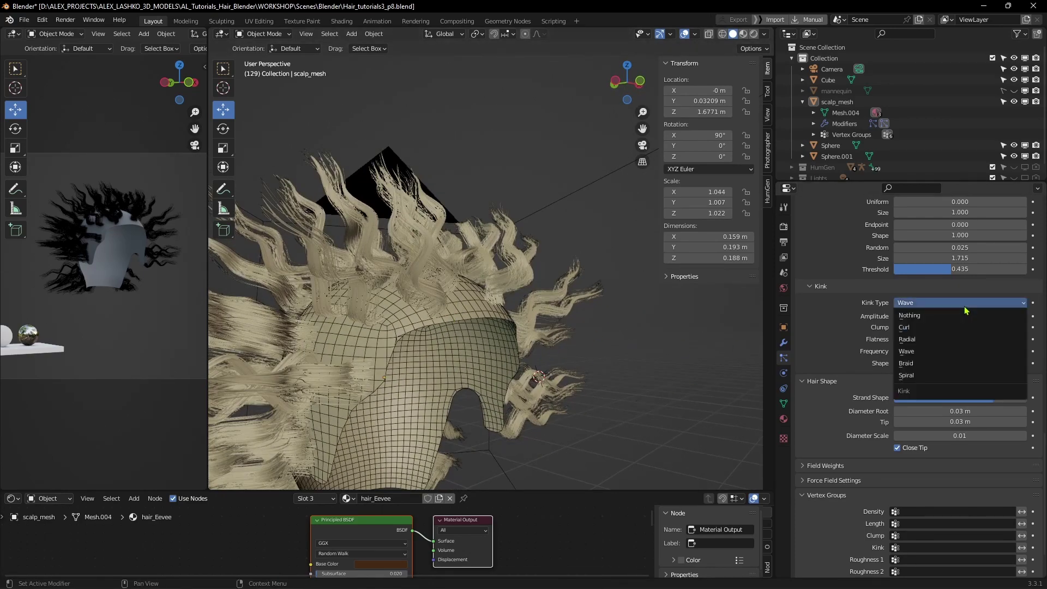
pyautogui.click(916, 364)
pyautogui.moveTo(598, 353); pyautogui.dragTo(567, 344, button='middle')
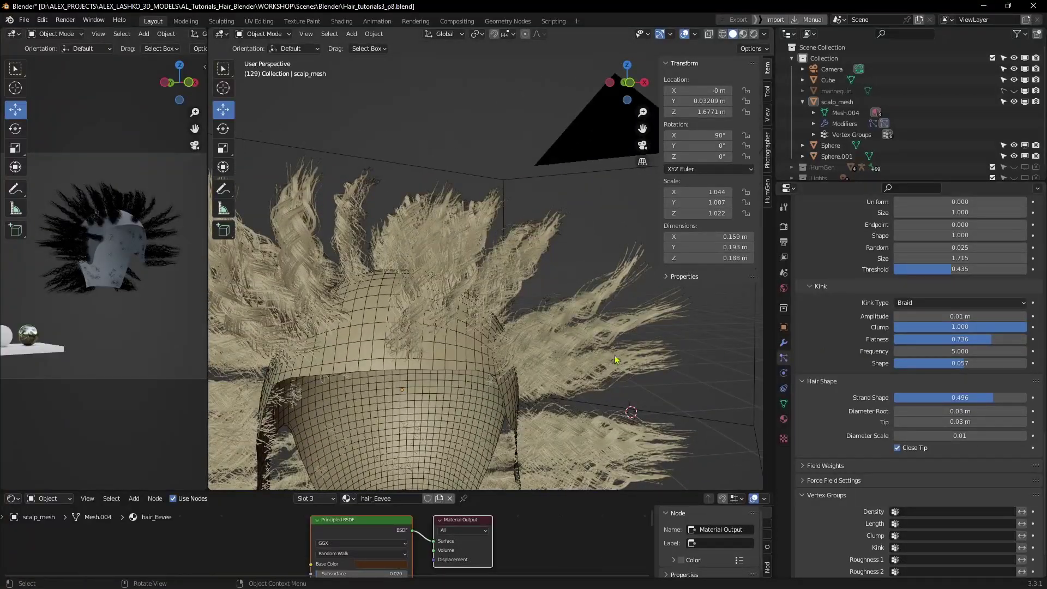
# Raise the display amount of the hair children to 400, trying 200 first.
pyautogui.scroll(12, 938, 319)
pyautogui.scroll(8, 942, 314)
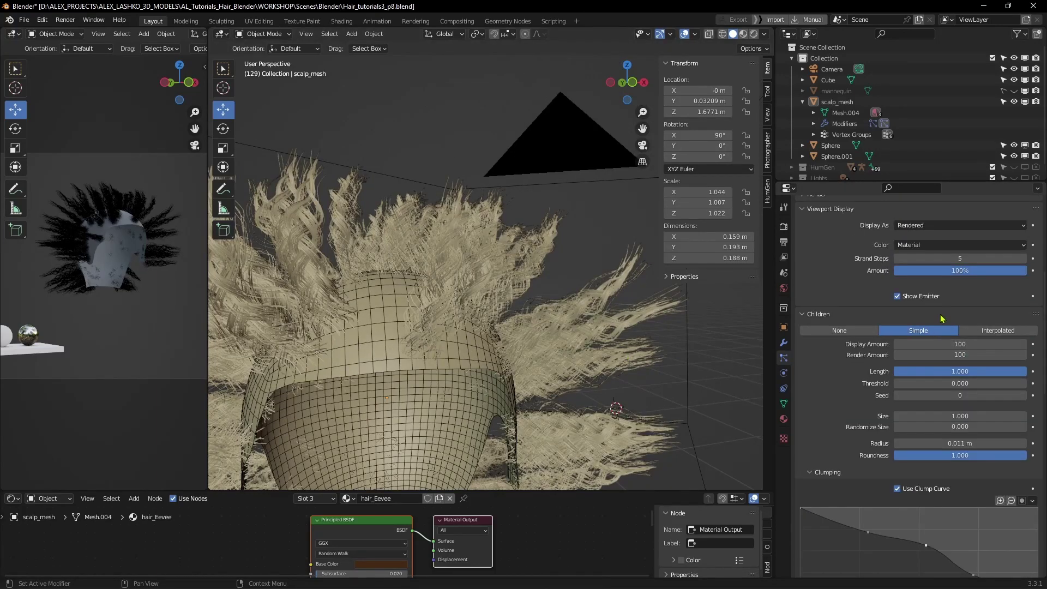
pyautogui.click(961, 344)
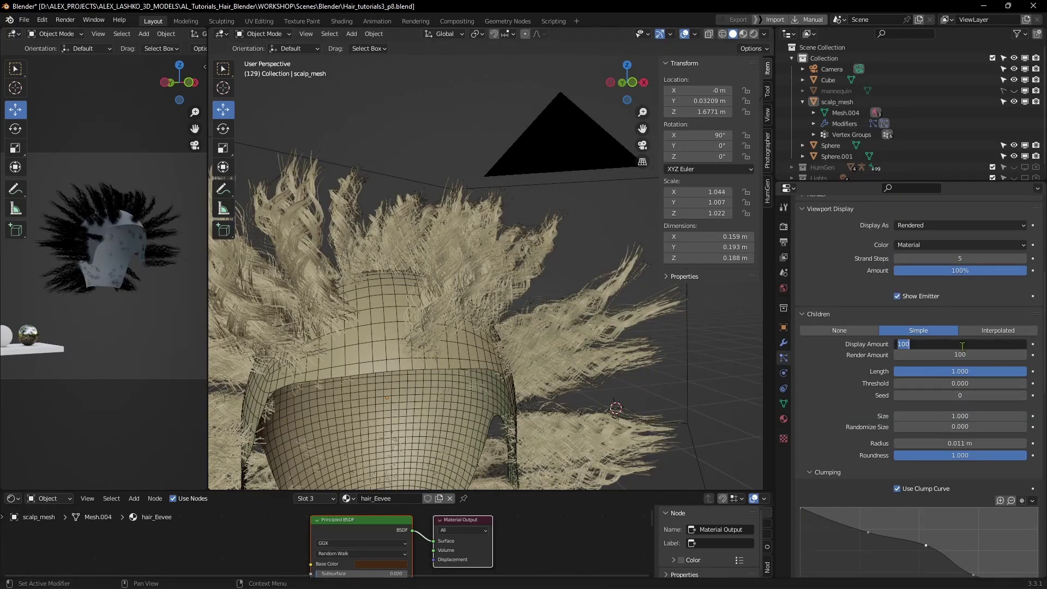
pyautogui.press('Return')
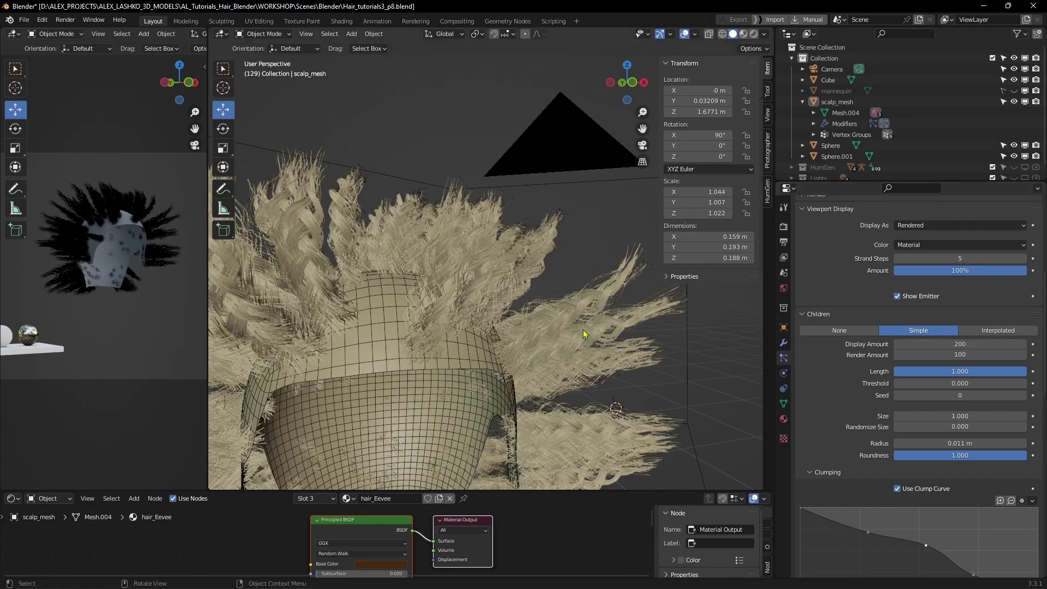
pyautogui.moveTo(599, 349); pyautogui.dragTo(638, 357, button='middle')
pyautogui.click(959, 345)
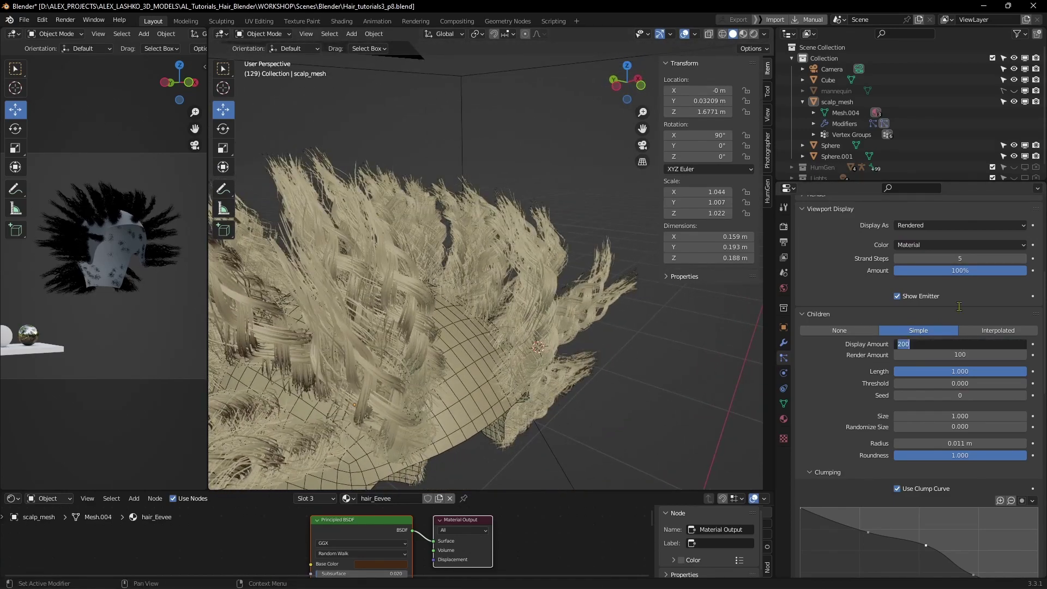
pyautogui.press('Return')
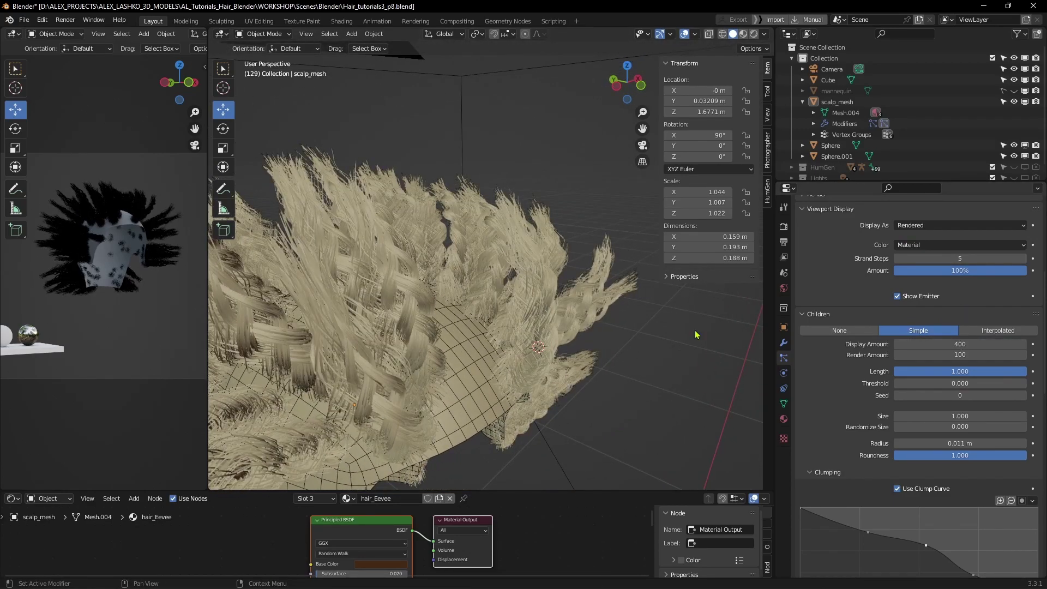
pyautogui.moveTo(533, 354); pyautogui.dragTo(543, 303, button='middle')
# Try a different amplitude for the braid kink and set it back to 0.01 m.
pyautogui.scroll(-15, 976, 393)
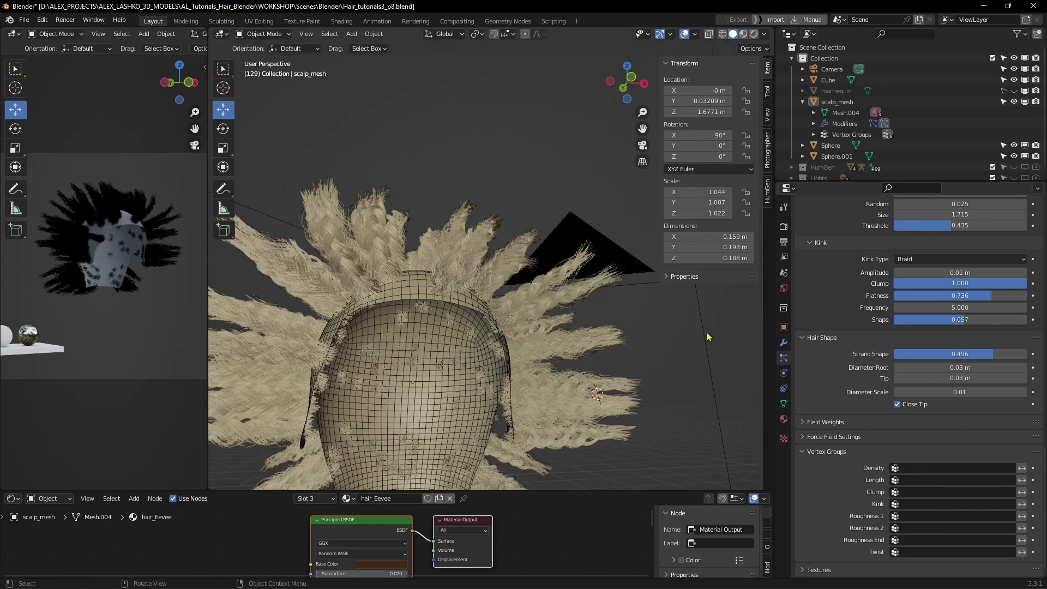
pyautogui.moveTo(707, 336); pyautogui.dragTo(643, 357, button='middle')
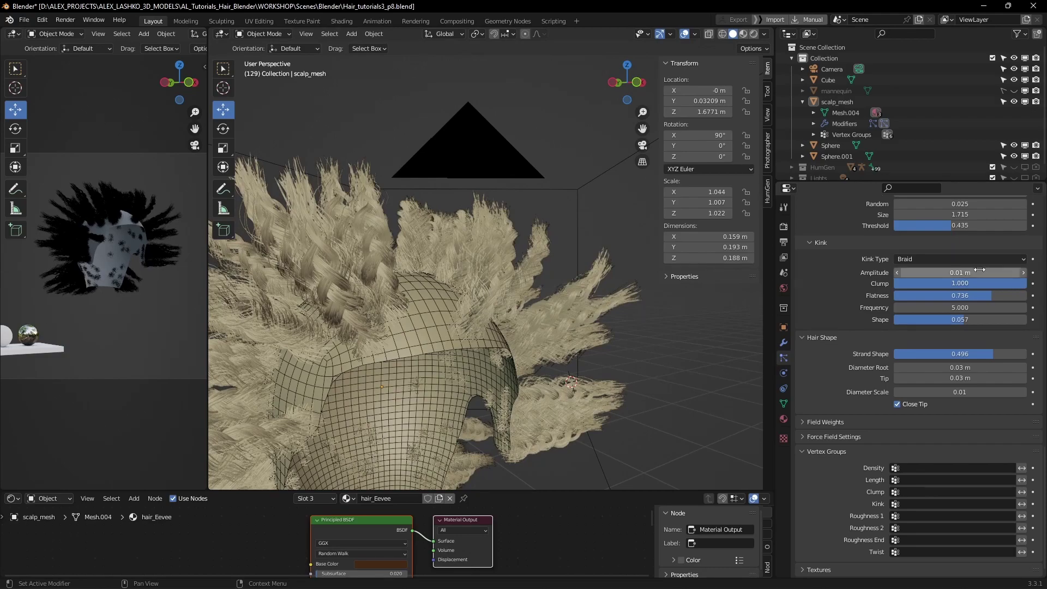
pyautogui.moveTo(980, 271)
pyautogui.mouseDown()
pyautogui.moveTo(1009, 271)
pyautogui.moveTo(944, 275)
pyautogui.moveTo(960, 272)
pyautogui.mouseUp()
pyautogui.click(960, 268)
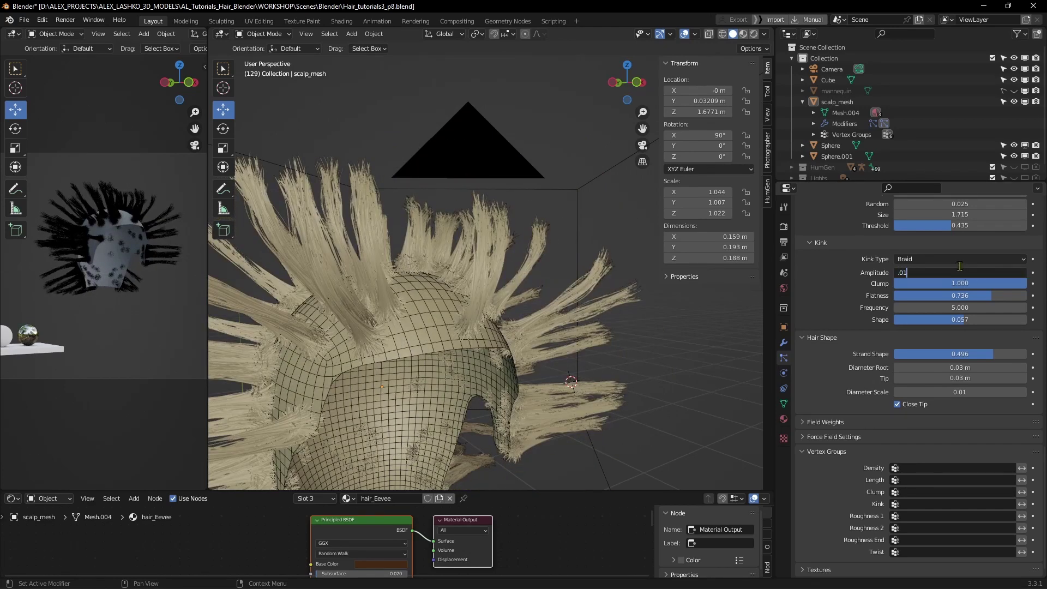
pyautogui.write('.01')
pyautogui.press('Return')
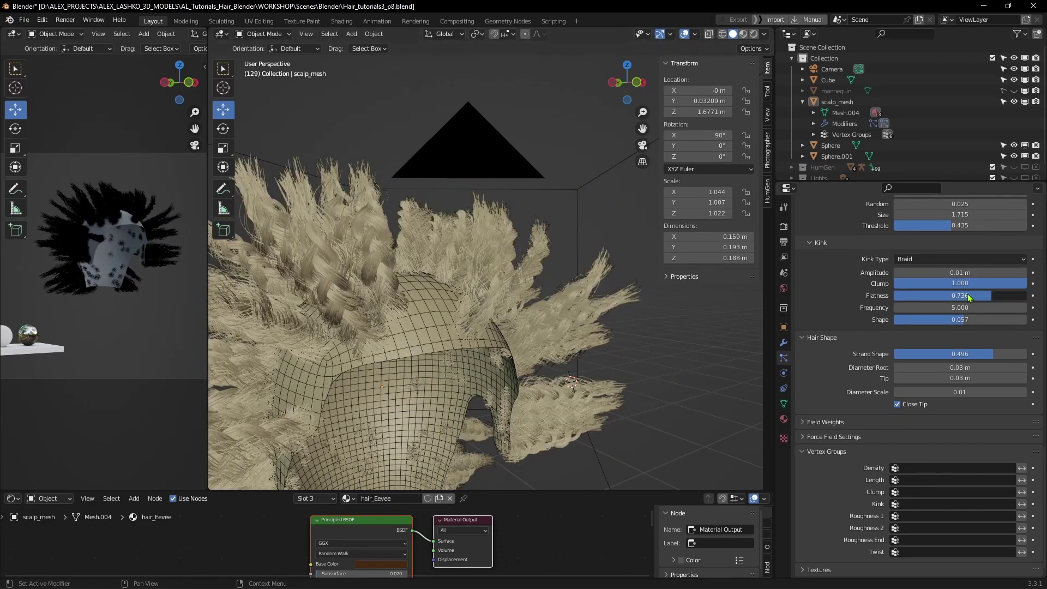
# Set the braid kink's flatness to 0.589, its frequency to 3.805 and its shape to 0.065.
pyautogui.moveTo(969, 297); pyautogui.dragTo(999, 295)
pyautogui.moveTo(919, 300); pyautogui.dragTo(229, 423)
pyautogui.moveTo(543, 382); pyautogui.dragTo(500, 359, button='middle')
pyautogui.moveTo(915, 325); pyautogui.dragTo(951, 322)
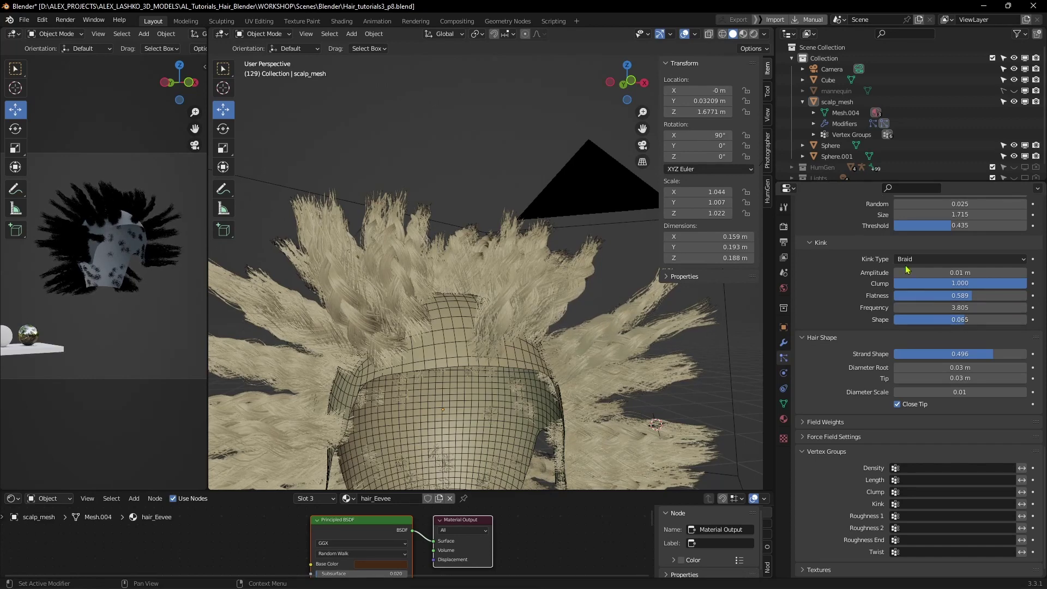
pyautogui.click(938, 261)
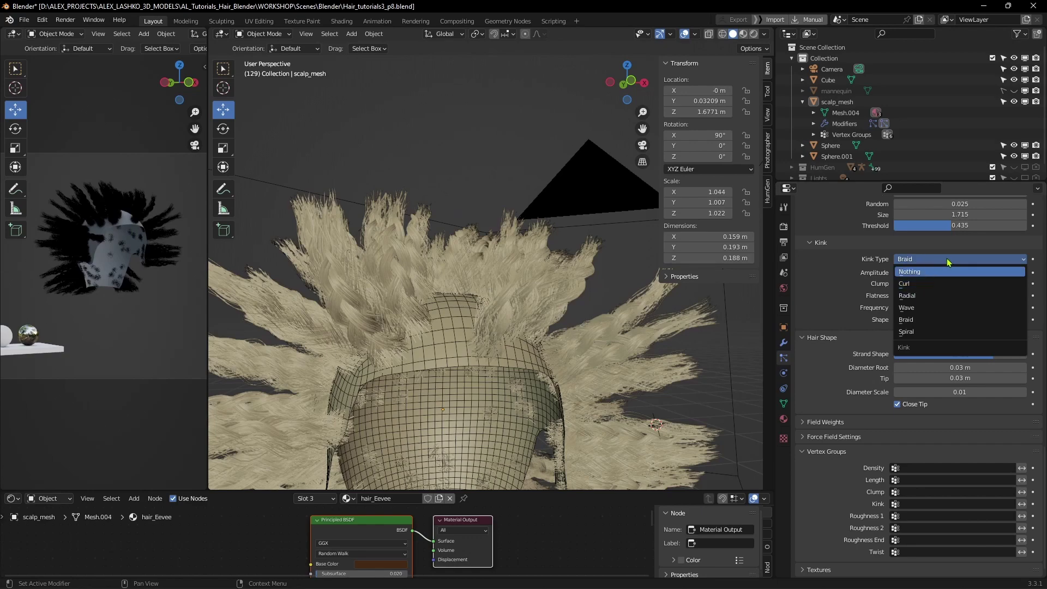
pyautogui.moveTo(651, 363)
pyautogui.mouseDown(button='middle')
pyautogui.moveTo(641, 335)
pyautogui.moveTo(630, 341)
pyautogui.moveTo(649, 347)
pyautogui.mouseUp(button='middle')
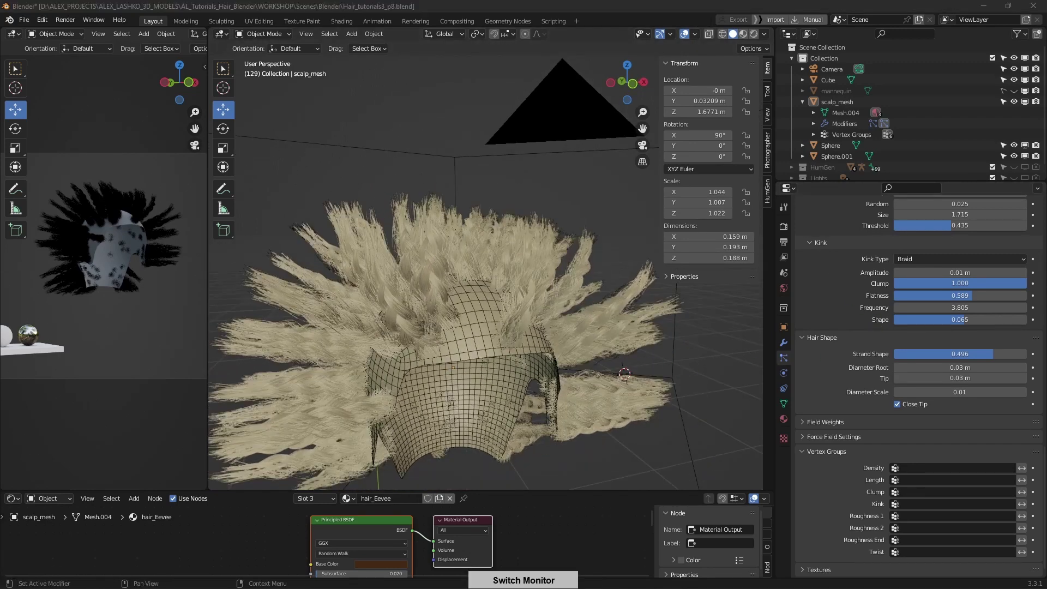
# Save the scene file and collapse the Hair Shape settings.
pyautogui.hotkey('ctrl', 's')
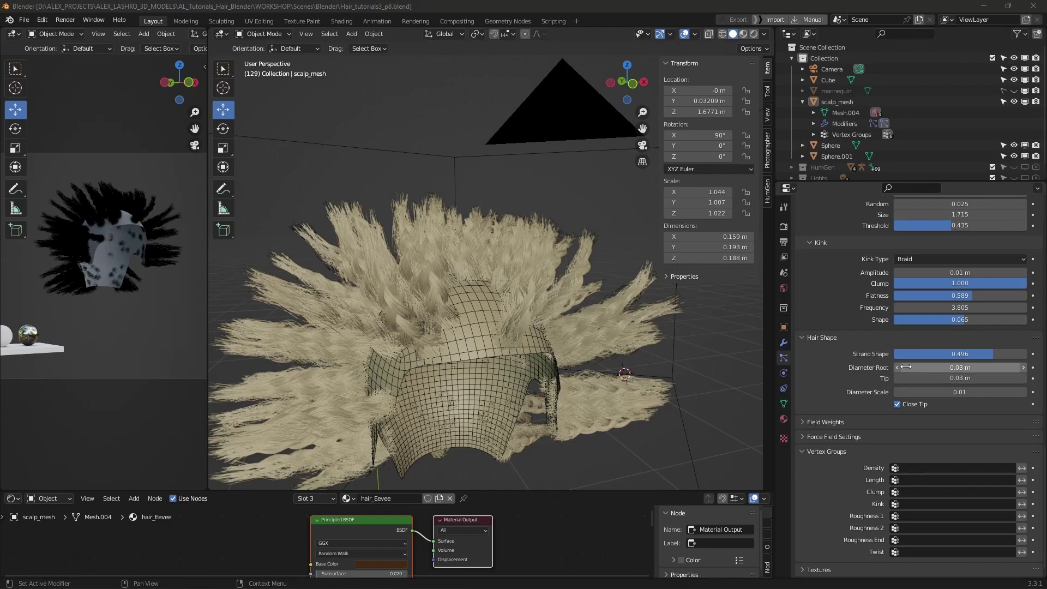
pyautogui.click(842, 339)
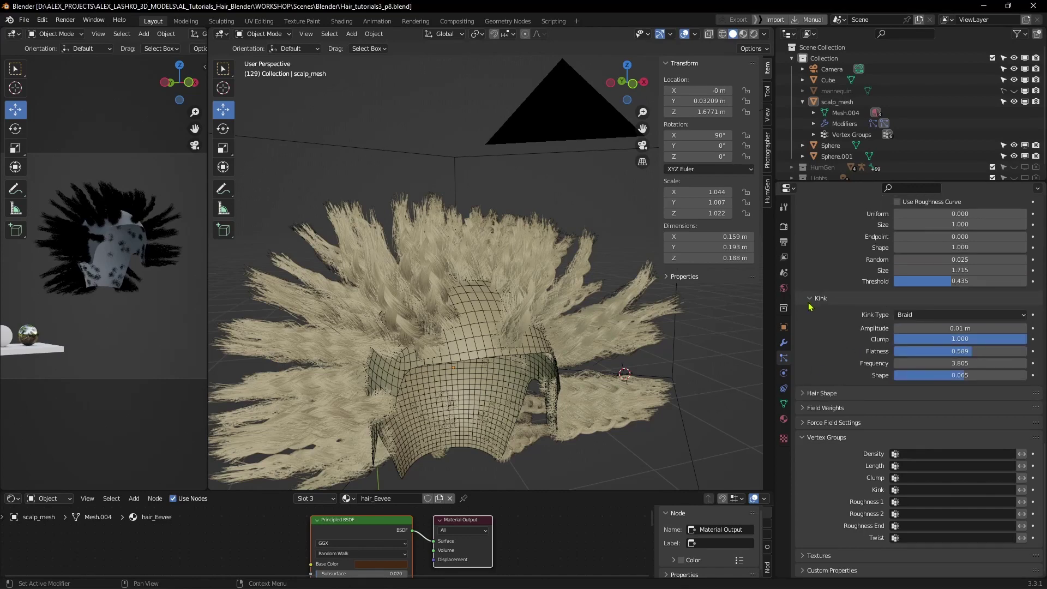
# Compare the Interpolated and Simple children types on the scalp hair by switching between them, ending on Simple.
pyautogui.scroll(10, 818, 300)
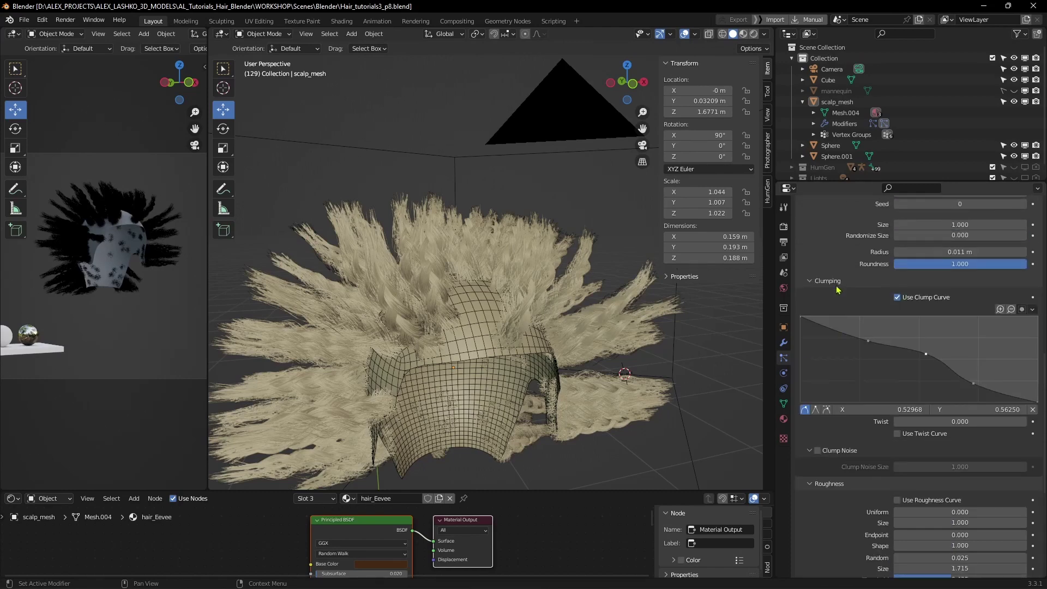
pyautogui.scroll(8, 839, 290)
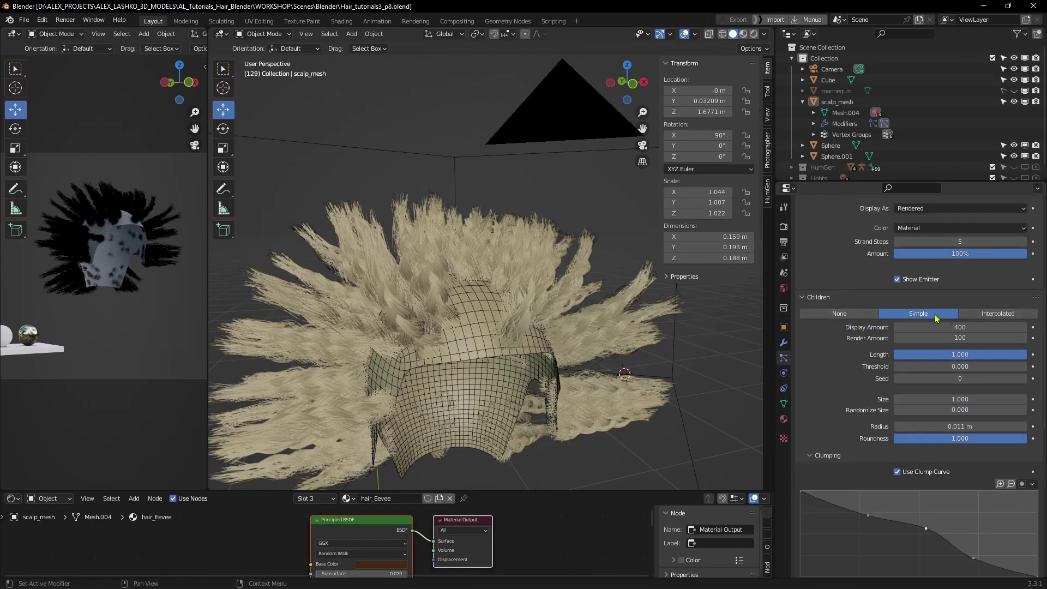
pyautogui.moveTo(569, 354)
pyautogui.mouseDown(button='middle')
pyautogui.moveTo(585, 366)
pyautogui.moveTo(563, 321)
pyautogui.moveTo(557, 341)
pyautogui.mouseUp(button='middle')
pyautogui.scroll(1, 585, 325)
pyautogui.click(993, 314)
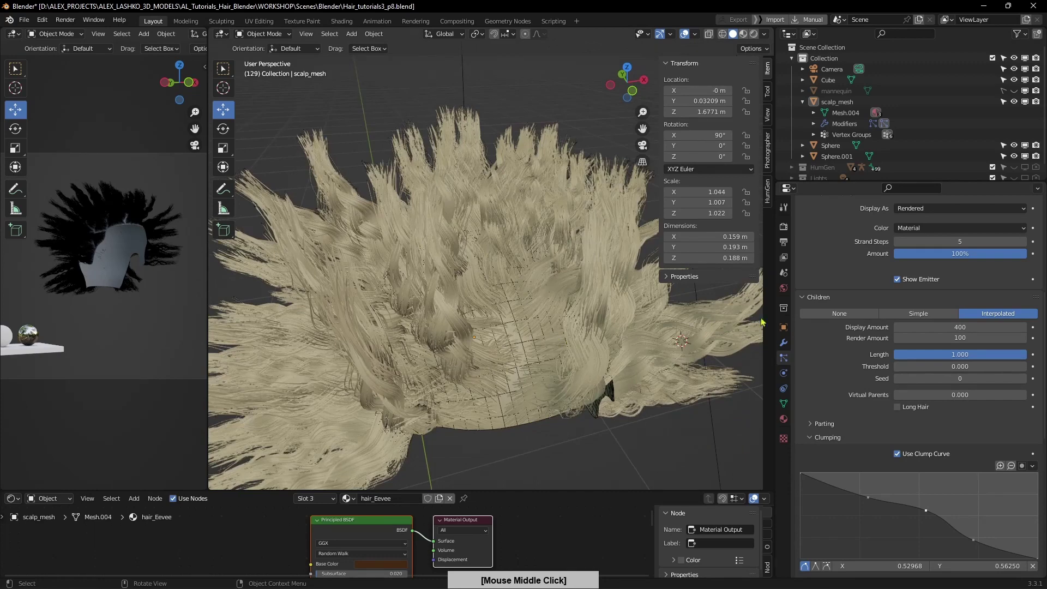
pyautogui.click(927, 314)
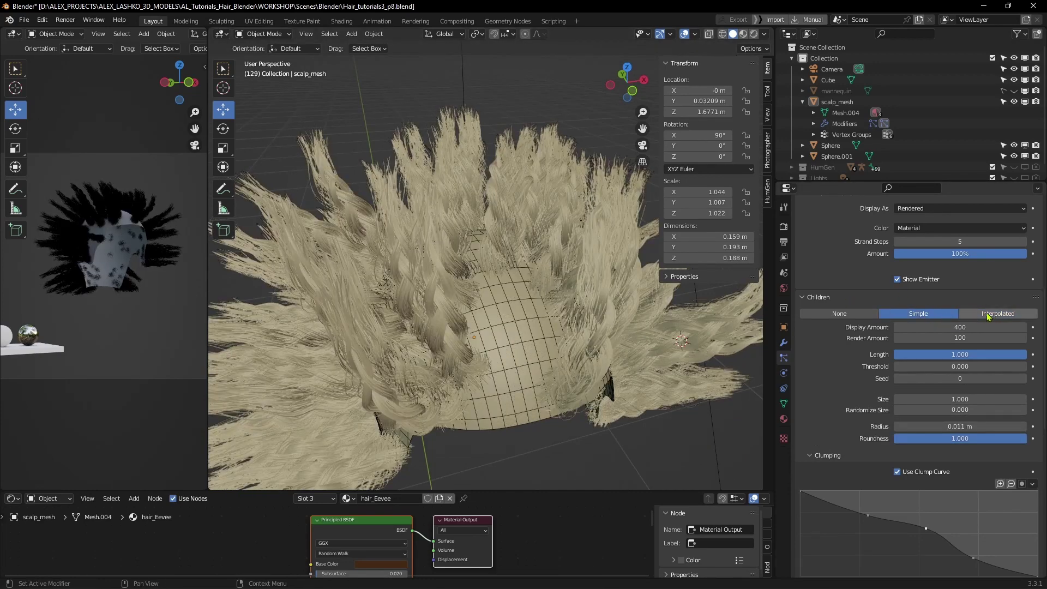
pyautogui.click(988, 315)
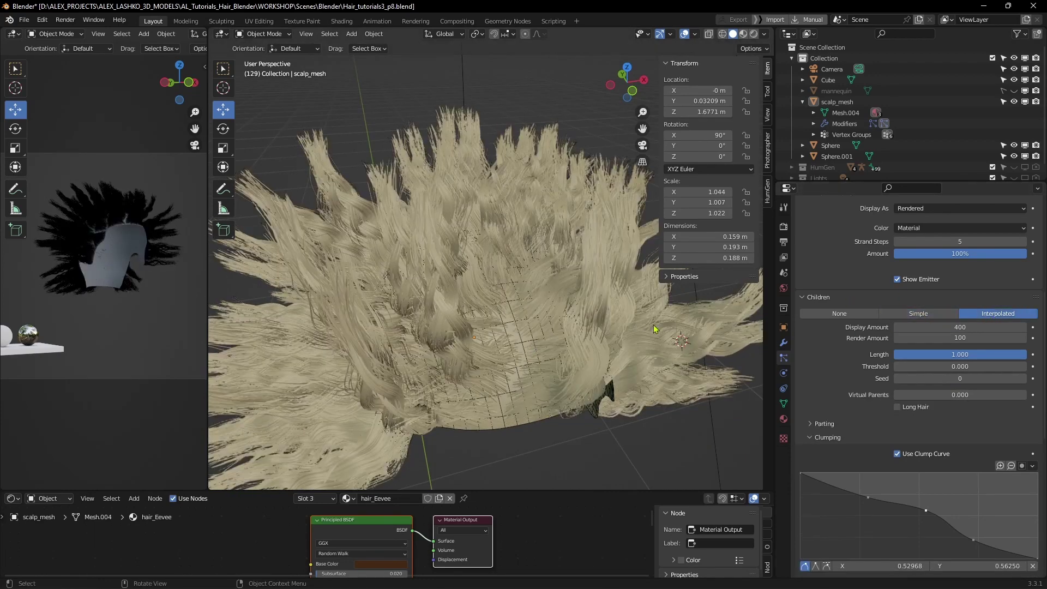
pyautogui.click(927, 313)
pyautogui.moveTo(545, 355); pyautogui.dragTo(505, 336, button='middle')
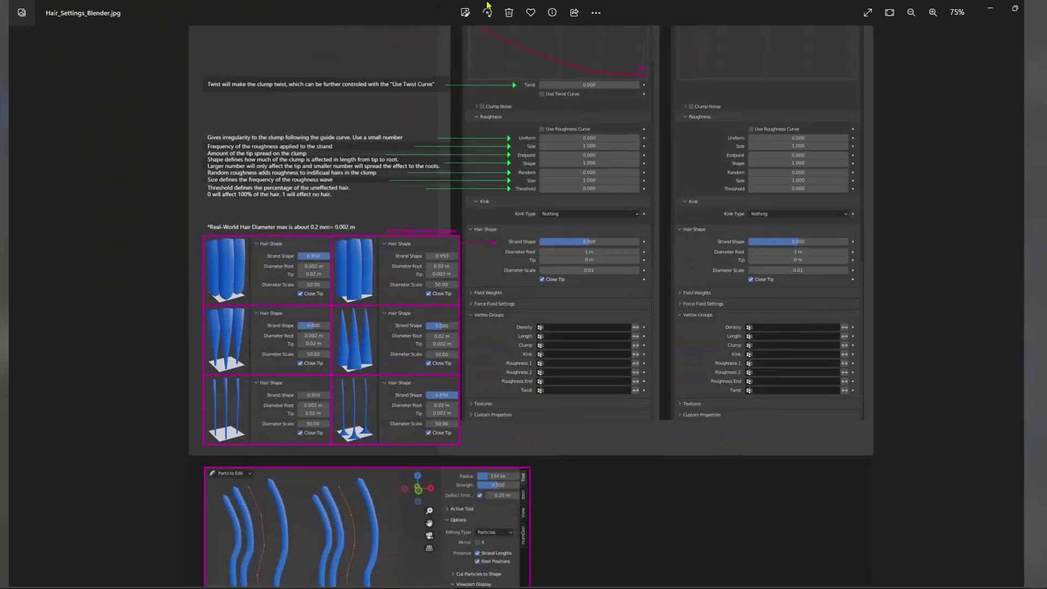
# Switch to the Hair_Settings_Blender.jpg reference sheet and examine its illustrations of Simple and Interpolated children.
pyautogui.scroll(5, 631, 399)
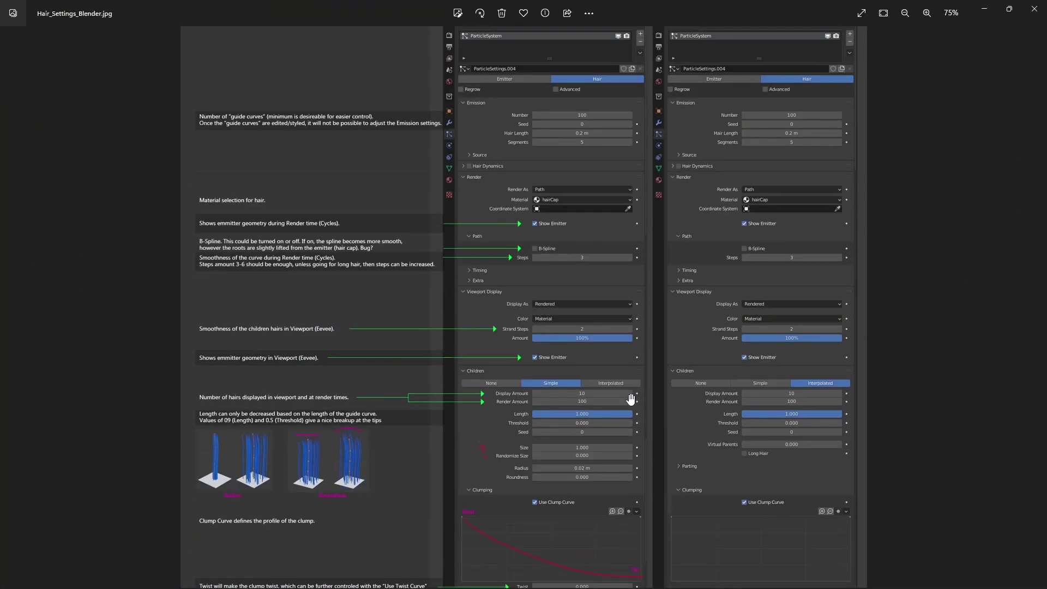
pyautogui.scroll(2, 631, 400)
pyautogui.keyDown('ctrl'); pyautogui.scroll(3, 699, 168); pyautogui.keyUp('ctrl')
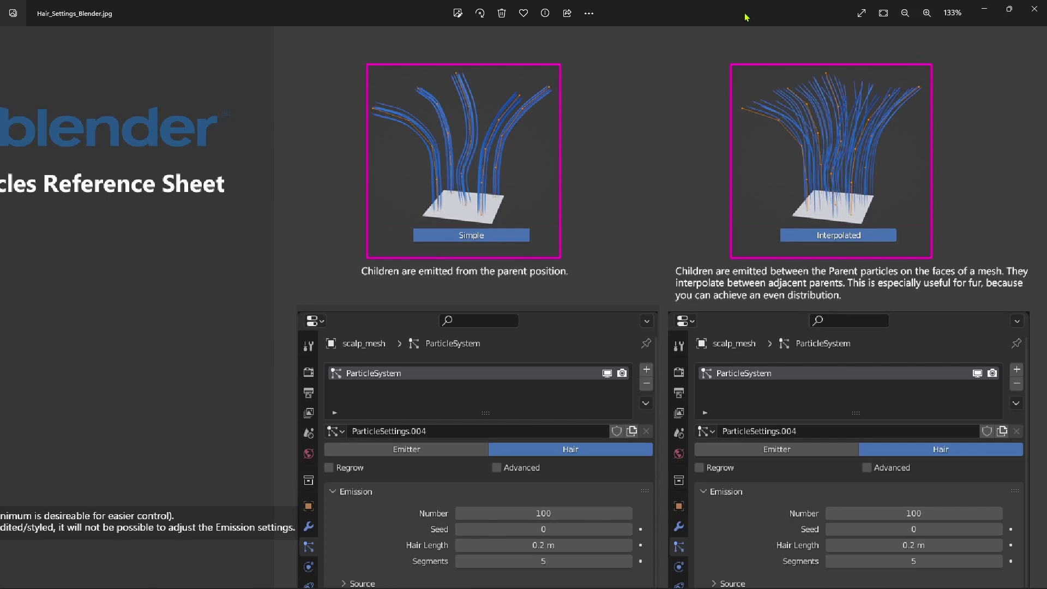
pyautogui.moveTo(732, 9); pyautogui.dragTo(673, 68)
# Set the hair children type to Interpolated and look through its remaining settings.
pyautogui.moveTo(575, 281); pyautogui.dragTo(683, 378, button='middle')
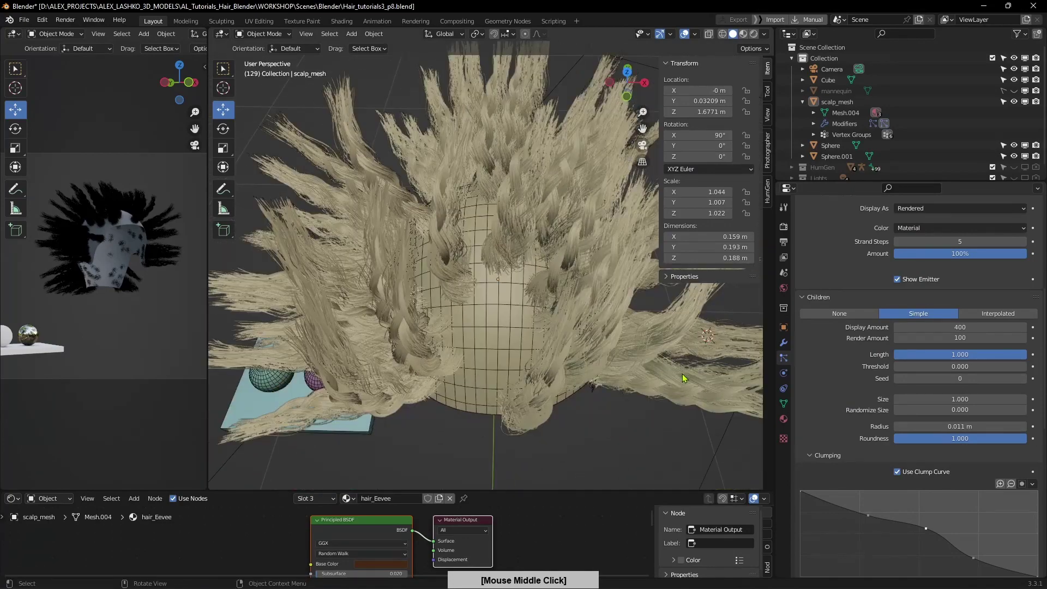
pyautogui.click(993, 315)
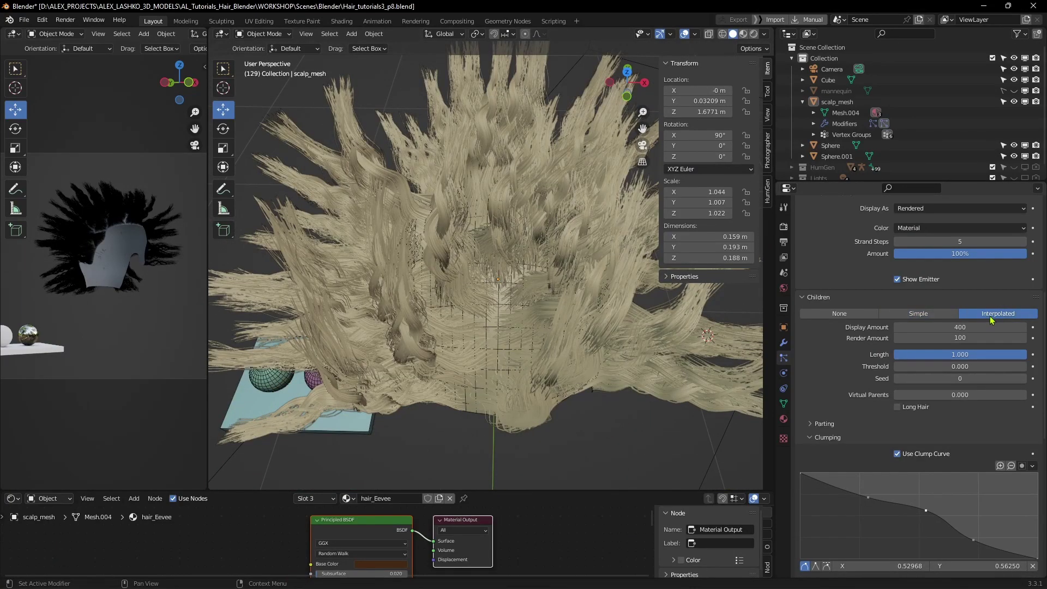
pyautogui.moveTo(595, 351); pyautogui.dragTo(540, 359, button='middle')
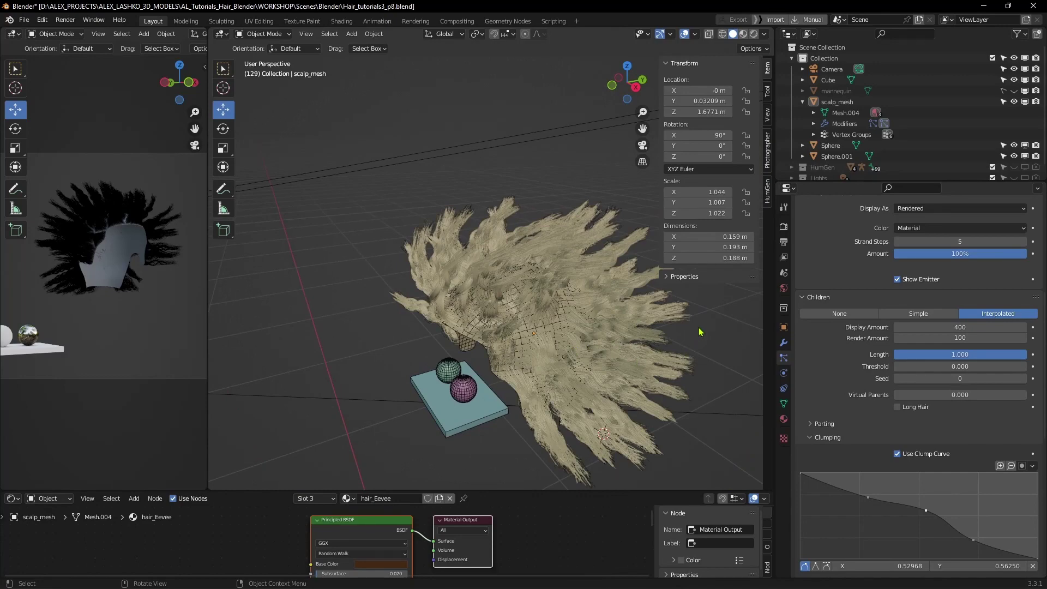
pyautogui.scroll(-12, 878, 352)
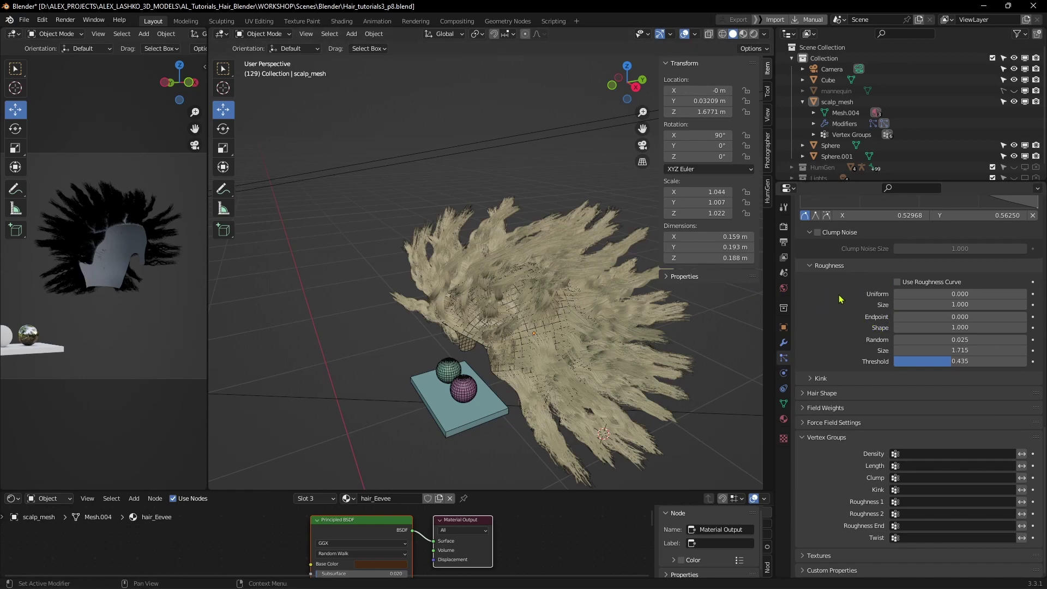
pyautogui.scroll(18, 841, 299)
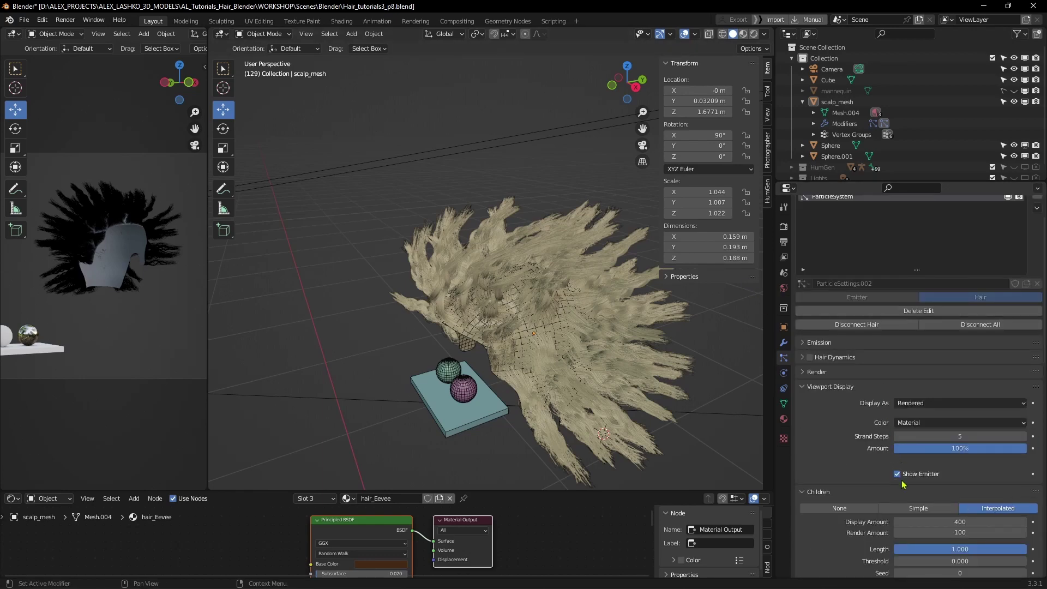
pyautogui.scroll(-2, 902, 484)
# Reopen the Hair_Settings_Blender.jpg reference sheet and compare the Simple and Interpolated settings columns from Emission to Hair Shape.
pyautogui.moveTo(739, 1)
pyautogui.mouseDown()
pyautogui.moveTo(739, 73)
pyautogui.moveTo(744, 1)
pyautogui.mouseUp()
pyautogui.scroll(-4, 734, 281)
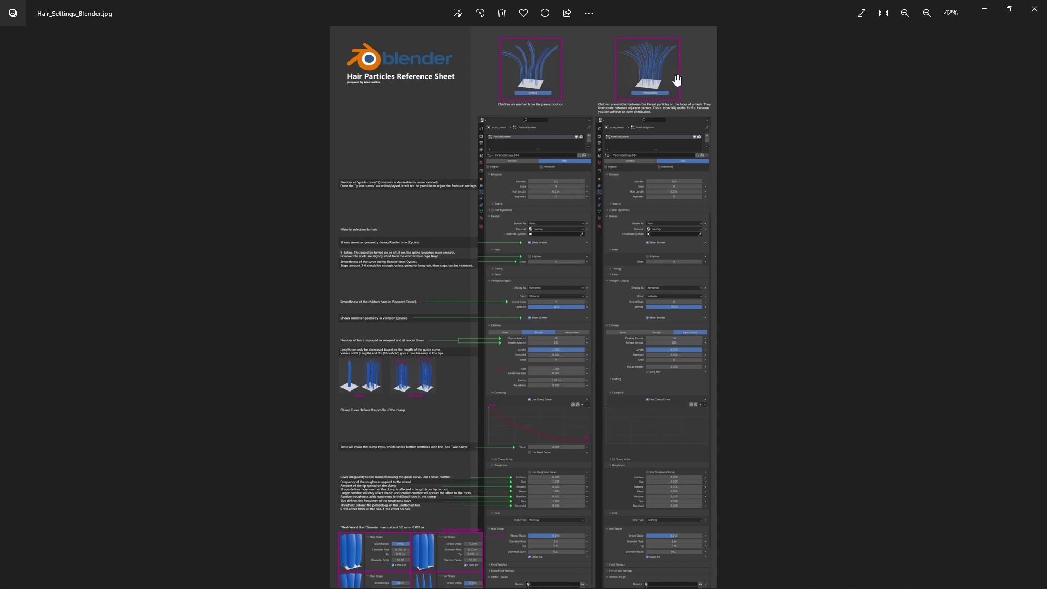
pyautogui.scroll(2, 638, 212)
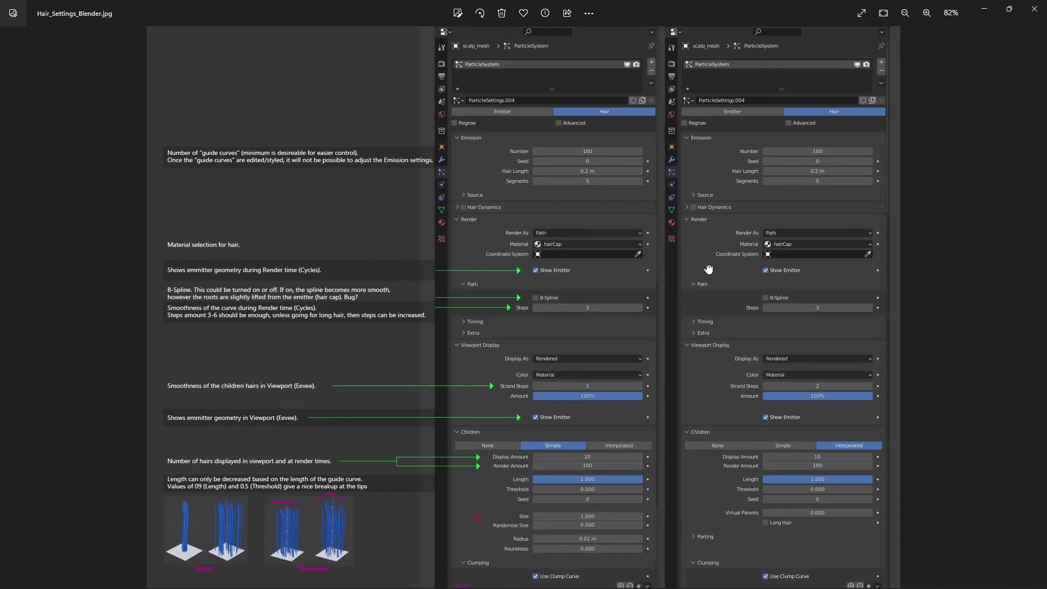
pyautogui.scroll(-3, 764, 373)
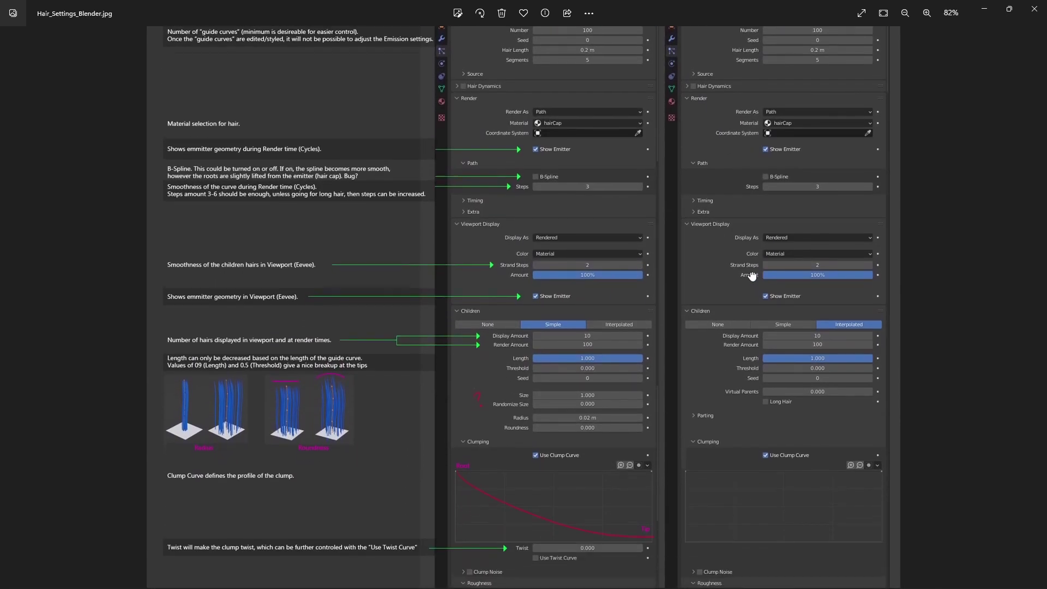
pyautogui.scroll(-1, 781, 289)
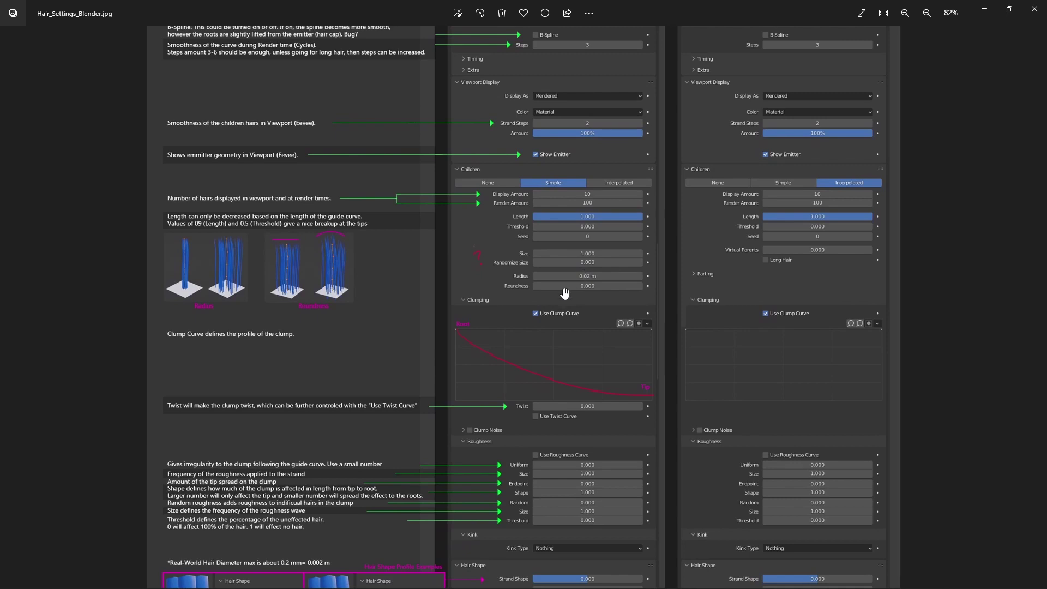
pyautogui.scroll(-1, 633, 388)
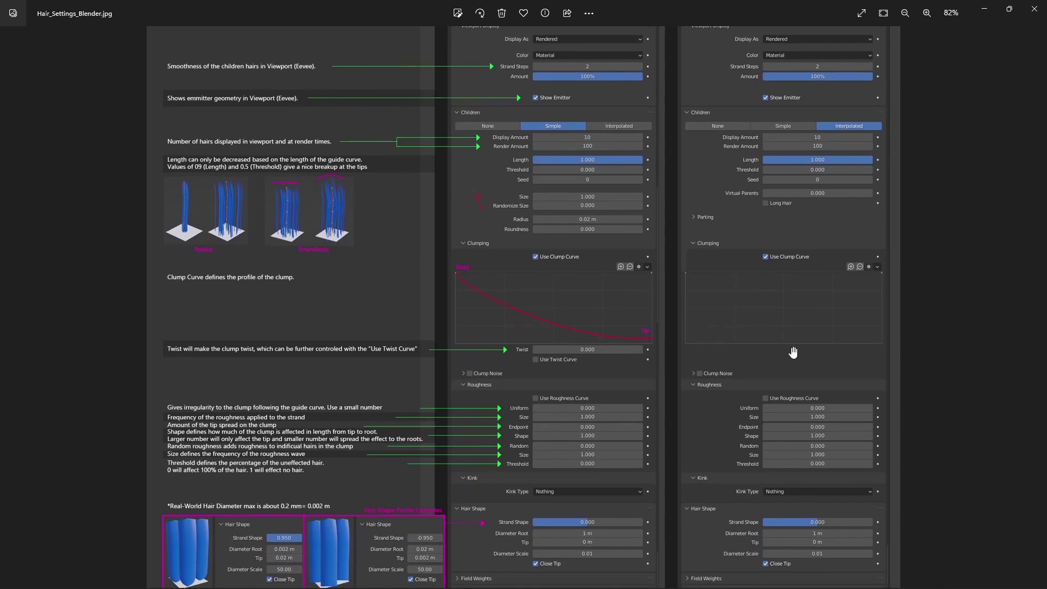
pyautogui.scroll(9, 812, 349)
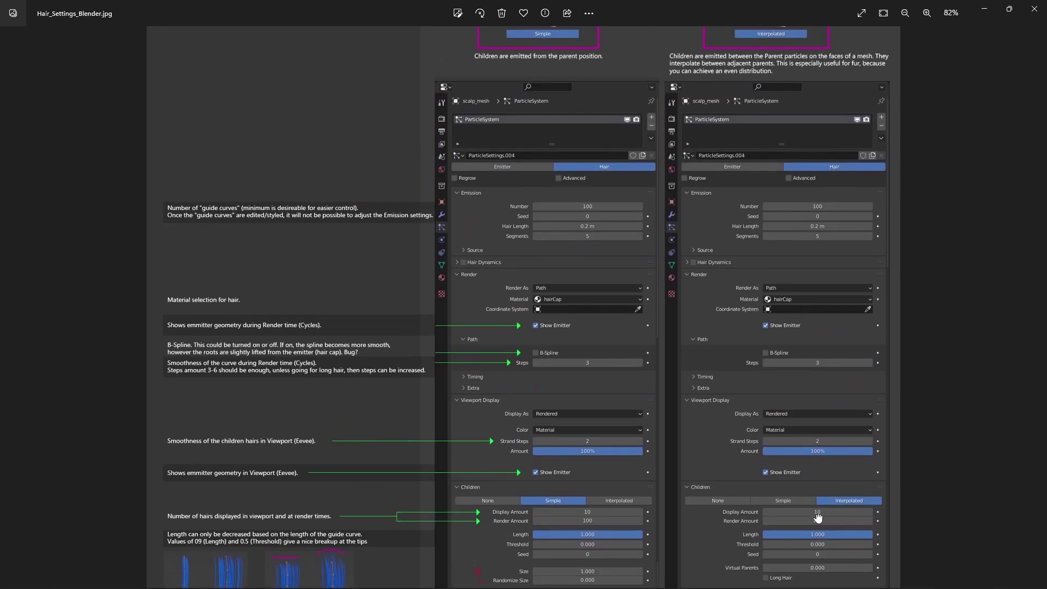
pyautogui.scroll(-2, 800, 463)
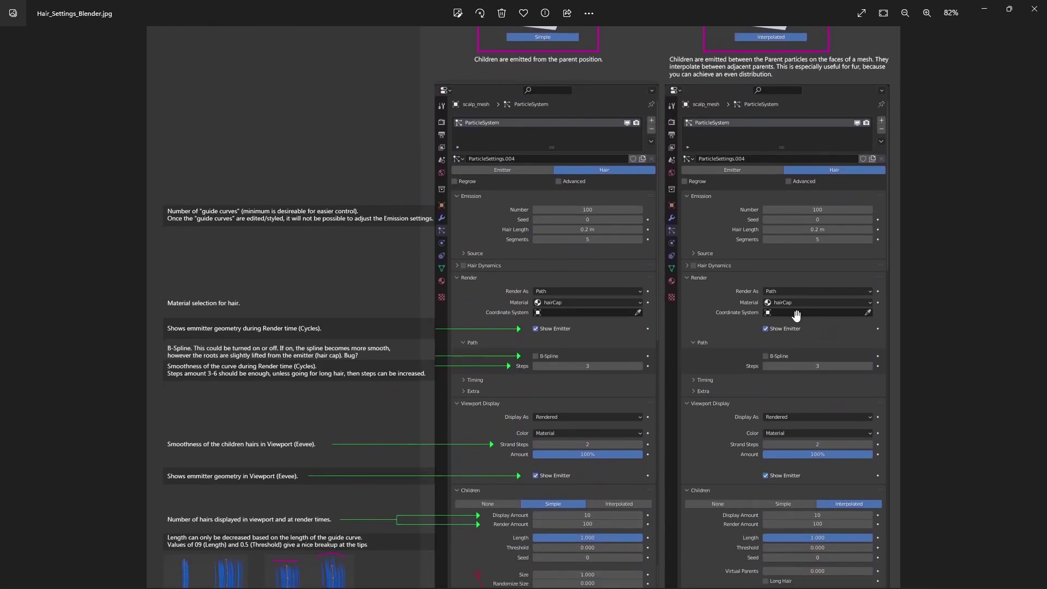
pyautogui.click(1009, 9)
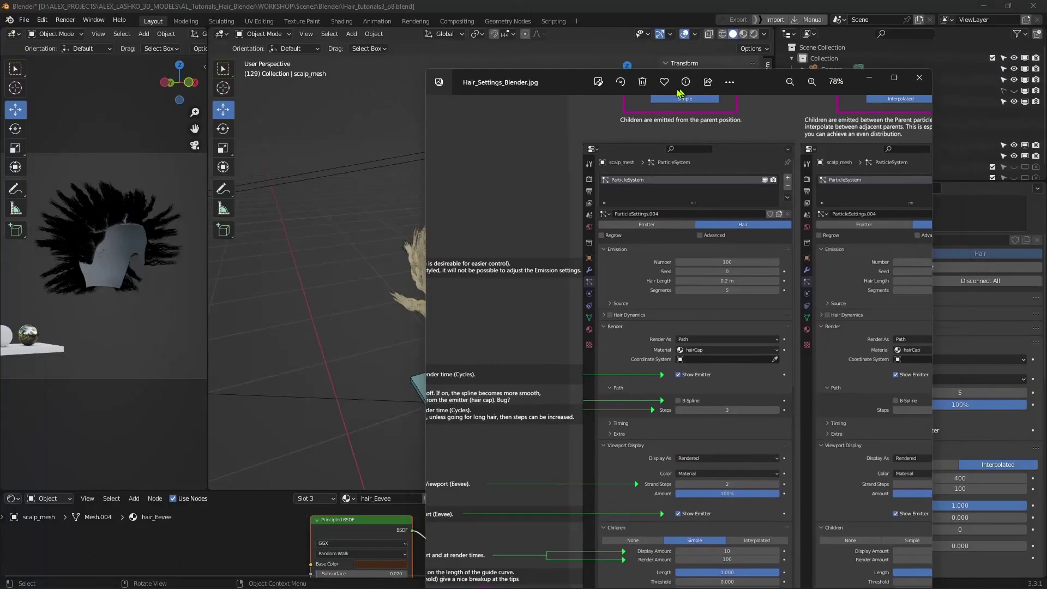
pyautogui.click(898, 78)
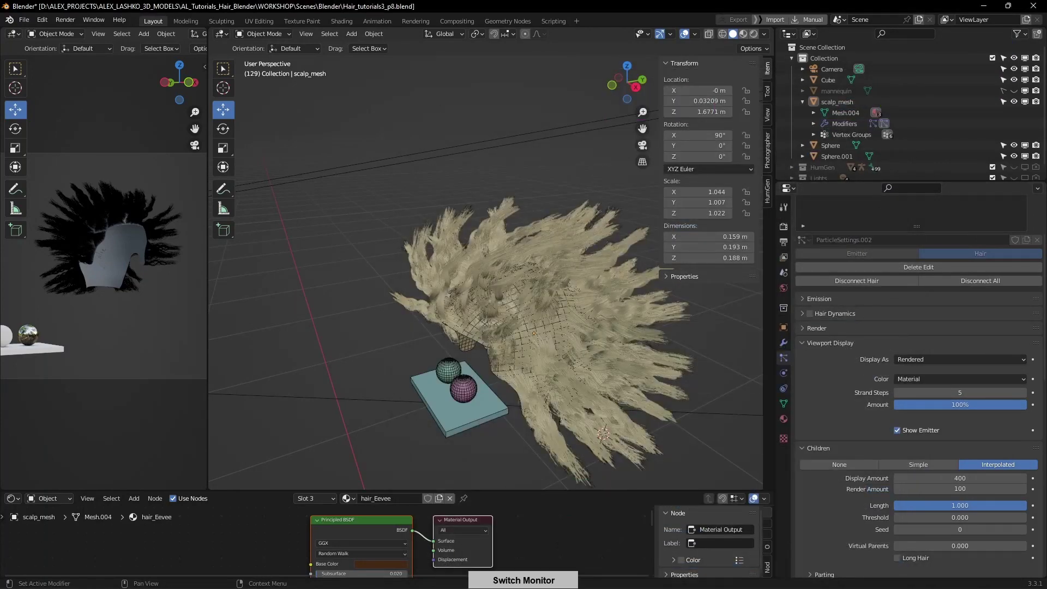
# Collapse the Viewport Display and Children settings to get to the particle system's vertex group slots.
pyautogui.moveTo(675, 375); pyautogui.dragTo(661, 351, button='middle')
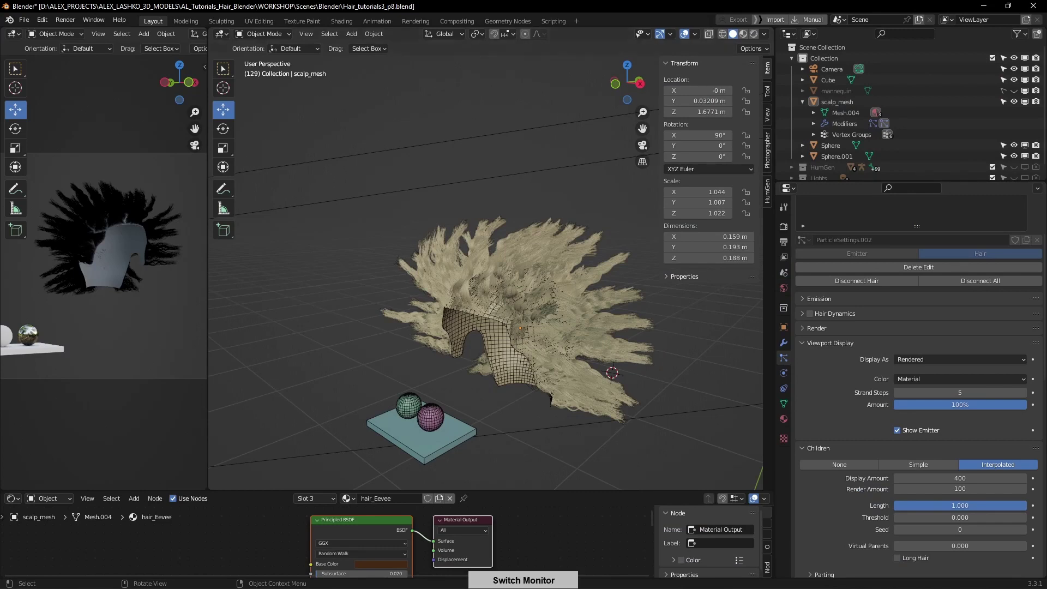
pyautogui.click(803, 345)
pyautogui.click(805, 362)
pyautogui.click(816, 439)
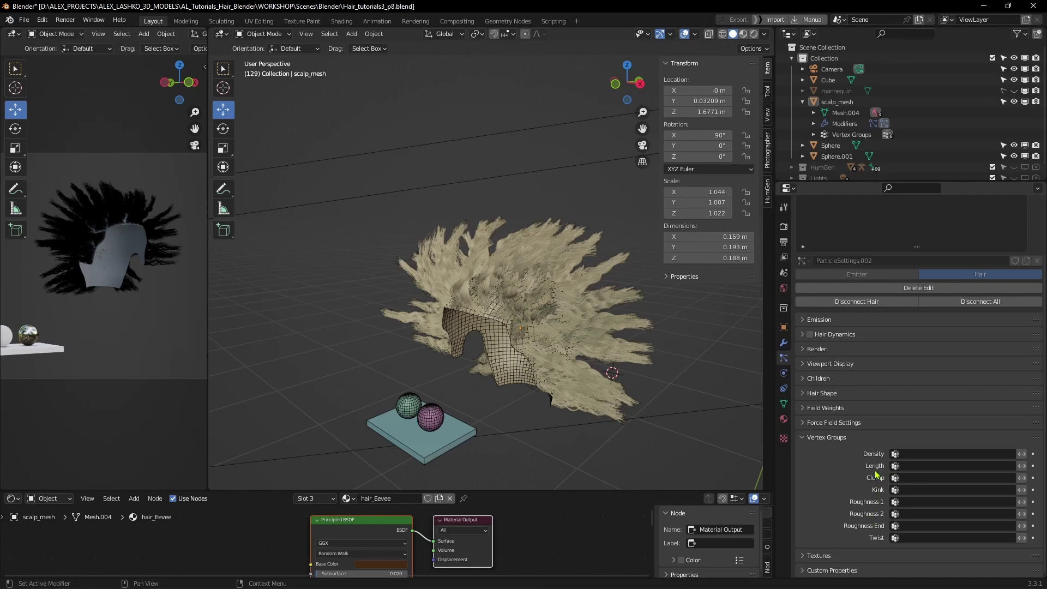
pyautogui.moveTo(624, 368); pyautogui.dragTo(555, 316, button='middle')
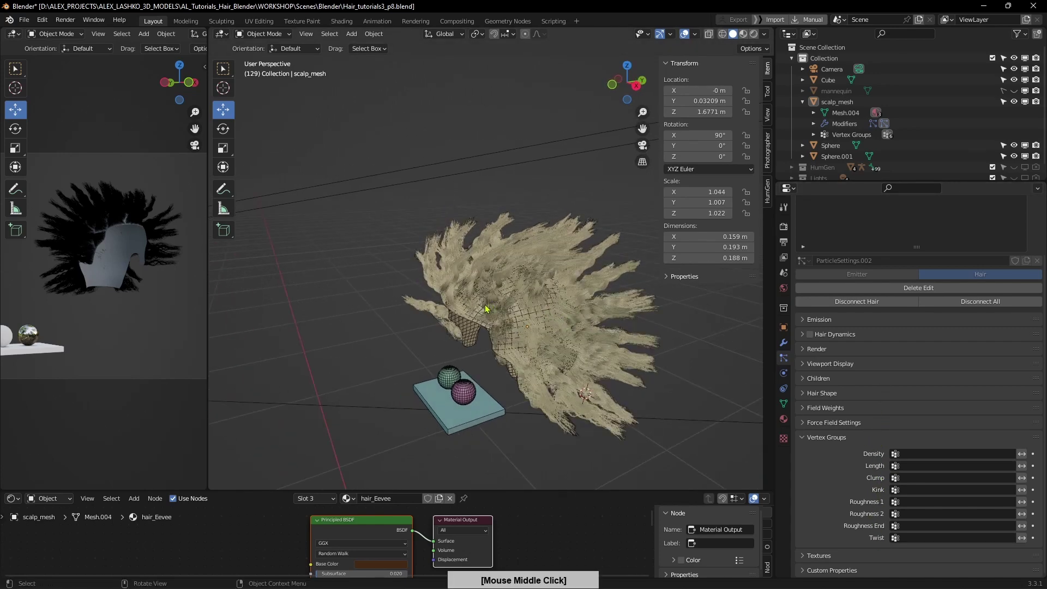
pyautogui.moveTo(616, 359); pyautogui.dragTo(588, 344, button='middle')
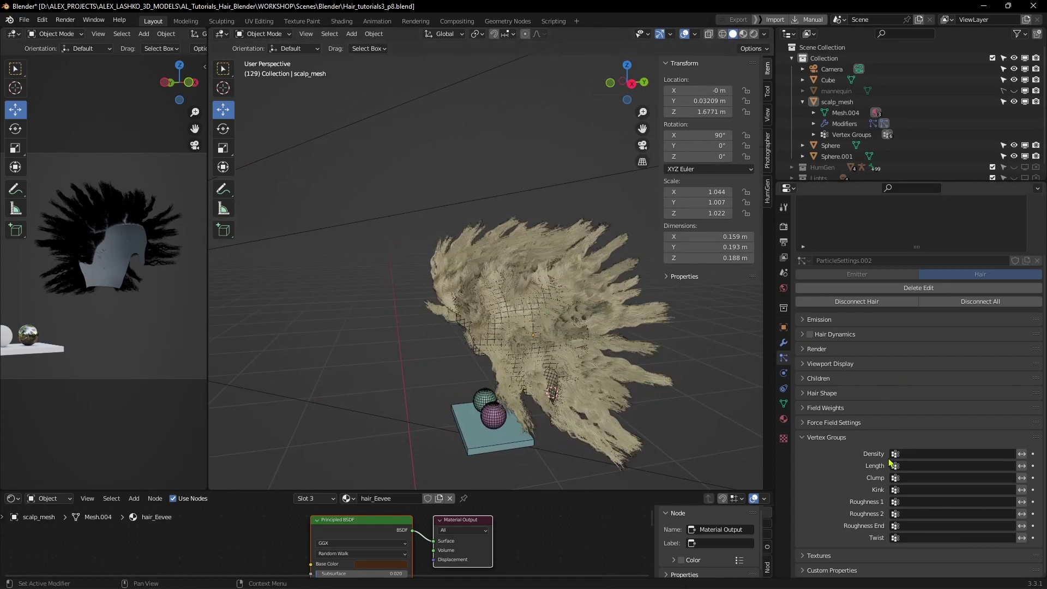
pyautogui.moveTo(629, 378); pyautogui.dragTo(659, 379, button='middle')
# Hide the active ParticleSystem in the viewport and put the scalp mesh into Weight Paint mode.
pyautogui.click(481, 312)
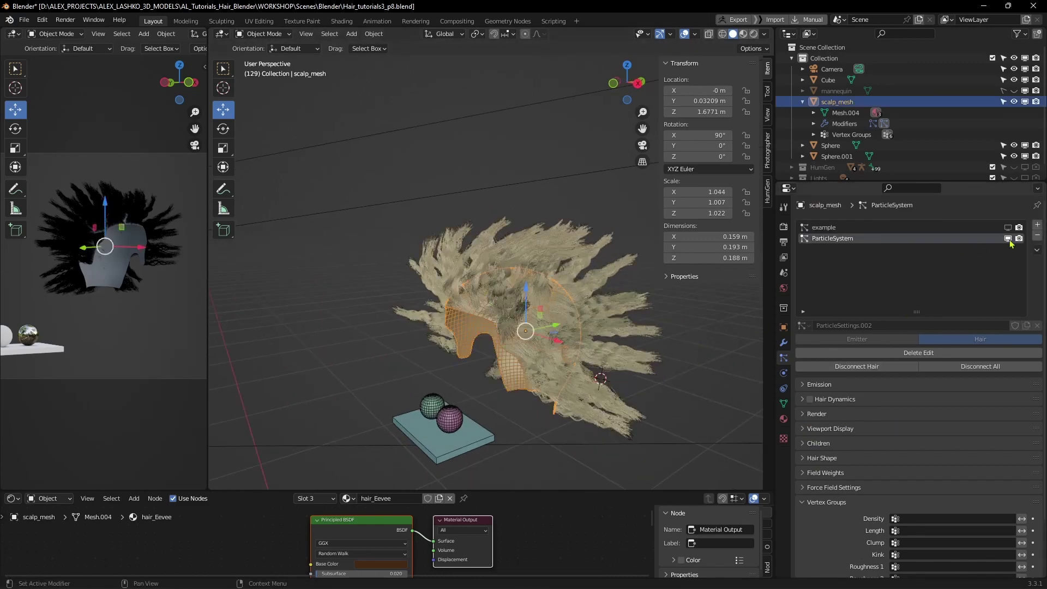
pyautogui.click(1008, 239)
pyautogui.click(264, 34)
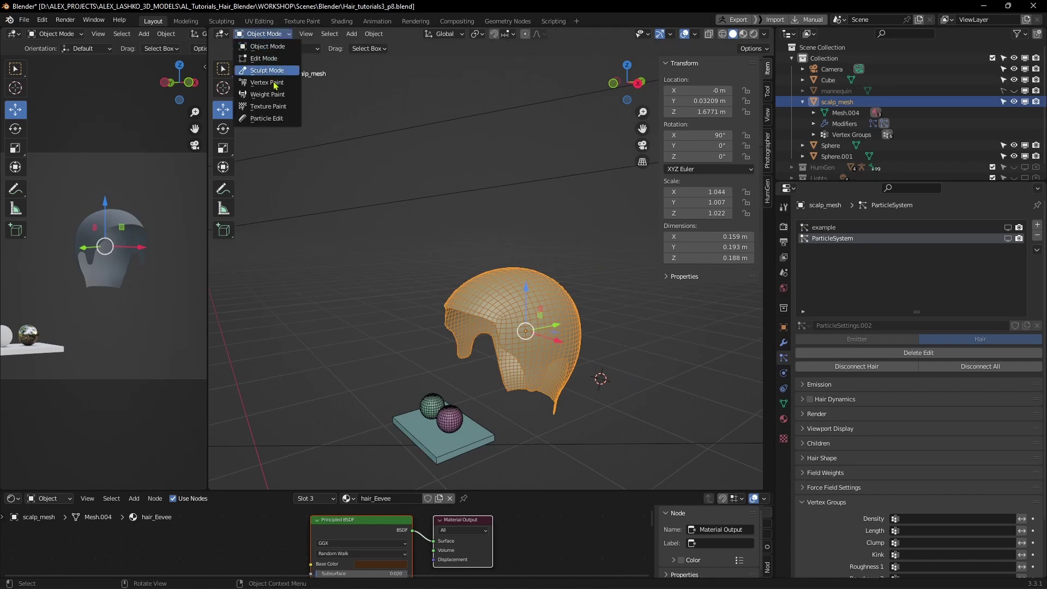
pyautogui.click(272, 96)
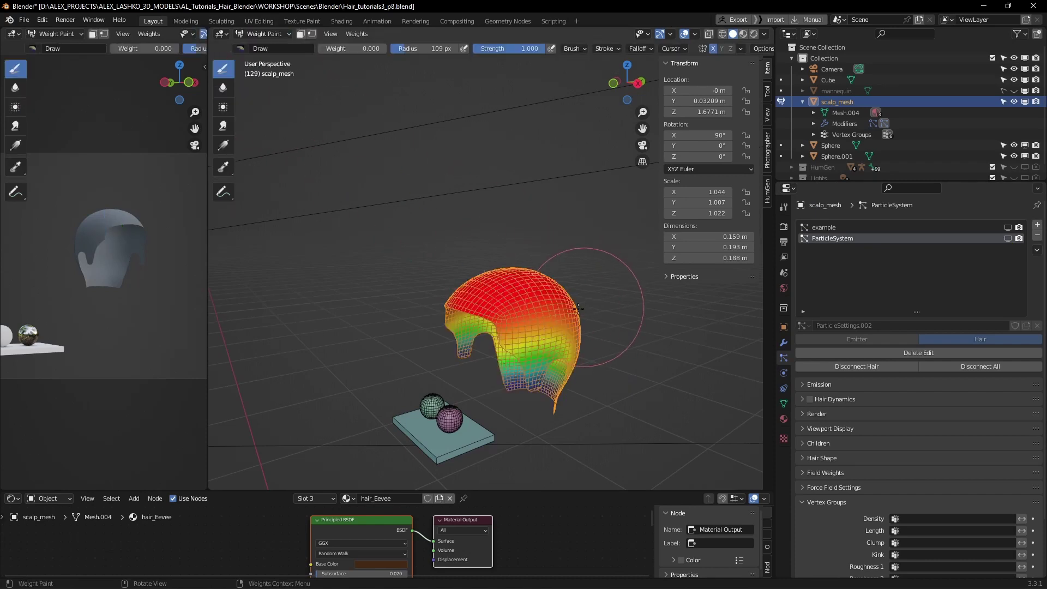
pyautogui.moveTo(578, 308); pyautogui.dragTo(597, 306, button='middle')
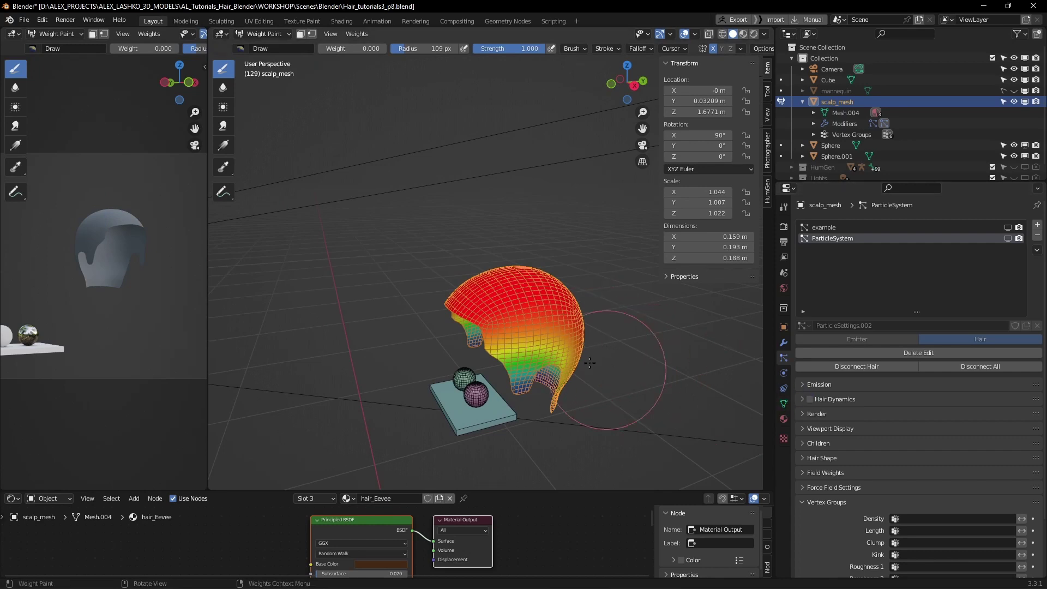
pyautogui.moveTo(589, 363); pyautogui.dragTo(642, 385, button='middle')
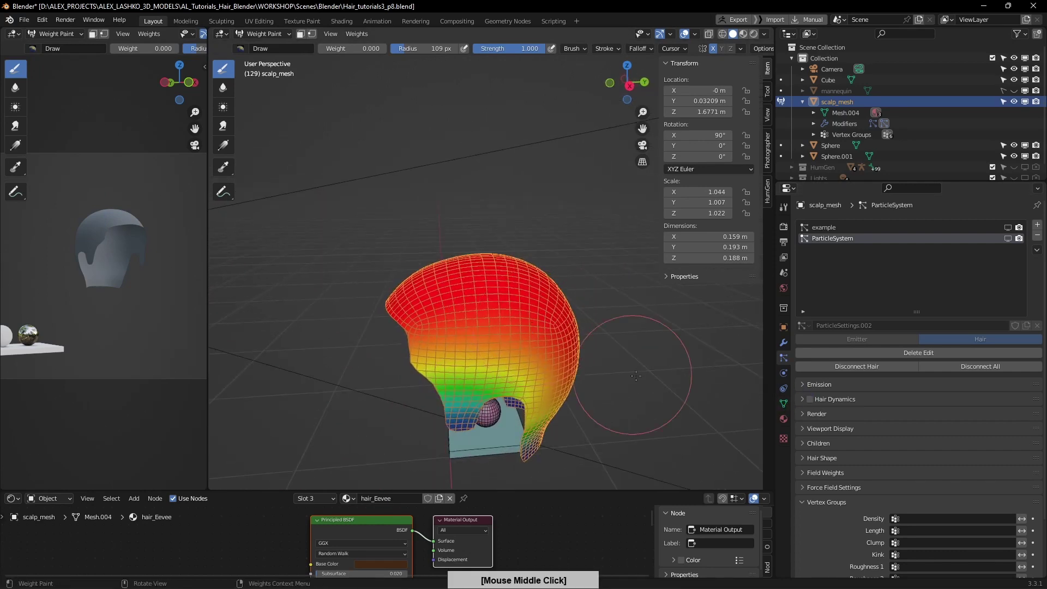
# Open the scalp mesh's object data properties and enlarge the vertex group list.
pyautogui.click(784, 404)
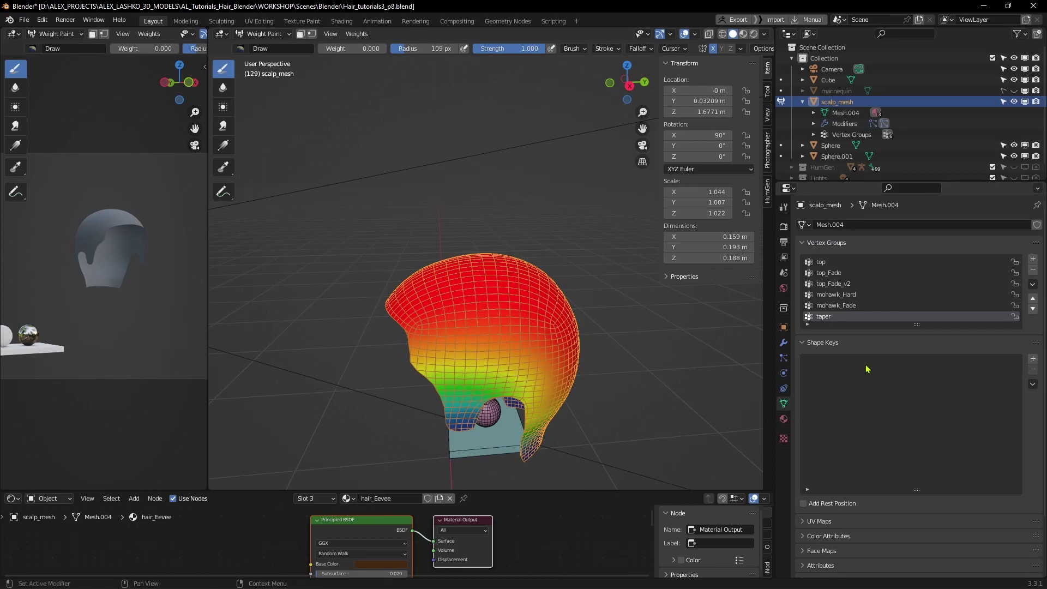
pyautogui.moveTo(917, 324); pyautogui.dragTo(916, 369)
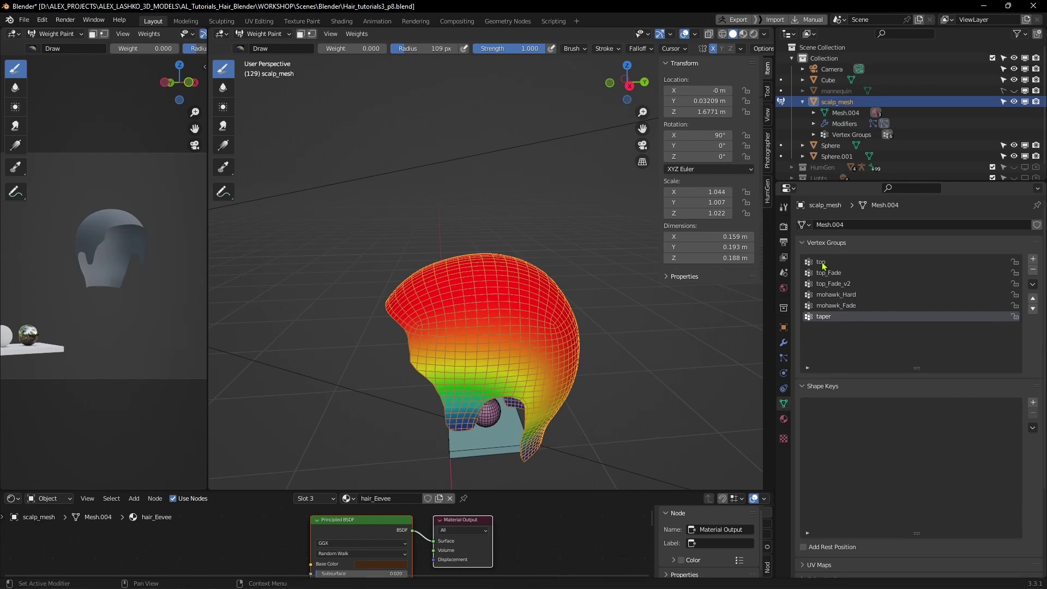
# Compare the painted weights of the top, top_Fade, mohawk_Hard and mohawk_Fade vertex groups on the scalp mesh.
pyautogui.click(820, 263)
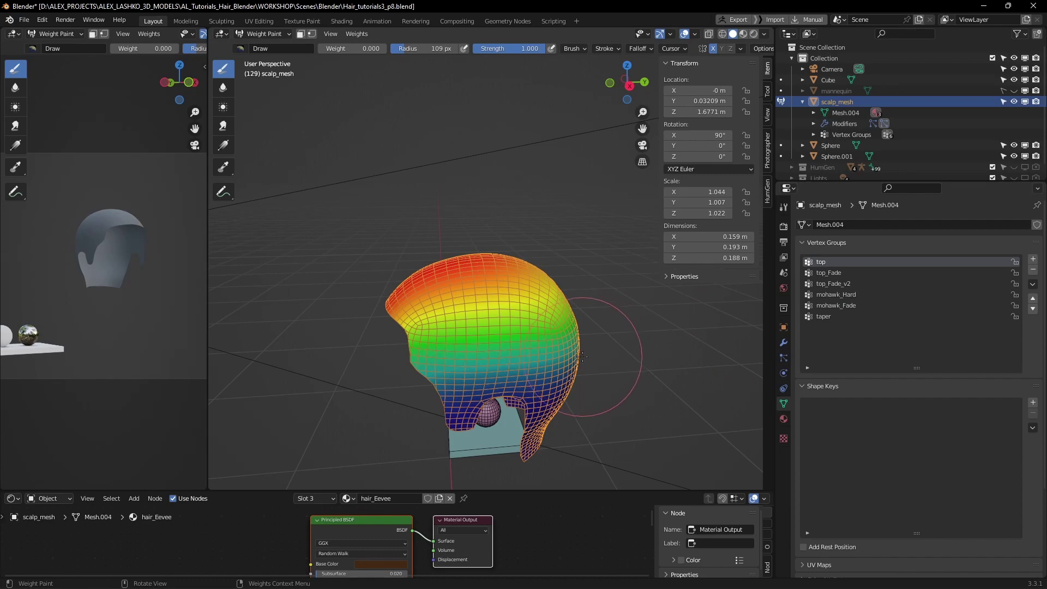
pyautogui.moveTo(579, 344); pyautogui.dragTo(543, 322, button='middle')
pyautogui.click(830, 283)
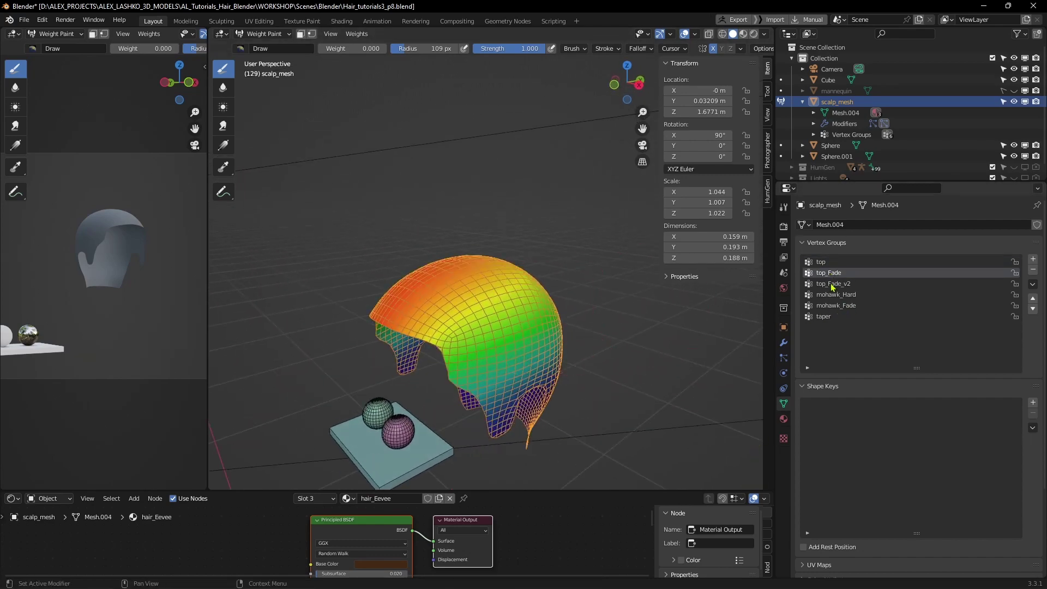
pyautogui.click(831, 297)
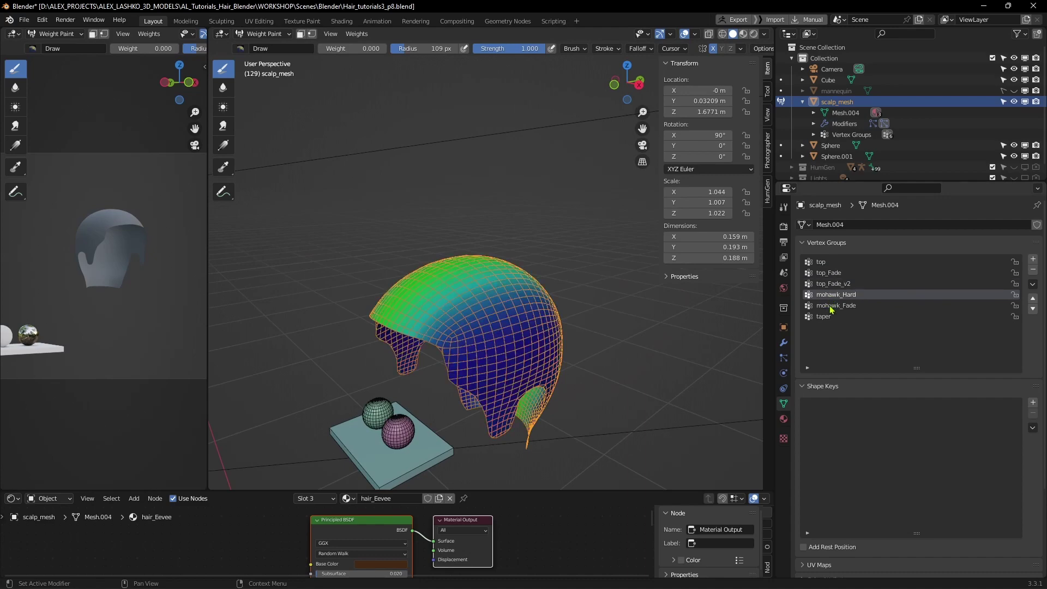
pyautogui.click(831, 307)
pyautogui.moveTo(671, 377)
pyautogui.mouseDown(button='middle')
pyautogui.moveTo(642, 372)
pyautogui.moveTo(645, 360)
pyautogui.moveTo(552, 349)
pyautogui.mouseUp(button='middle')
# Make the top vertex group active again and examine its weight gradient from above and from the side.
pyautogui.click(821, 263)
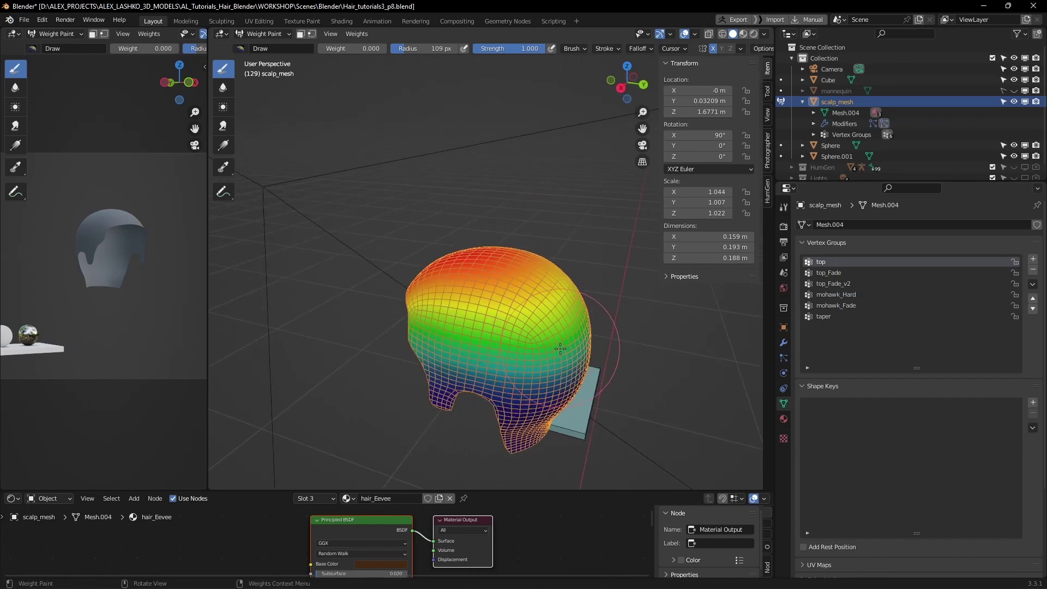
pyautogui.moveTo(597, 330); pyautogui.dragTo(452, 288, button='middle')
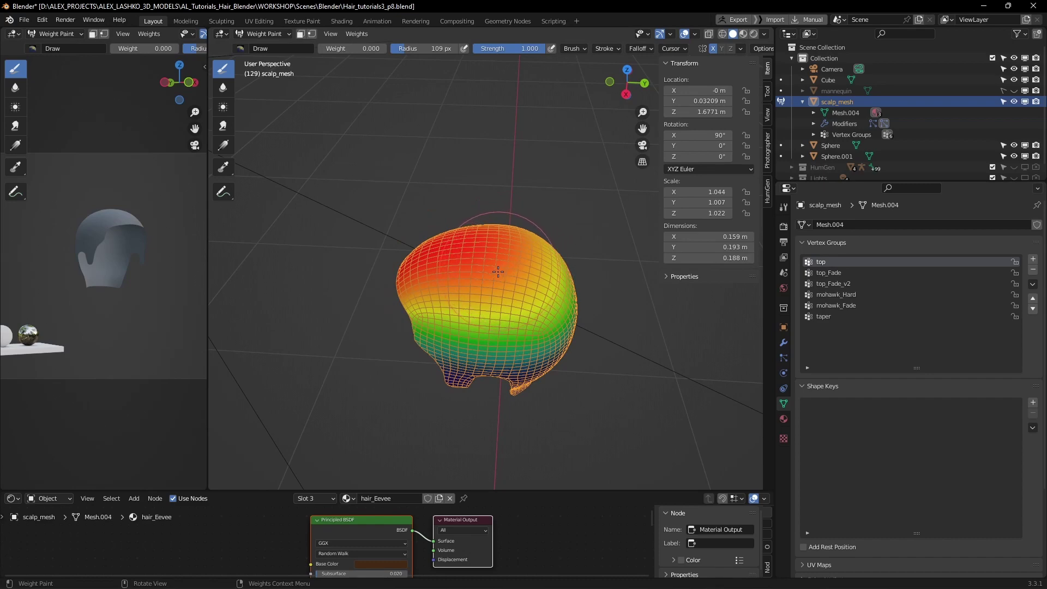
pyautogui.moveTo(494, 289); pyautogui.dragTo(538, 322, button='middle')
pyautogui.moveTo(547, 454); pyautogui.dragTo(645, 298, button='middle')
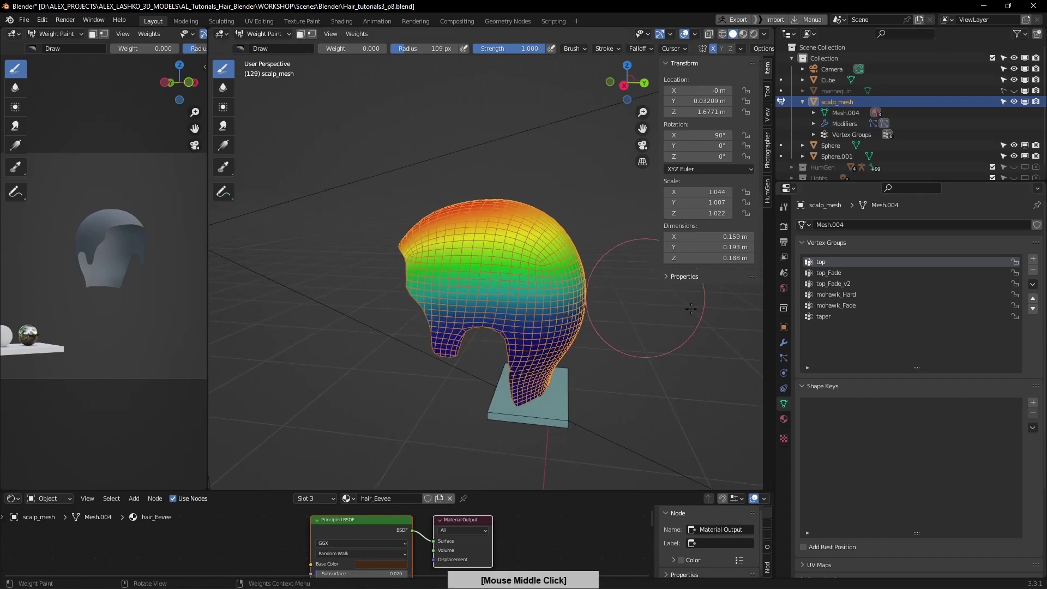
# Show the ParticleSystem hair in the viewport again and return the scalp mesh to Object Mode.
pyautogui.click(784, 359)
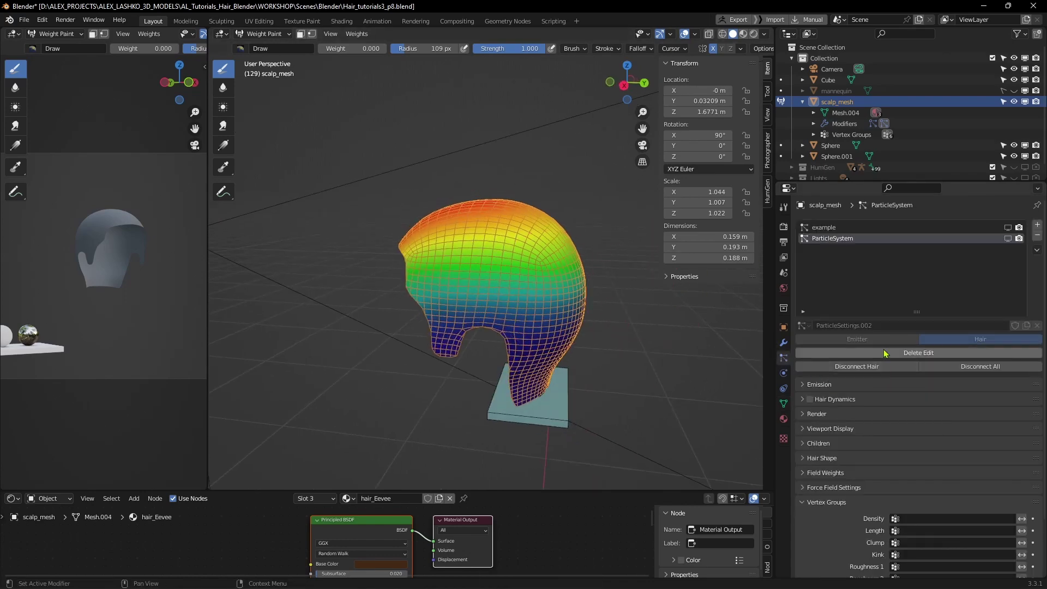
pyautogui.click(1007, 239)
pyautogui.click(268, 34)
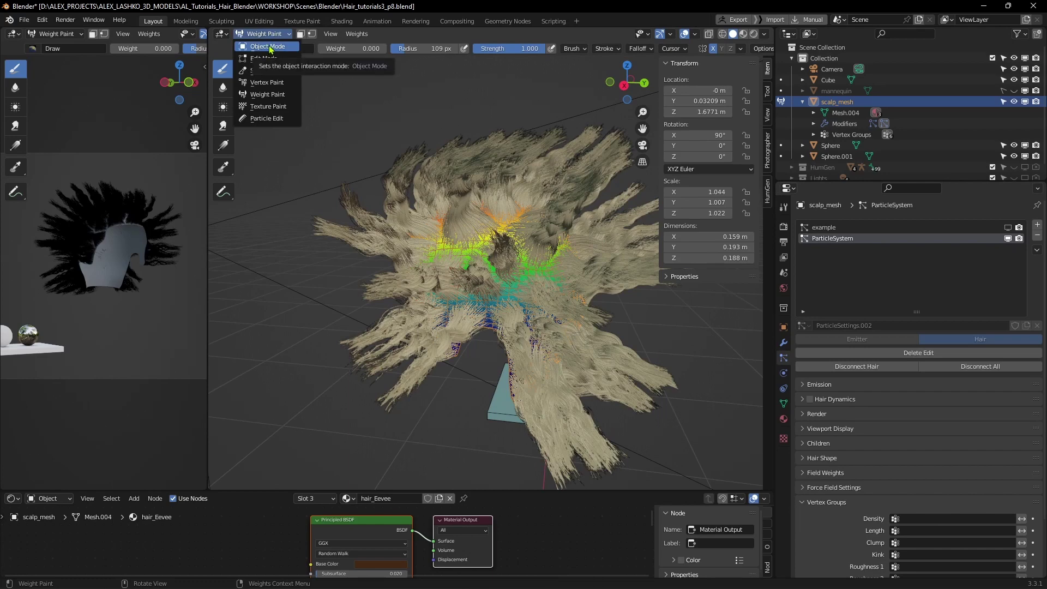
pyautogui.click(270, 47)
pyautogui.moveTo(532, 275); pyautogui.dragTo(611, 327, button='middle')
# Collapse the particle vertex group slots and look through the Viewport Display, Hair Shape, Field Weights and Render settings.
pyautogui.scroll(-3, 831, 415)
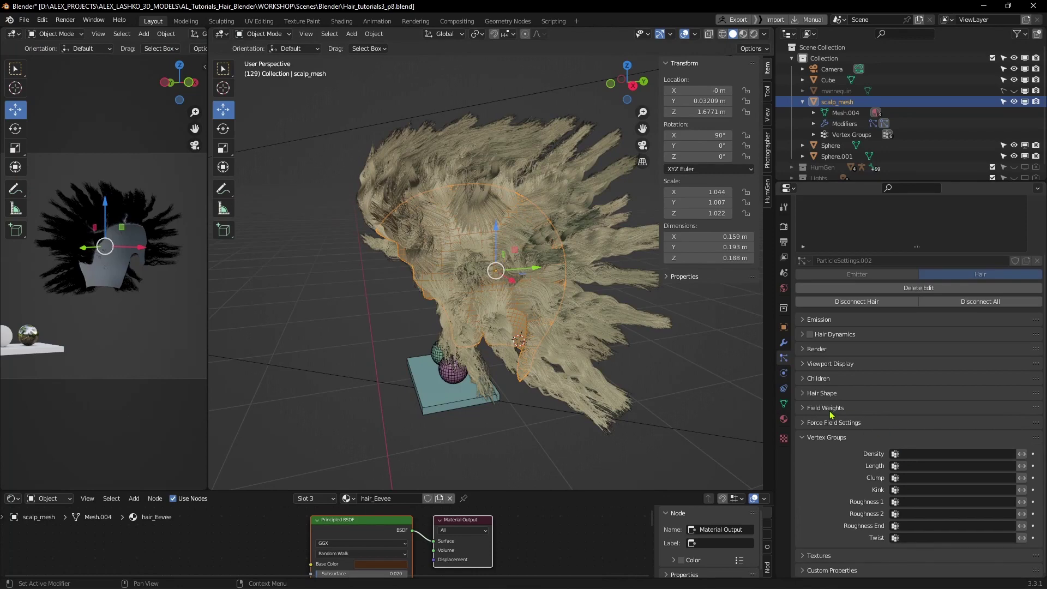
pyautogui.click(803, 438)
pyautogui.click(805, 430)
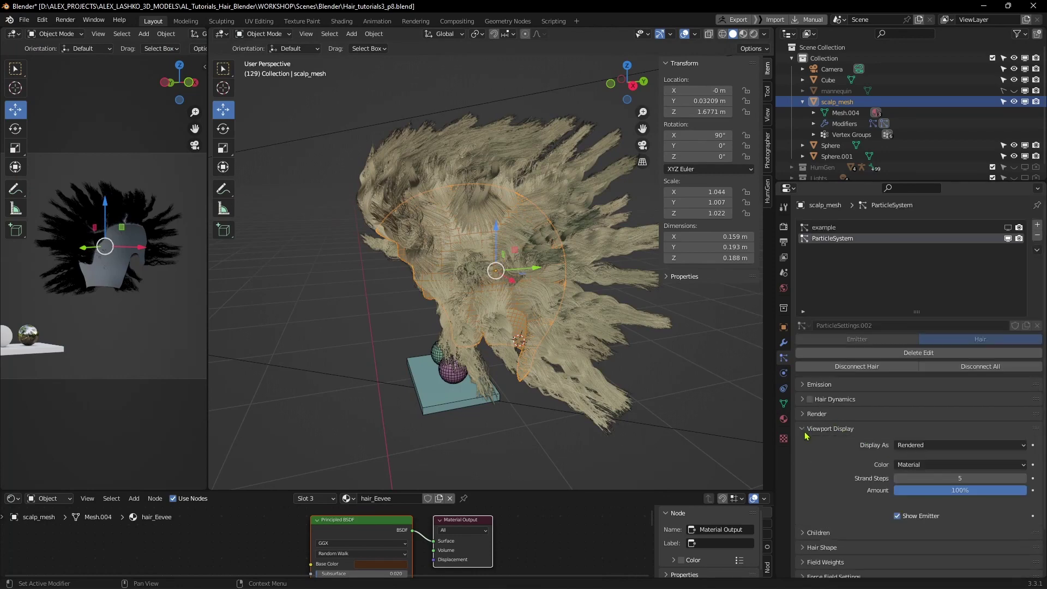
pyautogui.click(804, 429)
pyautogui.click(805, 429)
pyautogui.scroll(-2, 828, 448)
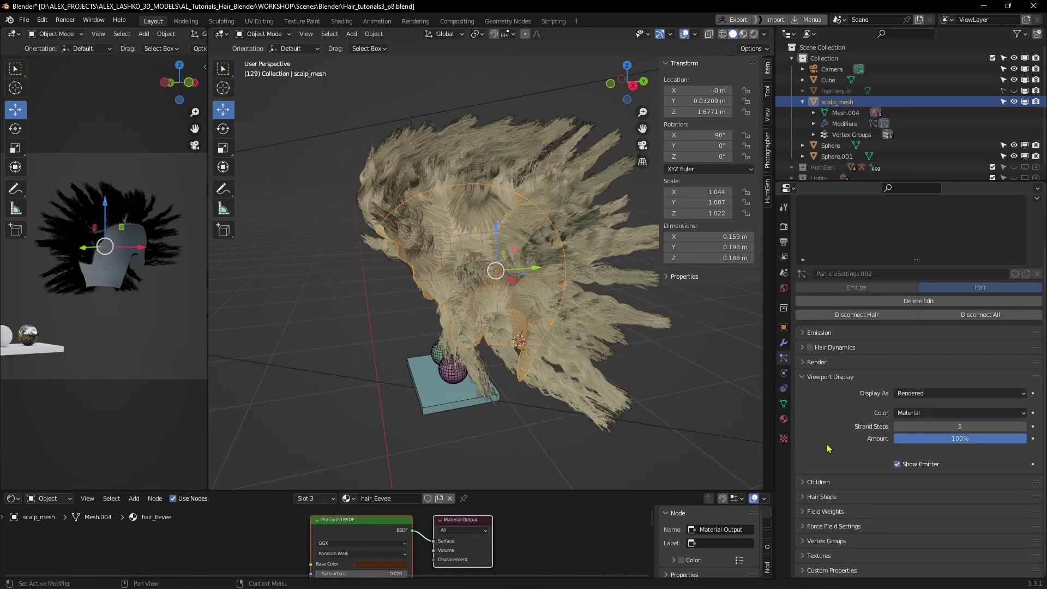
pyautogui.click(804, 497)
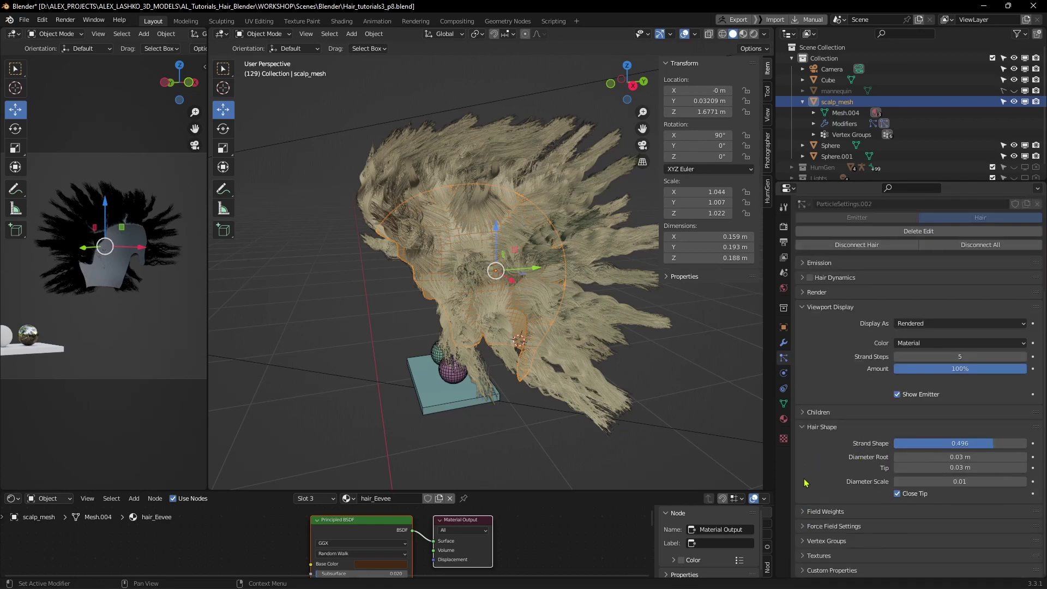
pyautogui.click(803, 513)
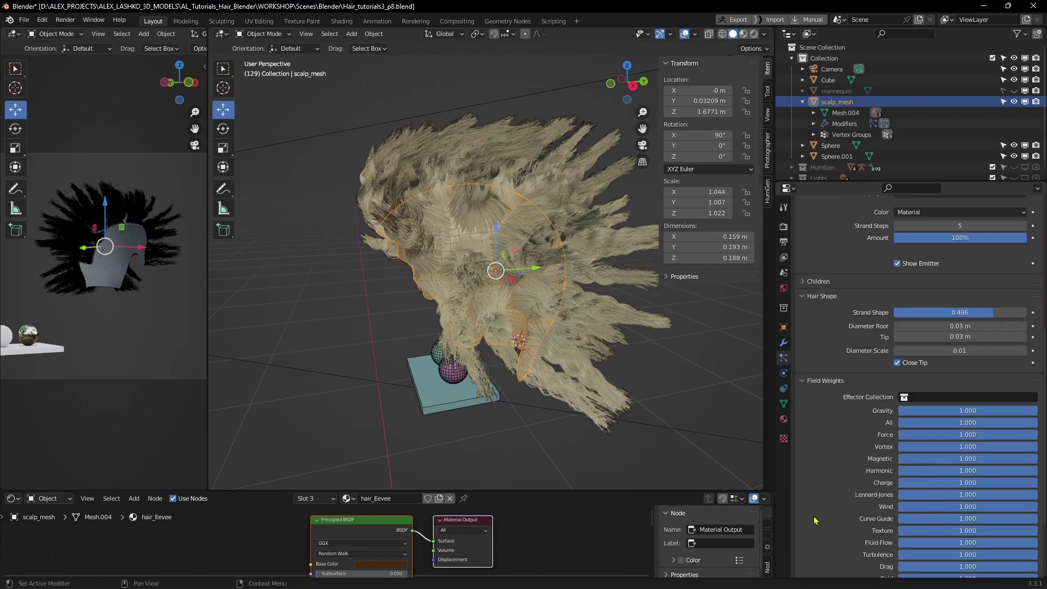
pyautogui.click(803, 380)
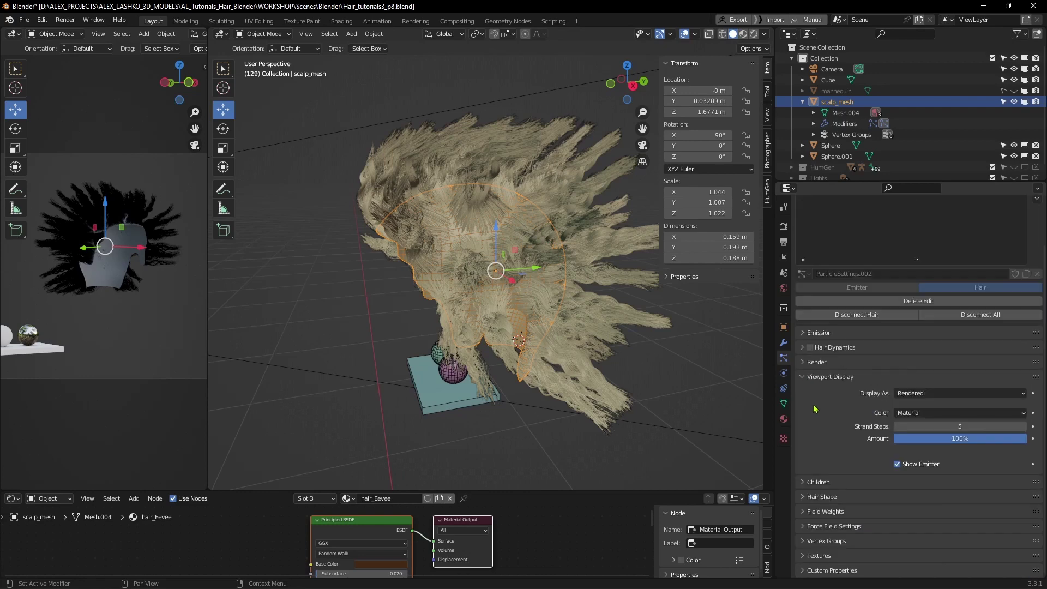
pyautogui.click(804, 362)
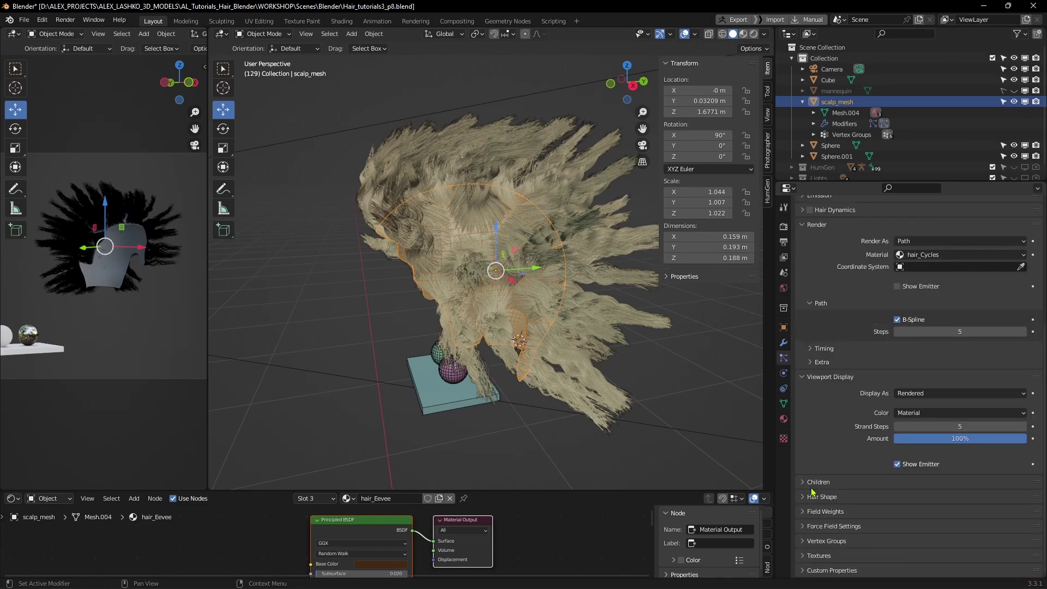
# Set the Kink Type of the hair children to Nothing.
pyautogui.click(811, 482)
pyautogui.scroll(-10, 849, 423)
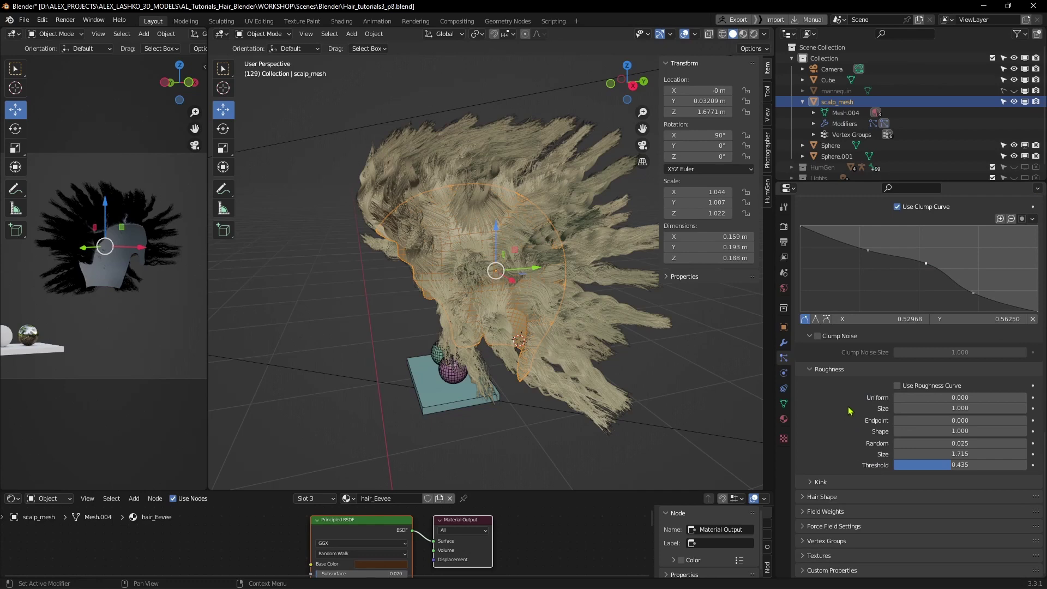
pyautogui.click(814, 483)
pyautogui.click(928, 434)
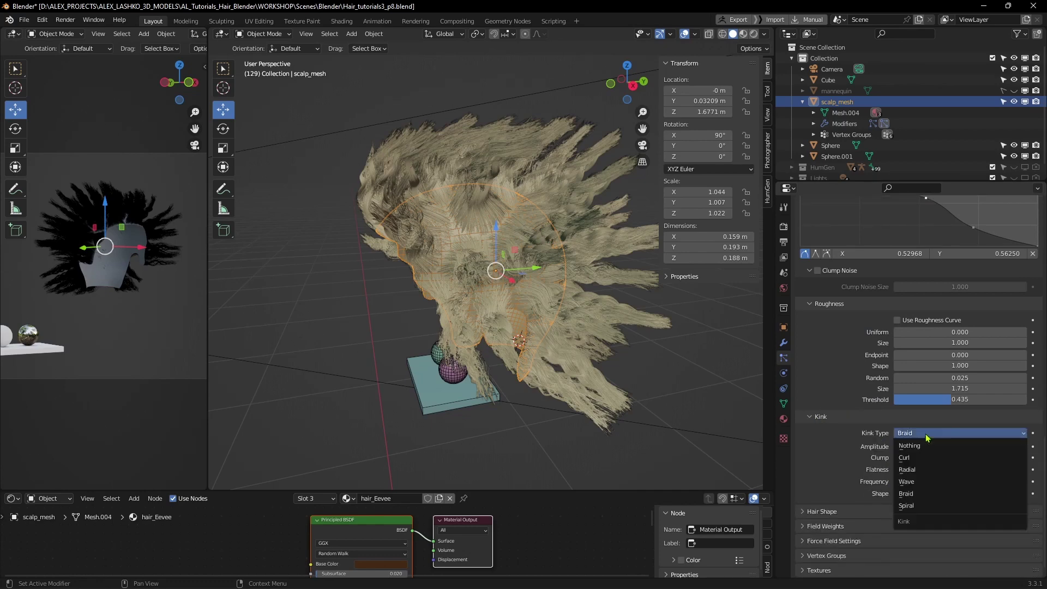
pyautogui.click(927, 443)
pyautogui.moveTo(562, 347); pyautogui.dragTo(830, 315, button='middle')
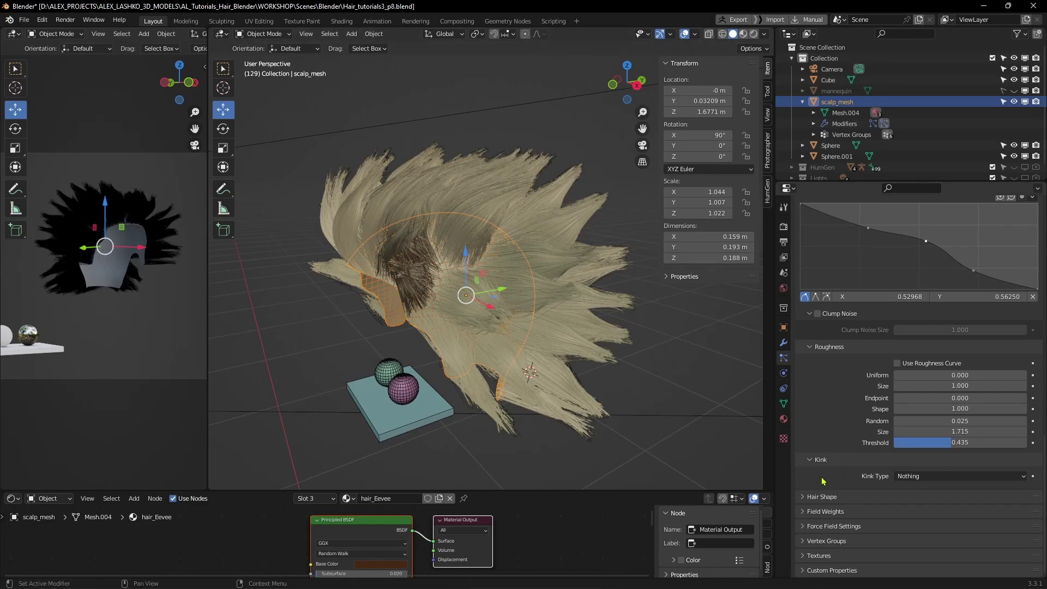
# Review the children settings and expand the particle system's vertex group slots.
pyautogui.scroll(10, 863, 434)
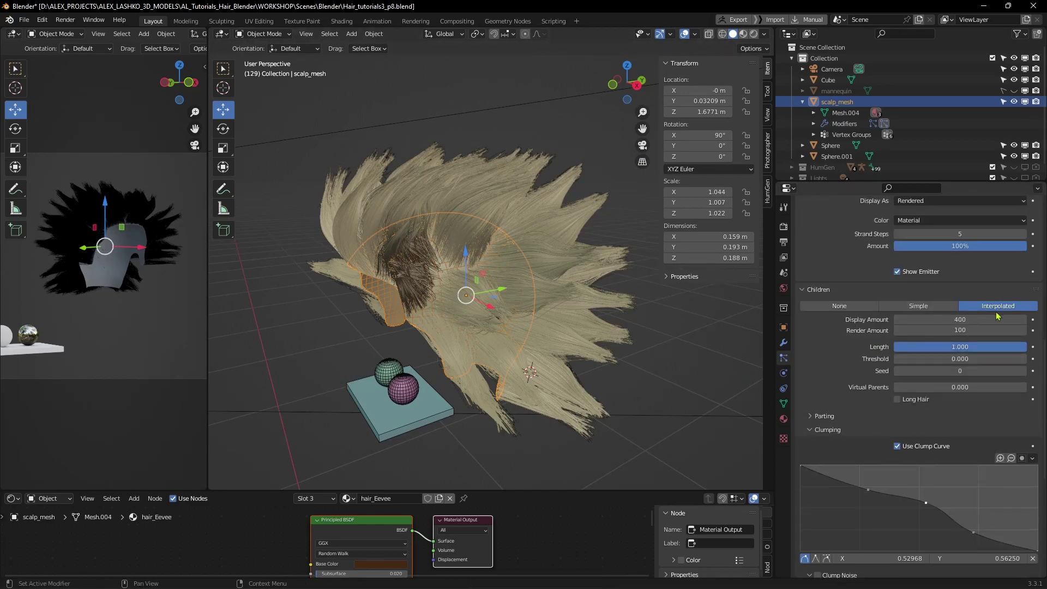
pyautogui.scroll(-12, 830, 325)
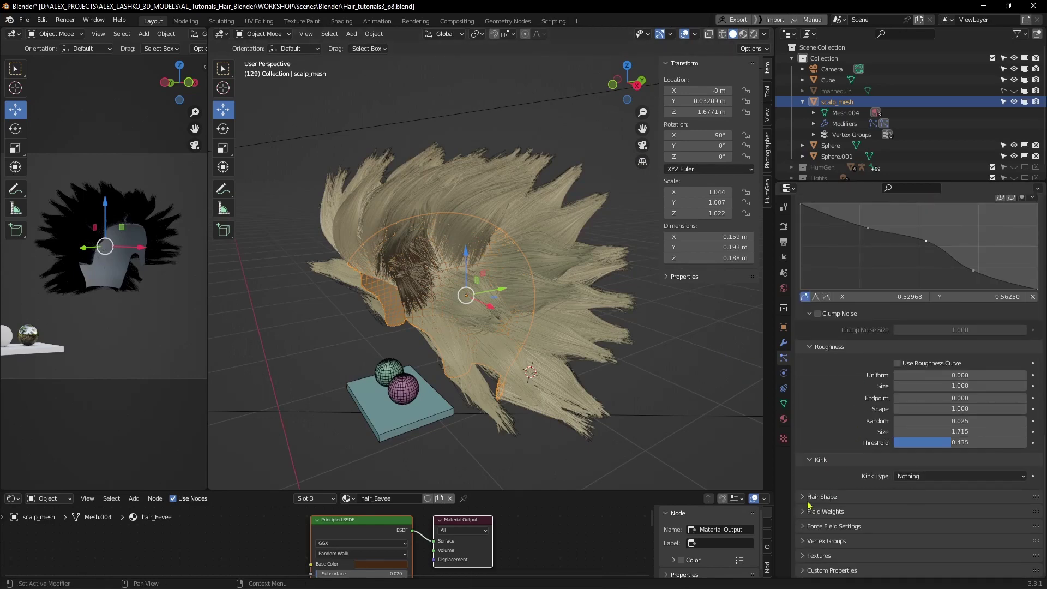
pyautogui.click(806, 541)
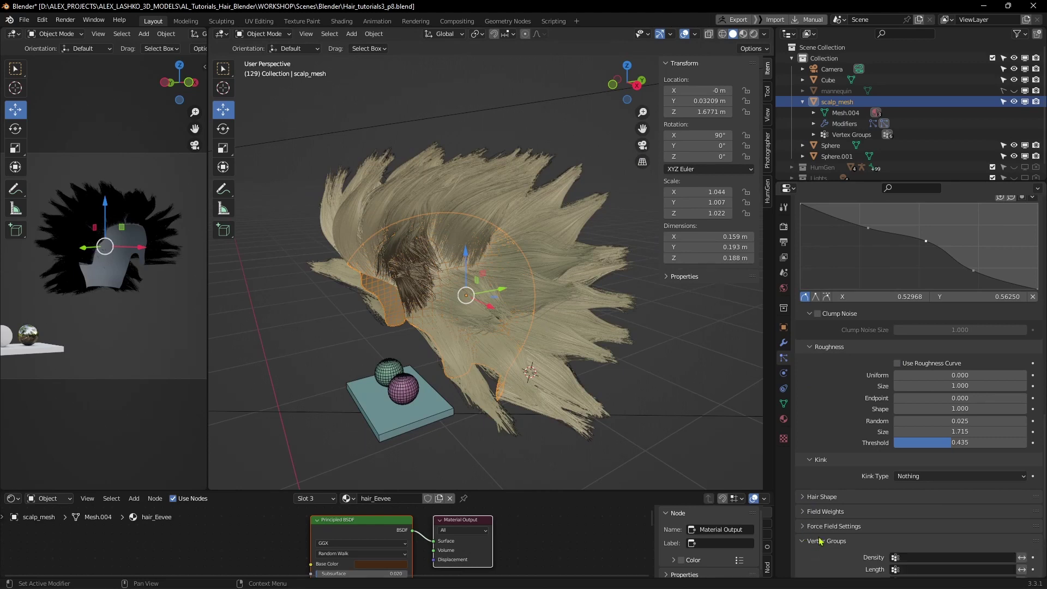
pyautogui.scroll(-5, 818, 518)
# Try the top vertex group as the hair Density, inspect the scalp's back and sides, and clear the slot.
pyautogui.click(897, 453)
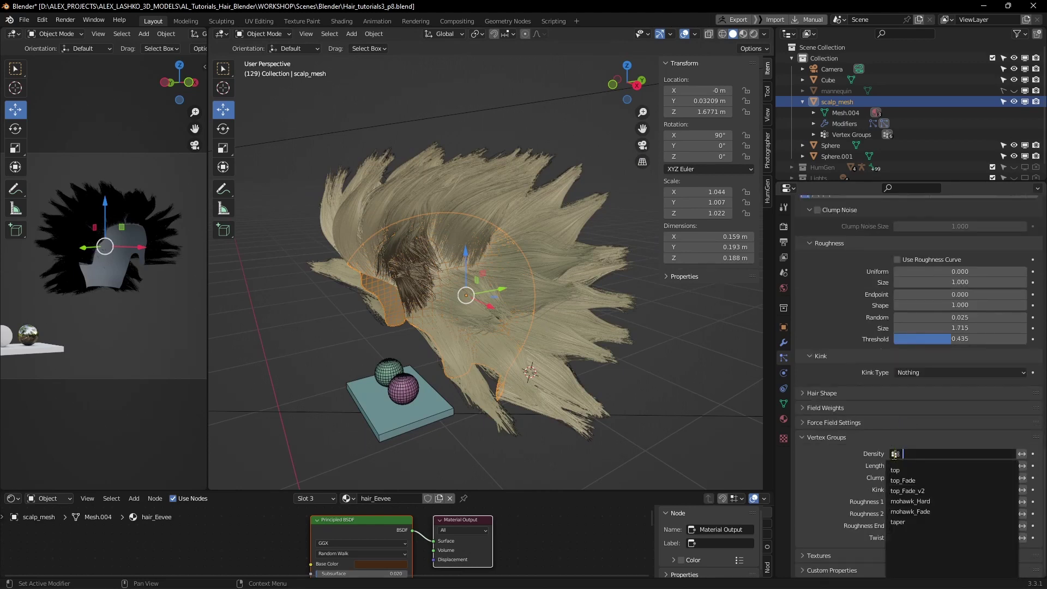
pyautogui.click(898, 470)
pyautogui.moveTo(507, 305); pyautogui.dragTo(449, 349, button='middle')
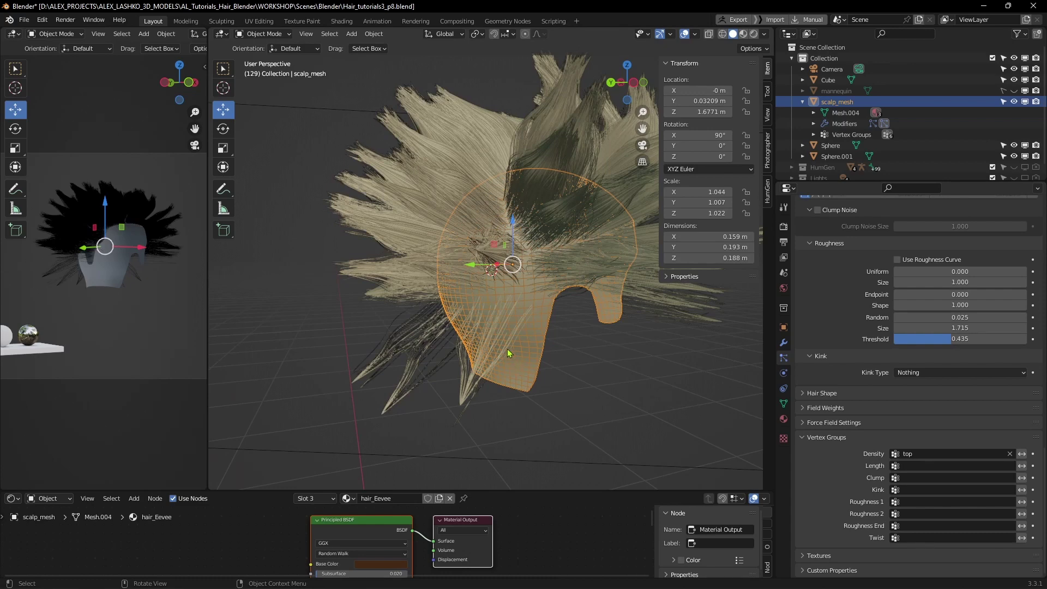
pyautogui.moveTo(494, 357); pyautogui.dragTo(473, 352, button='middle')
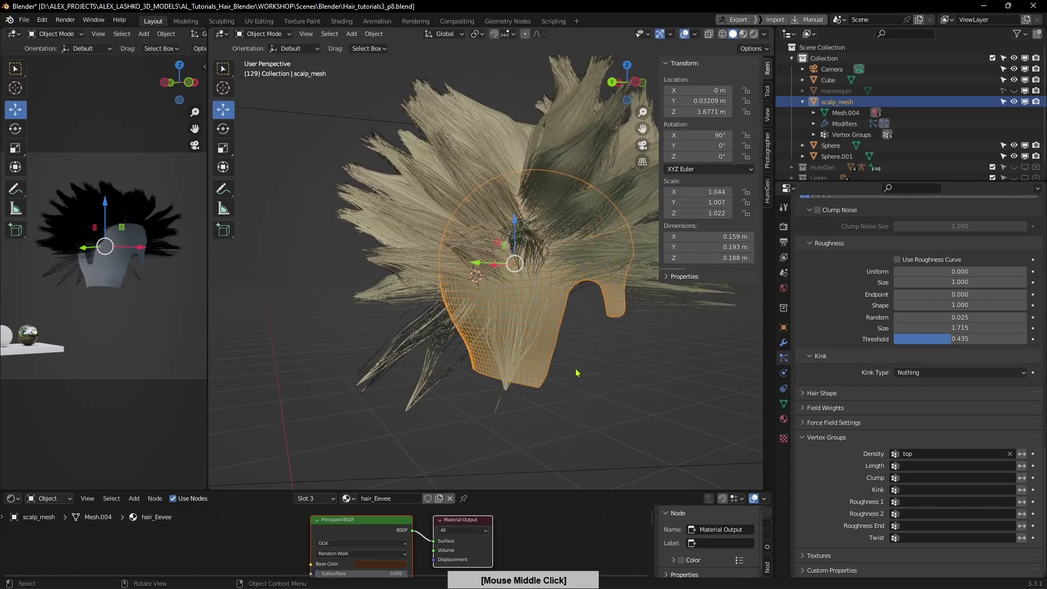
pyautogui.click(1010, 455)
# Assign the top vertex group to the hair Length and inspect the length falloff all around the scalp.
pyautogui.click(896, 466)
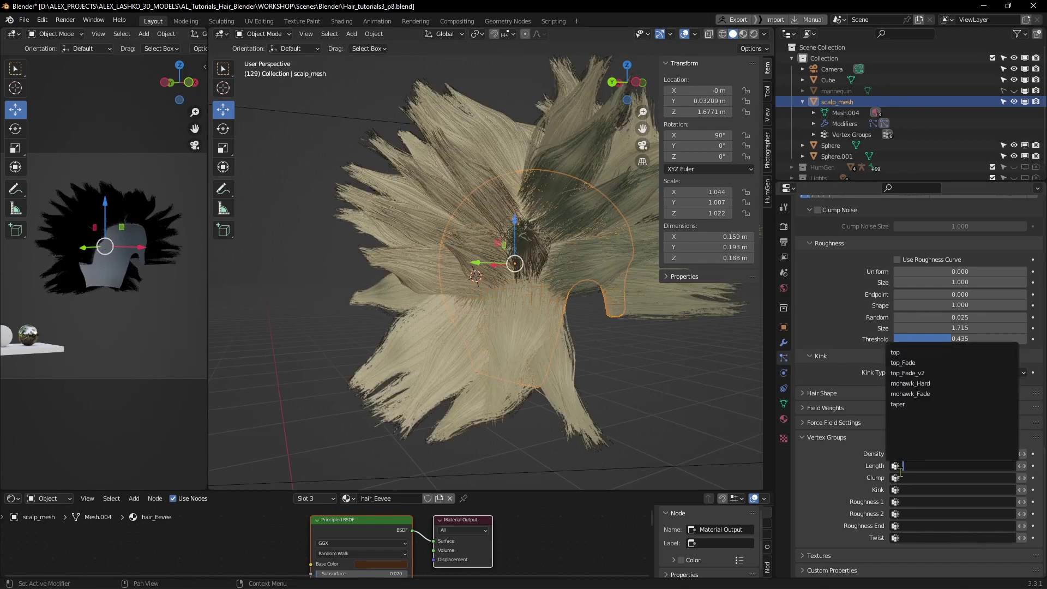
pyautogui.click(896, 353)
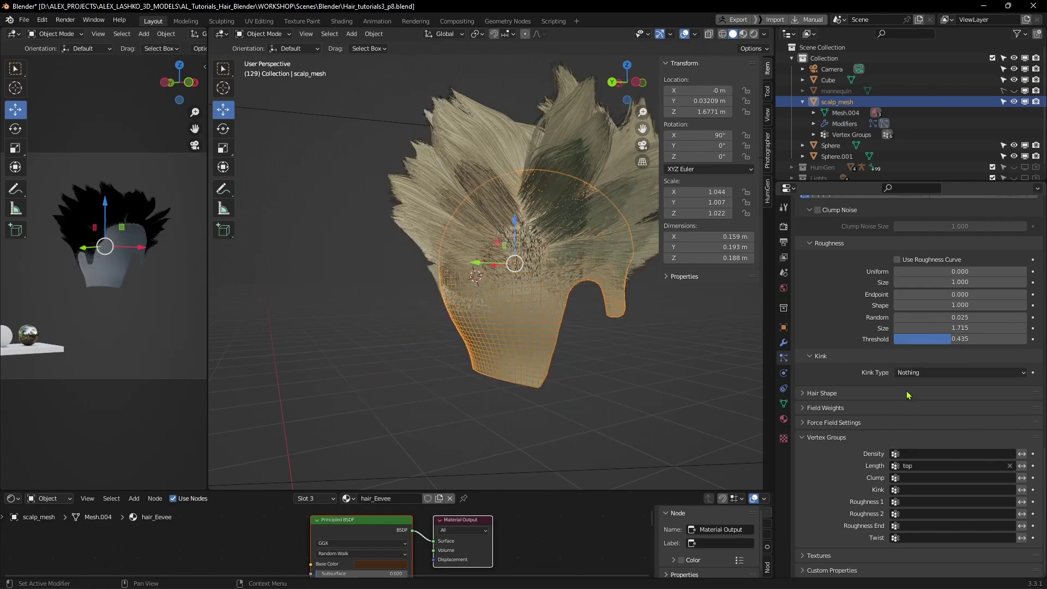
pyautogui.moveTo(545, 371); pyautogui.dragTo(565, 351, button='middle')
pyautogui.moveTo(644, 349); pyautogui.dragTo(531, 317, button='middle')
pyautogui.moveTo(544, 269); pyautogui.dragTo(567, 299, button='middle')
pyautogui.moveTo(574, 341); pyautogui.dragTo(548, 319, button='middle')
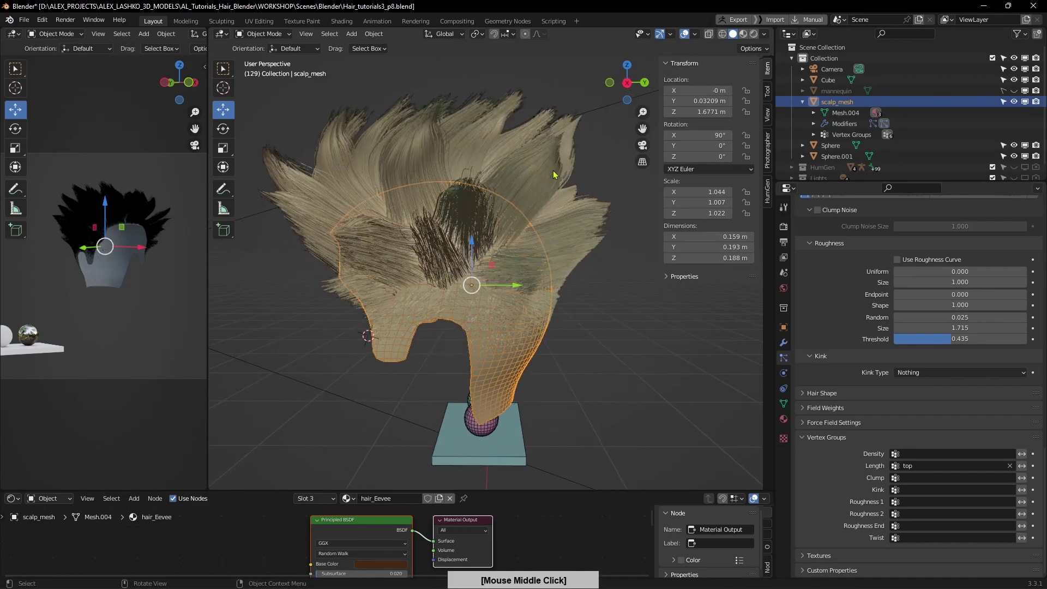
pyautogui.moveTo(554, 174); pyautogui.dragTo(511, 159, button='middle')
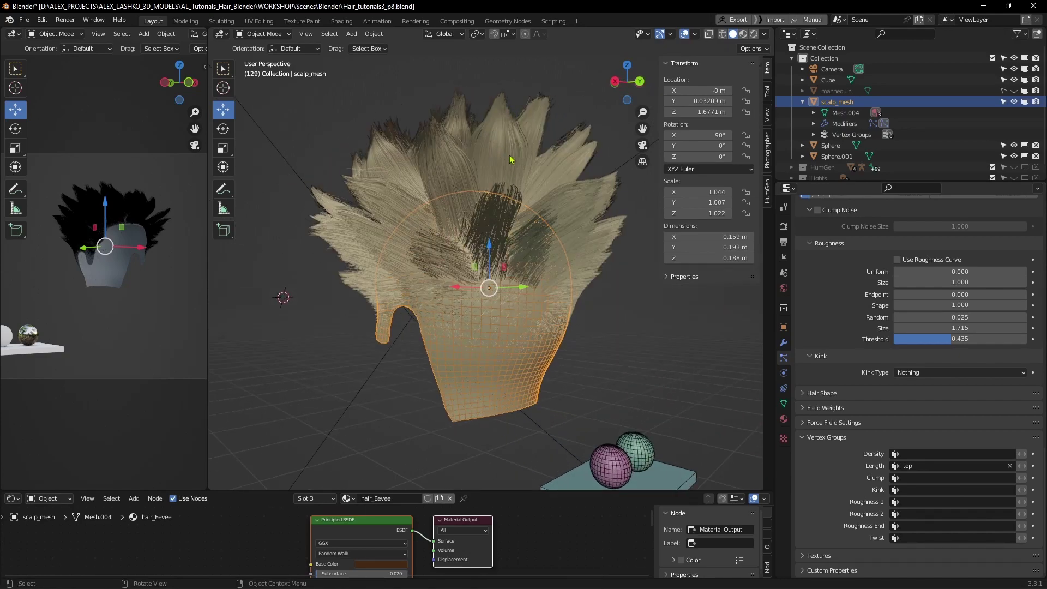
pyautogui.moveTo(507, 280); pyautogui.dragTo(507, 360, button='middle')
pyautogui.scroll(2, 573, 272)
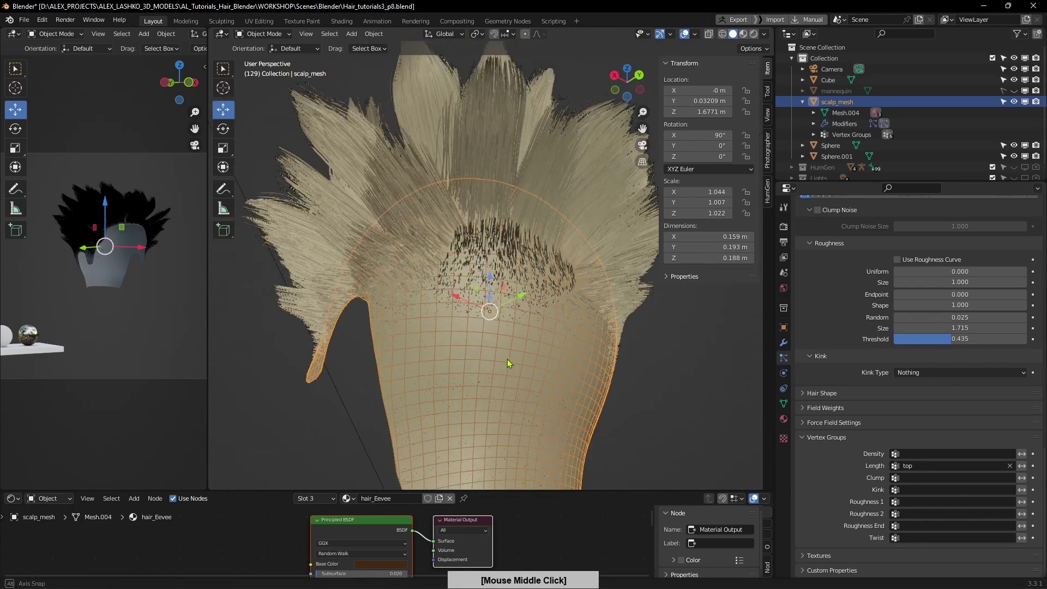
pyautogui.moveTo(588, 279); pyautogui.dragTo(554, 383, button='middle')
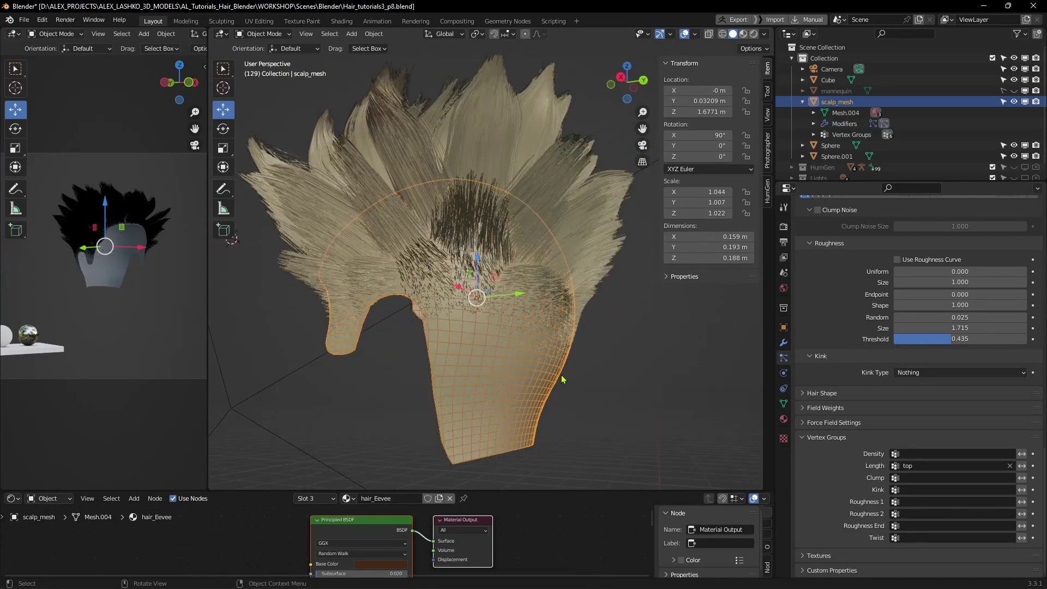
pyautogui.moveTo(571, 317); pyautogui.dragTo(562, 364, button='middle')
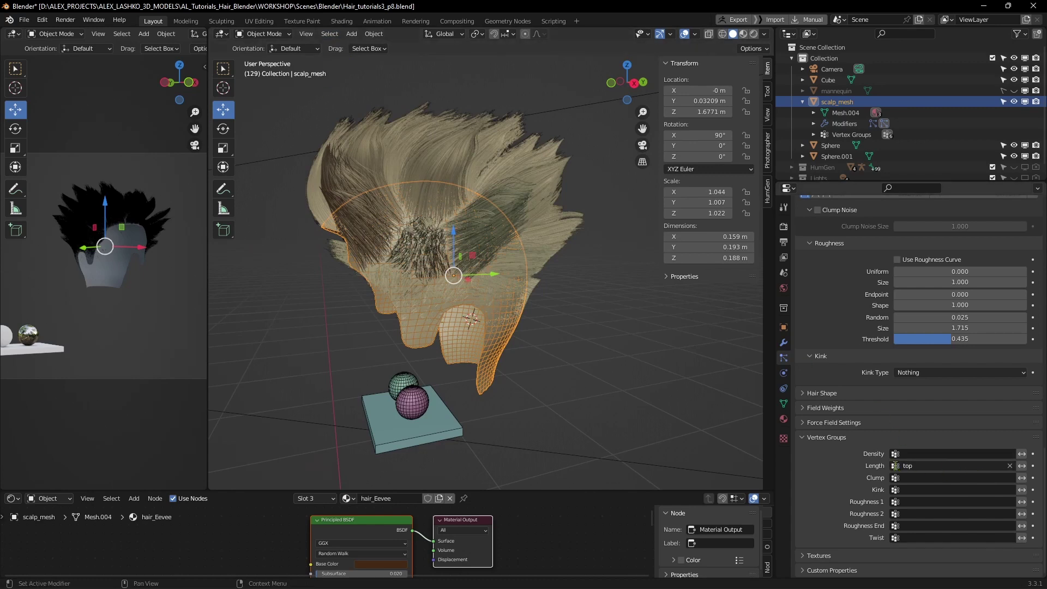
# Try top_Fade, mohawk_Hard and mohawk_Fade in turn as the hair Length vertex group.
pyautogui.click(952, 466)
pyautogui.click(908, 363)
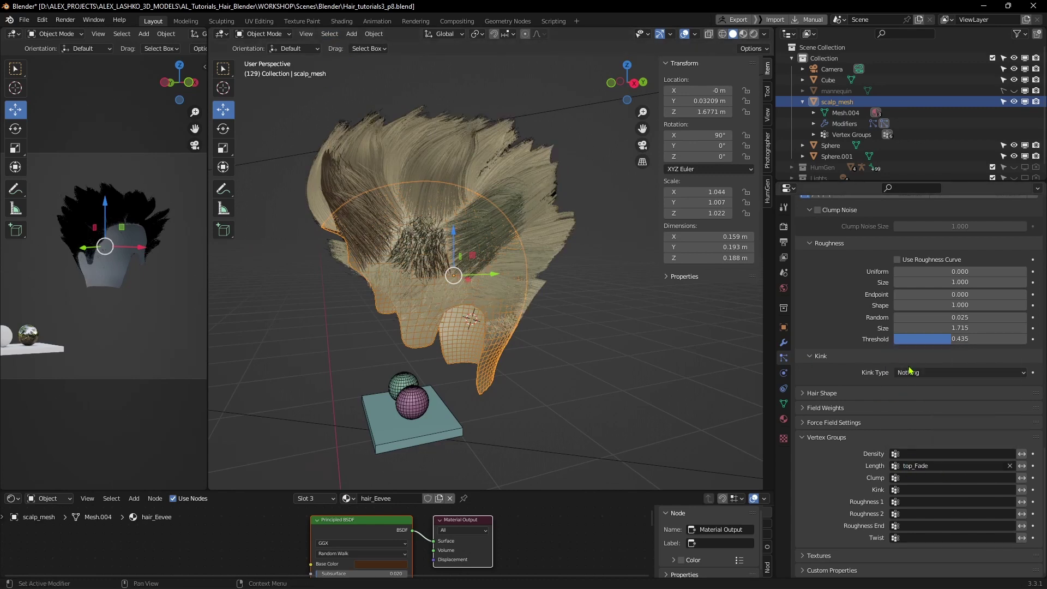
pyautogui.click(896, 469)
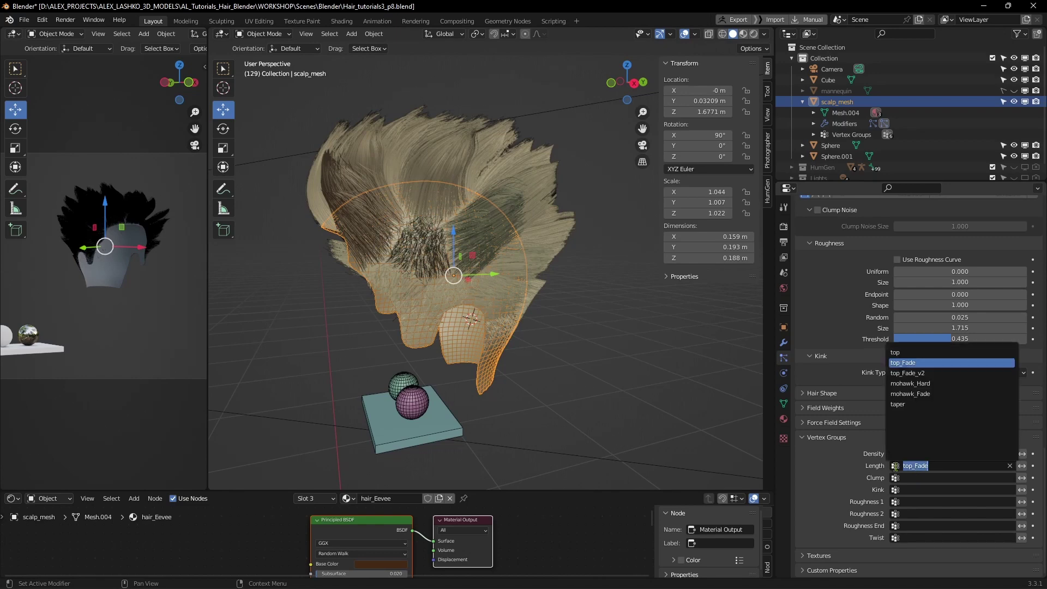
pyautogui.click(912, 383)
pyautogui.moveTo(480, 295); pyautogui.dragTo(538, 290, button='middle')
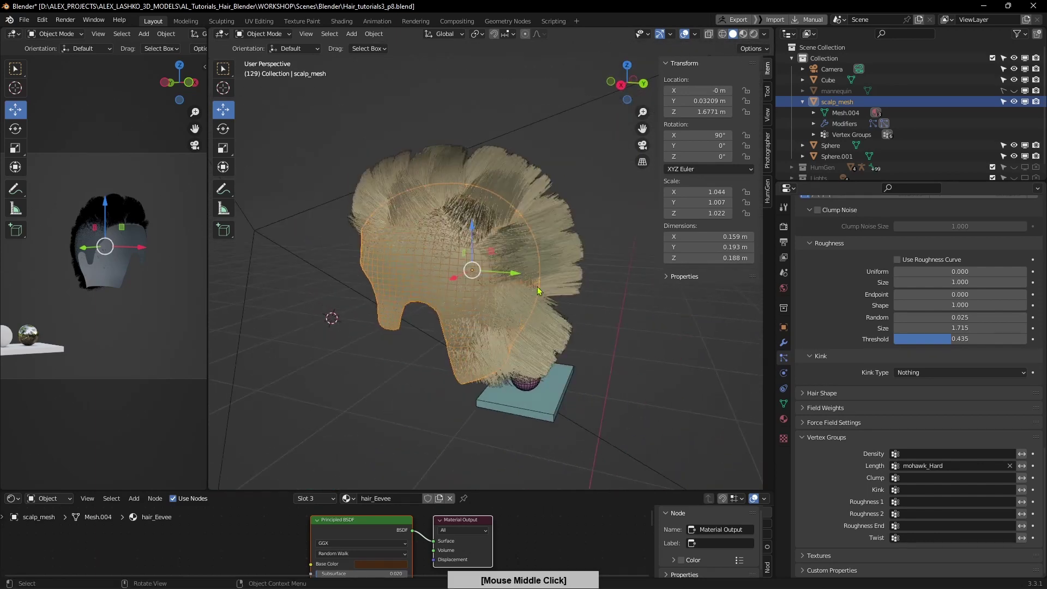
pyautogui.click(899, 467)
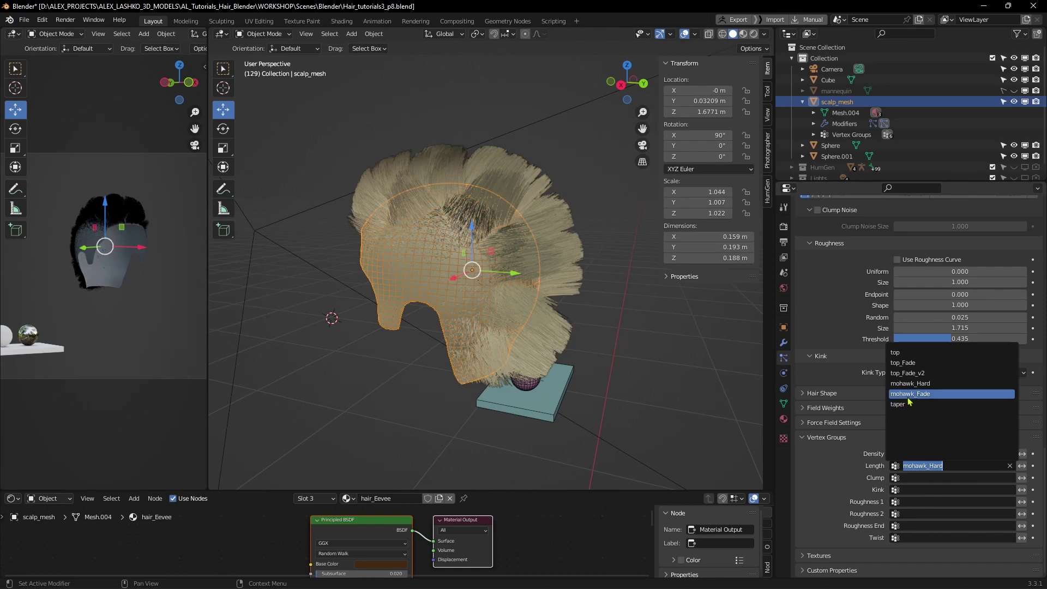
pyautogui.click(908, 397)
# Try the taper vertex group as the hair Length and inspect the scalp from all around.
pyautogui.click(898, 468)
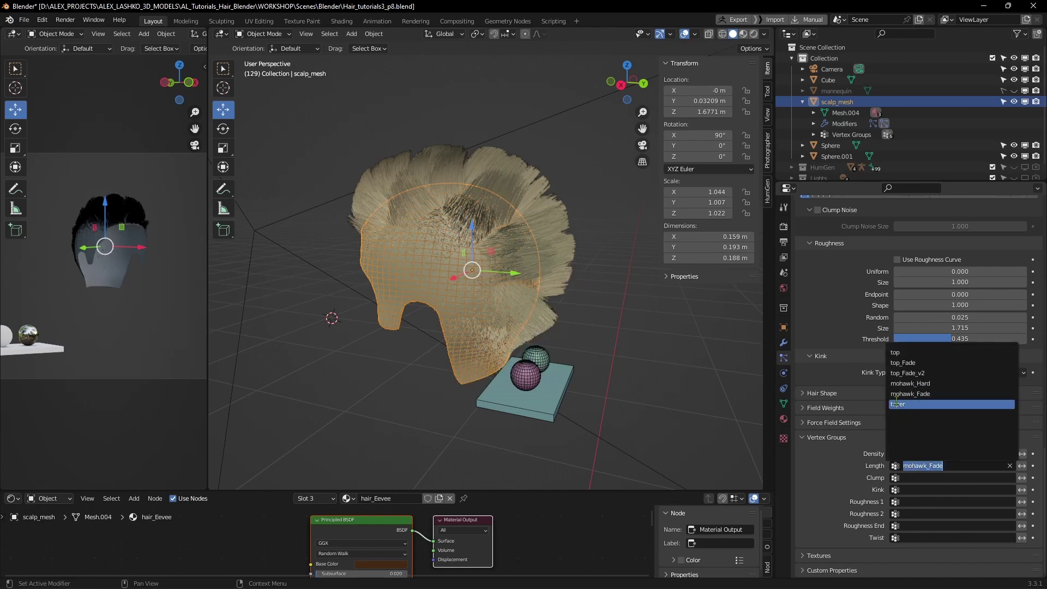
pyautogui.click(898, 407)
pyautogui.moveTo(584, 346); pyautogui.dragTo(614, 328, button='middle')
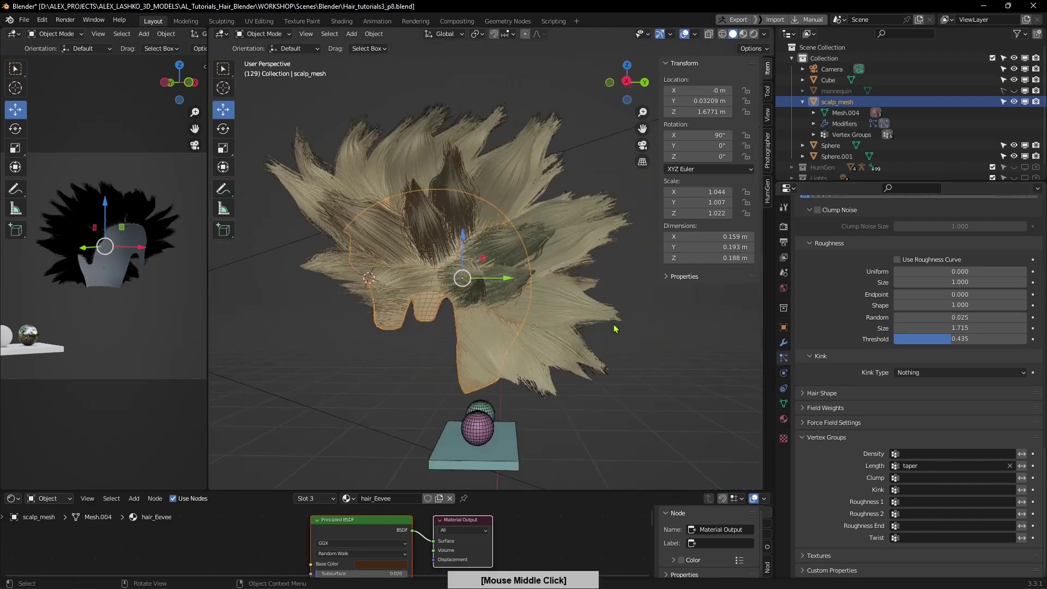
pyautogui.scroll(2, 578, 331)
pyautogui.moveTo(537, 333); pyautogui.dragTo(565, 360, button='middle')
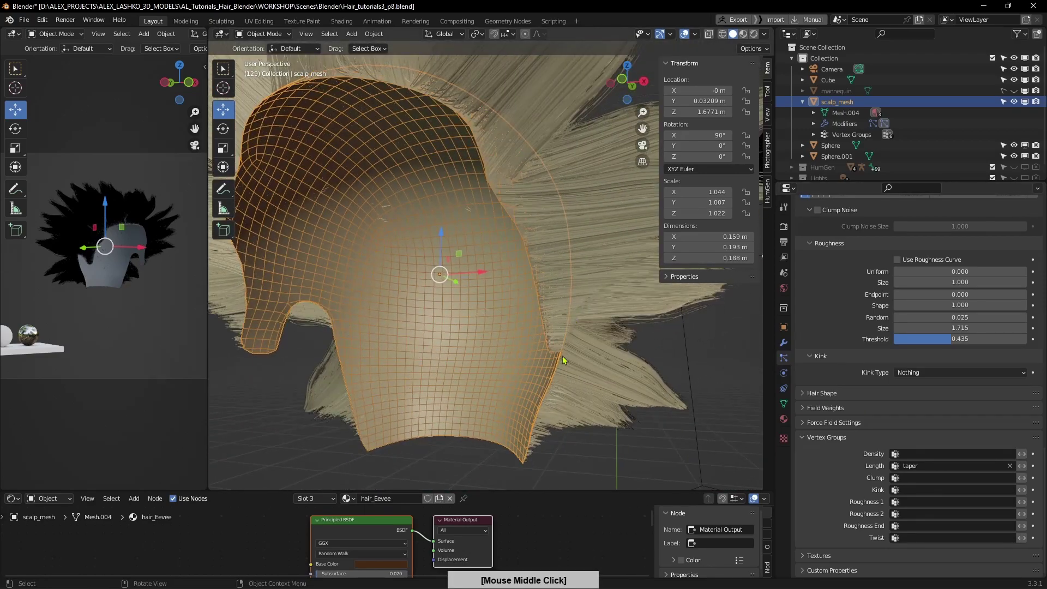
pyautogui.moveTo(588, 326); pyautogui.dragTo(483, 408, button='middle')
pyautogui.moveTo(556, 379); pyautogui.dragTo(649, 379, button='middle')
pyautogui.scroll(-2, 548, 349)
pyautogui.moveTo(555, 385); pyautogui.dragTo(596, 346, button='middle')
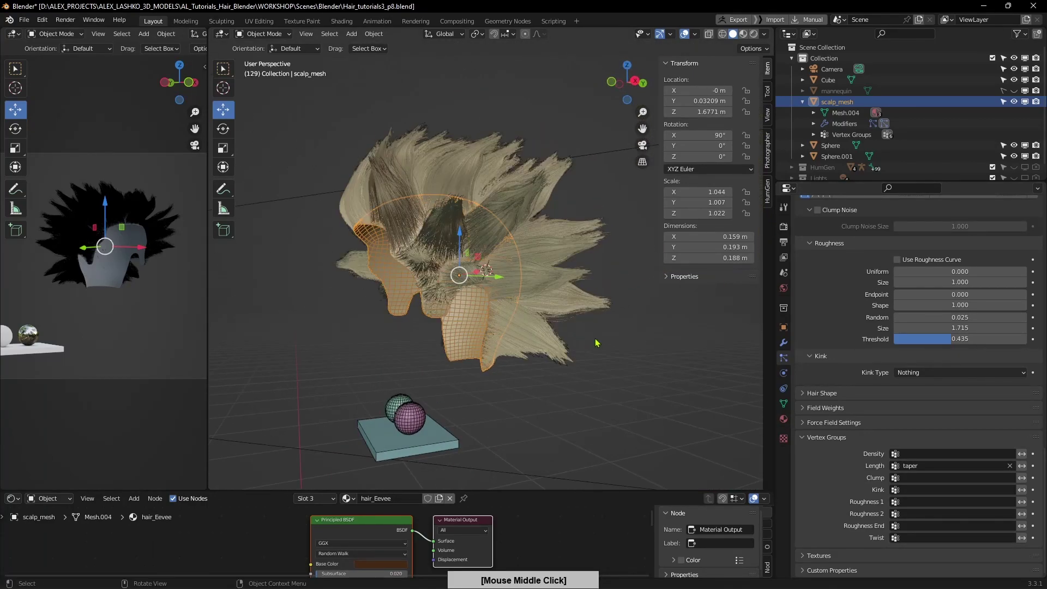
pyautogui.moveTo(540, 322)
pyautogui.mouseDown(button='middle')
pyautogui.moveTo(578, 338)
pyautogui.moveTo(551, 329)
pyautogui.mouseUp(button='middle')
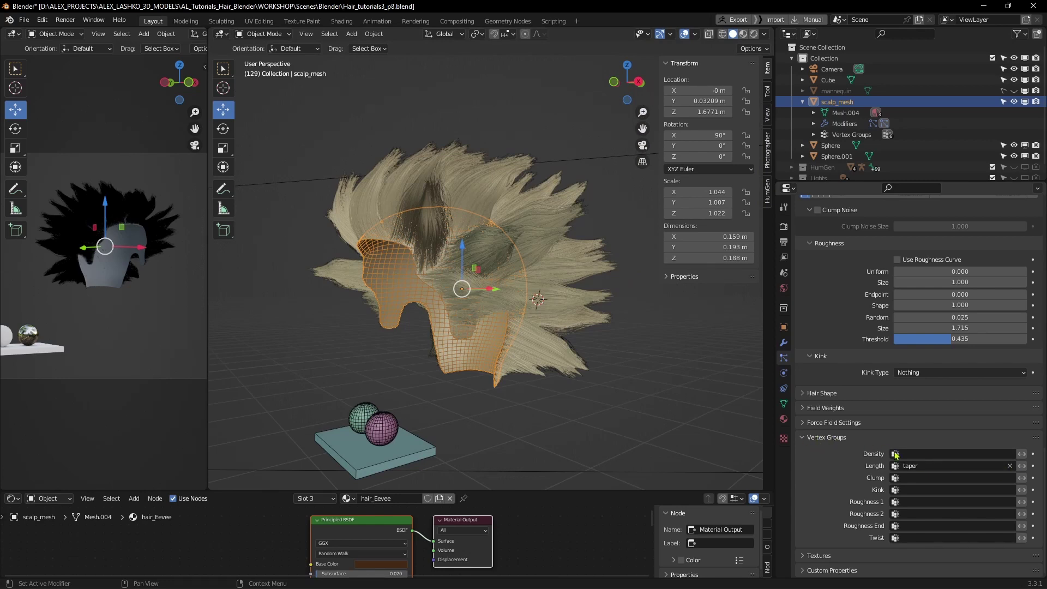
# Clear the vertex group from the hair Length slot.
pyautogui.click(1009, 470)
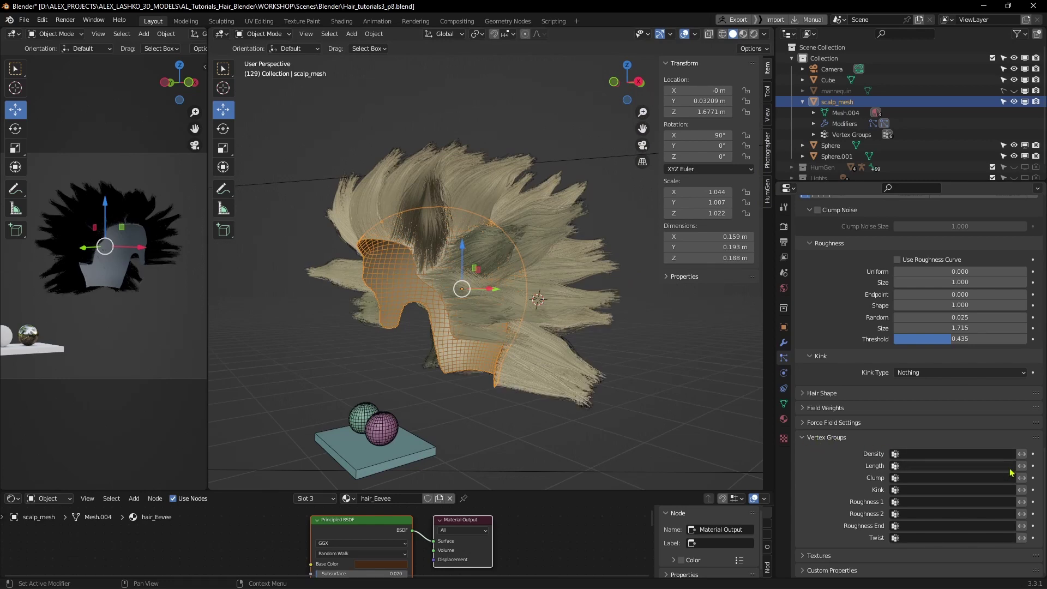
pyautogui.moveTo(567, 377); pyautogui.dragTo(605, 360, button='middle')
# Try Simple children on the hair, inspect the clumps, and return to Interpolated.
pyautogui.scroll(15, 949, 376)
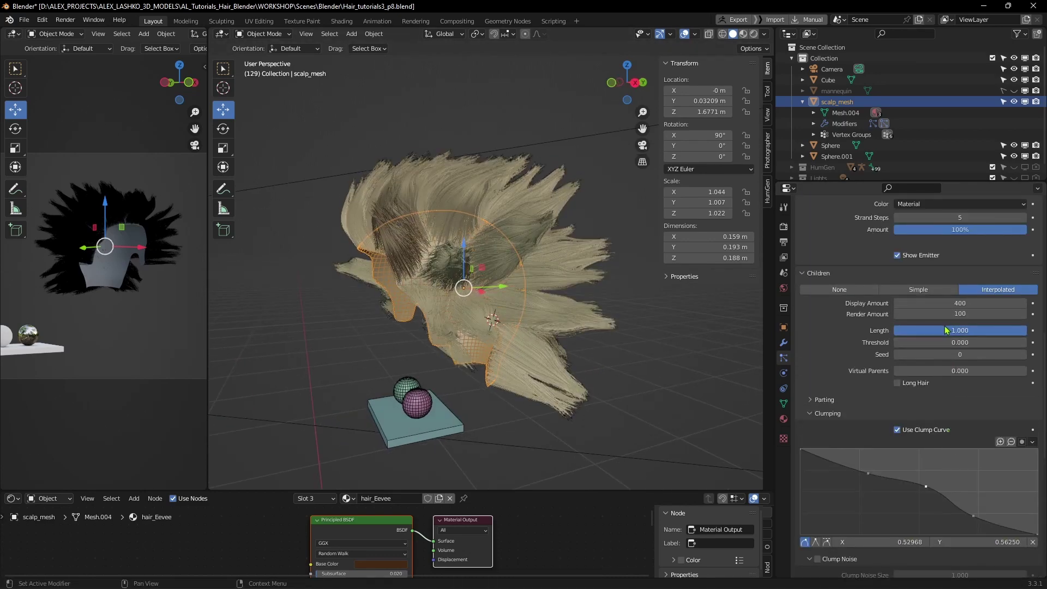
pyautogui.click(918, 290)
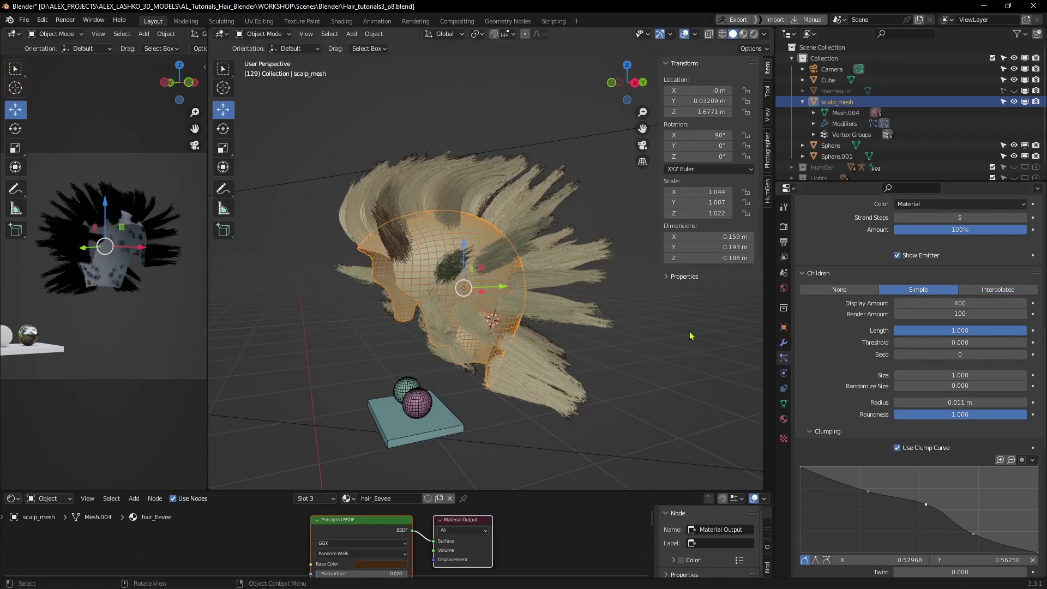
pyautogui.moveTo(535, 297); pyautogui.dragTo(485, 355, button='middle')
pyautogui.click(994, 290)
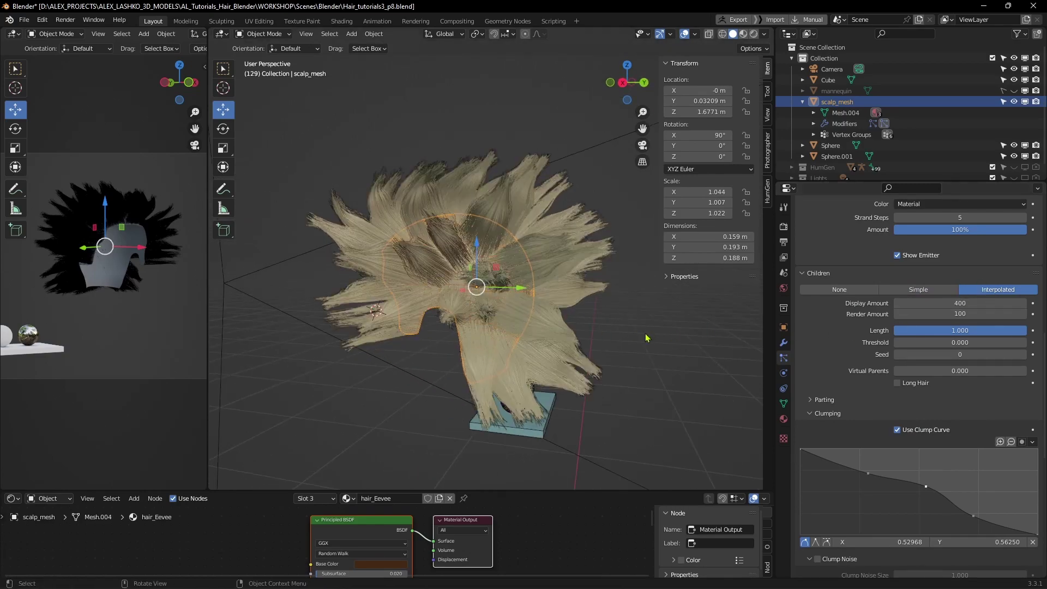
# Inspect the interpolated hair from several sides and save the file.
pyautogui.moveTo(602, 324); pyautogui.dragTo(555, 358, button='middle')
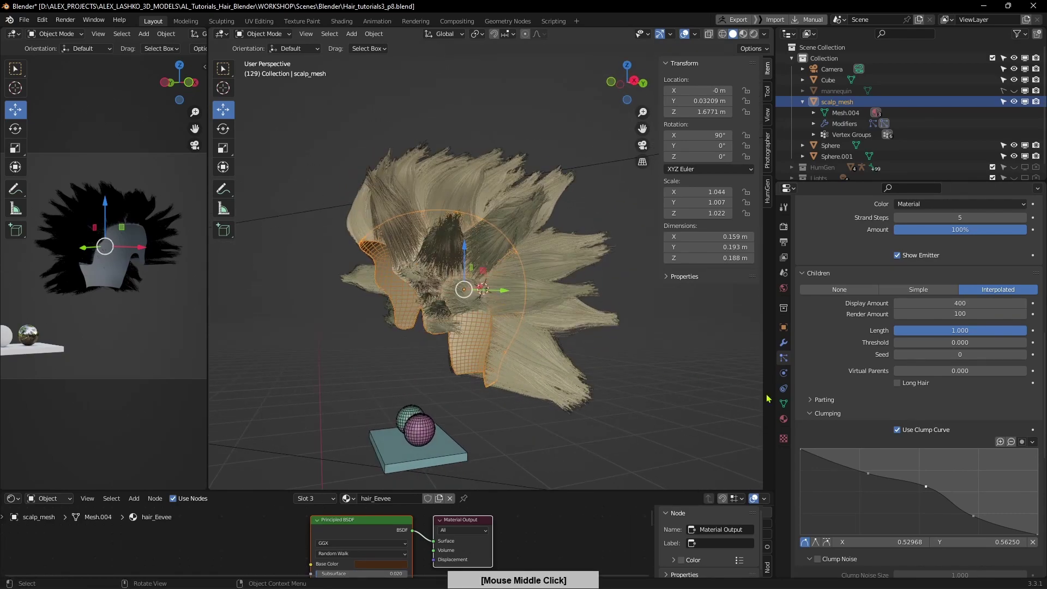
pyautogui.moveTo(619, 368); pyautogui.dragTo(561, 303, button='middle')
pyautogui.scroll(-1, 547, 303)
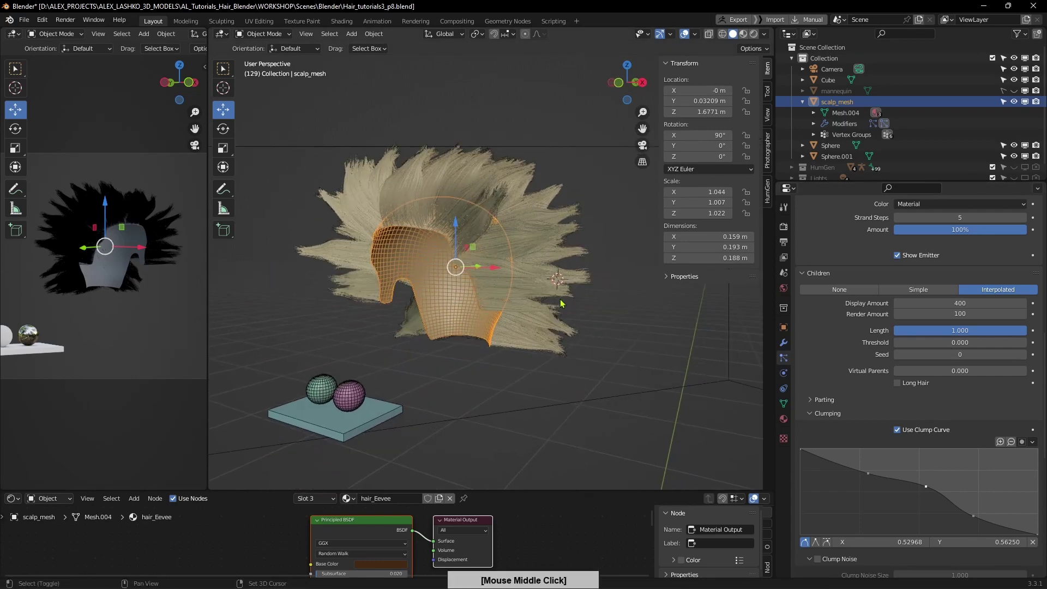
pyautogui.hotkey('ctrl', 's')
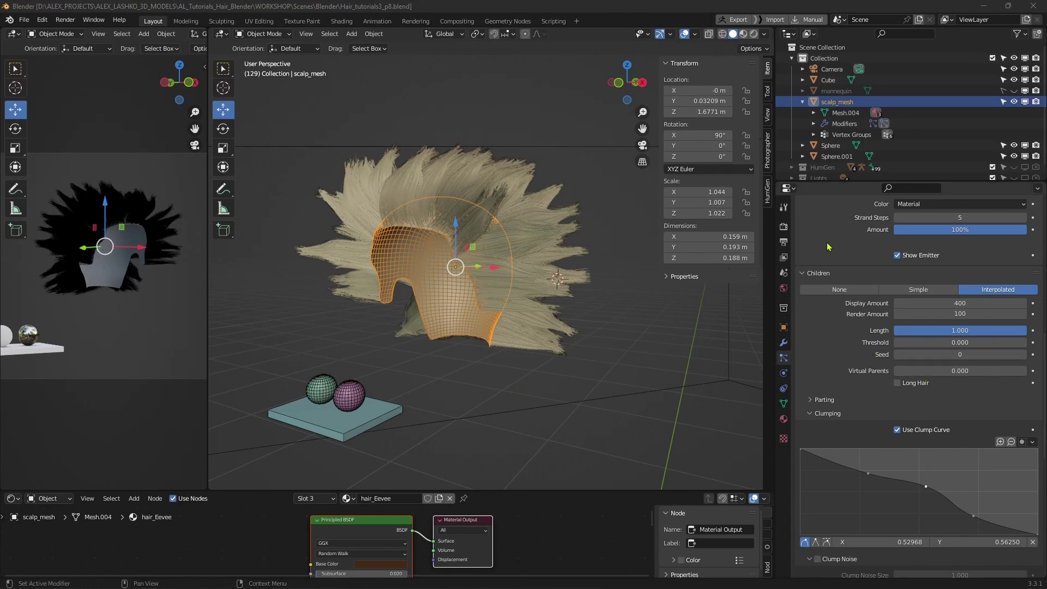
# Open the viewport display settings for Curves in the scene's render properties.
pyautogui.click(785, 228)
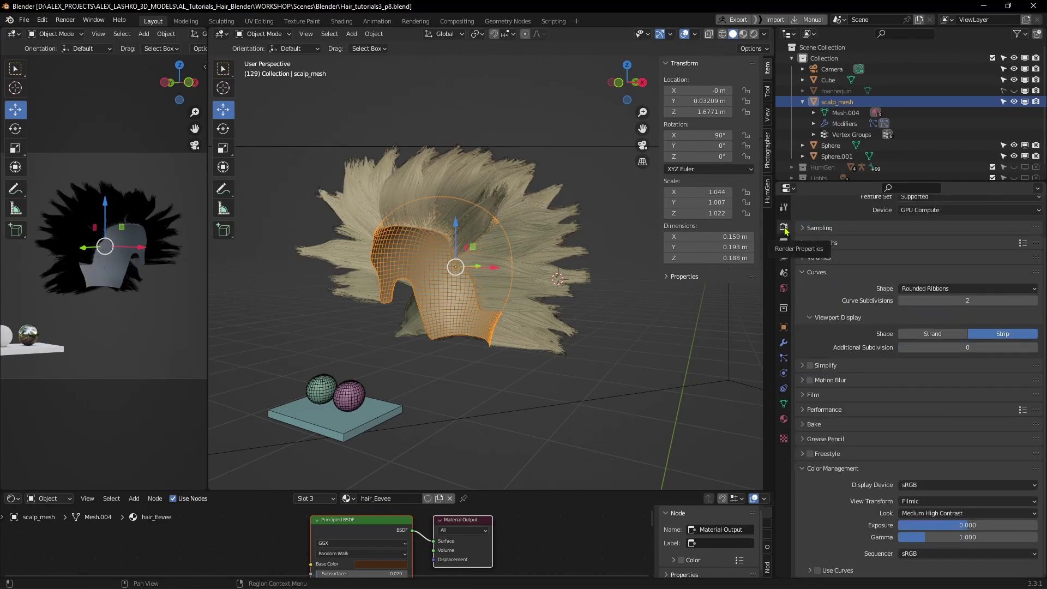
pyautogui.click(803, 276)
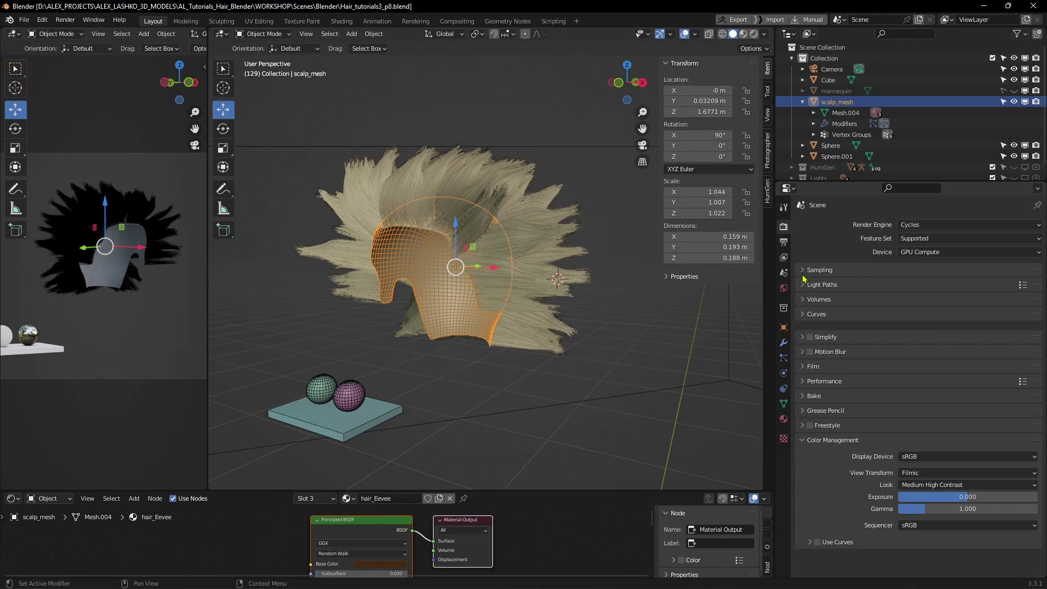
pyautogui.click(805, 314)
pyautogui.click(810, 360)
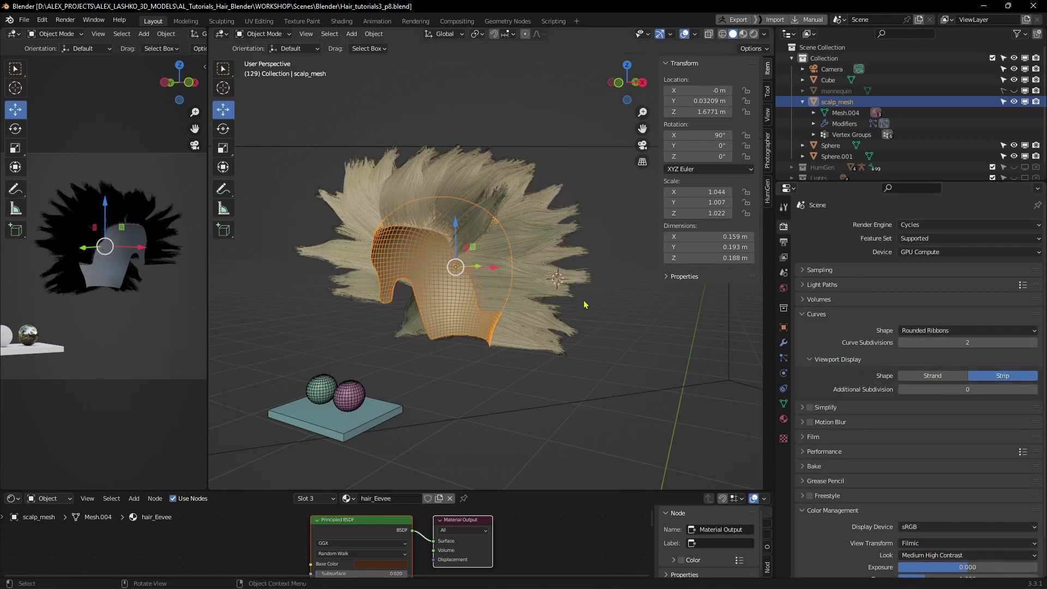
# Switch the curves' viewport shape between Strand and Strip, ending on Strip.
pyautogui.click(935, 381)
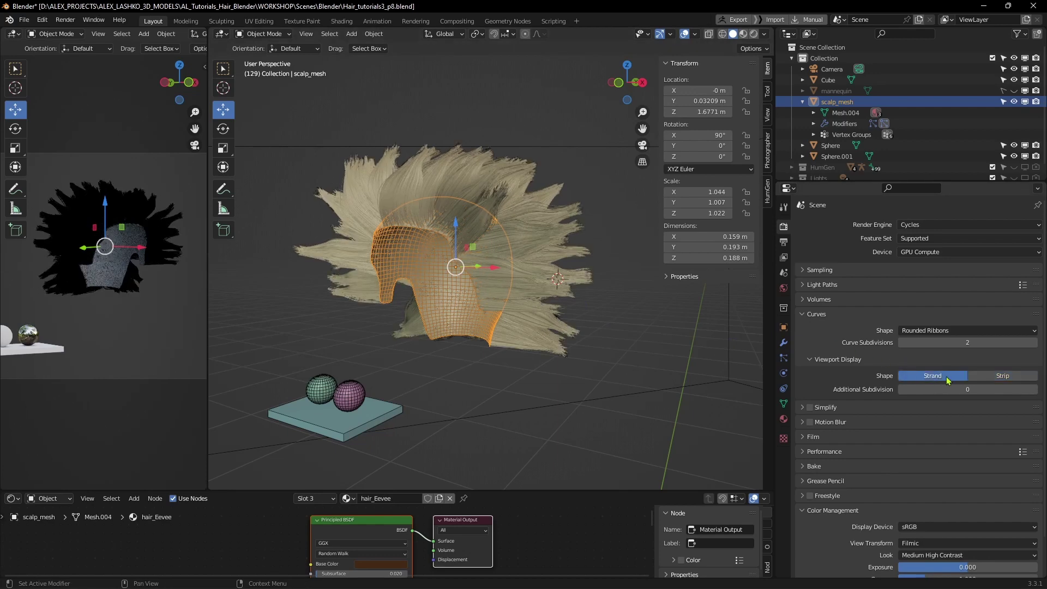
pyautogui.click(1004, 383)
pyautogui.click(964, 376)
pyautogui.click(996, 377)
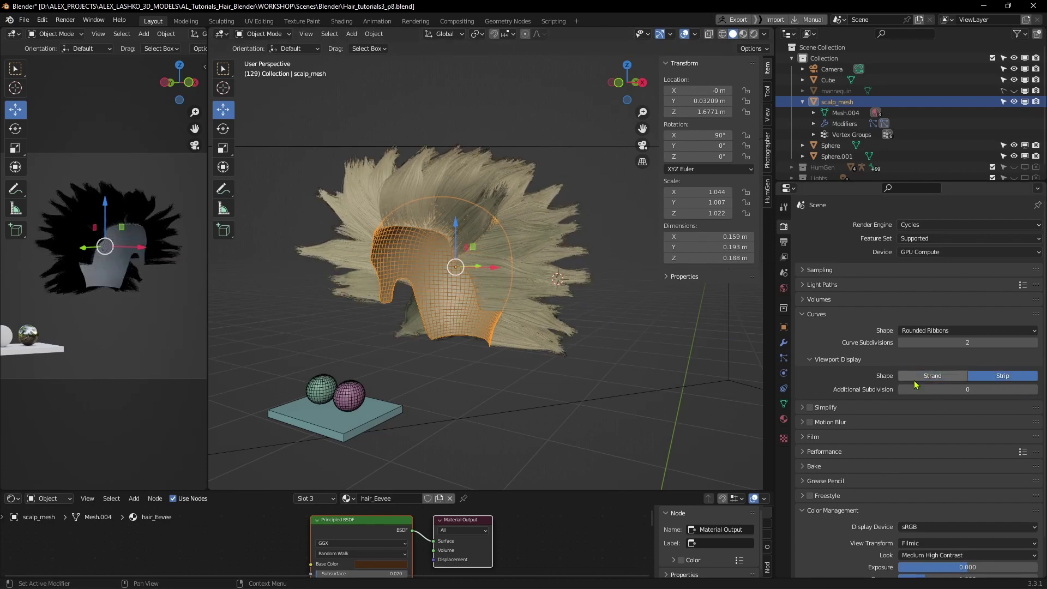
# Compare the Strand and Strip viewport shapes close up on the hair and leave the shape on Strand.
pyautogui.scroll(2, 604, 322)
pyautogui.moveTo(649, 331); pyautogui.dragTo(697, 359, button='middle')
pyautogui.moveTo(647, 322)
pyautogui.mouseDown(button='middle')
pyautogui.moveTo(656, 330)
pyautogui.moveTo(629, 314)
pyautogui.mouseUp(button='middle')
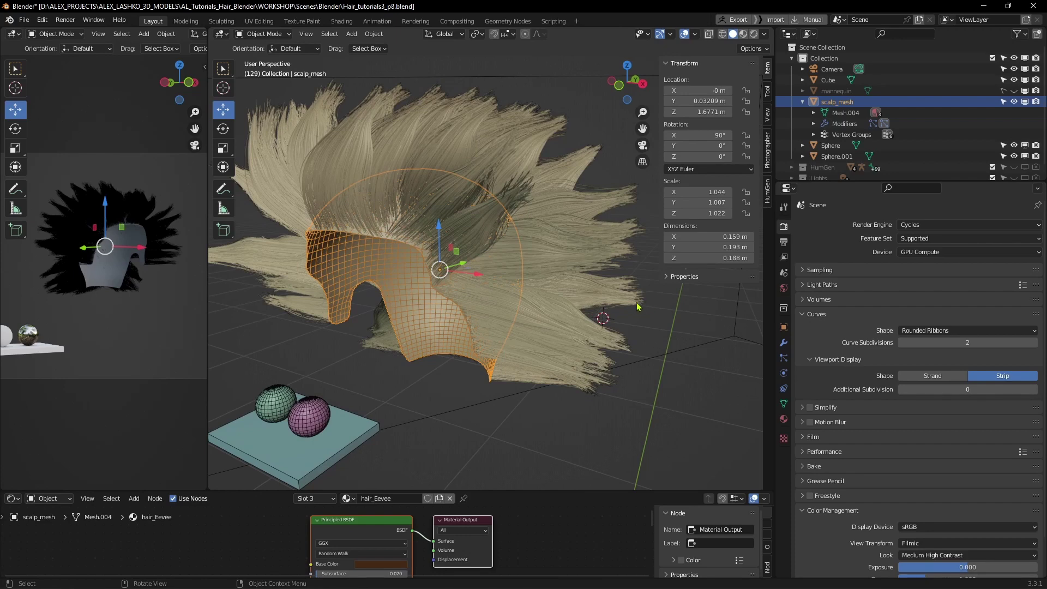
pyautogui.moveTo(642, 303); pyautogui.dragTo(636, 291, button='middle')
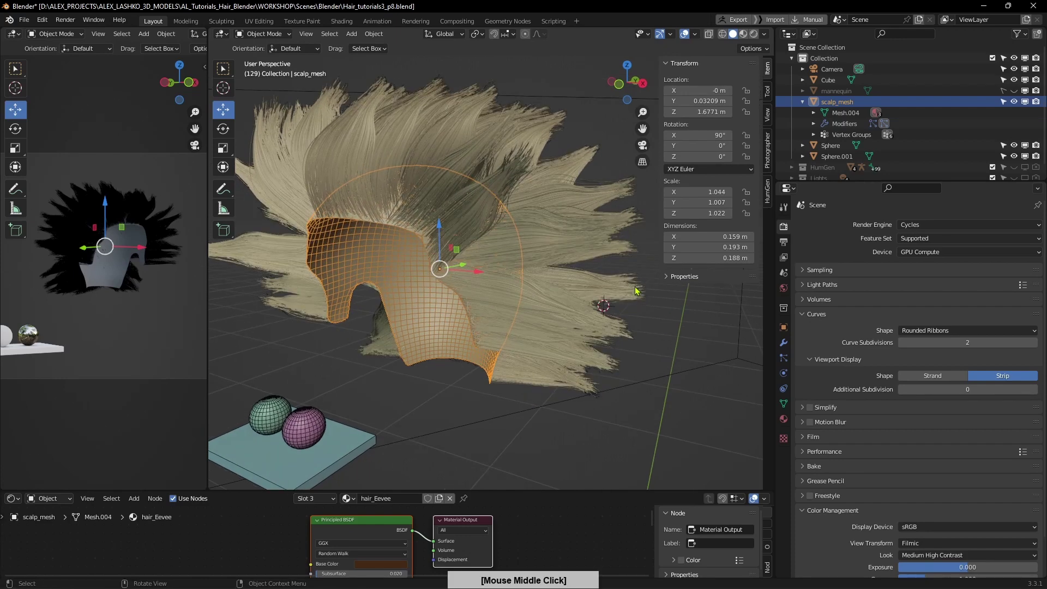
pyautogui.click(934, 376)
pyautogui.click(996, 376)
pyautogui.click(949, 376)
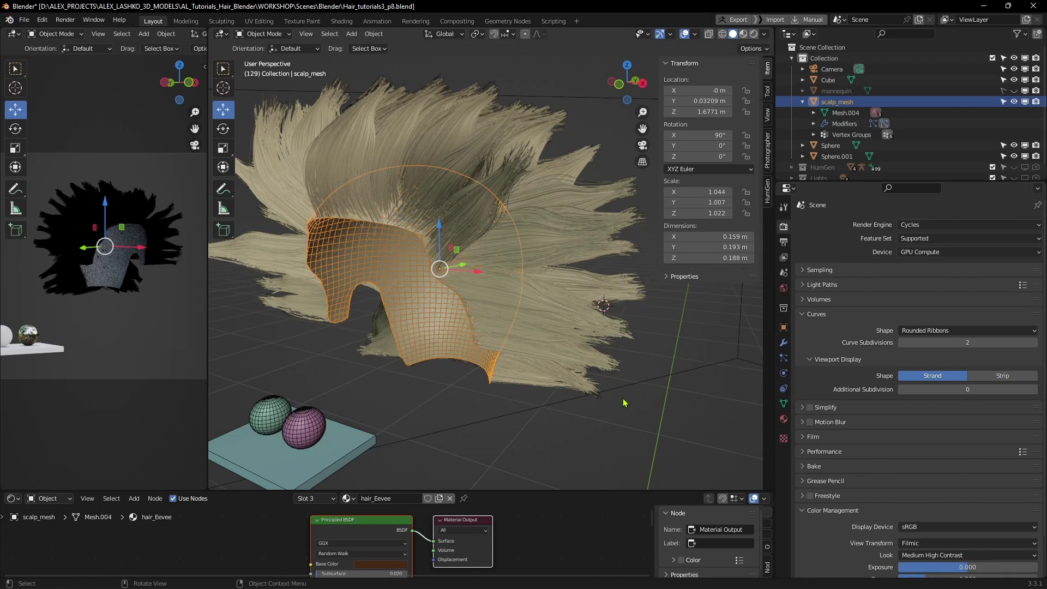
pyautogui.click(1001, 377)
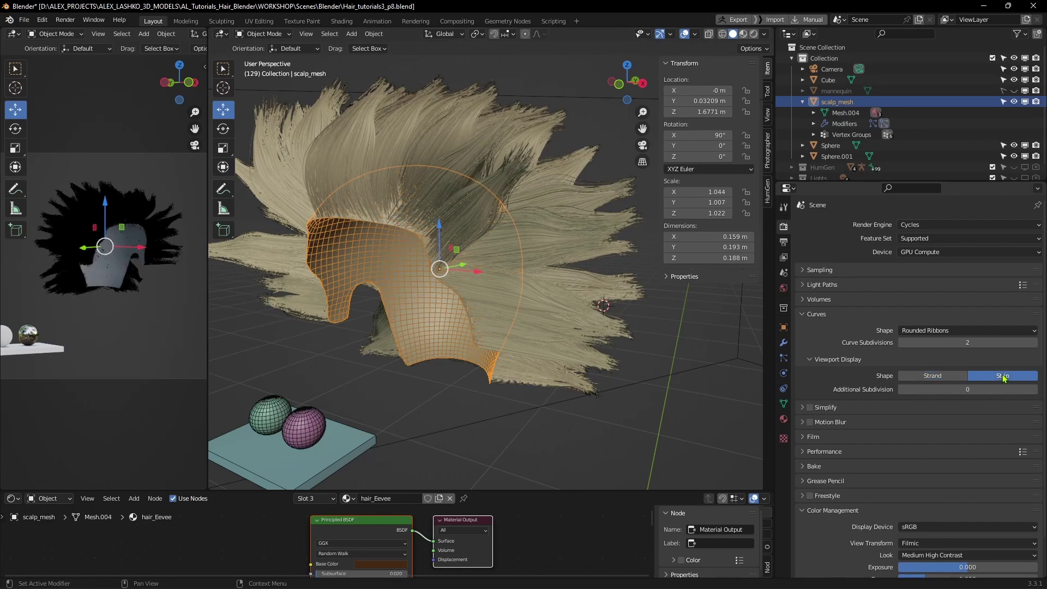
pyautogui.click(952, 377)
pyautogui.click(988, 377)
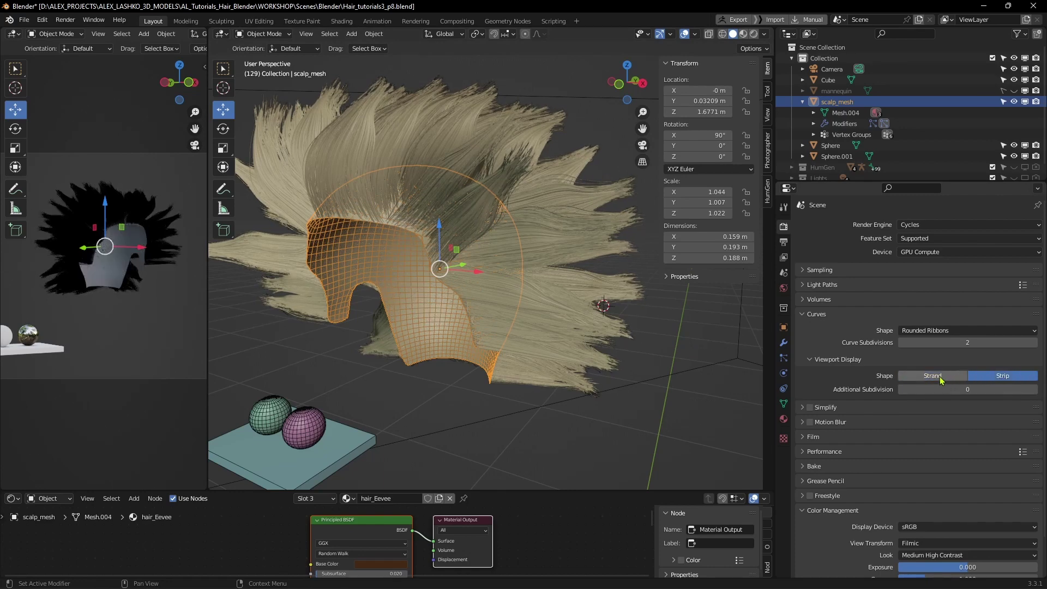
pyautogui.click(943, 378)
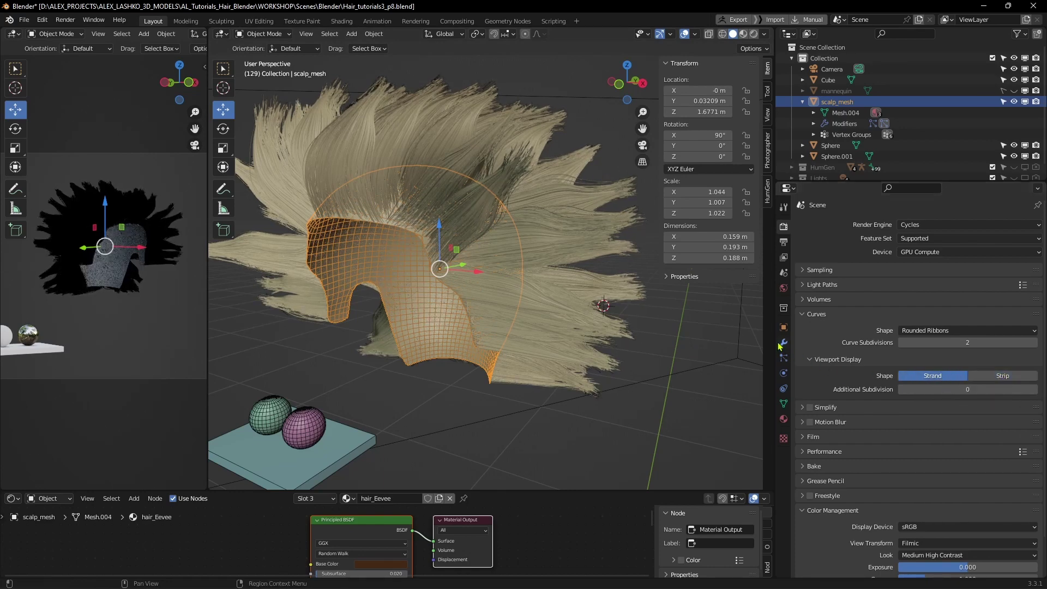
# Set the Diameter Scale in the particle system's Hair Shape settings to 0.04.
pyautogui.click(783, 359)
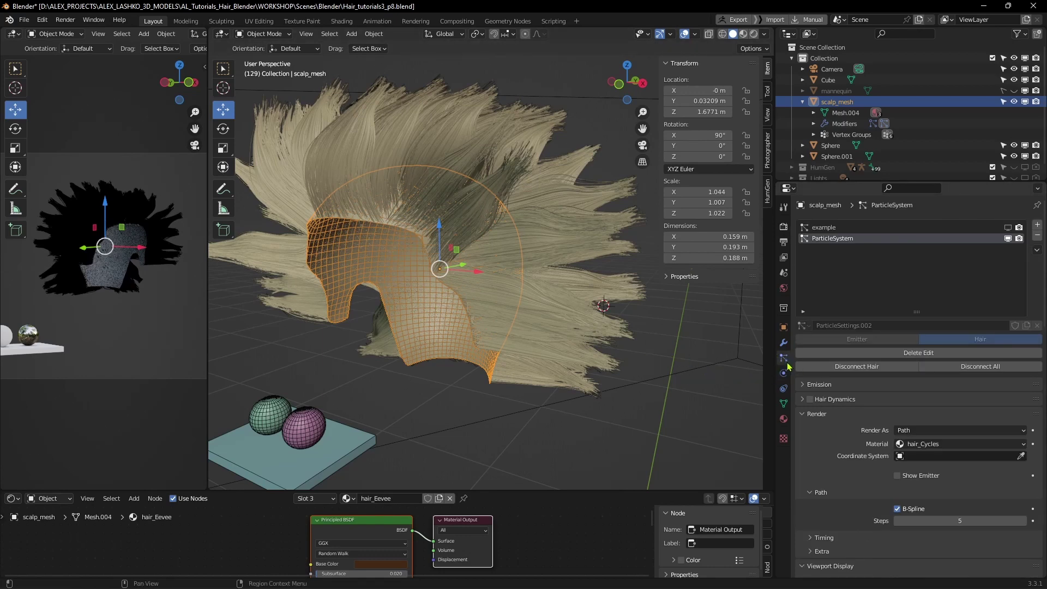
pyautogui.scroll(-15, 824, 383)
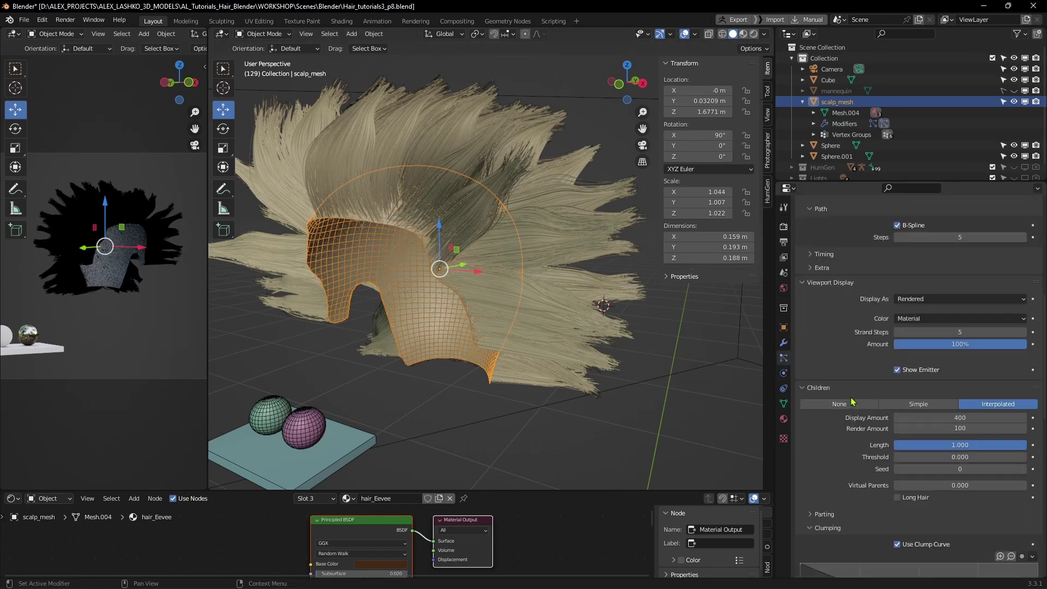
pyautogui.scroll(-12, 878, 402)
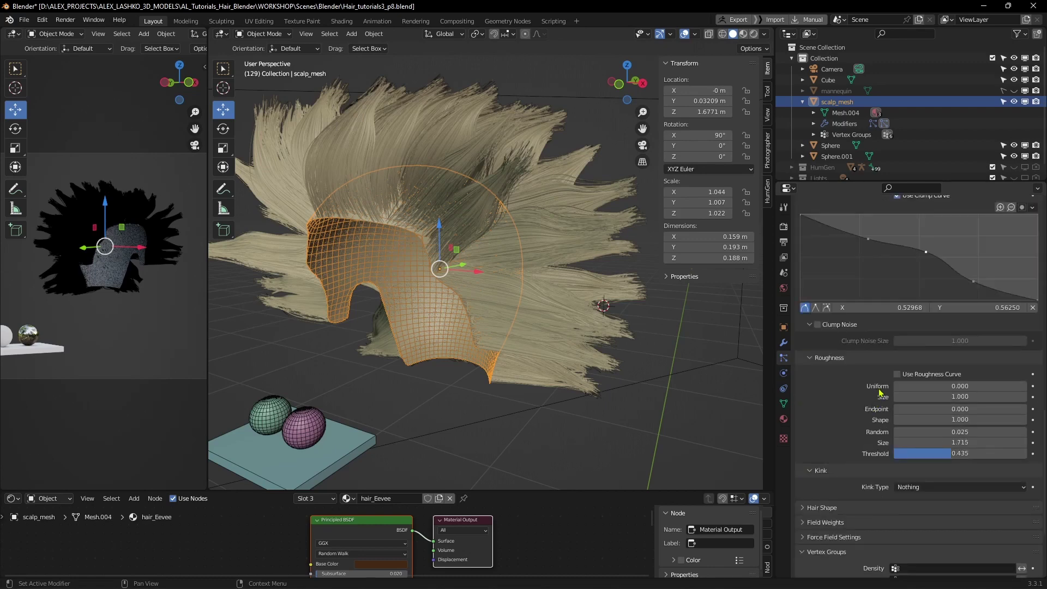
pyautogui.scroll(-3, 935, 438)
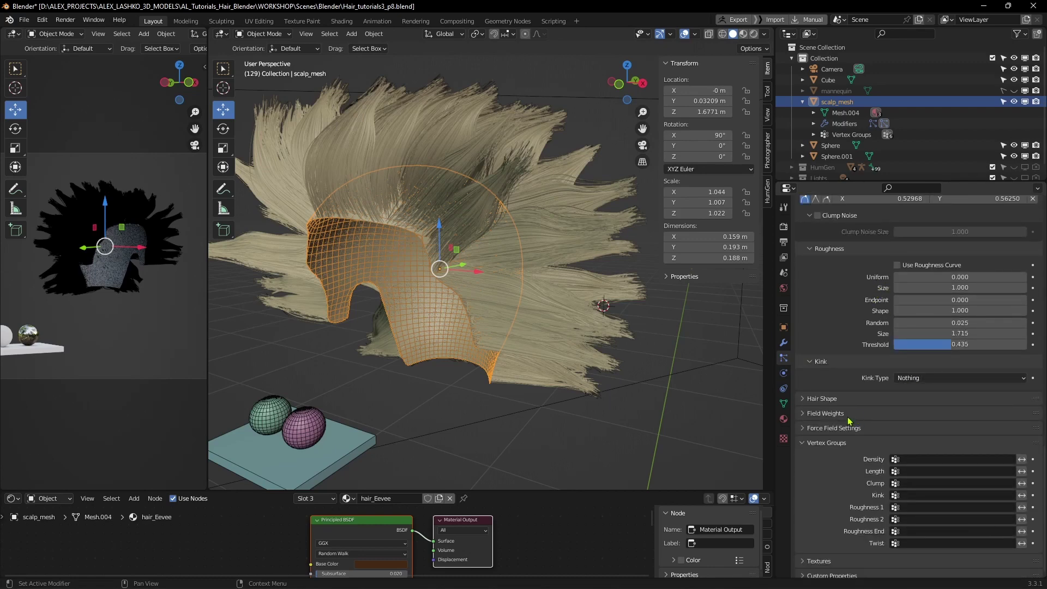
pyautogui.click(810, 400)
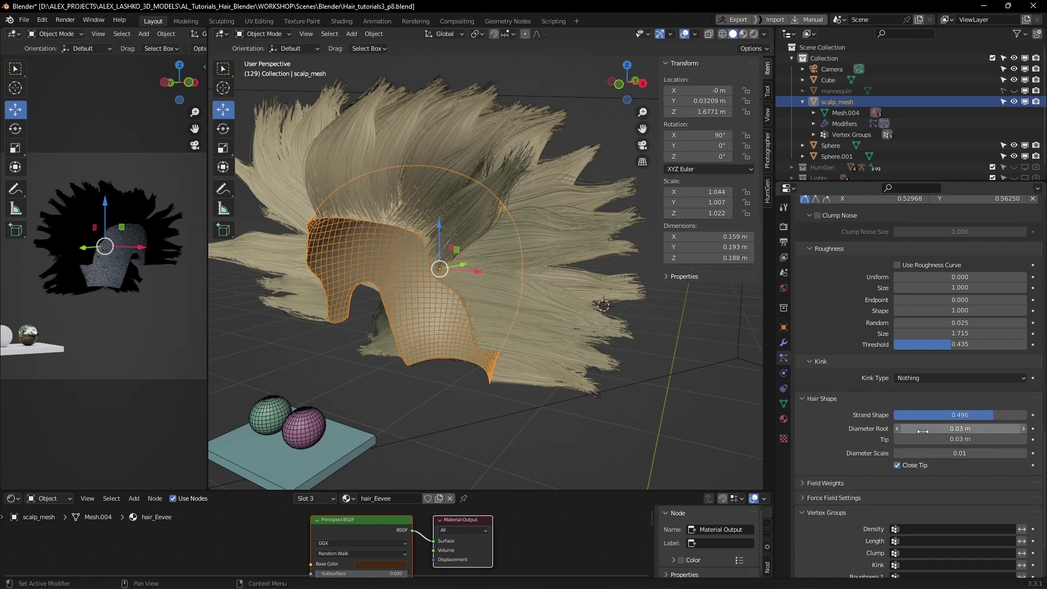
pyautogui.moveTo(954, 453); pyautogui.dragTo(976, 452)
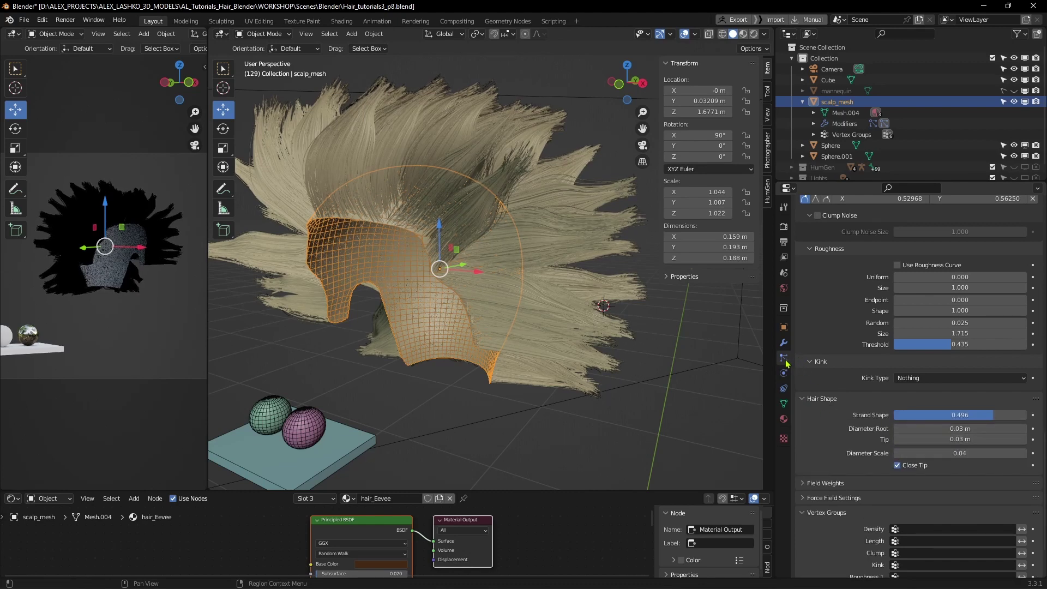
# Set the viewport display shape of the render curves to Strip.
pyautogui.click(783, 227)
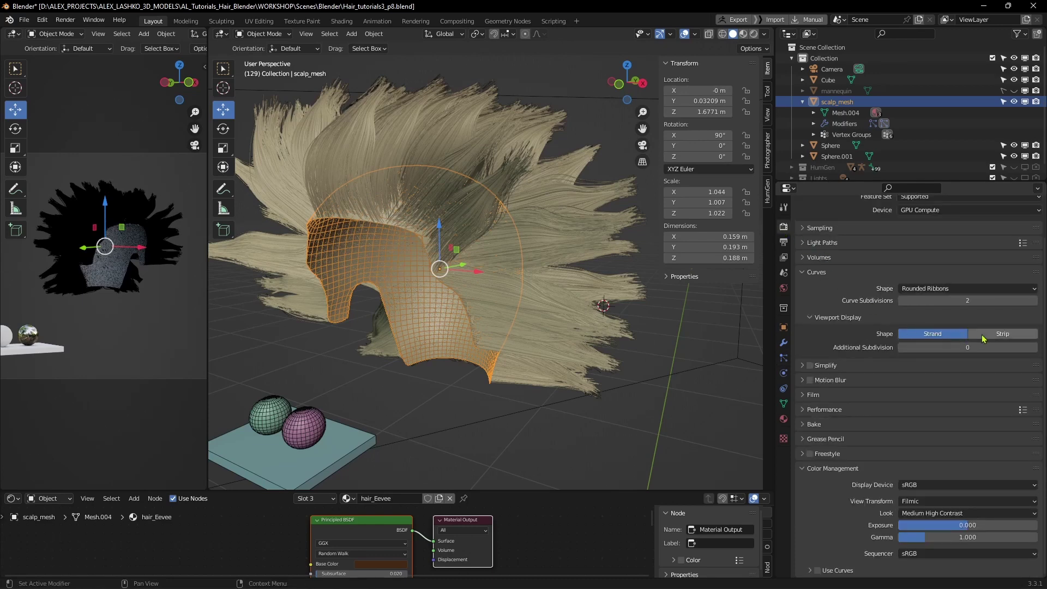
pyautogui.click(999, 335)
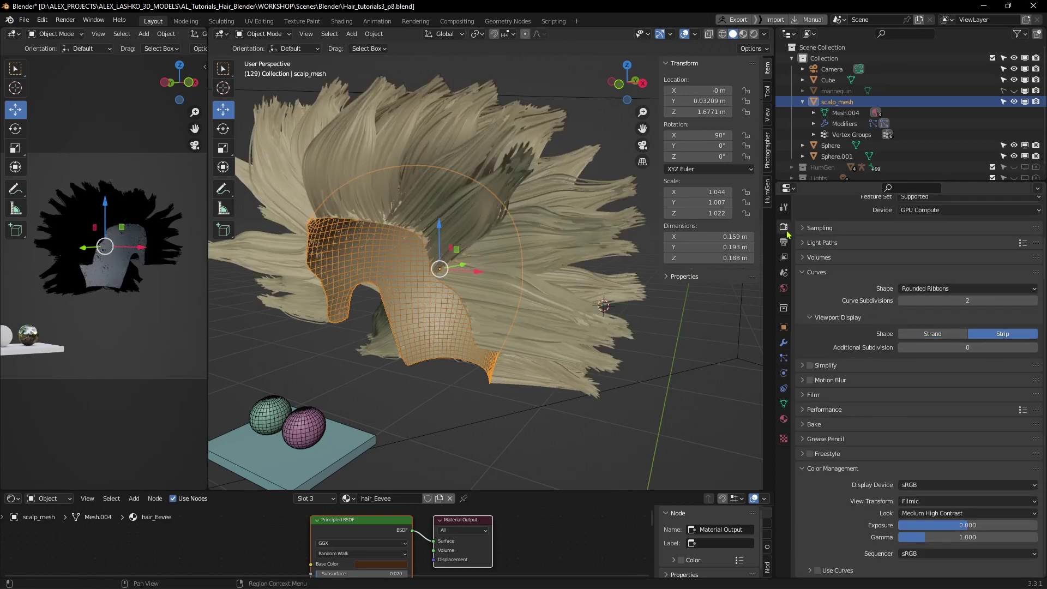
# Set the particle system's Hair Shape to Diameter Root 0.5 m, Tip 0 m and Diameter Scale 0.01.
pyautogui.click(785, 358)
pyautogui.scroll(-10, 927, 327)
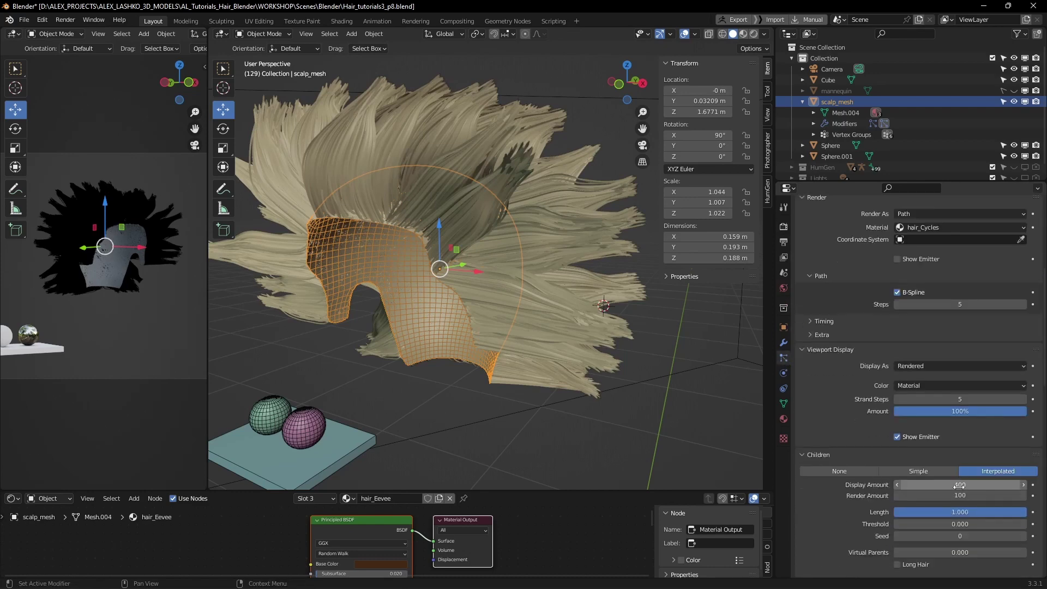
pyautogui.scroll(-12, 939, 312)
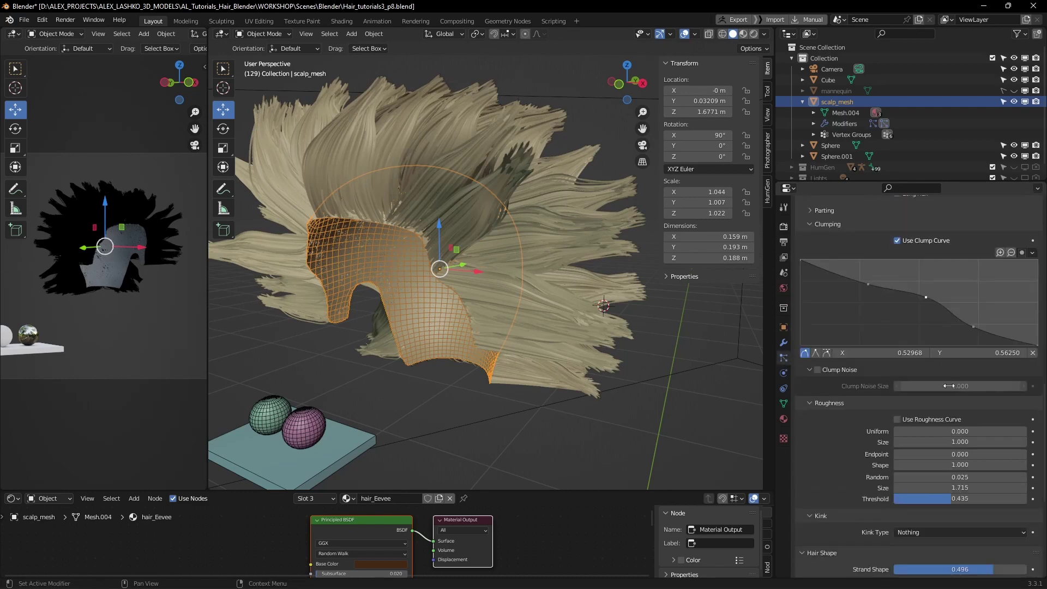
pyautogui.scroll(-2, 936, 393)
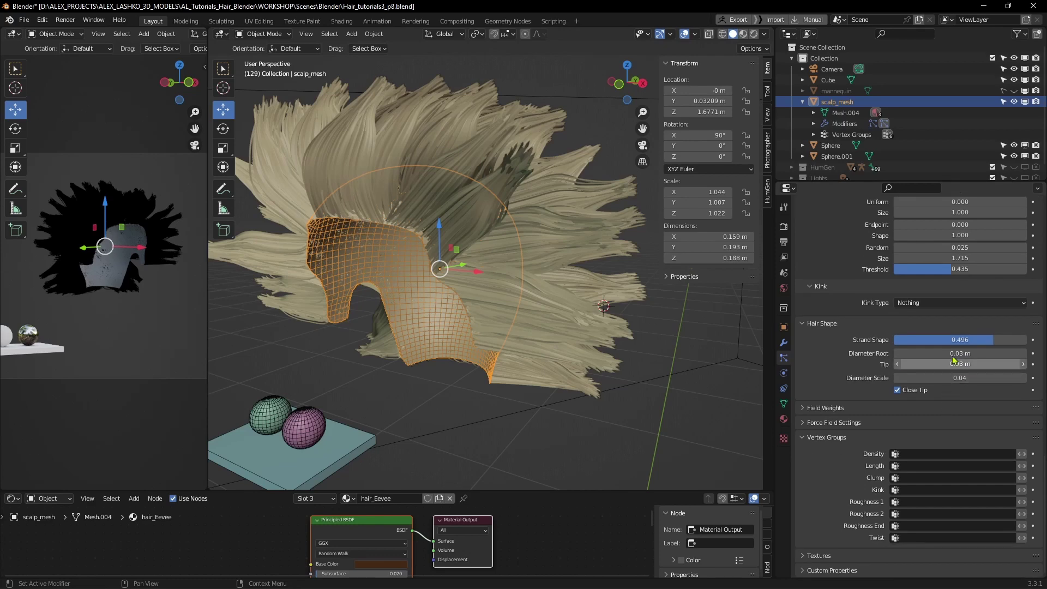
pyautogui.moveTo(962, 377)
pyautogui.mouseDown()
pyautogui.moveTo(911, 378)
pyautogui.moveTo(947, 377)
pyautogui.moveTo(940, 354)
pyautogui.moveTo(975, 363)
pyautogui.moveTo(948, 363)
pyautogui.moveTo(960, 352)
pyautogui.moveTo(961, 377)
pyautogui.mouseUp()
# Compare the Strand and Strip viewport shapes of the render curves, leave the shape on Strip, and deselect the scalp mesh.
pyautogui.scroll(15, 873, 332)
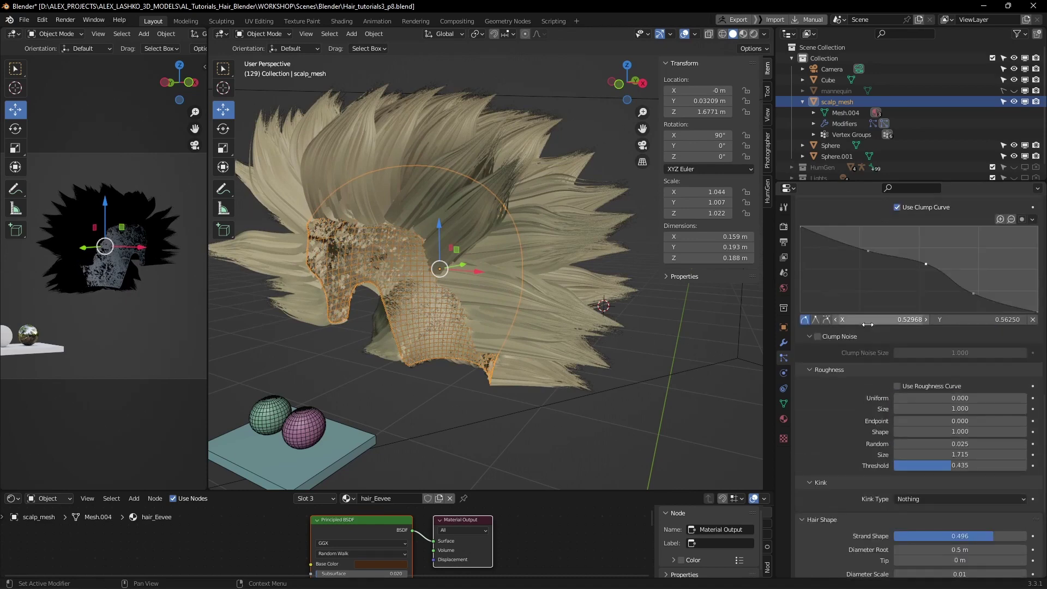
pyautogui.scroll(6, 865, 332)
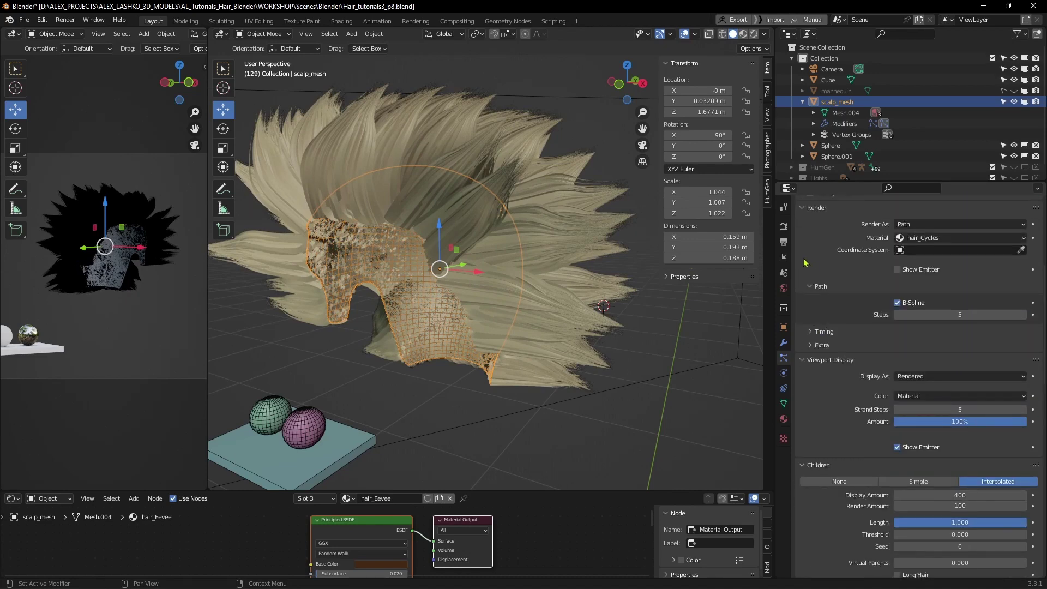
pyautogui.click(784, 226)
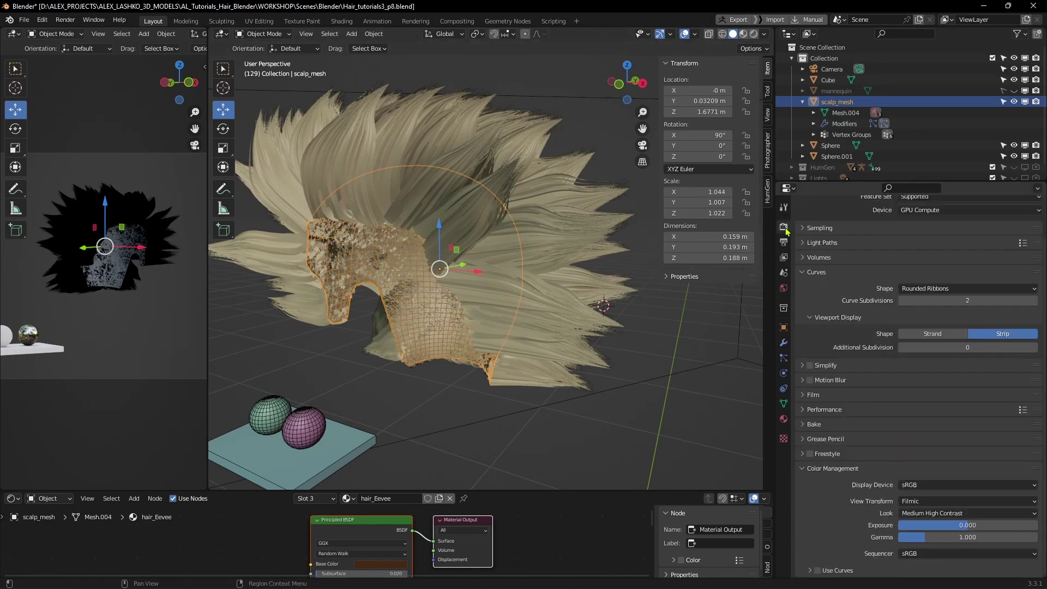
pyautogui.click(942, 335)
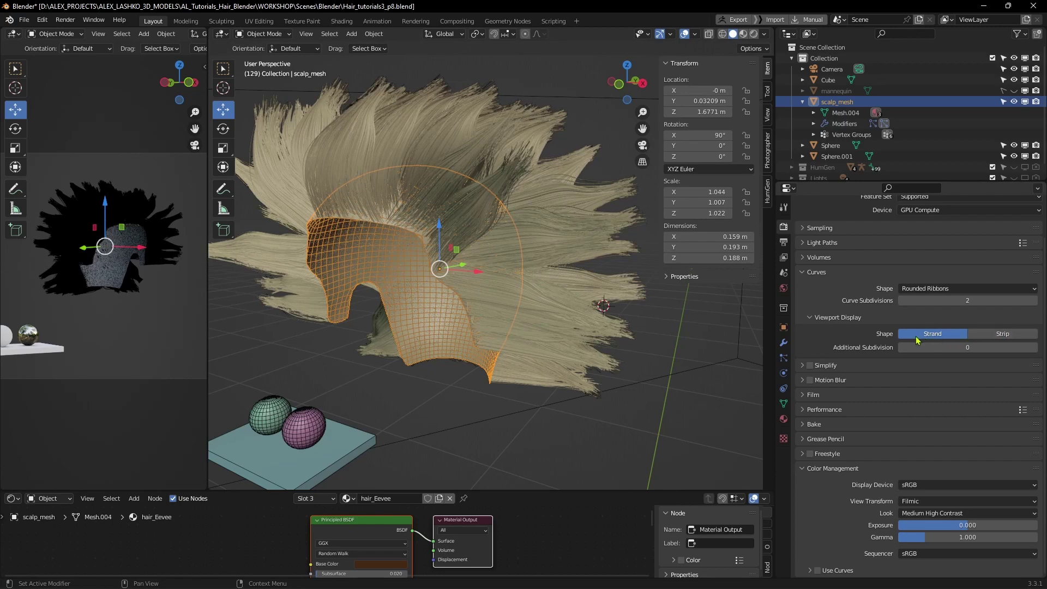
pyautogui.click(1005, 335)
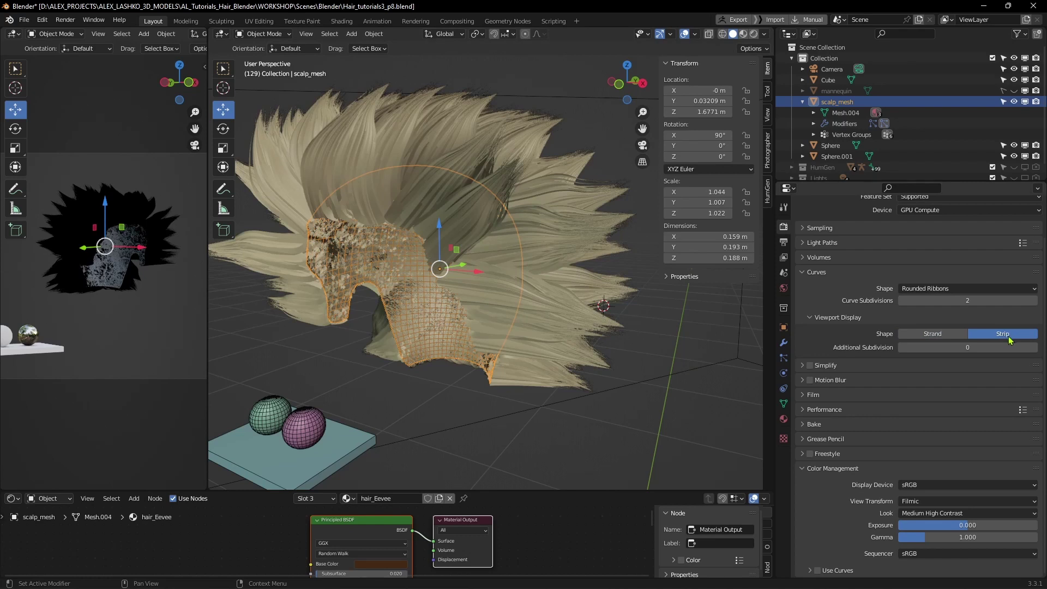
pyautogui.click(663, 334)
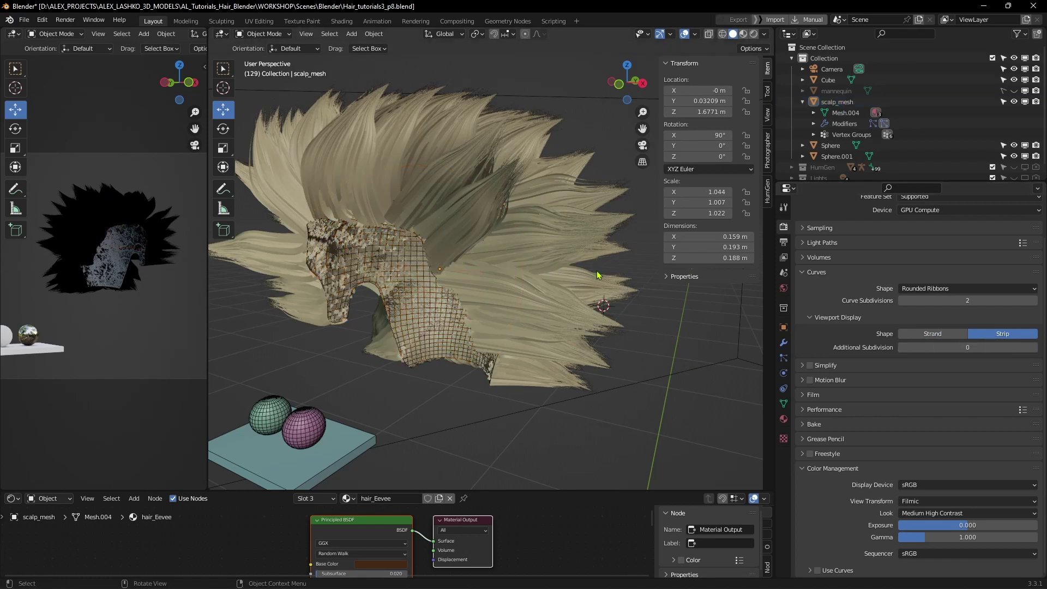